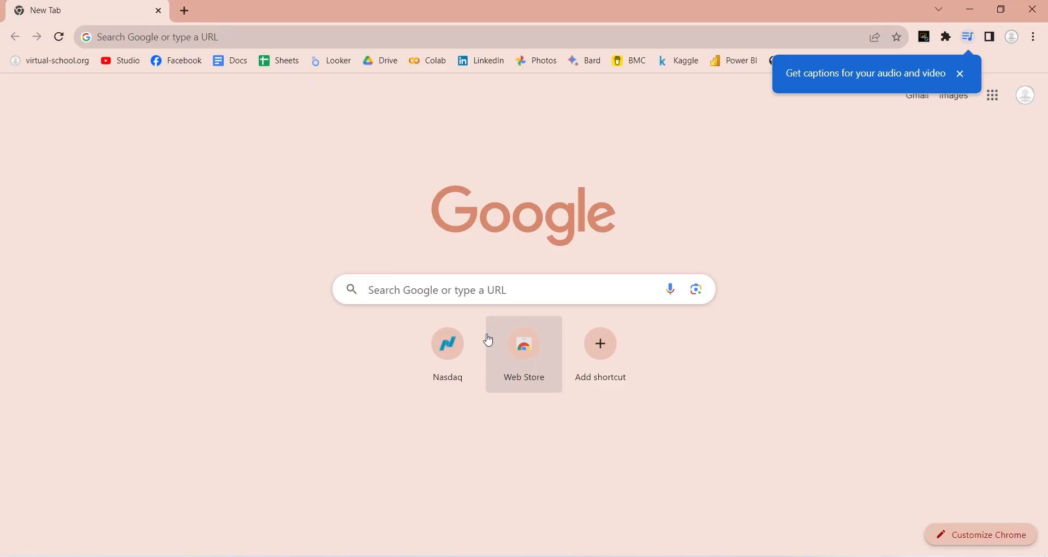
Step: Search Google for "nasdaq historical aapl"
left_click(477, 296)
type("nasdap")
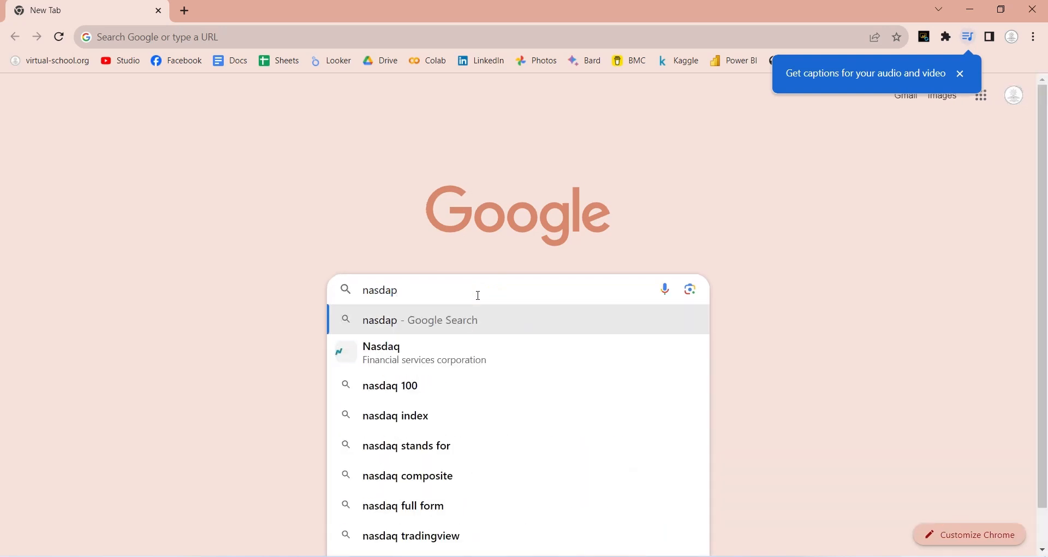
key("BackSpace")
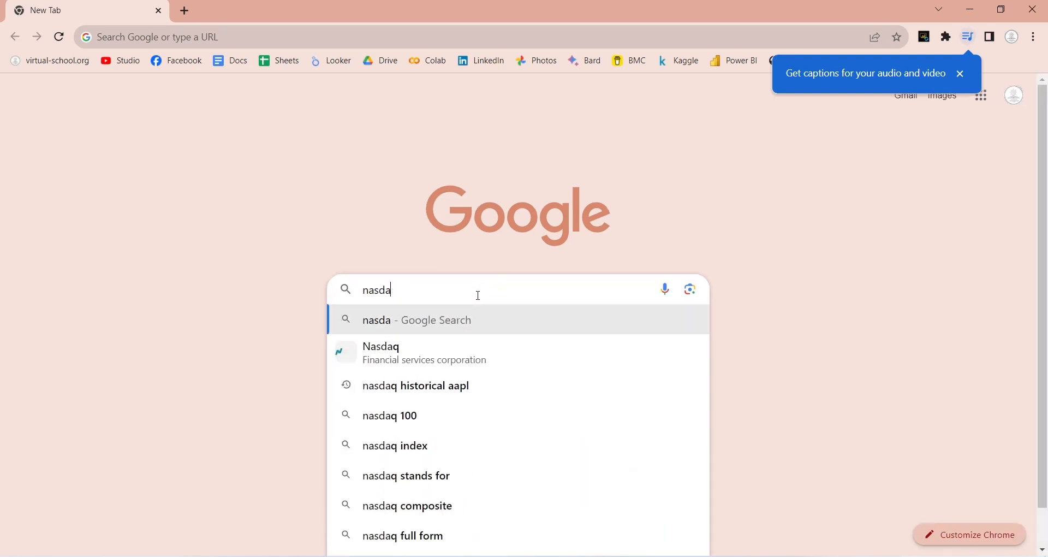
type("q hist")
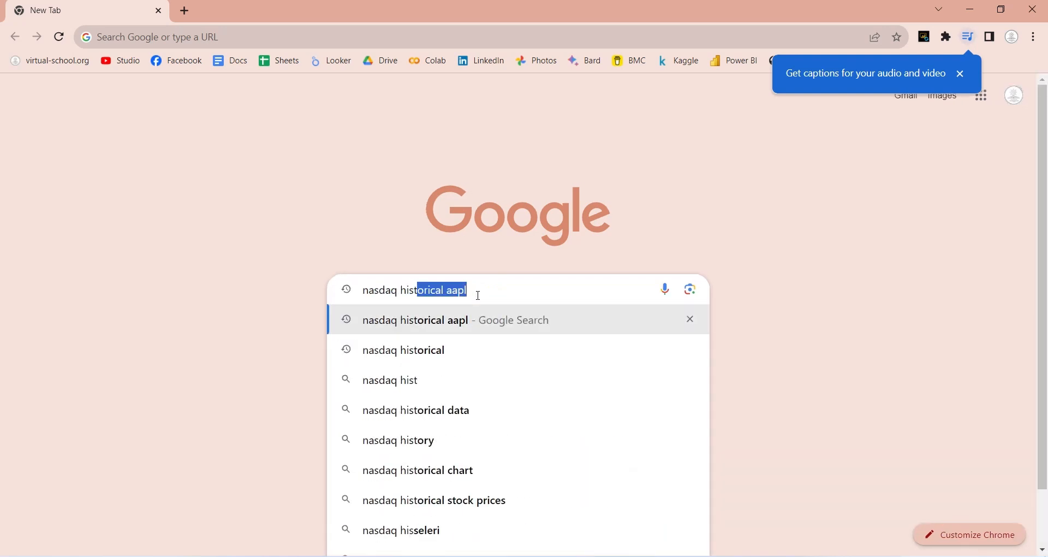
type("orical aap")
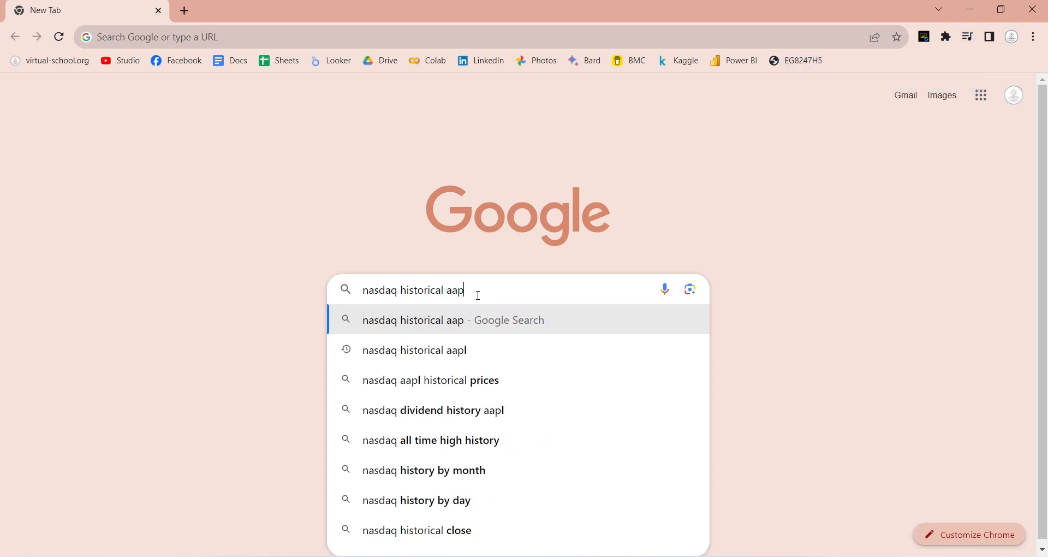
type(";l")
key("Return")
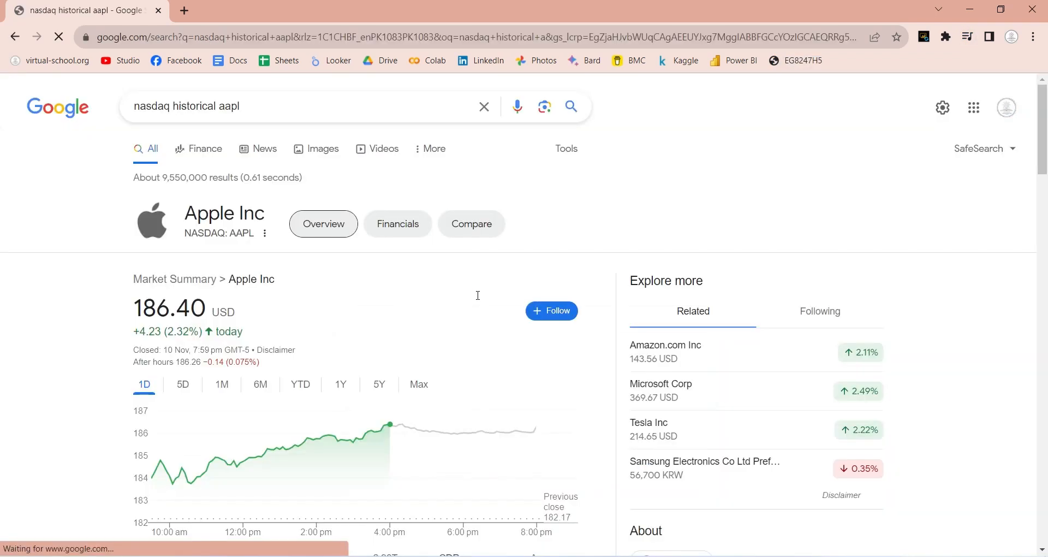
Step: Open Nasdaq's "Apple (AAPL) Historical Data" page from the search results
scroll(470, 295, "down", 10)
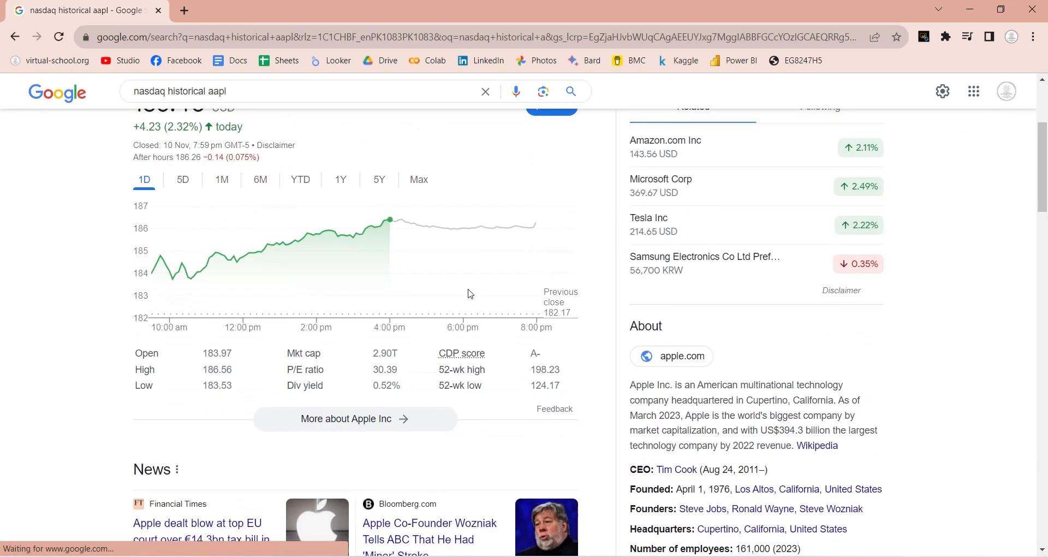
scroll(471, 295, "down", 3)
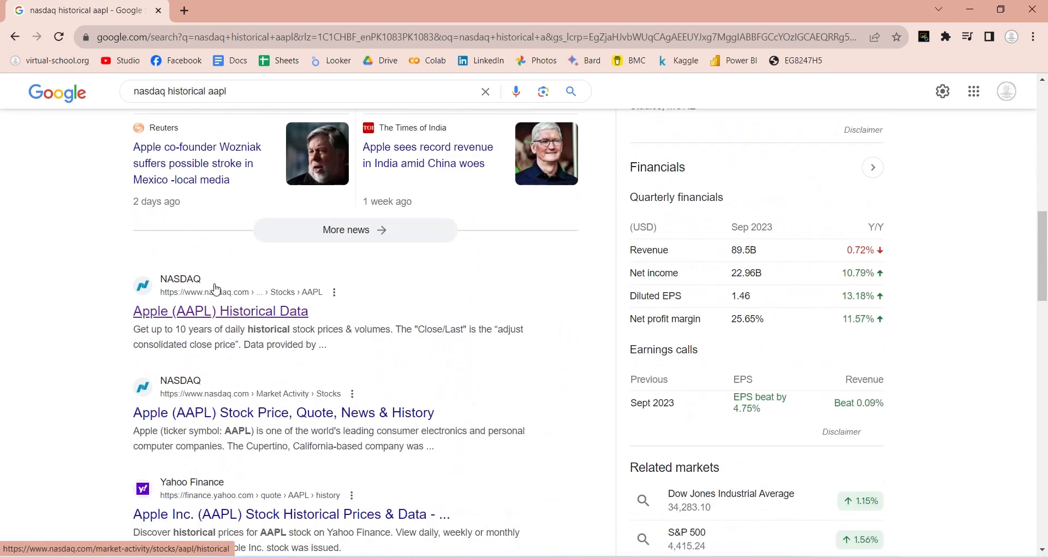
left_click(243, 316)
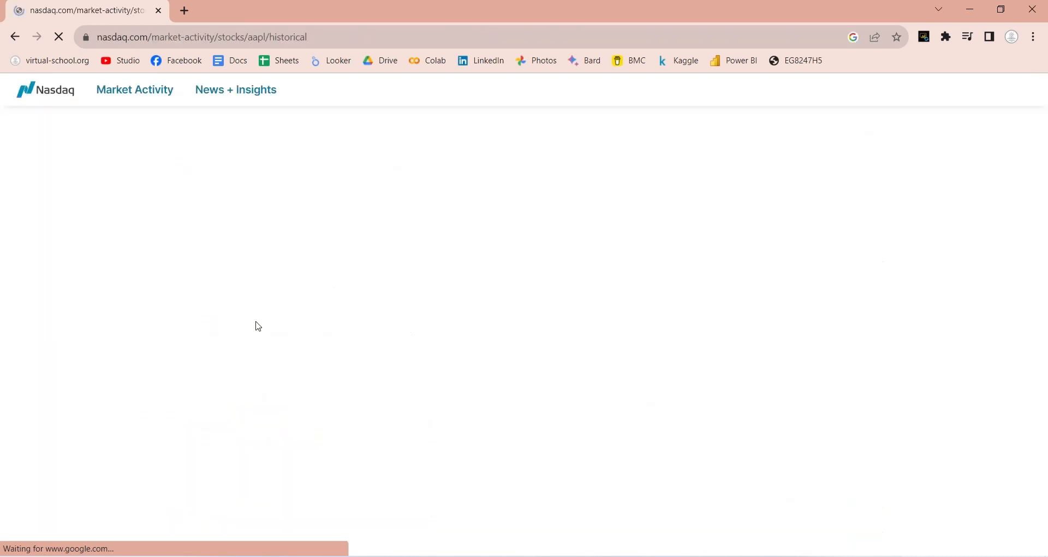
Step: Set the AAPL historical data range to 1Y and download the data
scroll(256, 319, "down", 6)
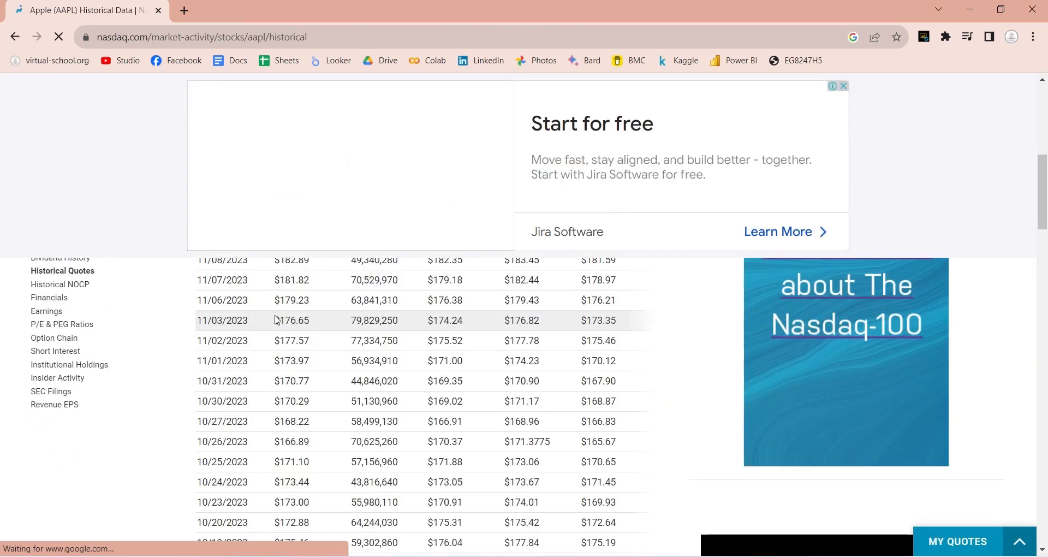
scroll(655, 333, "up", 4)
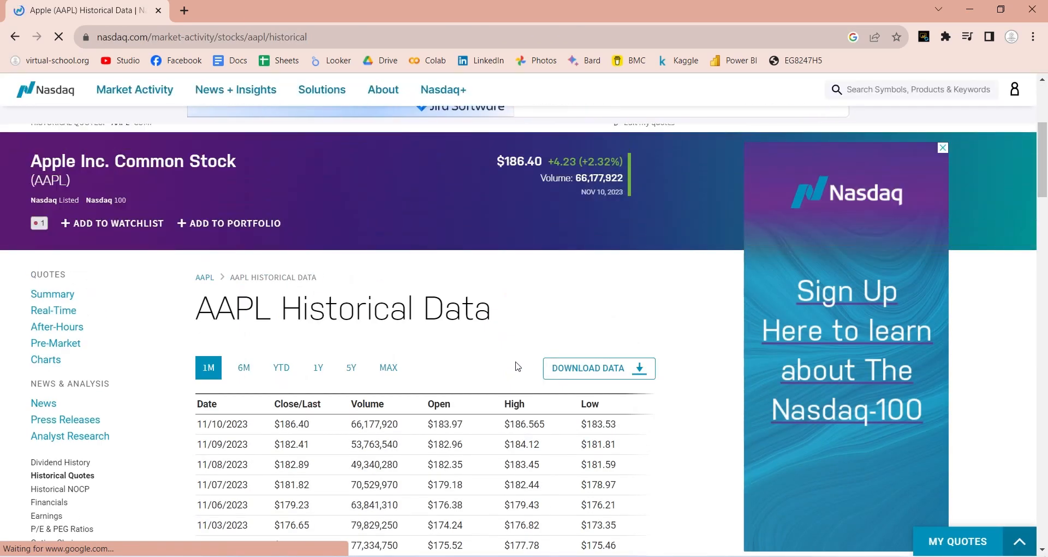
left_click(317, 369)
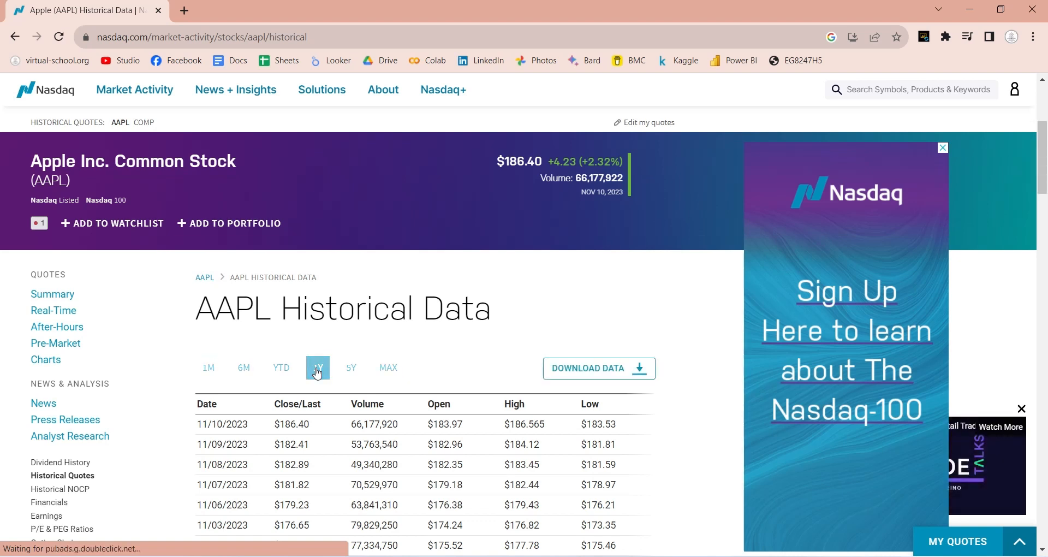
left_click(600, 371)
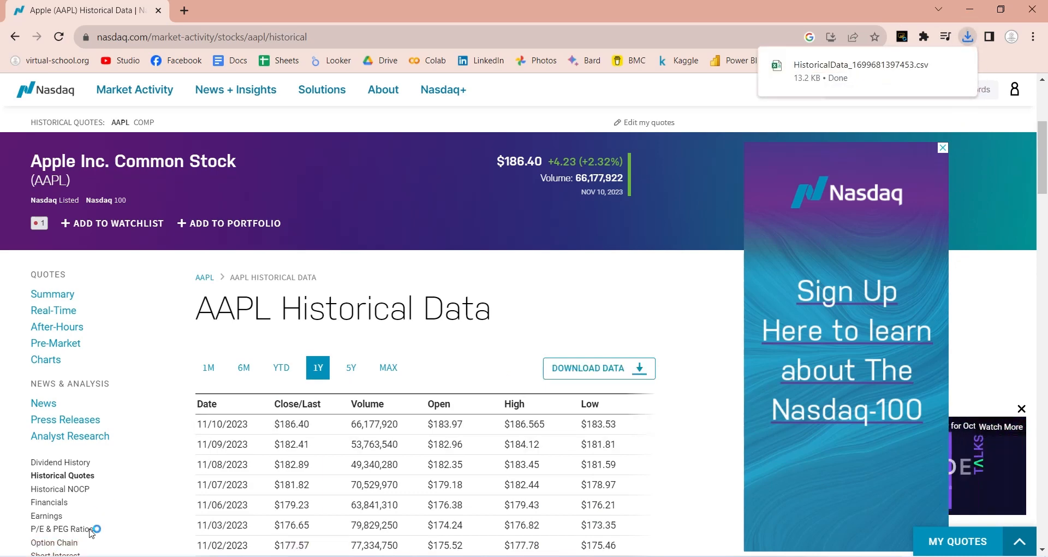
Step: Switch to the Downloads folder in File Explorer and rename the downloaded historical data file as aapl
mouse_move(117, 540)
left_click(183, 525)
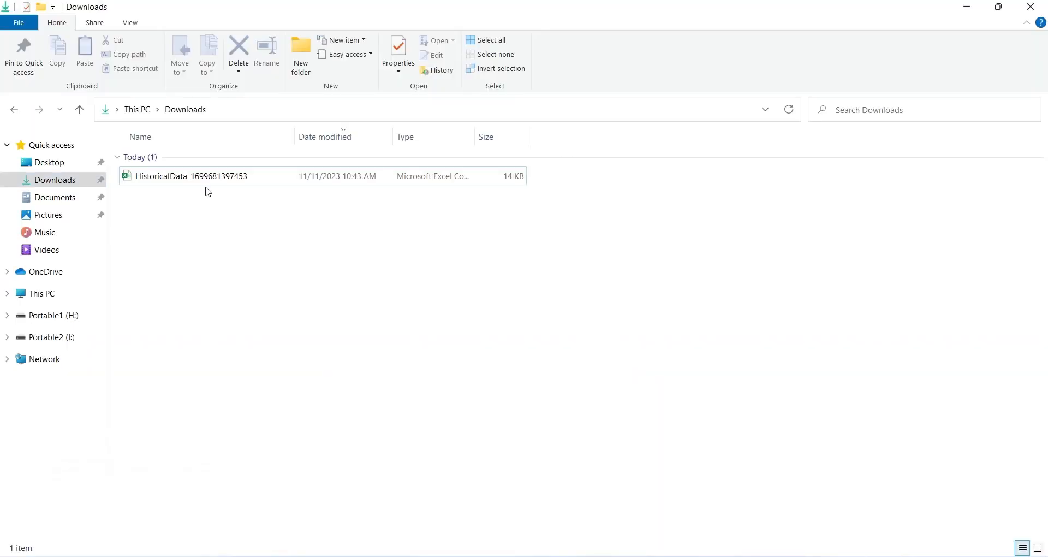
right_click(188, 179)
left_click(225, 406)
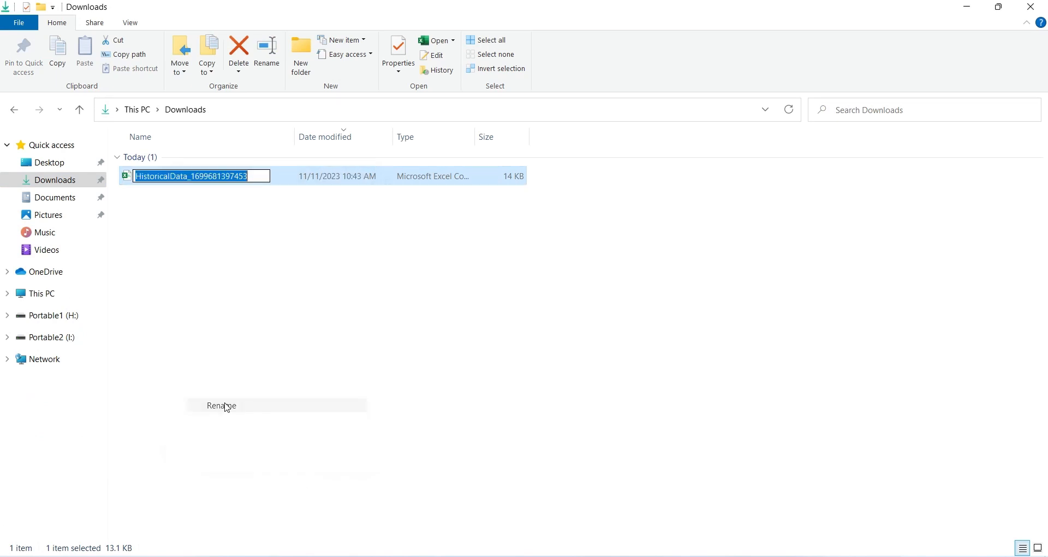
type("aapl")
key("Return")
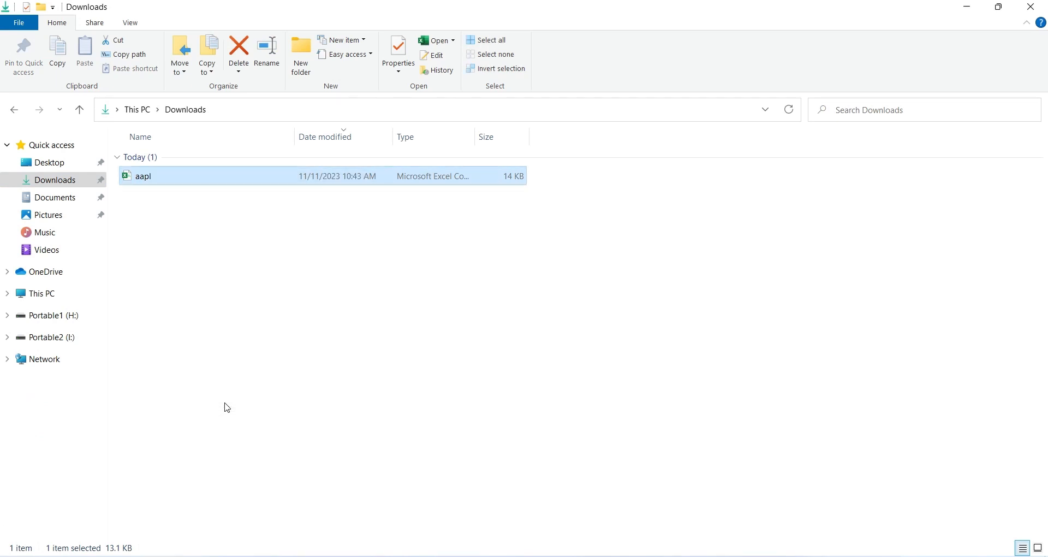
Step: Return to Chrome and load the Nasdaq historical data page for msft by replacing the ticker in the page address
key("alt+Tab")
left_click(267, 37)
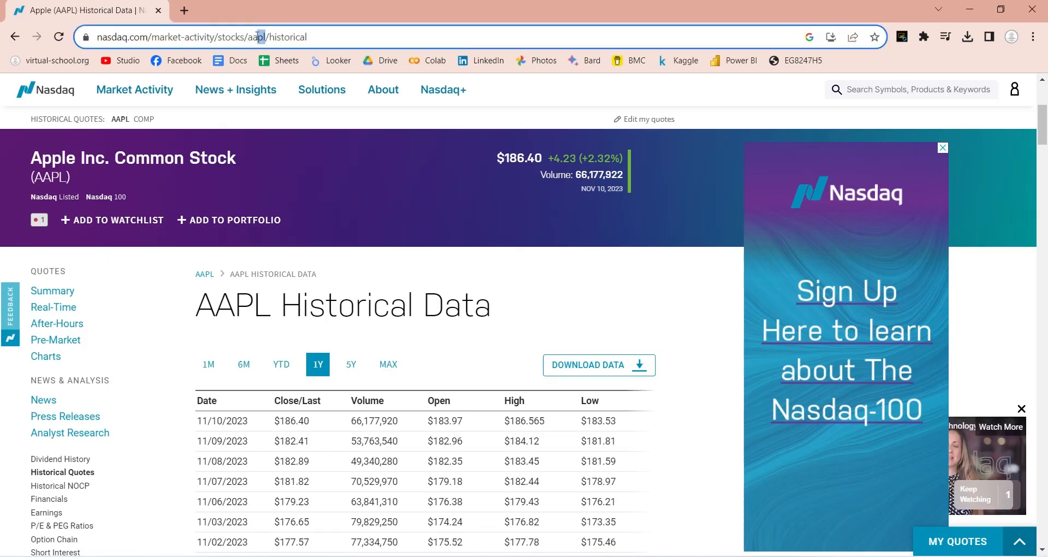
double_click(258, 36)
type("msft")
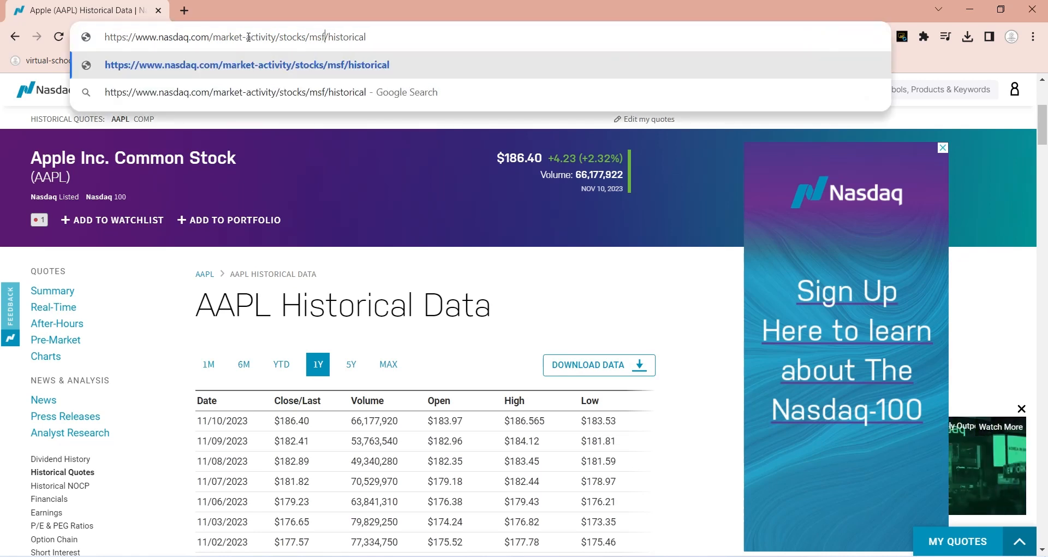
key("Return")
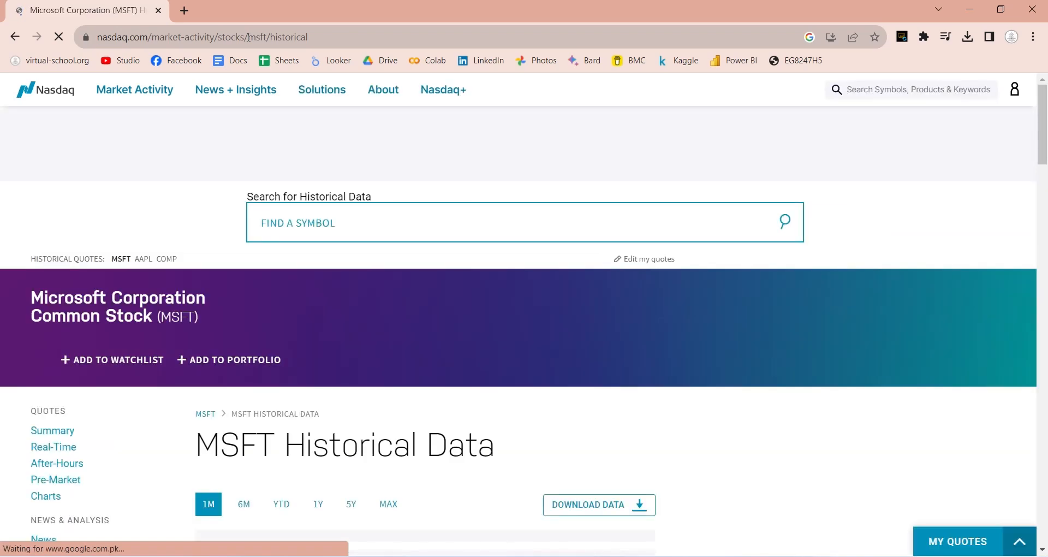
Step: Set the MSFT historical data range to 1Y and download the data
scroll(512, 267, "down", 4)
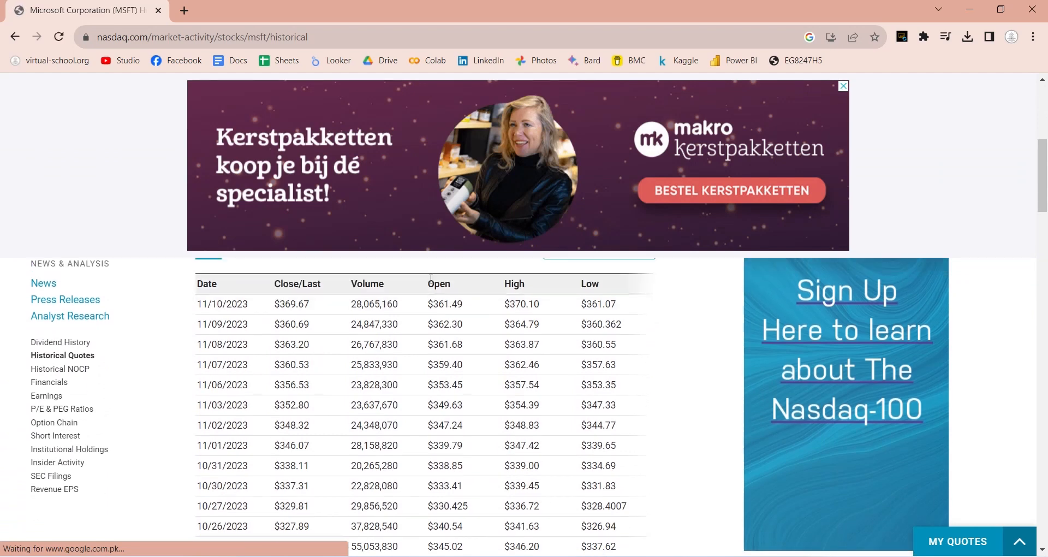
left_click(318, 300)
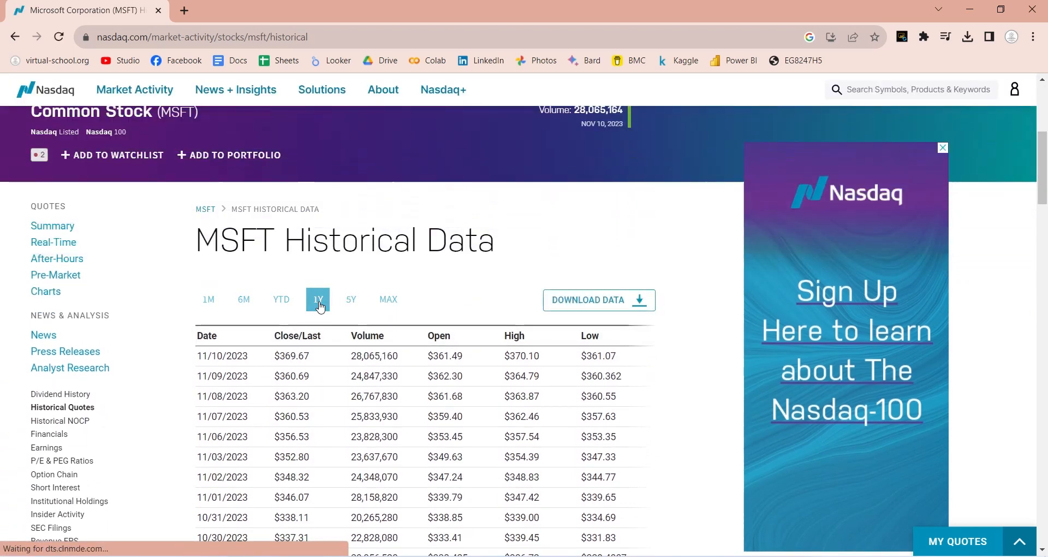
scroll(476, 339, "up", 1)
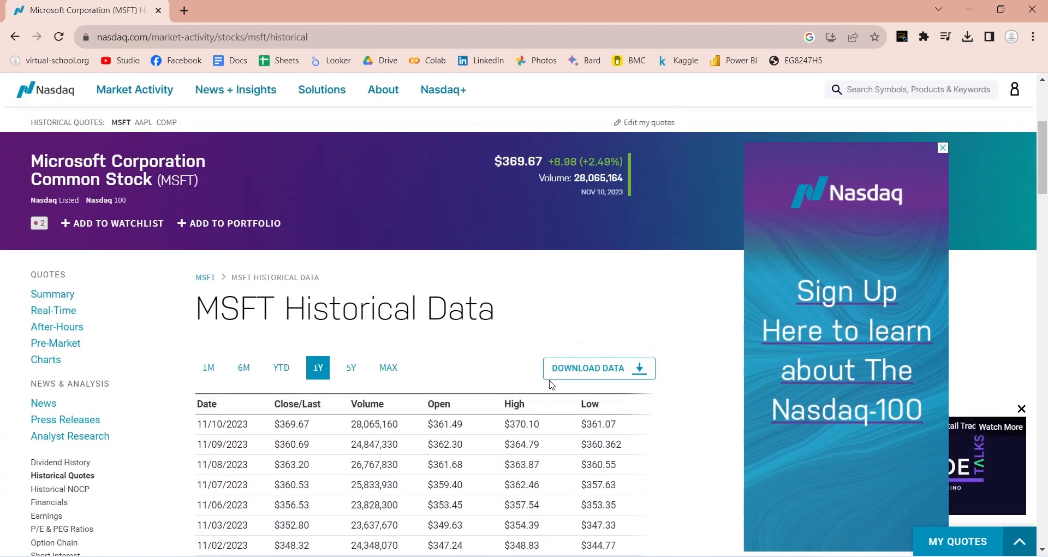
left_click(612, 370)
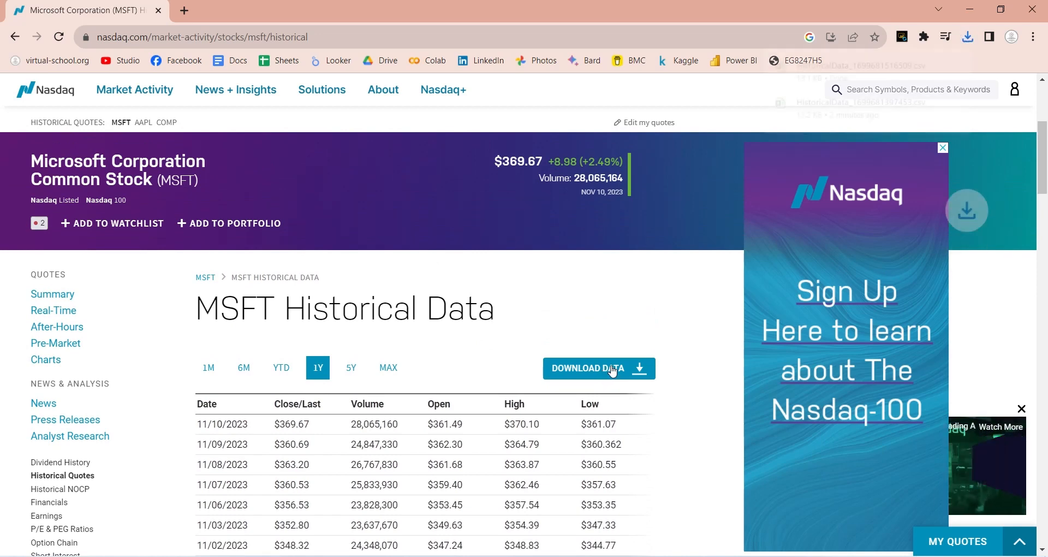
Step: Switch to the Downloads folder in File Explorer and rename the new historical data file as msft
mouse_move(133, 546)
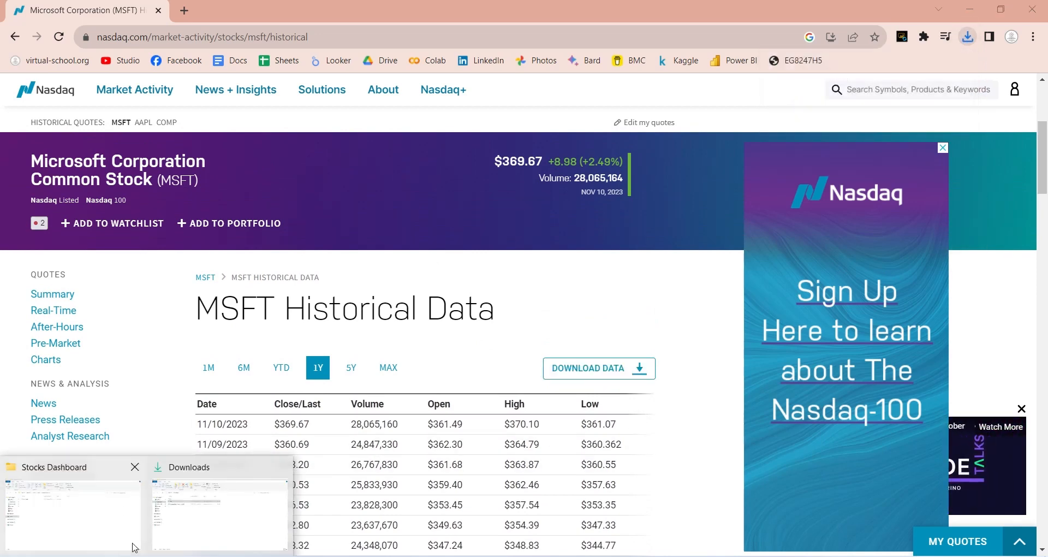
left_click(234, 486)
left_click(155, 206)
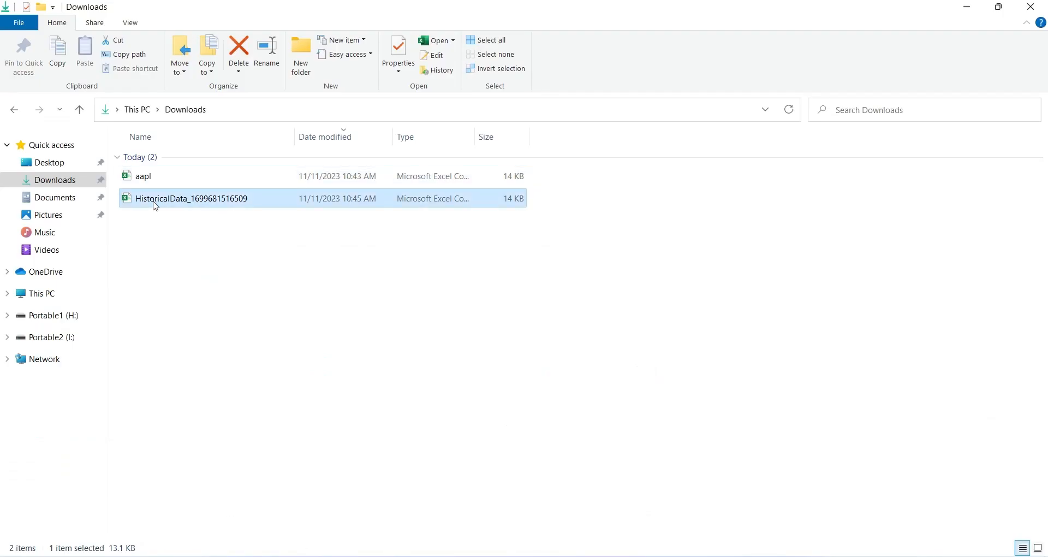
left_click(155, 206)
type("msft")
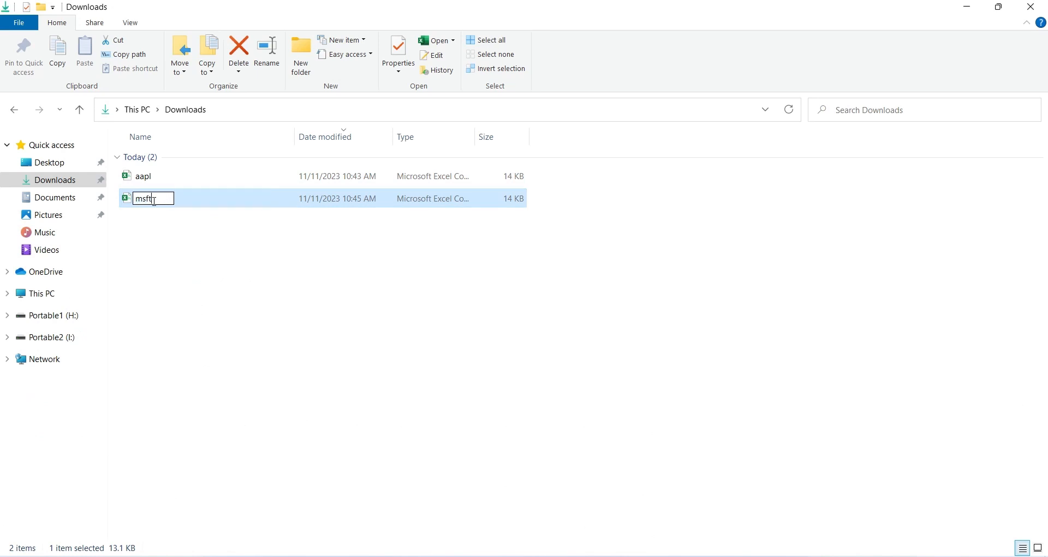
key("Return")
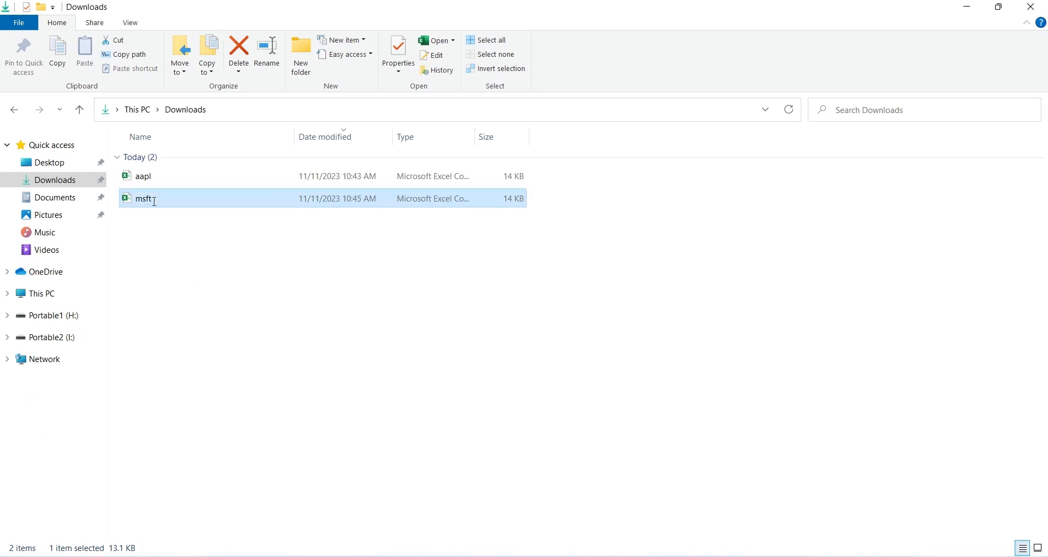
Step: Return to Chrome and load the Nasdaq historical data page for googl by replacing the ticker in the page address
key("alt+Tab")
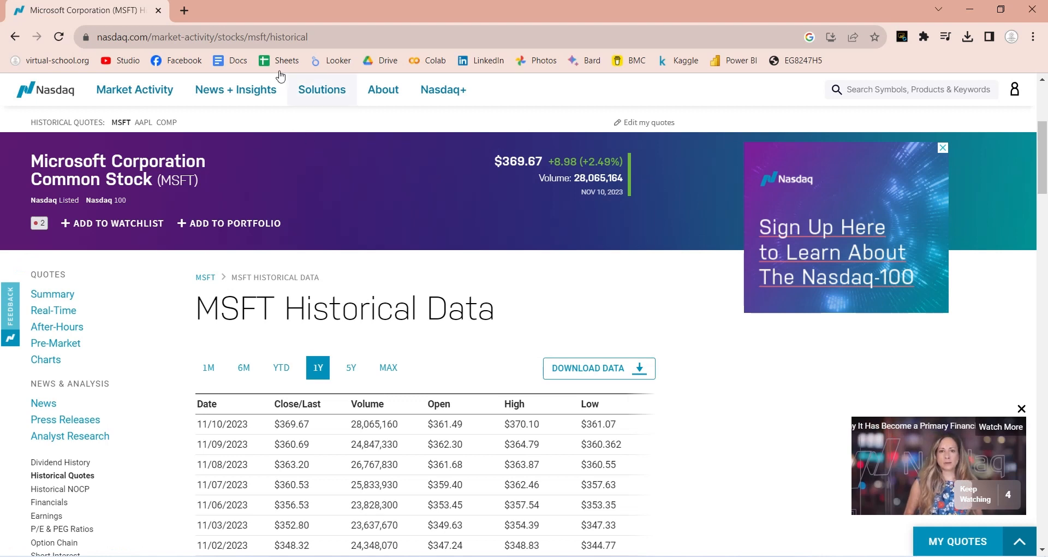
double_click(255, 37)
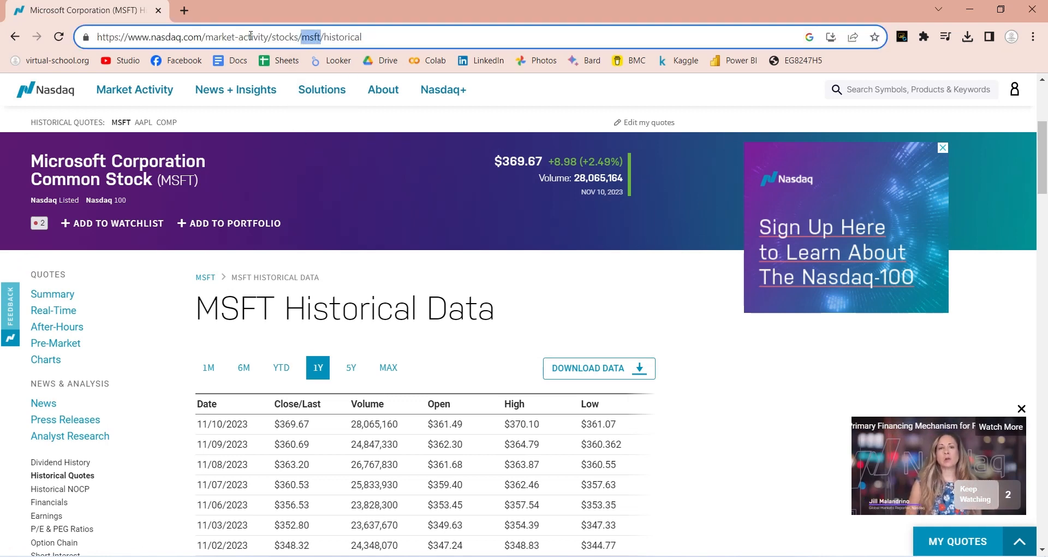
type("googl")
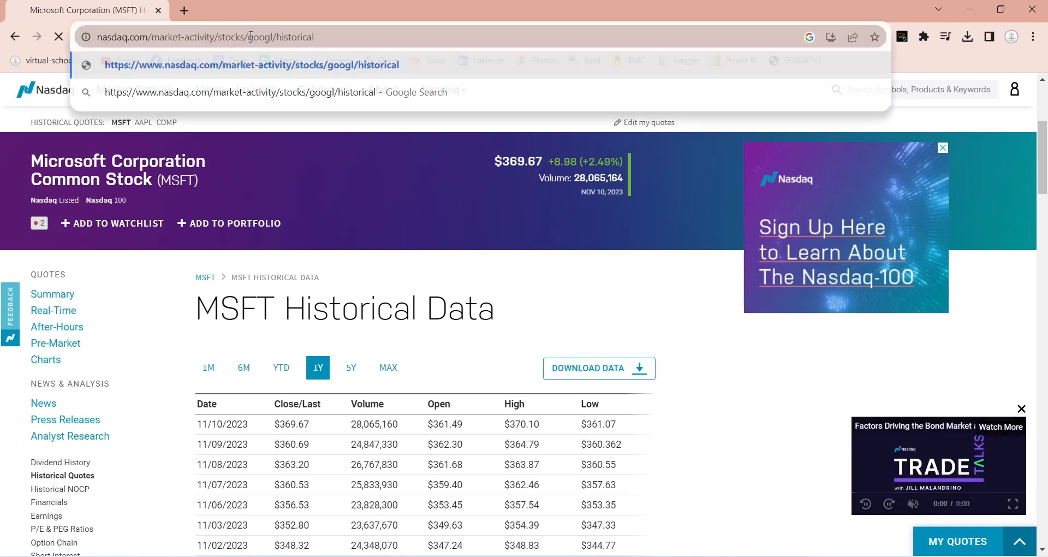
key("Return")
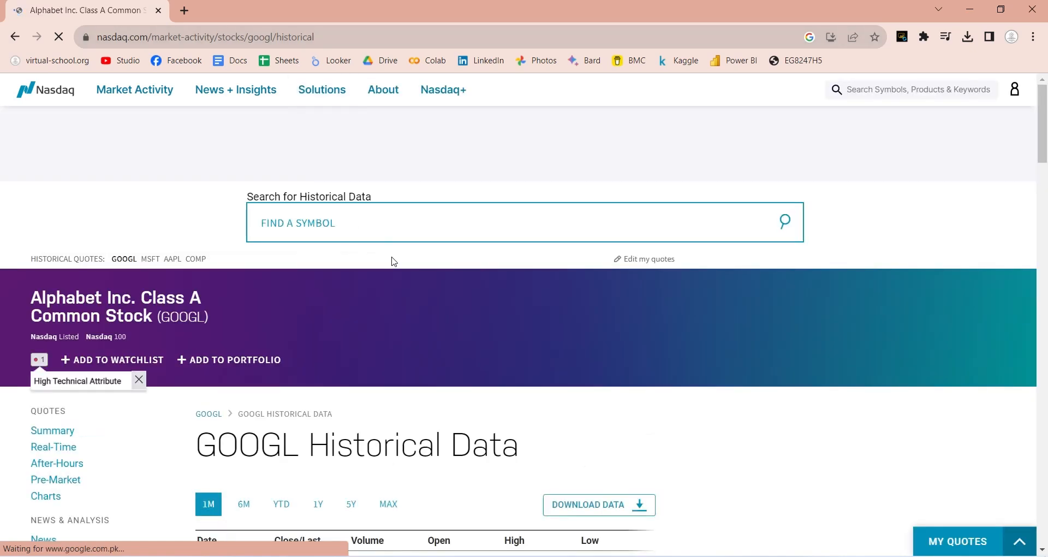
Step: Set the GOOGL historical data range to 1Y and download the data
scroll(398, 274, "down", 3)
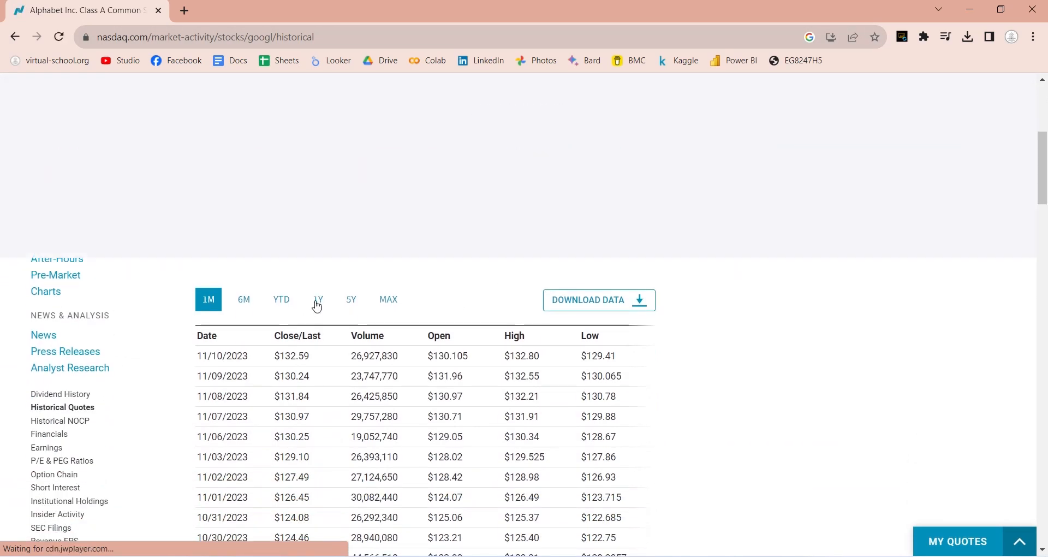
left_click(317, 301)
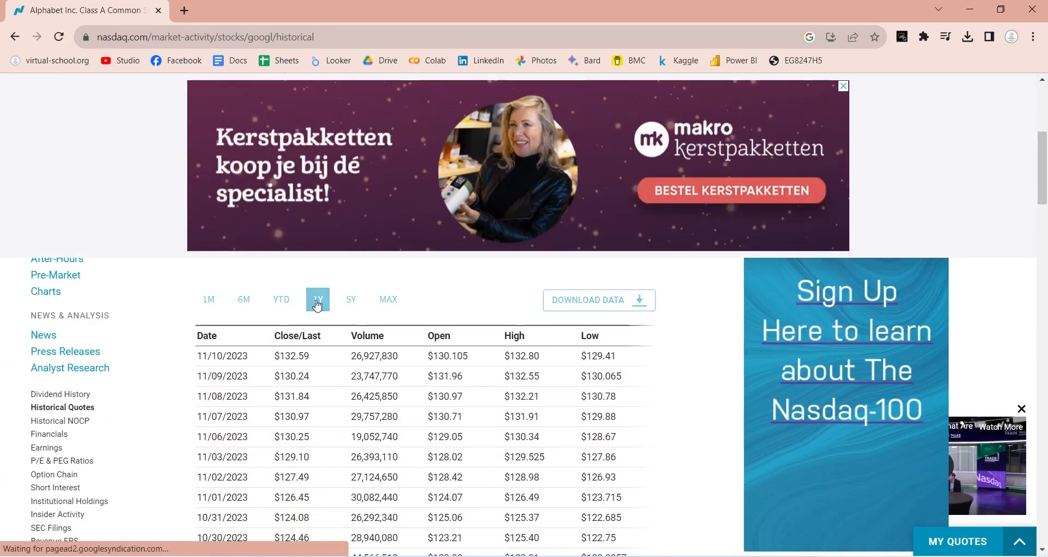
scroll(395, 393, "up", 4)
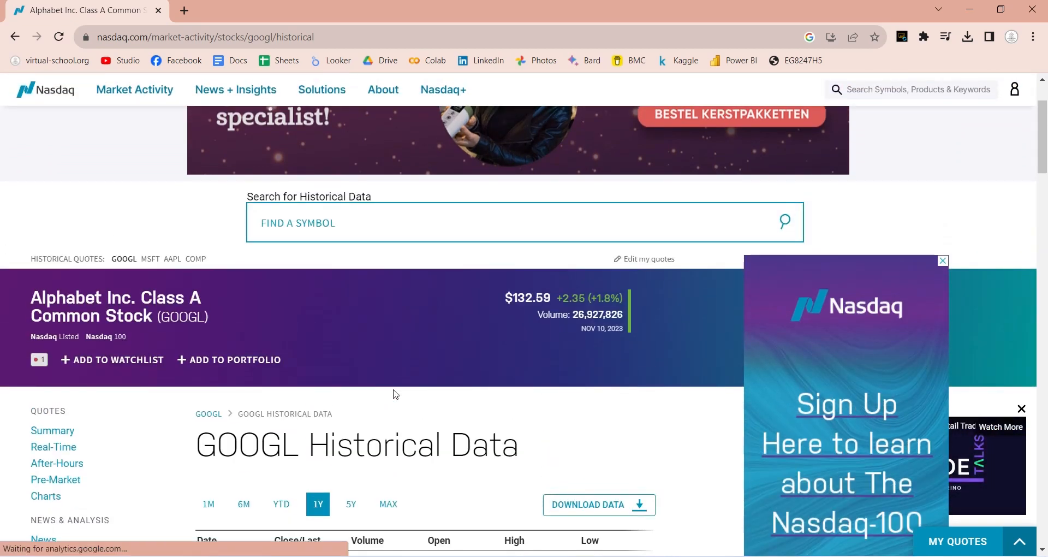
scroll(395, 394, "down", 3)
scroll(395, 393, "down", 2)
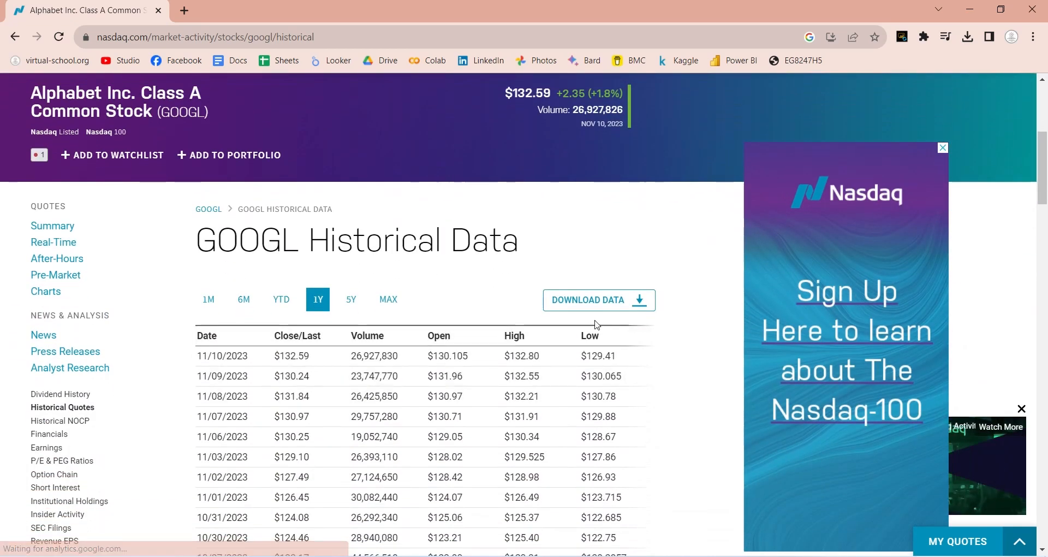
left_click(608, 308)
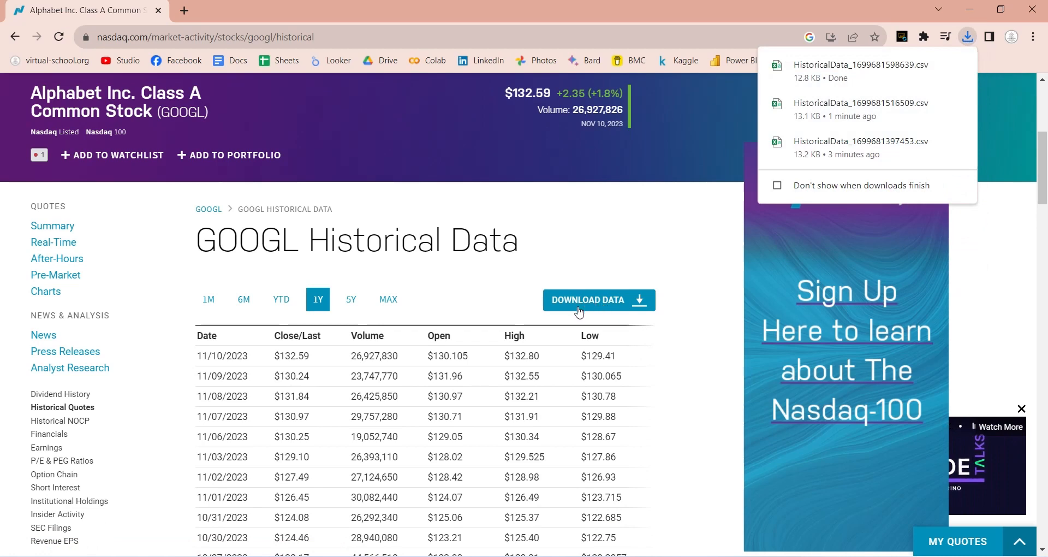
Step: Switch to the Downloads folder in File Explorer and rename the new historical data file as googl
mouse_move(56, 552)
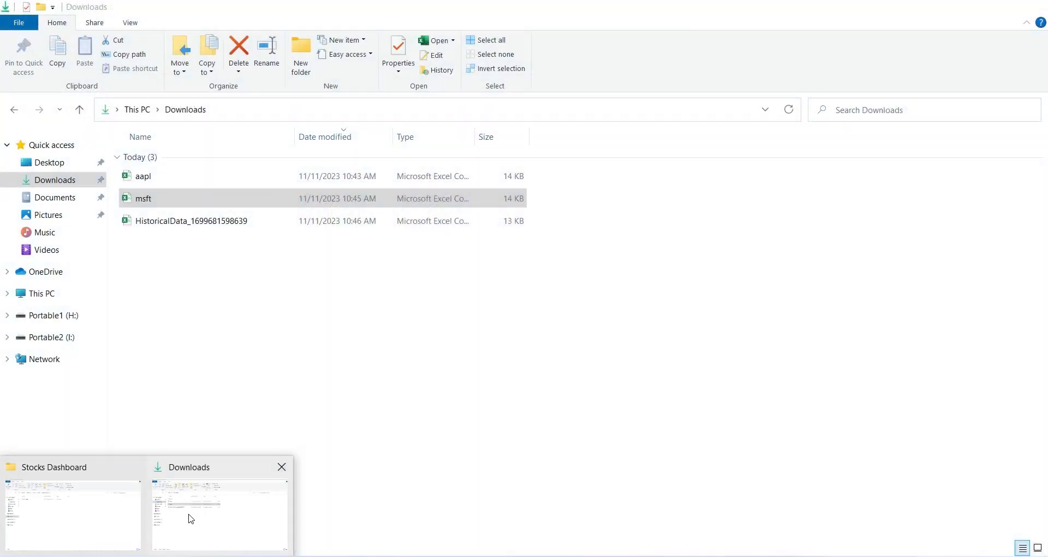
left_click(187, 519)
left_click(167, 224)
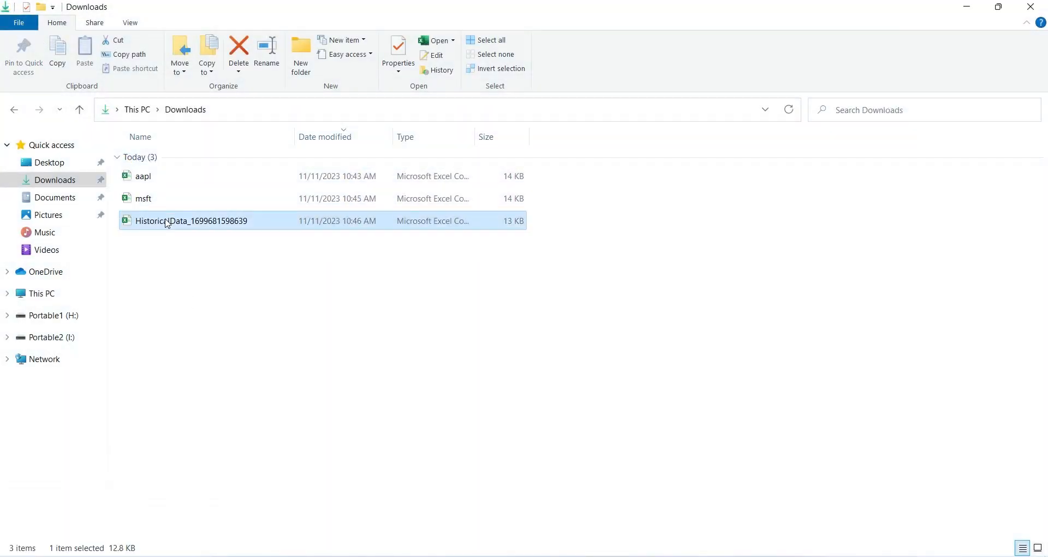
left_click(191, 227)
type("googl")
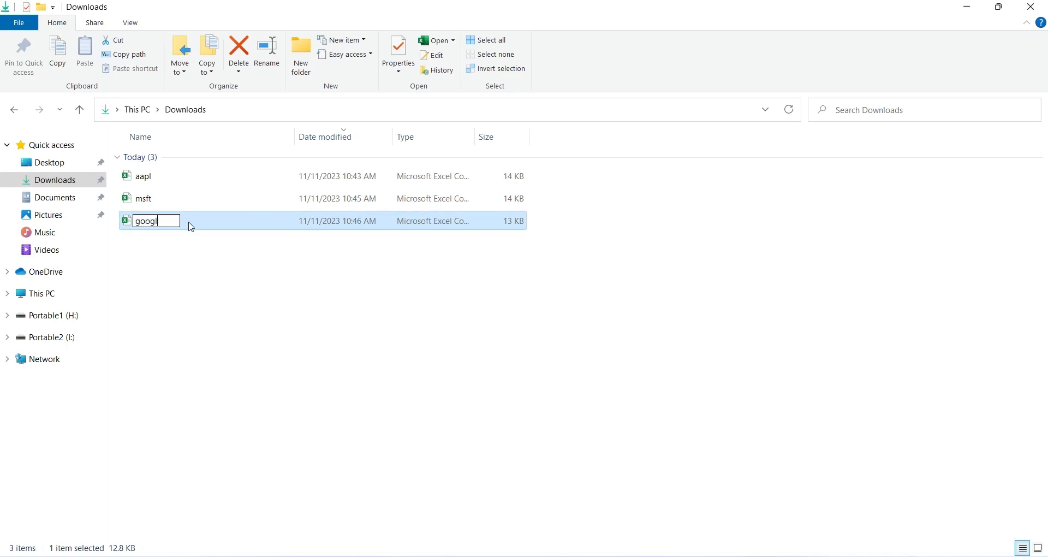
key("Return")
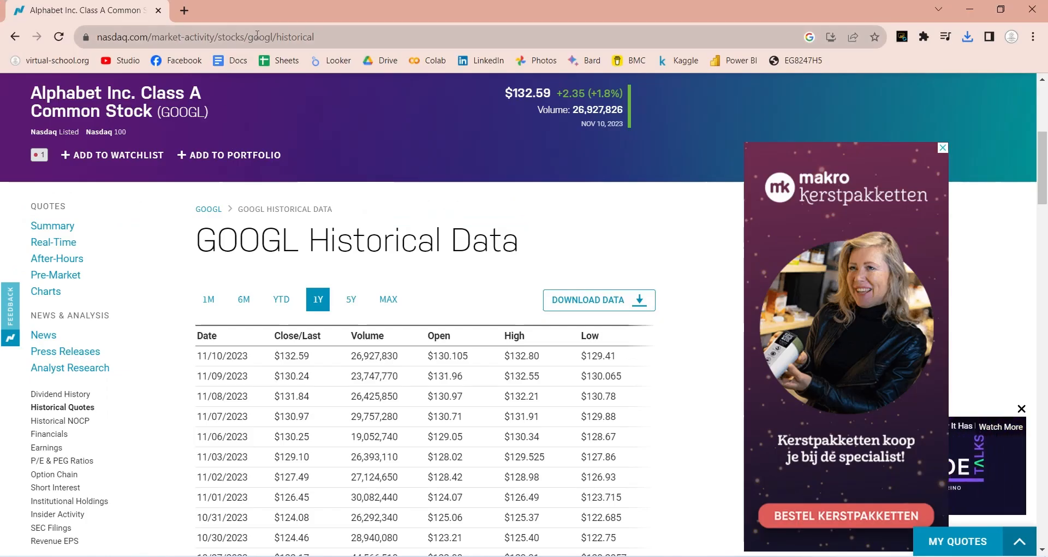
Step: Return to Chrome and load the Nasdaq historical data page for meta by replacing the ticker in the page address
double_click(269, 34)
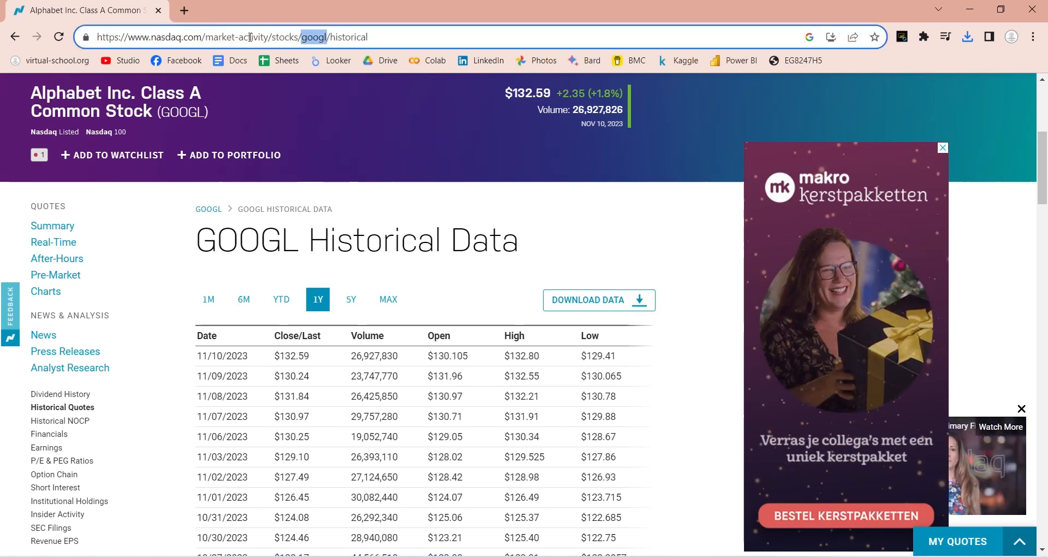
type("meta")
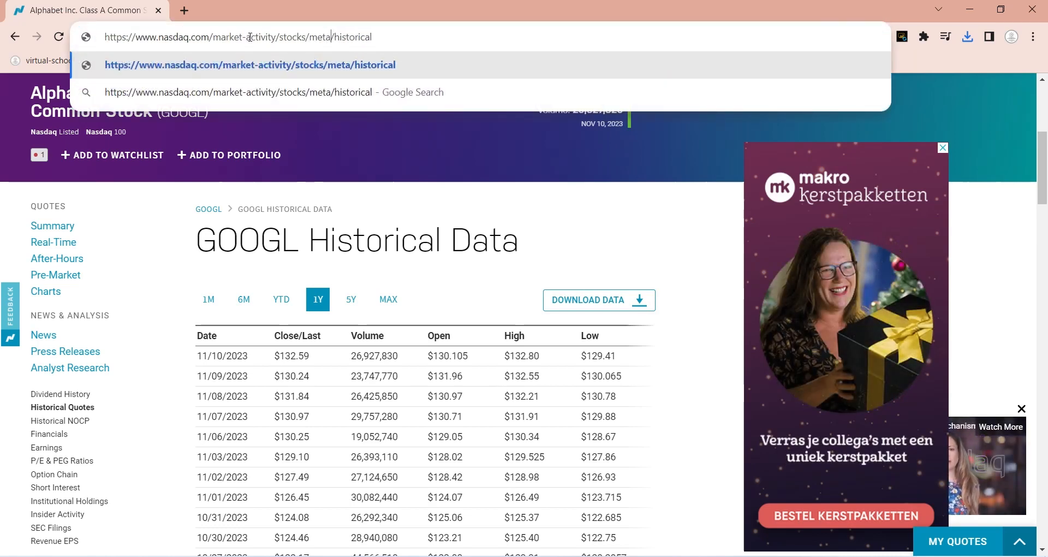
key("Return")
Step: Set the META historical data range to 1Y and download the data
scroll(262, 271, "down", 5)
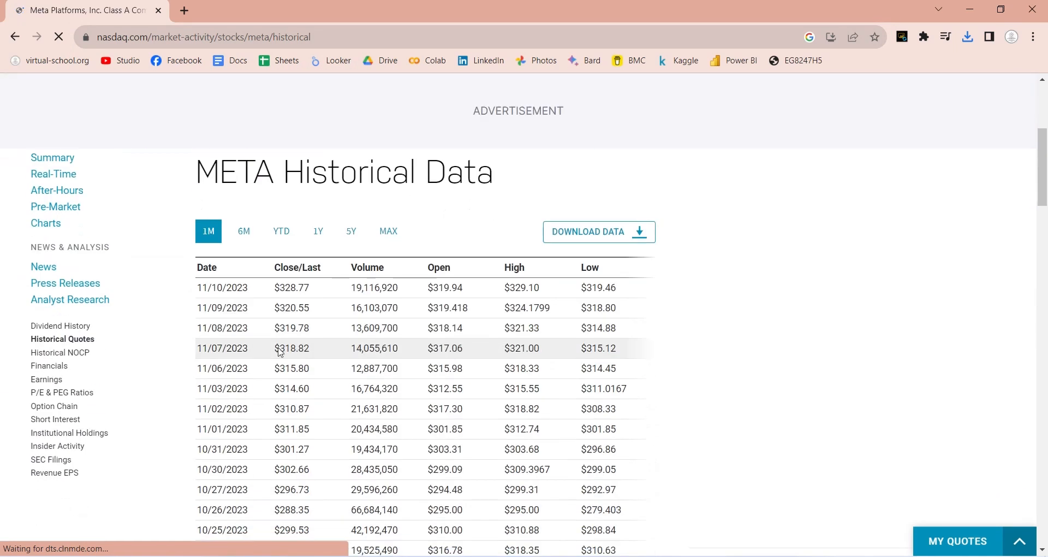
scroll(335, 321, "up", 2)
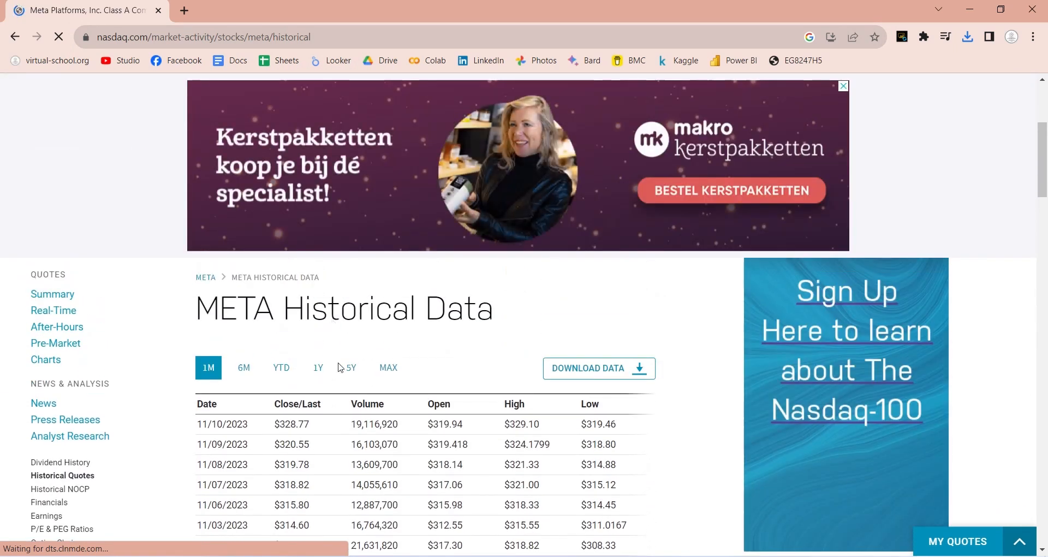
left_click(319, 367)
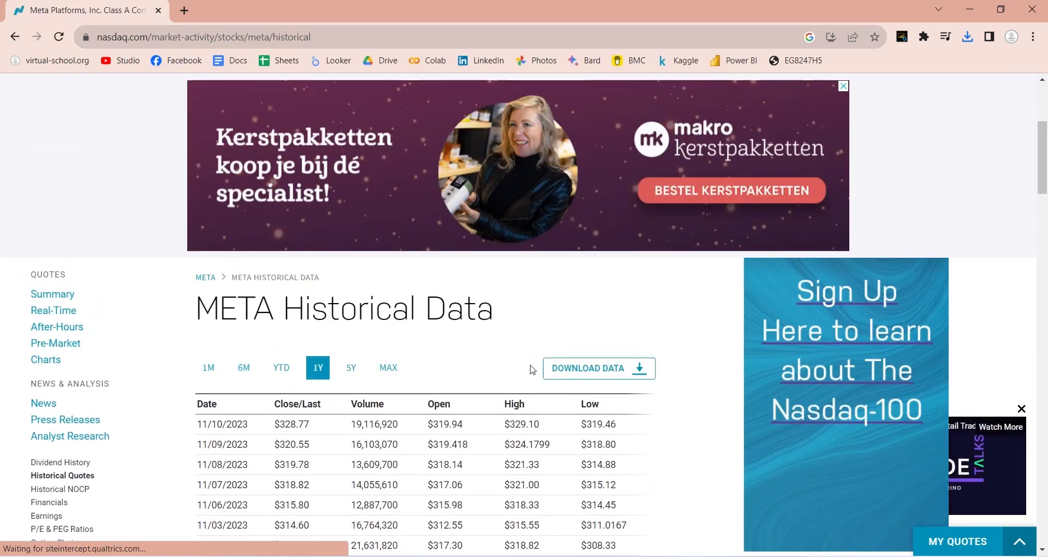
left_click(560, 369)
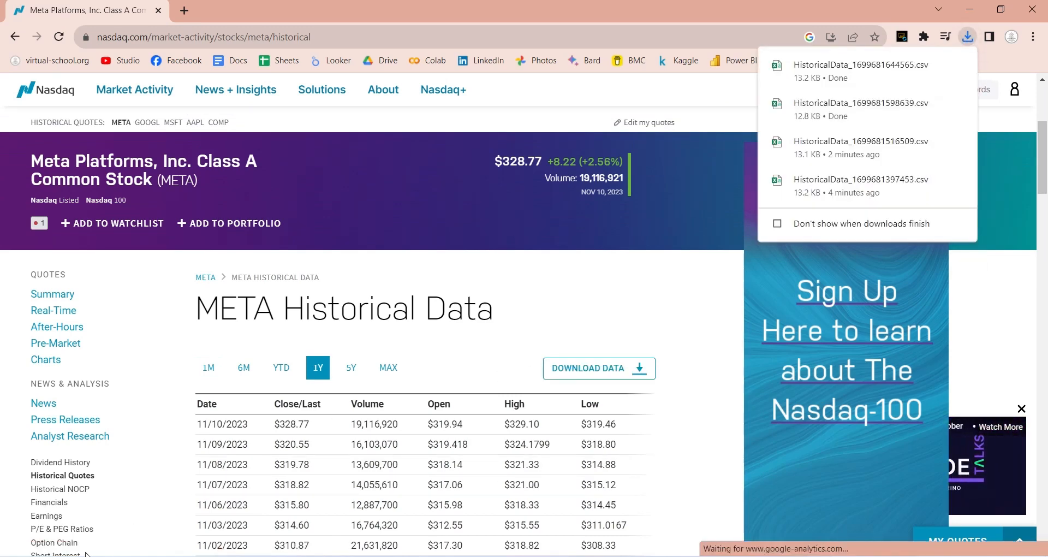
Step: Switch to the Downloads folder in File Explorer and rename the new historical data file as meta
mouse_move(143, 556)
left_click(201, 524)
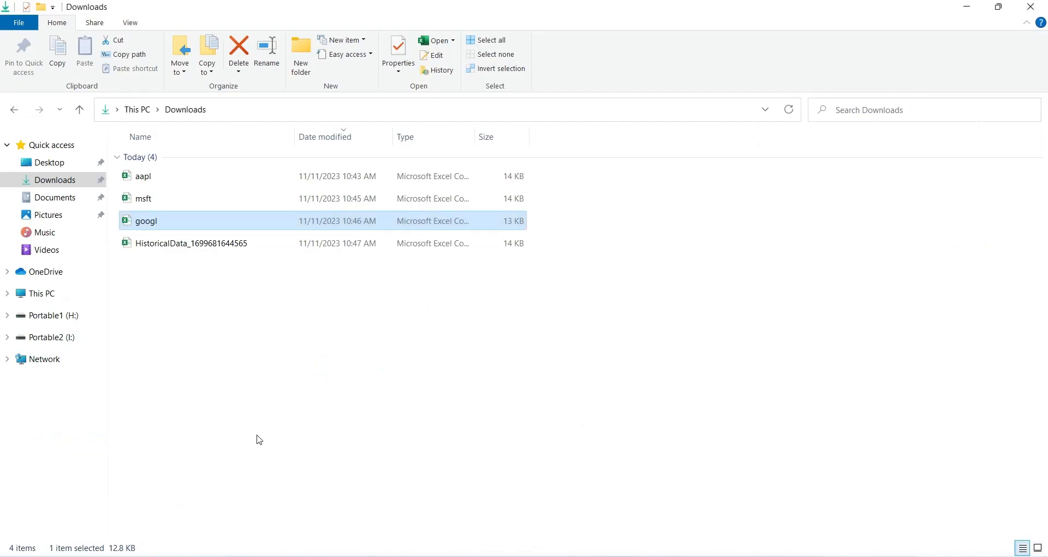
left_click(194, 252)
key("F2")
type("meta")
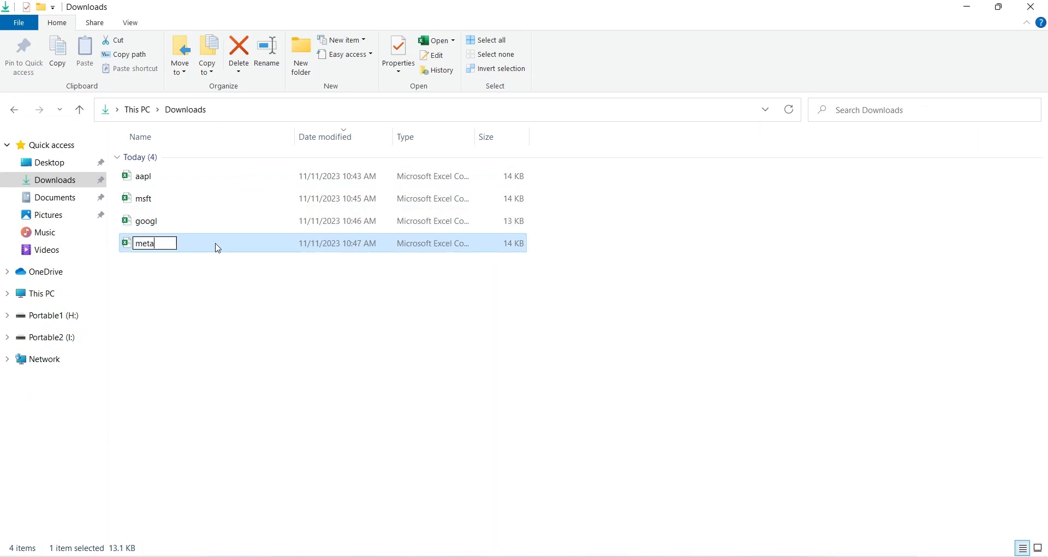
key("Return")
Step: Move the aapl, msft, googl and meta files from Downloads into the Stocks Dashboard folder
key("ctrl+a")
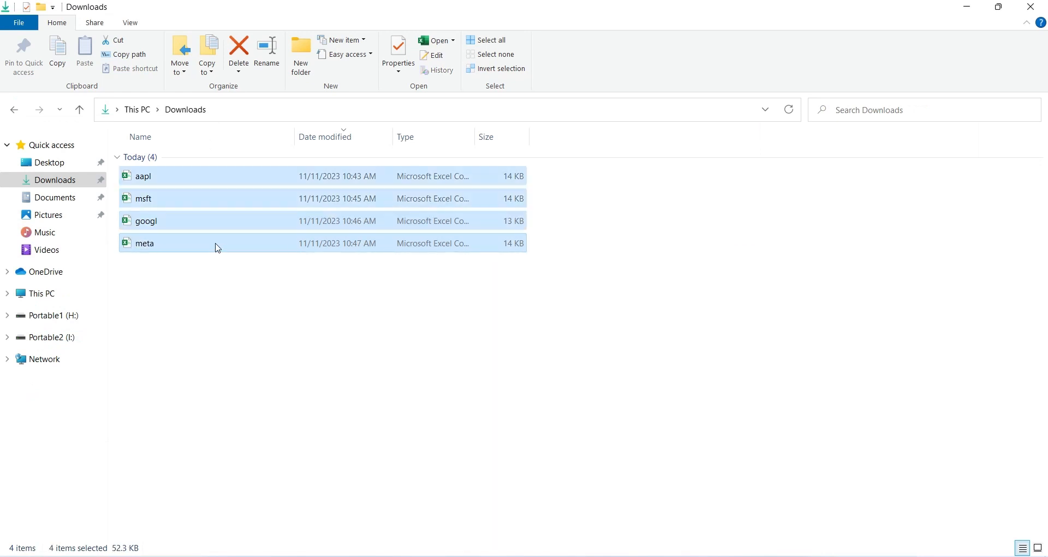
key("ctrl+x")
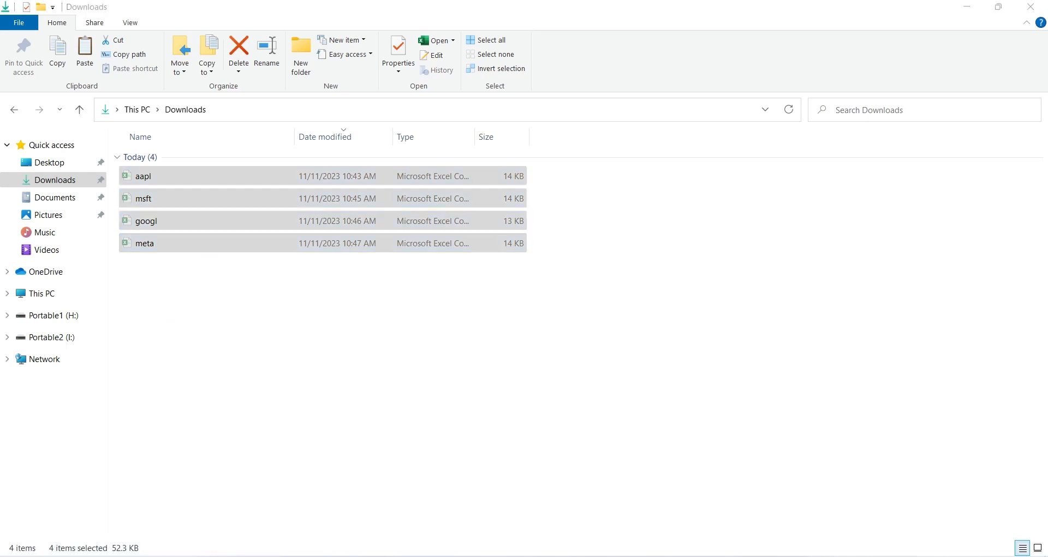
left_click(85, 524)
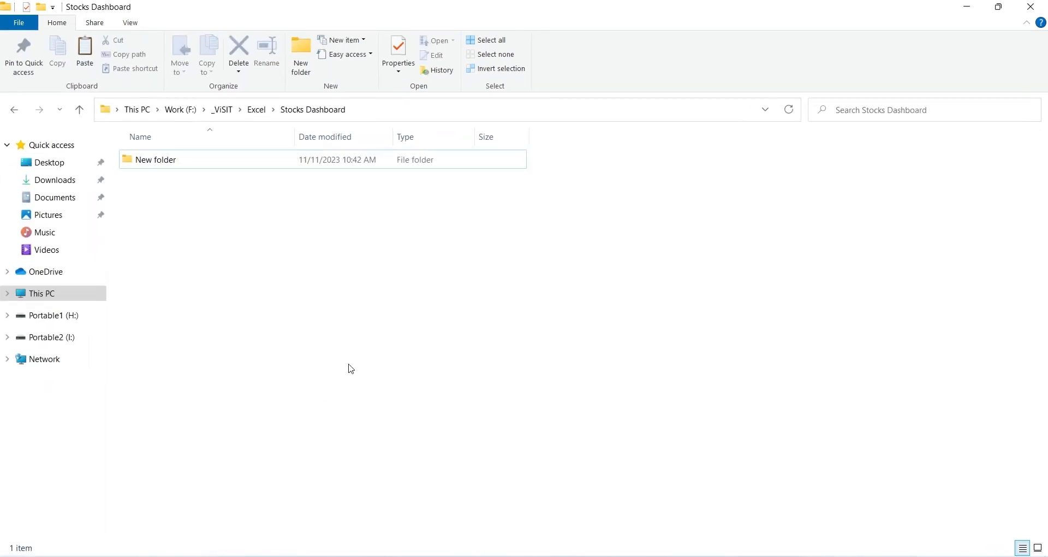
key("ctrl+v")
left_click(286, 368)
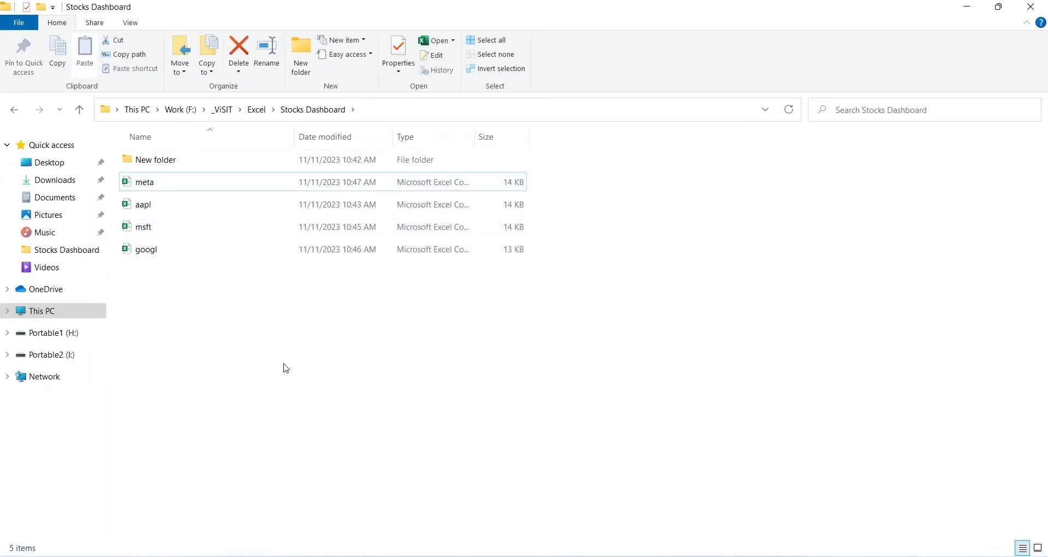
Step: Create a new Microsoft Excel worksheet named stocks in the Stocks Dashboard folder
right_click(291, 411)
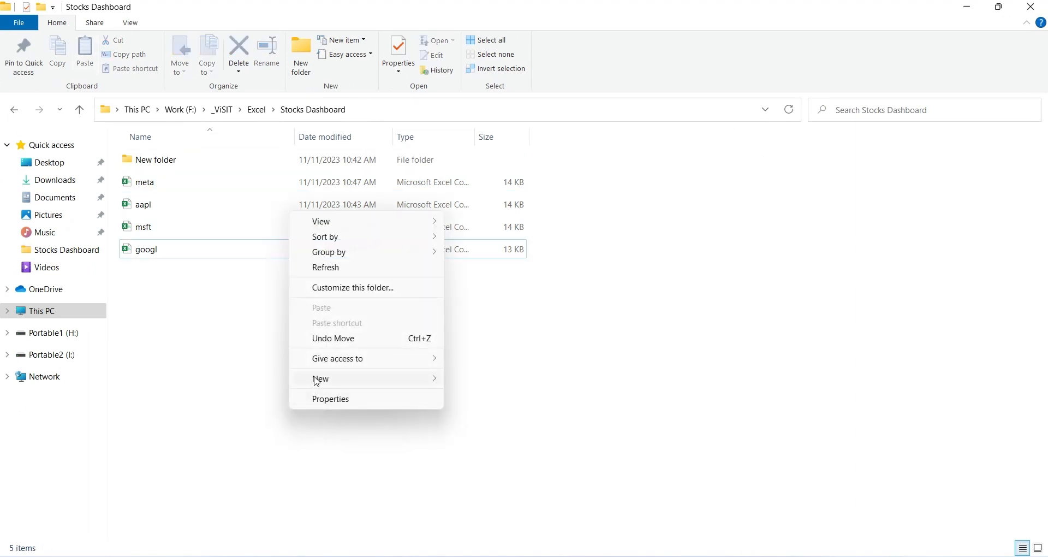
mouse_move(317, 381)
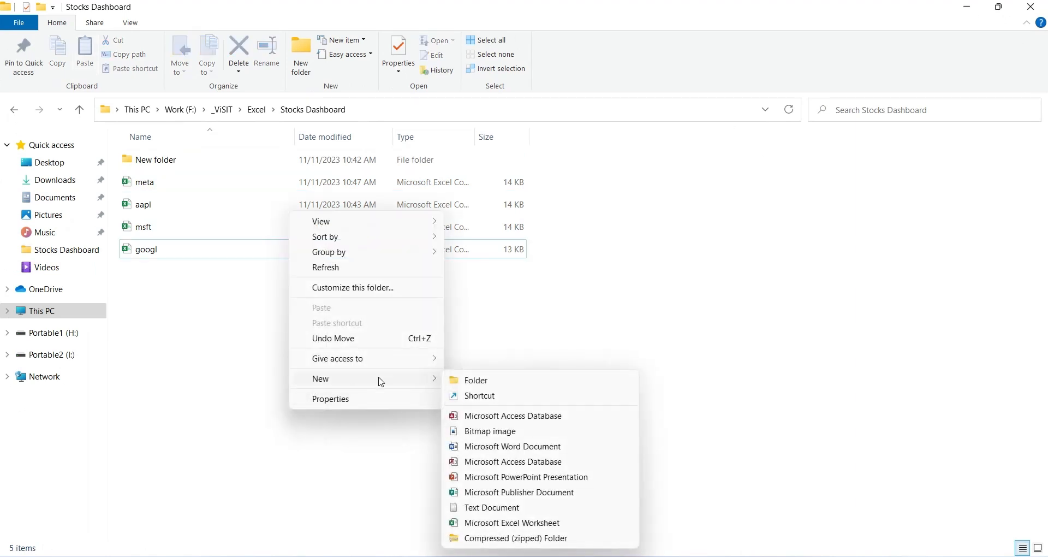
left_click(467, 522)
type("s")
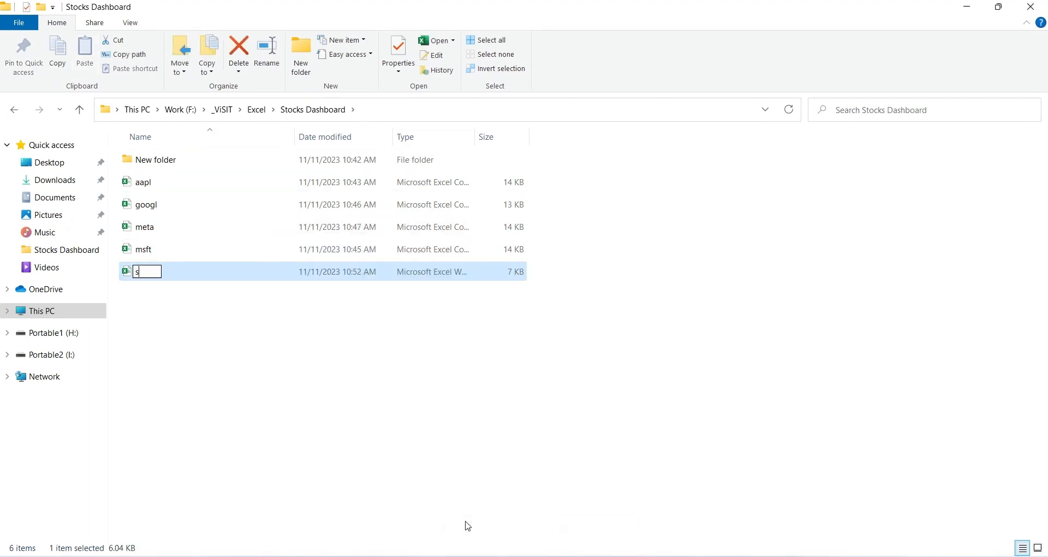
type("tocks")
key("Return")
Step: Create a folder named Data in Stocks Dashboard and move the aapl, googl, meta and msft files into it
right_click(242, 194)
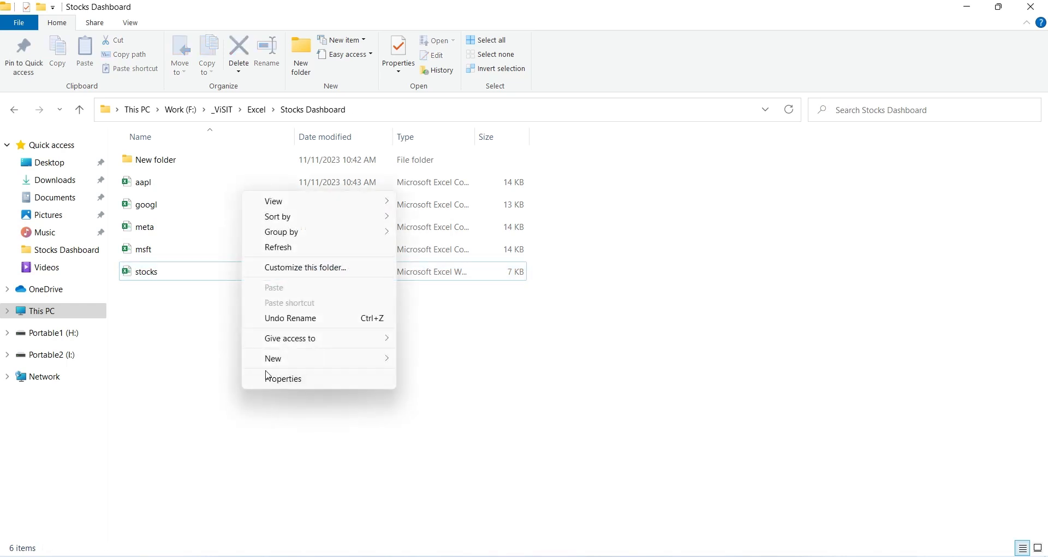
mouse_move(277, 363)
left_click(427, 360)
type("D")
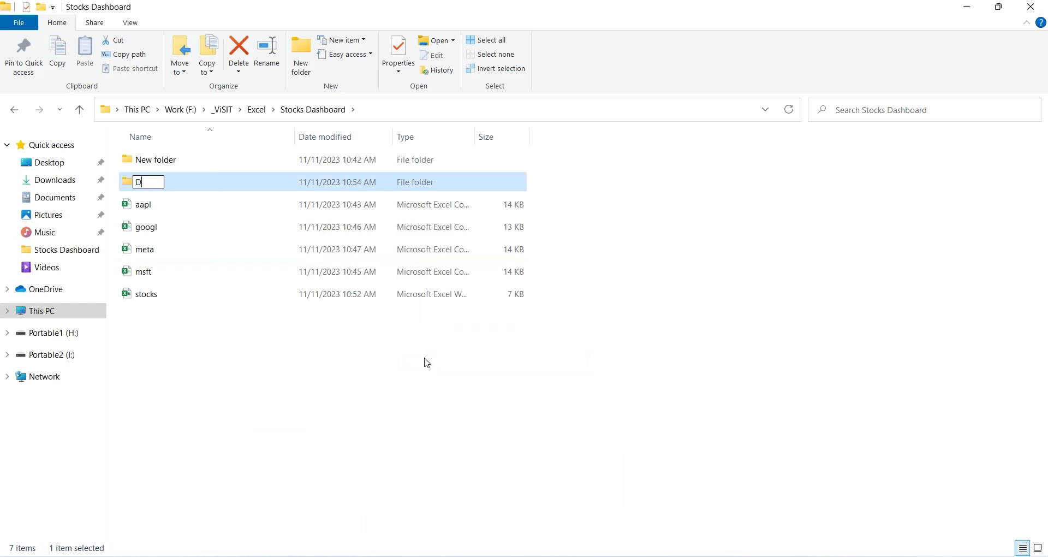
type("ata")
key("Return")
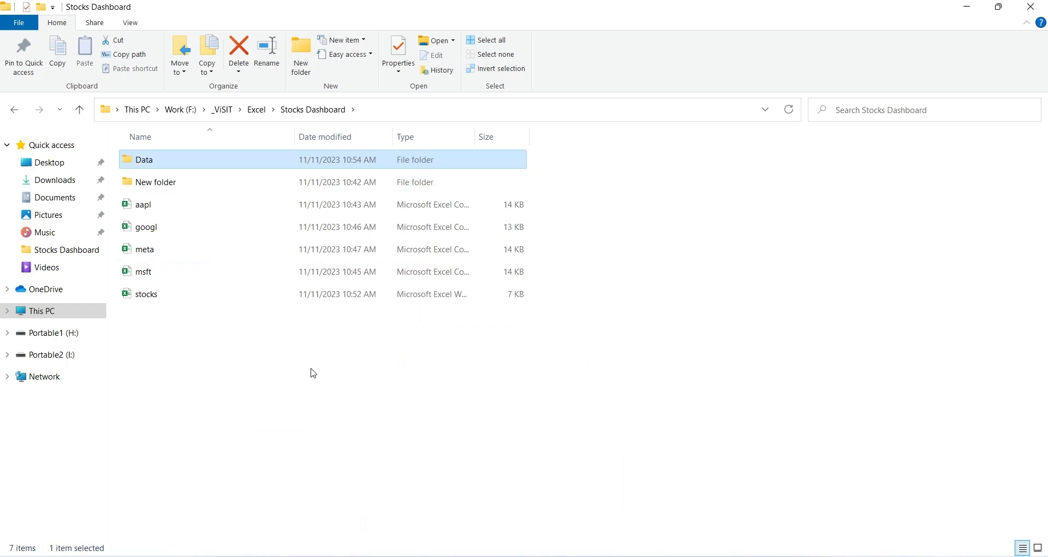
left_click_drag(545, 270, 293, 211)
left_click_drag(194, 211, 180, 159)
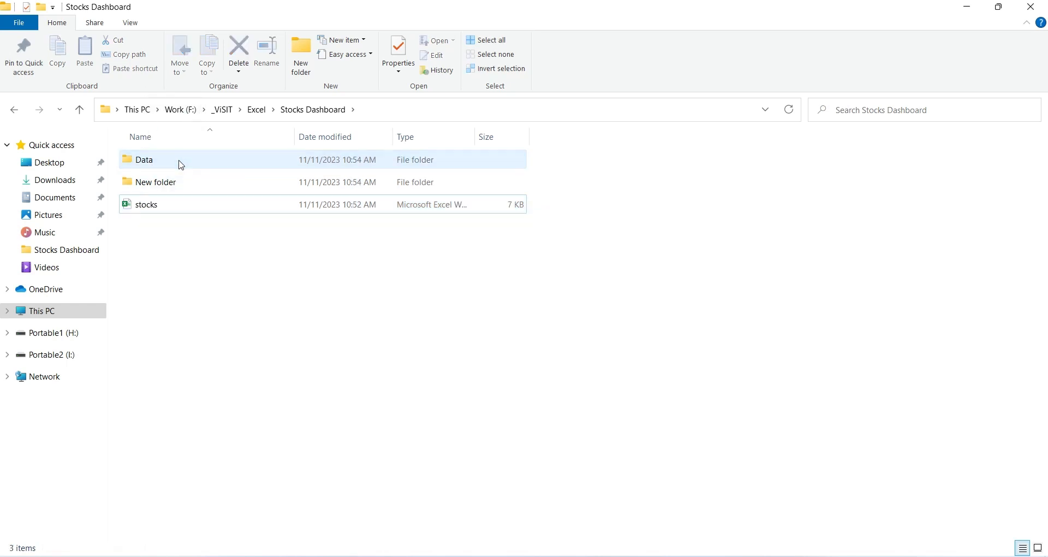
Step: Open the stocks workbook in Excel and start a data import from the Data folder inside Stocks Dashboard
double_click(193, 206)
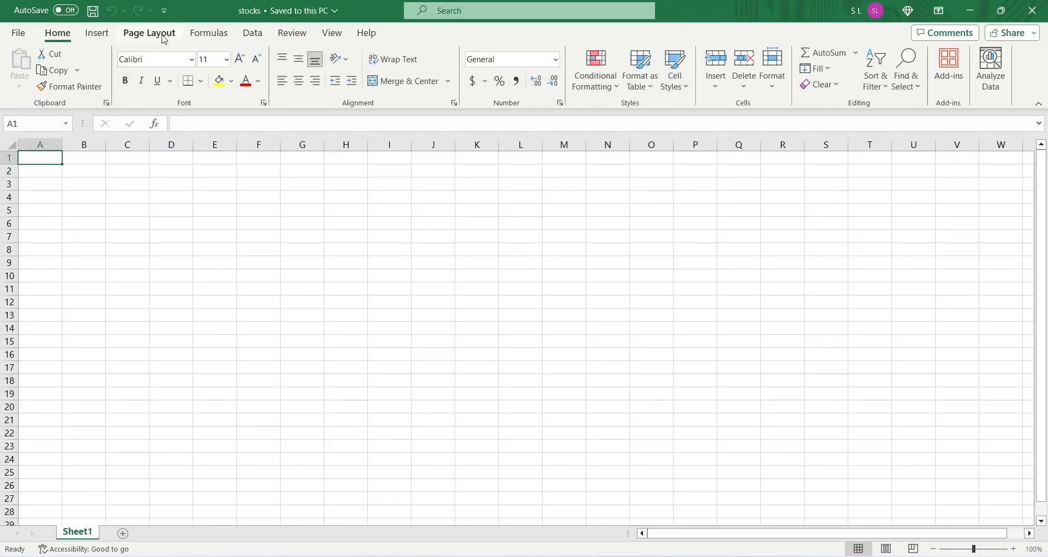
left_click(254, 34)
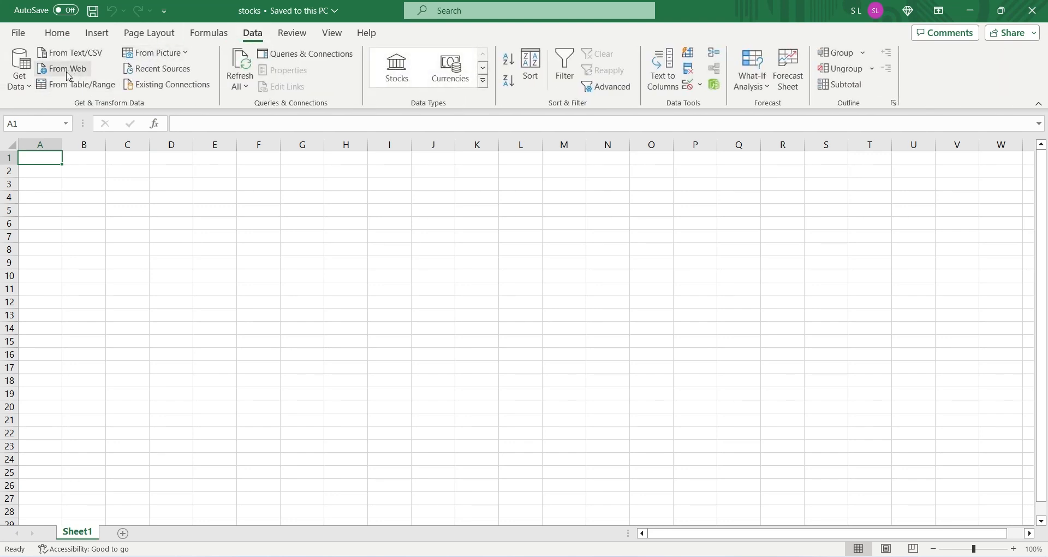
left_click(33, 77)
mouse_move(41, 115)
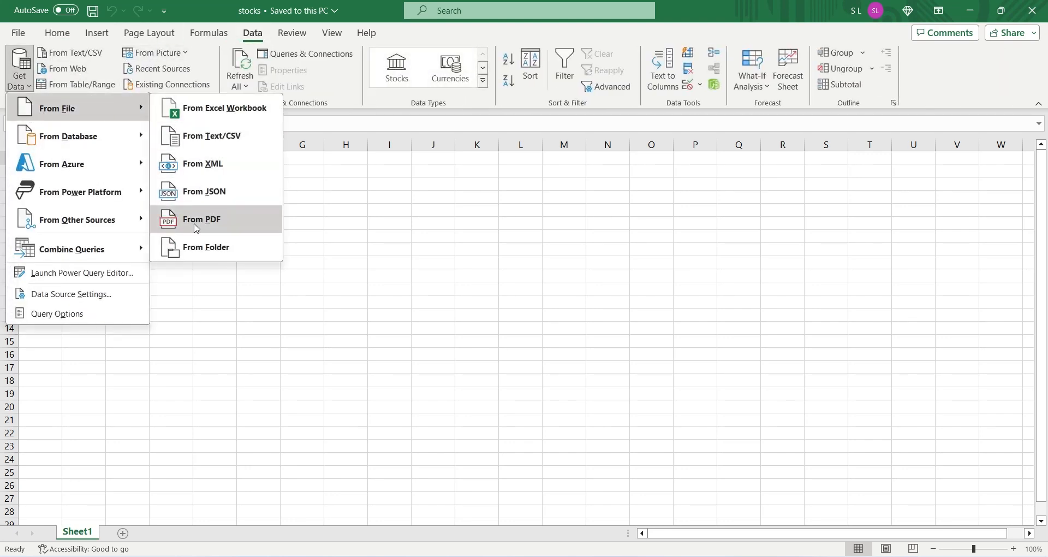
left_click(201, 249)
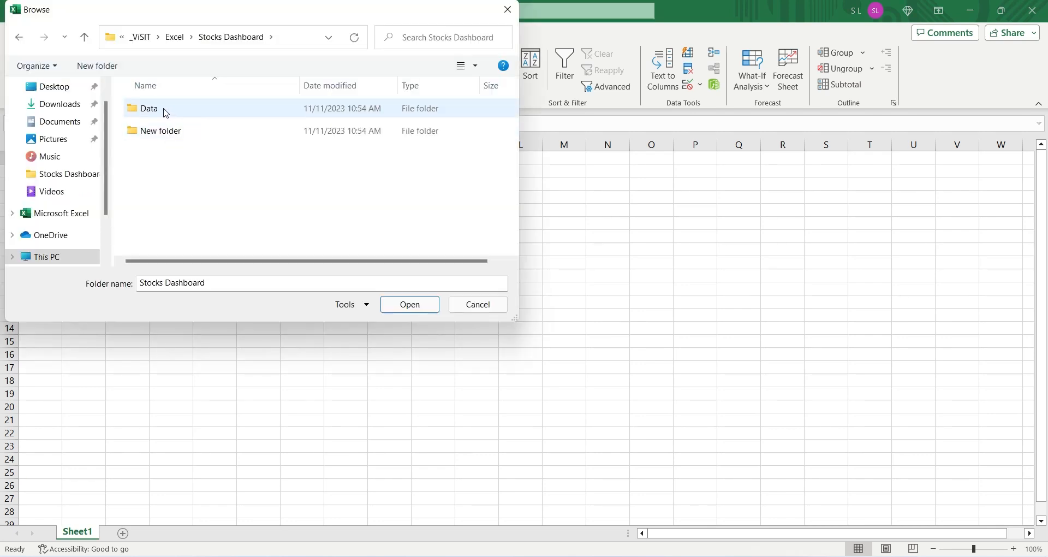
left_click(164, 111)
left_click(400, 304)
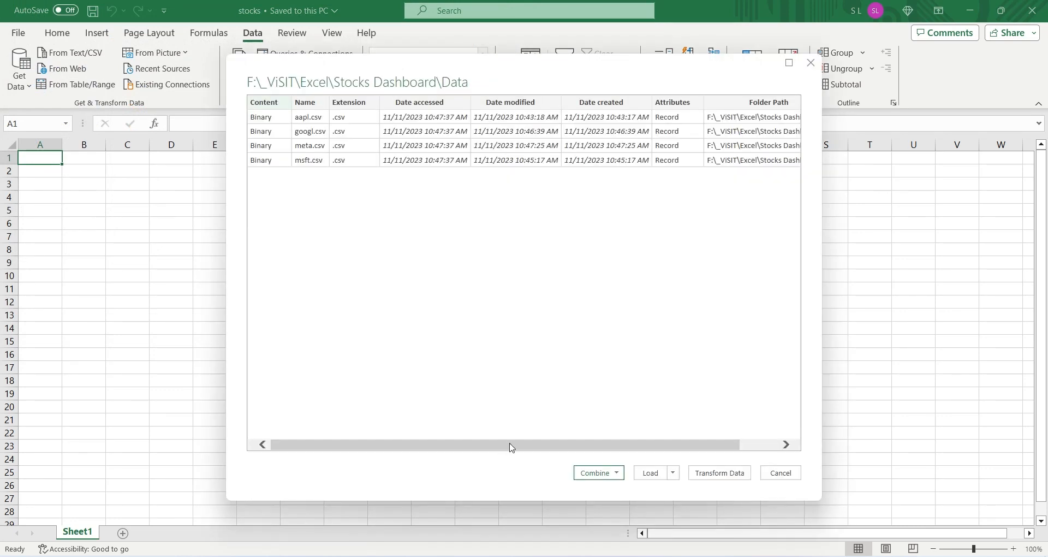
Step: Combine and transform the folder's CSV files, using the first file as sample and a comma delimiter
left_click_drag(512, 447, 485, 450)
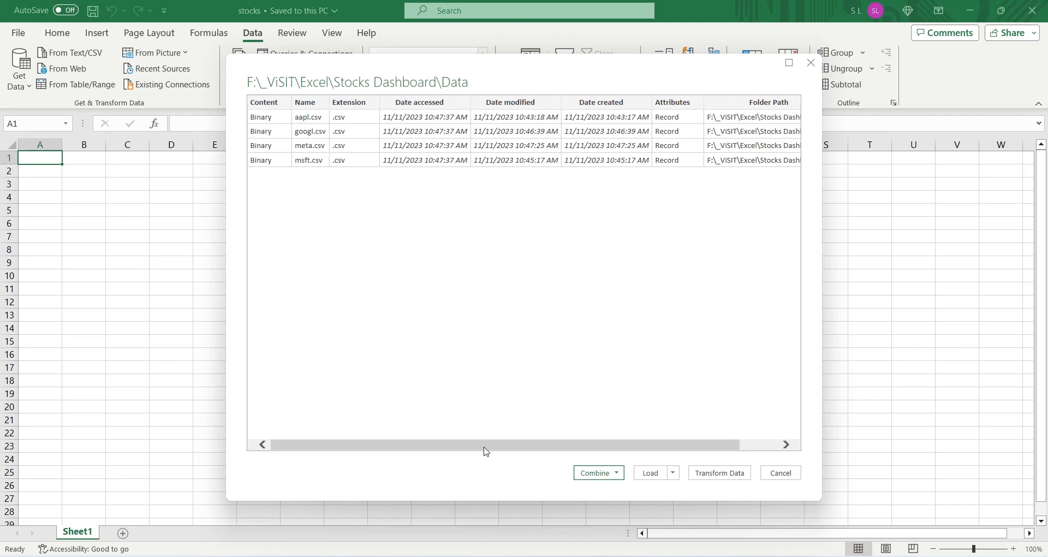
left_click(618, 473)
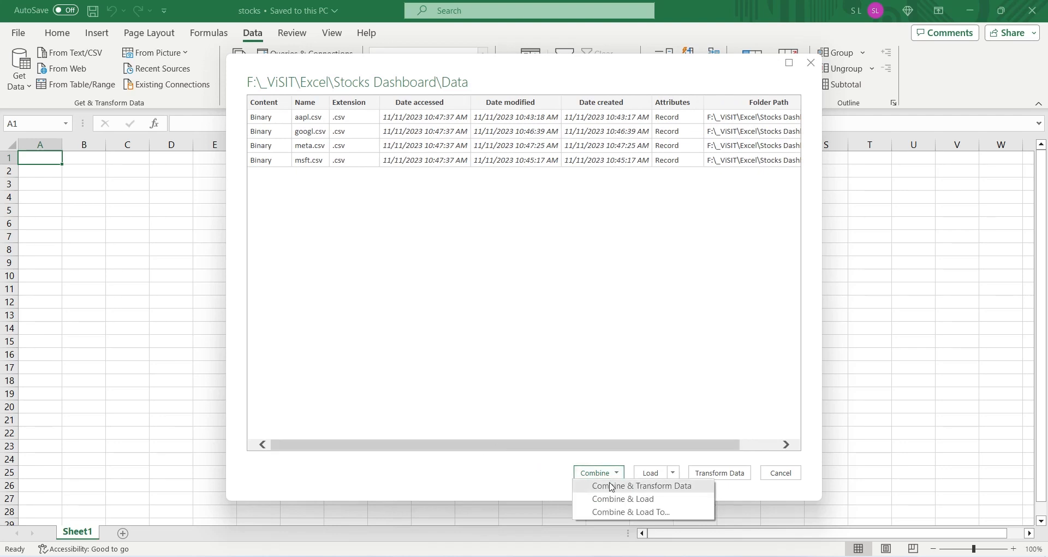
left_click(612, 487)
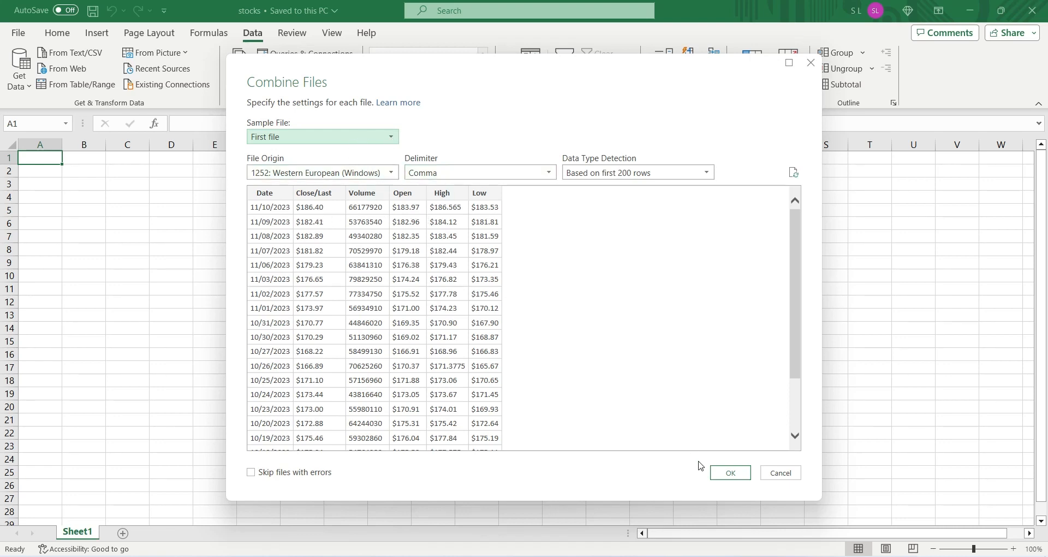
left_click(731, 473)
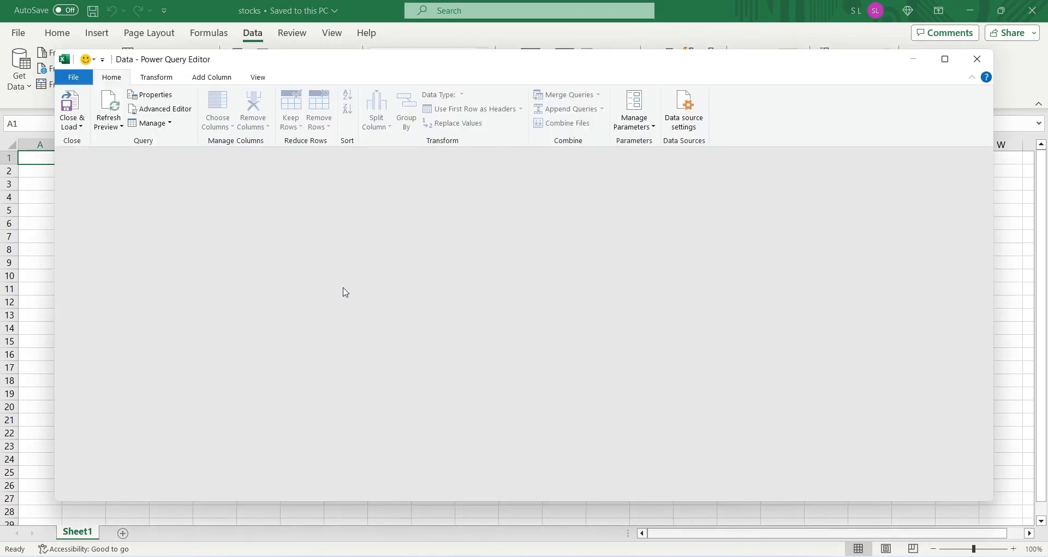
Step: Review the columns of the combined Data query and their data types in the Power Query Editor
left_click(371, 191)
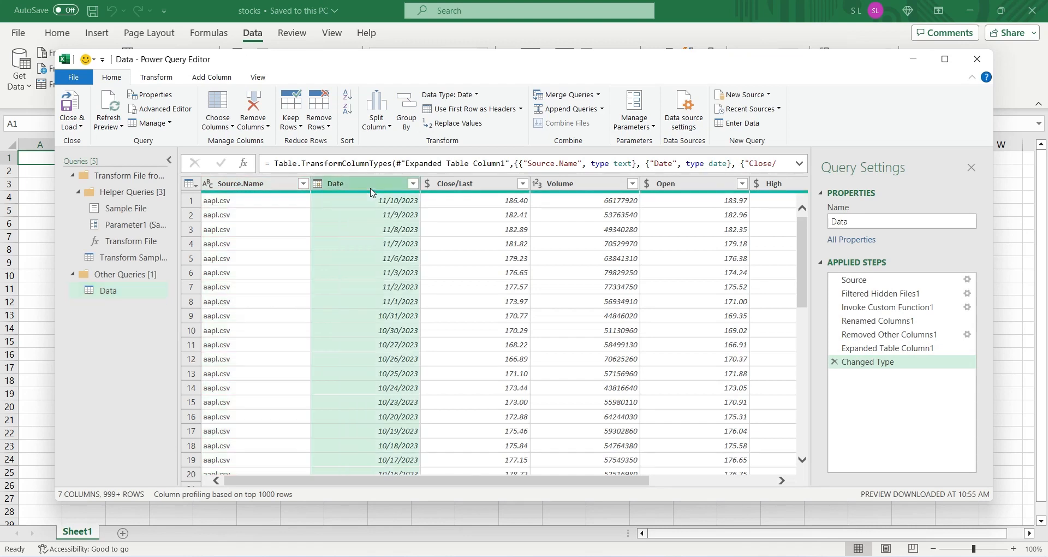
left_click_drag(550, 485, 675, 485)
left_click(307, 186)
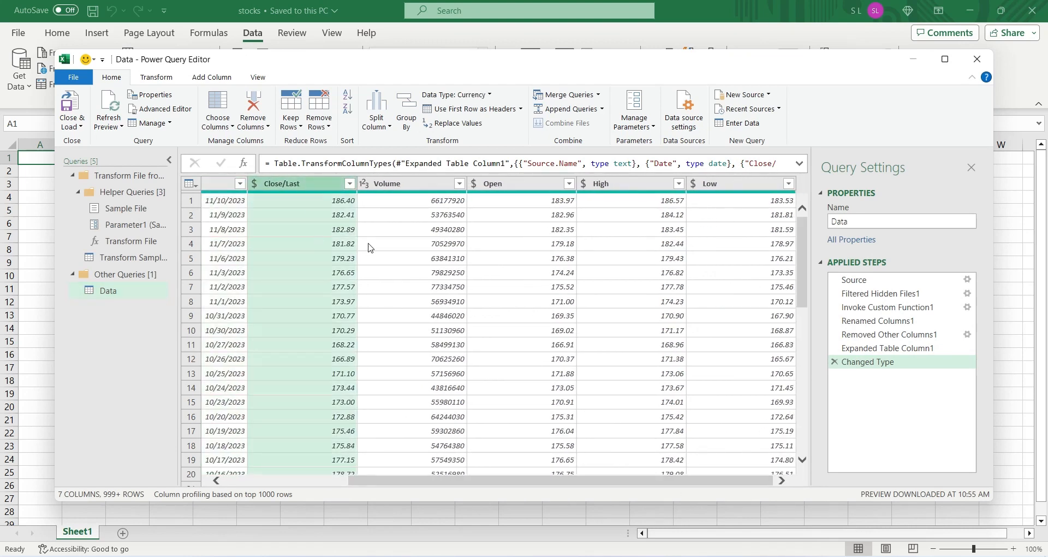
key("Right")
key("Right")
key("Right")
key("Right")
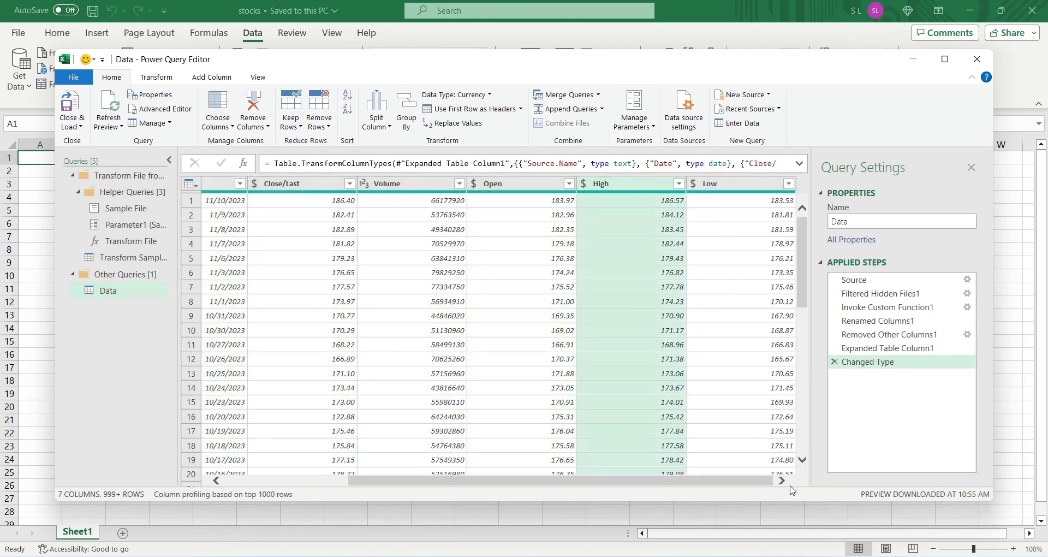
Step: Load the combined Data query into a new worksheet, dismiss the table style tip and save the workbook
left_click_drag(503, 481, 376, 481)
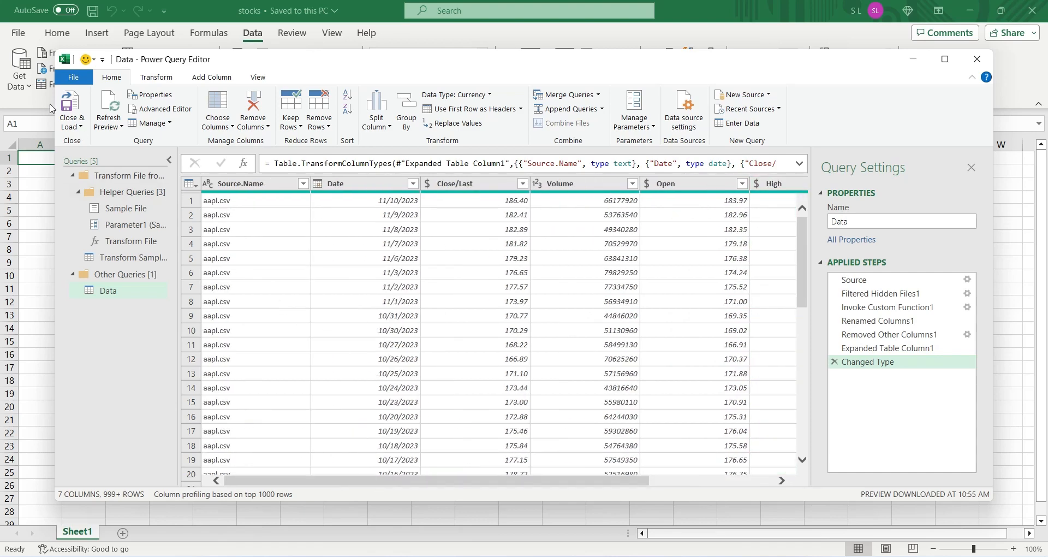
left_click(69, 105)
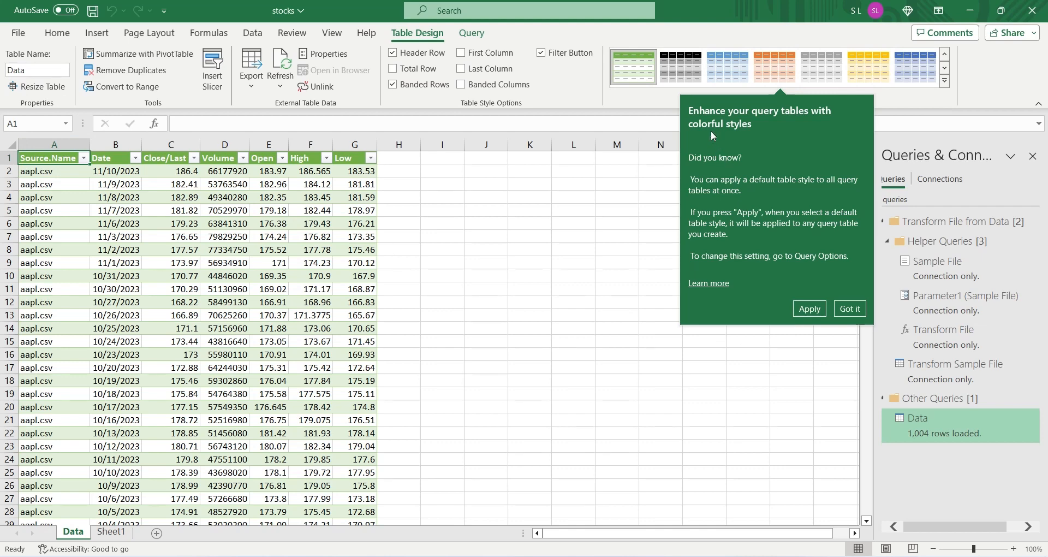
left_click(845, 310)
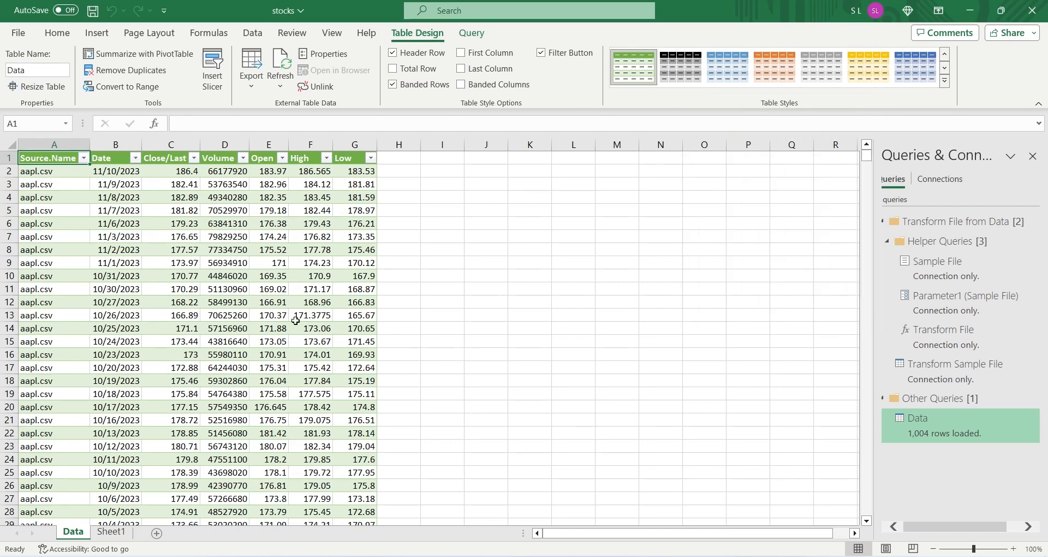
key("ctrl+s")
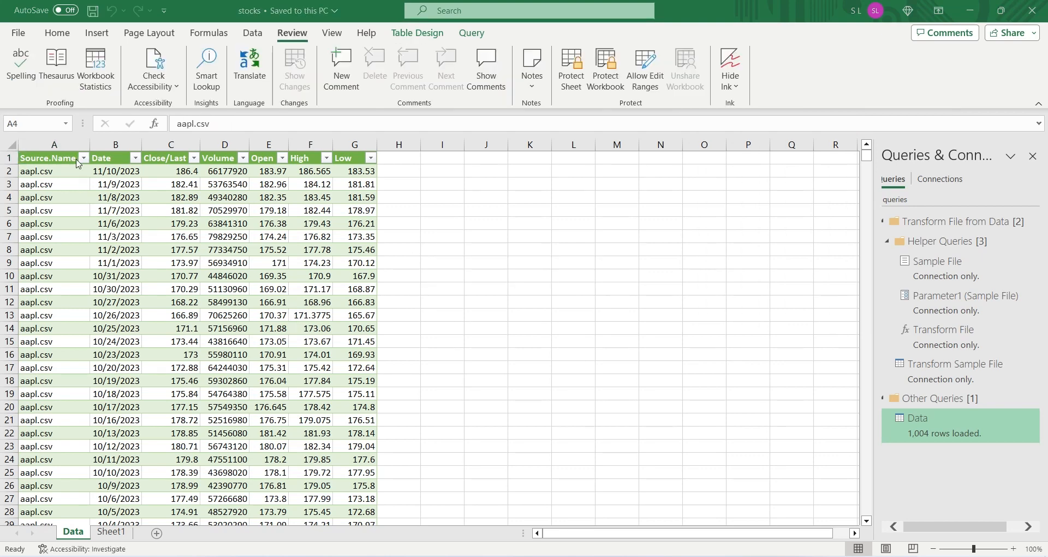
Step: Copy the Source.Name column from the Data sheet into column A of Sheet1
left_click(79, 163)
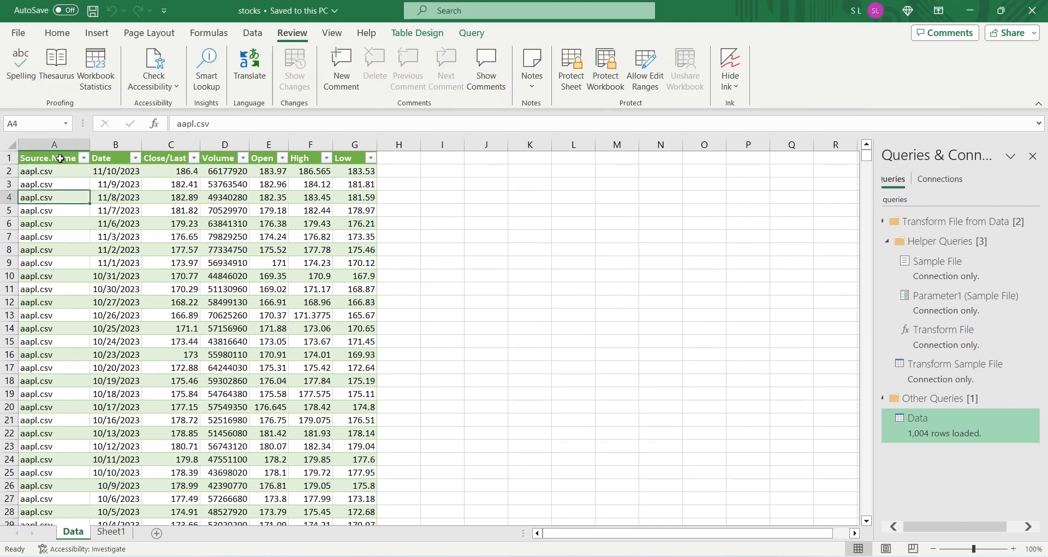
left_click_drag(60, 158, 100, 154)
left_click(71, 157)
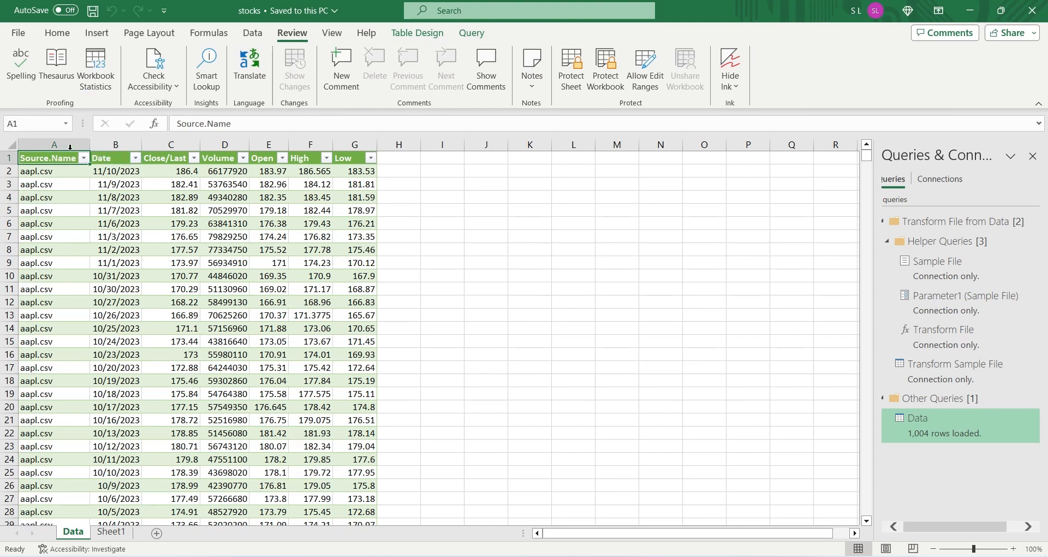
left_click(70, 147)
key("ctrl+c")
key("ctrl+Page_Down")
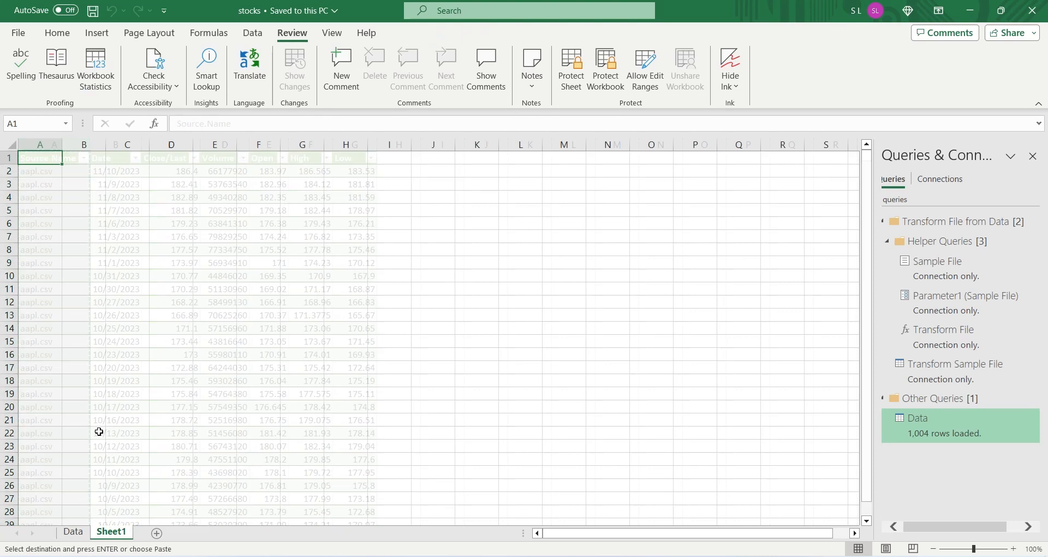
key("ctrl+v")
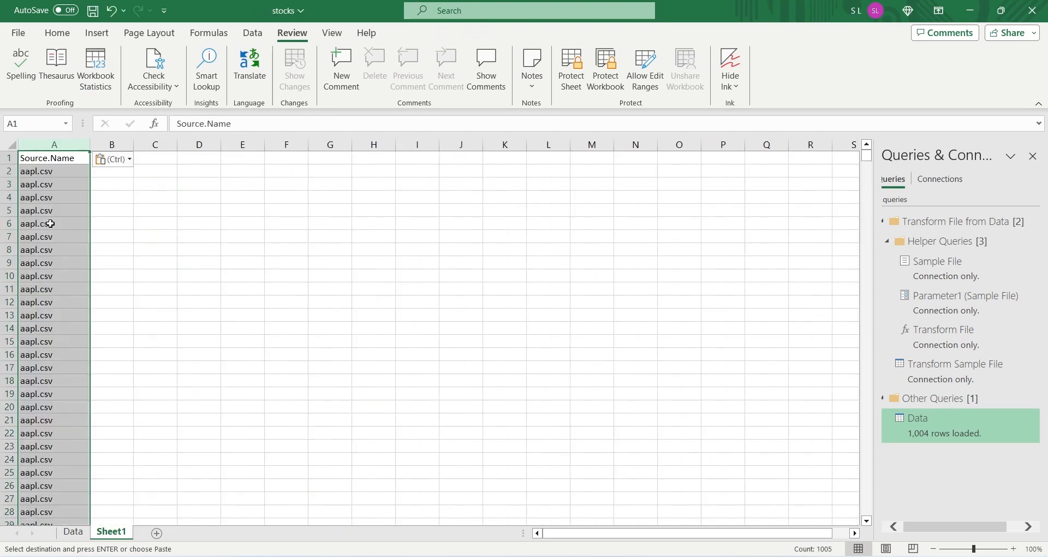
Step: Remove the duplicate values from the Source.Name column on Sheet1
left_click(258, 33)
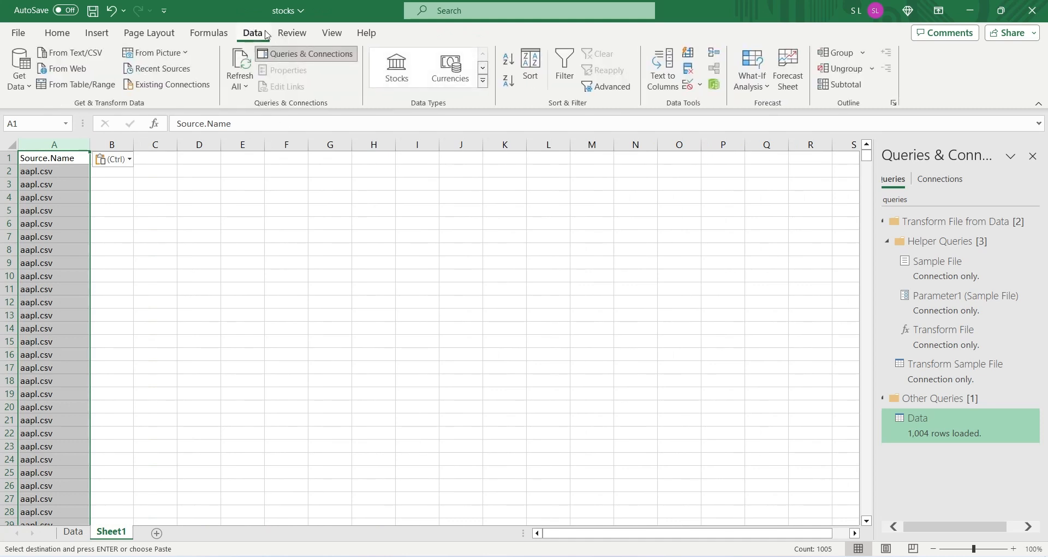
left_click(687, 70)
left_click(556, 345)
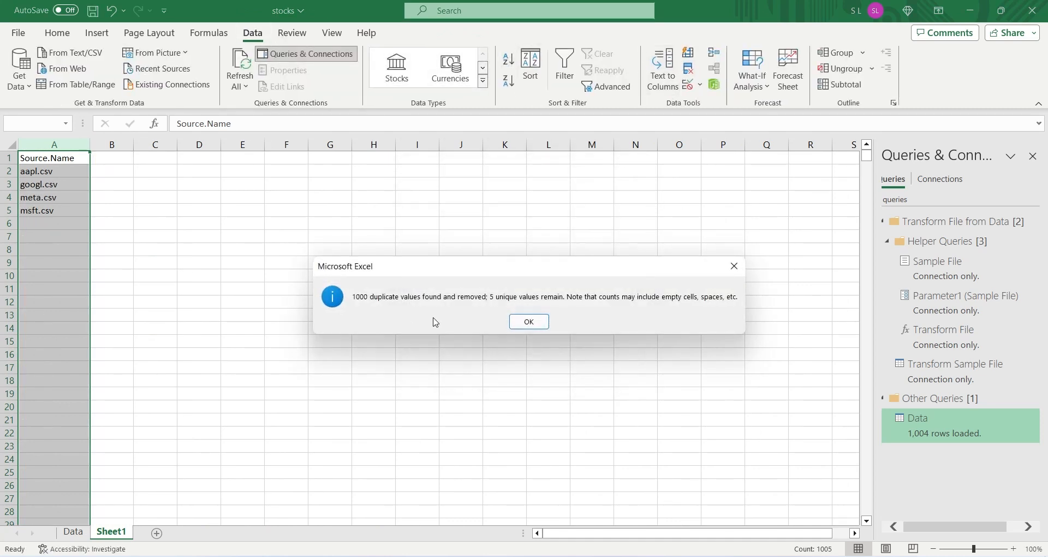
left_click(529, 322)
Step: Enter the header Company Name in cell B1, beside Source.Name
left_click(107, 157)
type("C")
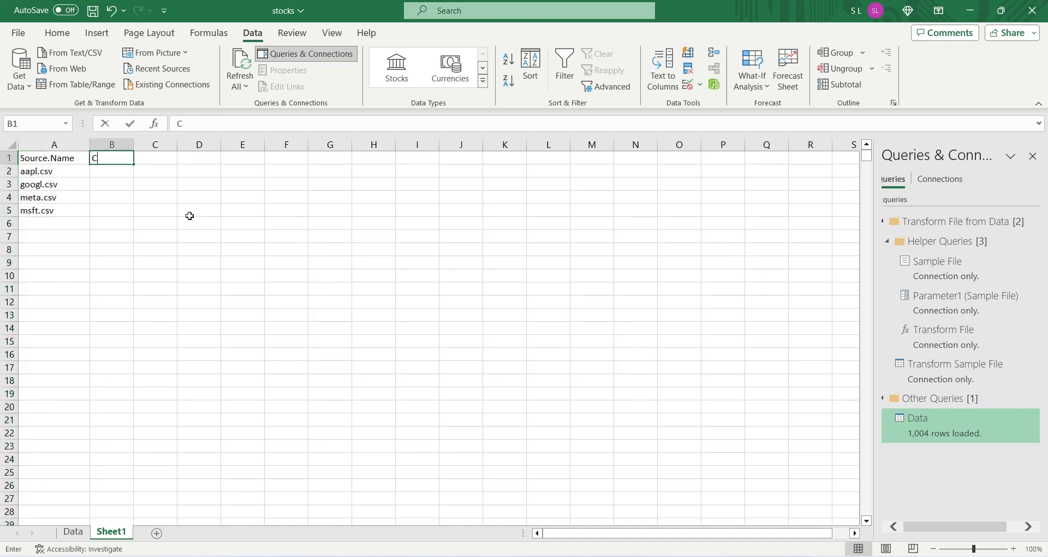
type("ompan")
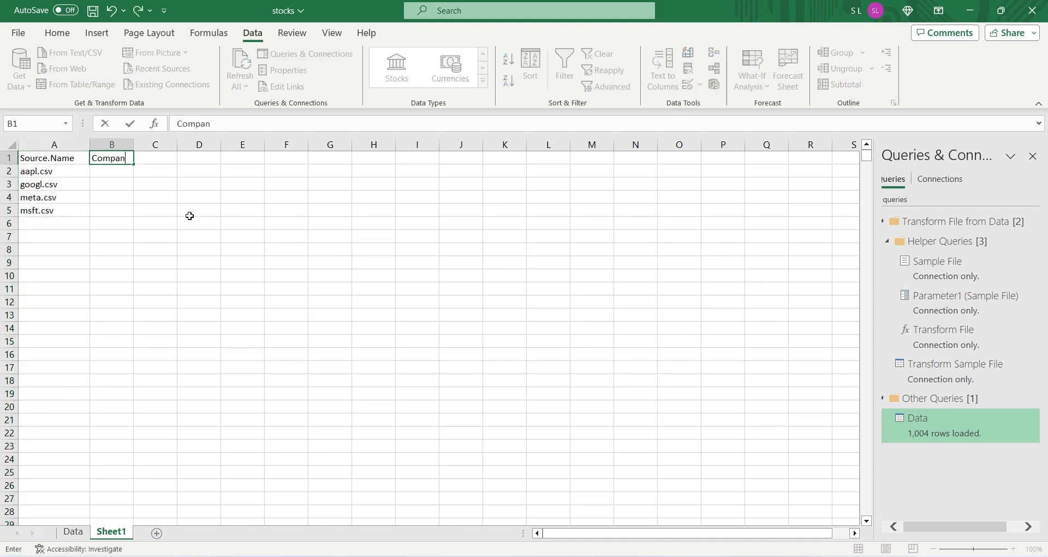
type("y Name")
key("Return")
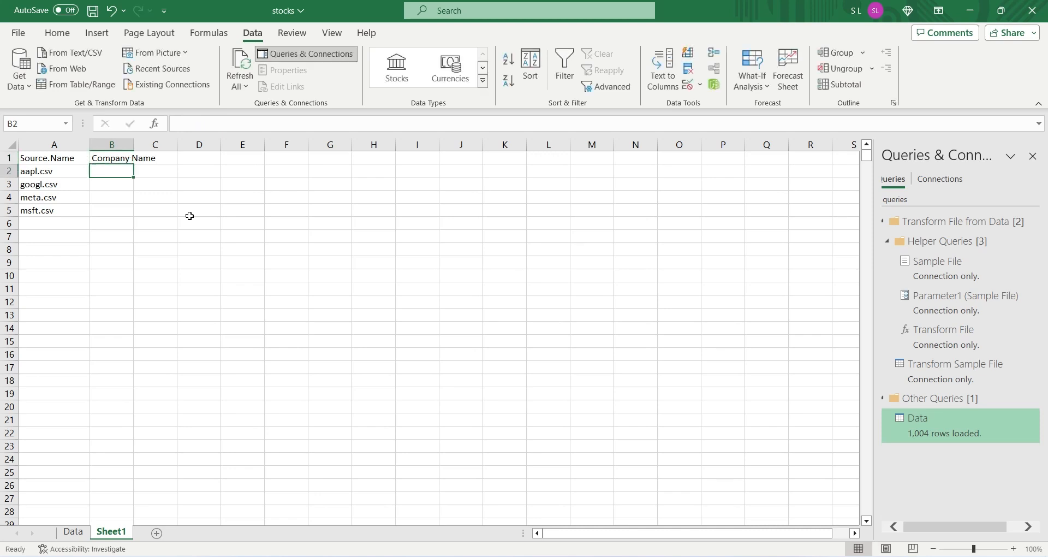
Step: Fill B2:B5 with Apple, Google, Meta and Microsoft to match the file names in column A
type("App")
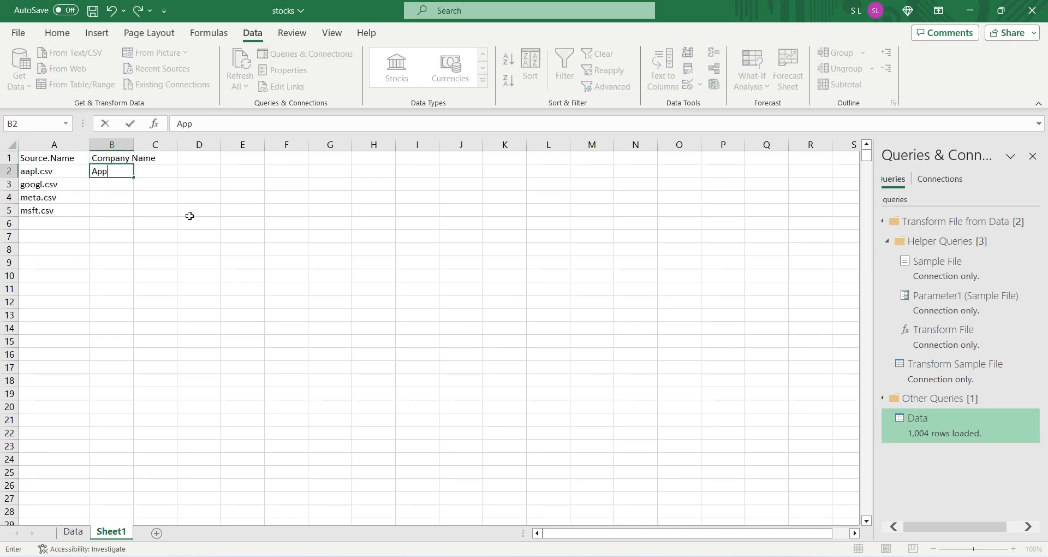
type("le")
key("Return")
type("Goog")
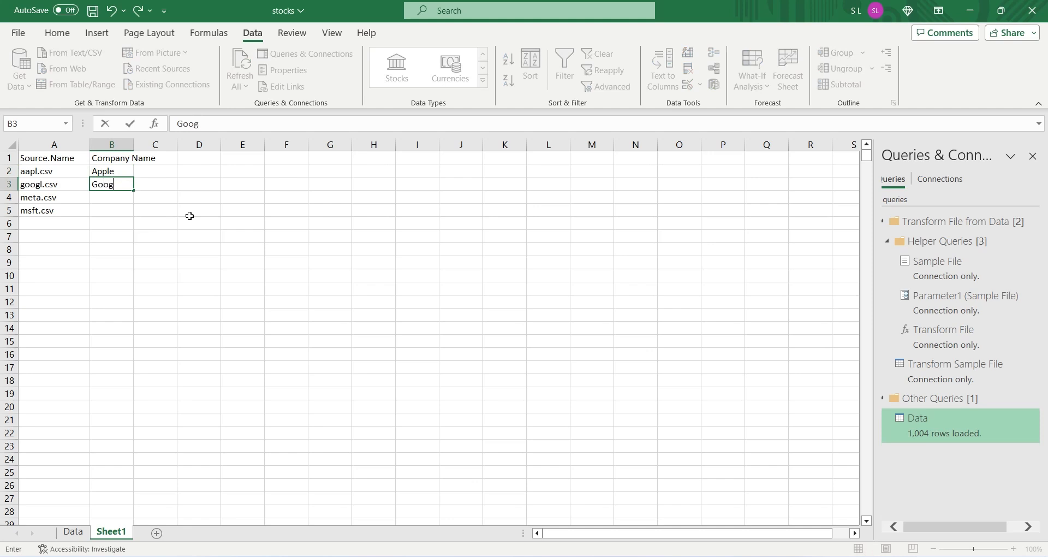
type("le")
key("Return")
type("Meta")
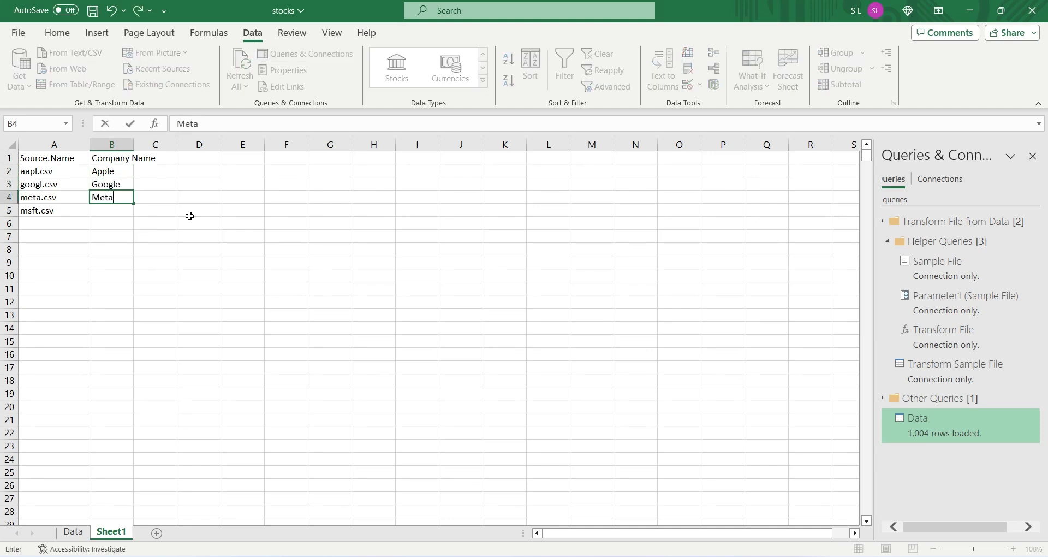
key("Return")
type("M")
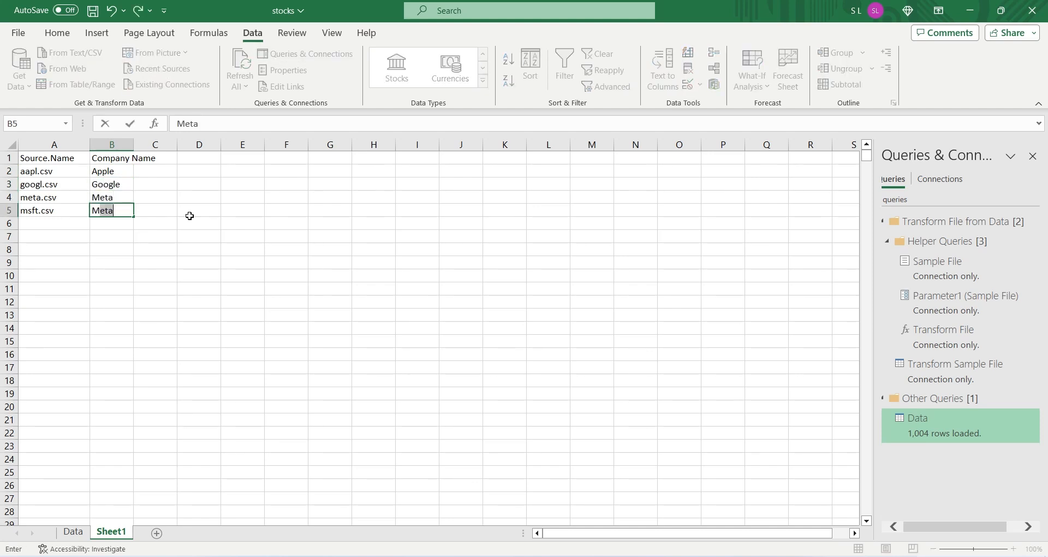
type("icrosoft")
key("Return")
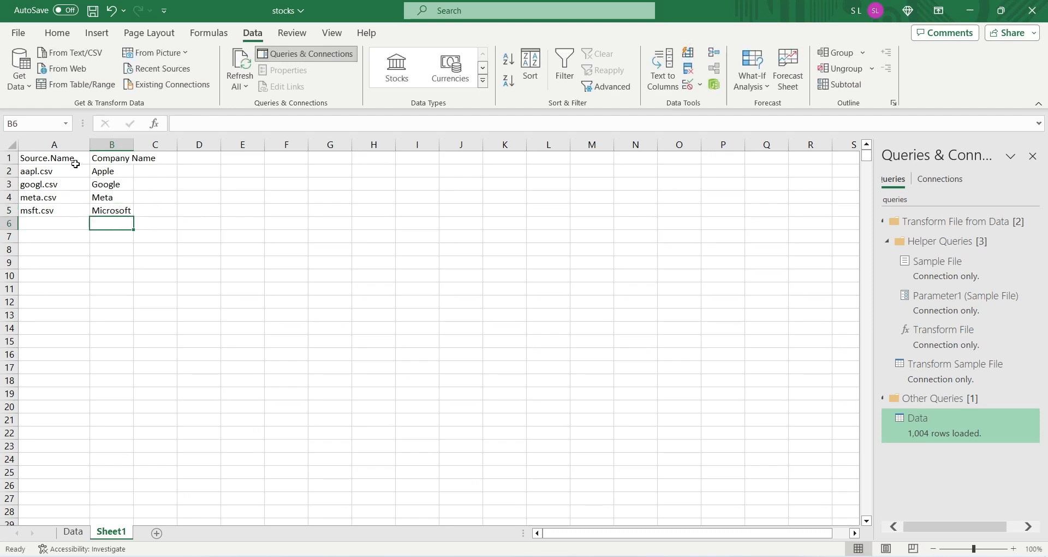
Step: Convert the range A1:B5 into a table that uses its first row as headers
left_click_drag(72, 161, 128, 211)
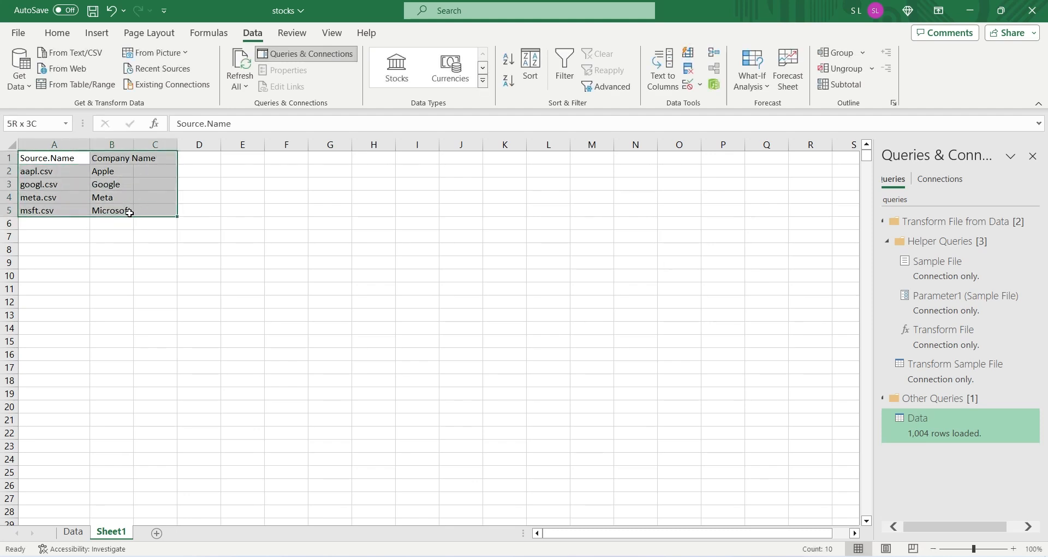
left_click(97, 33)
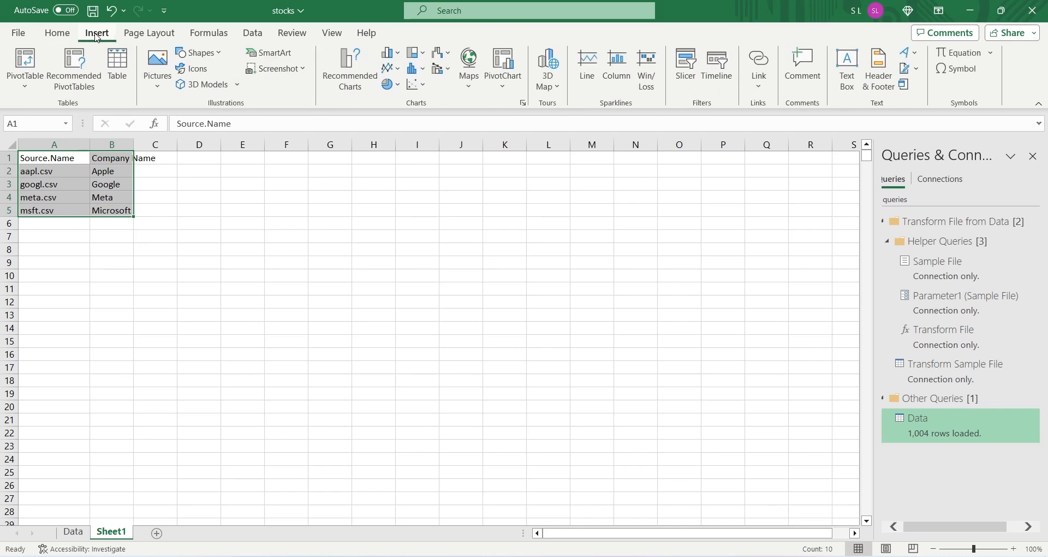
left_click(117, 64)
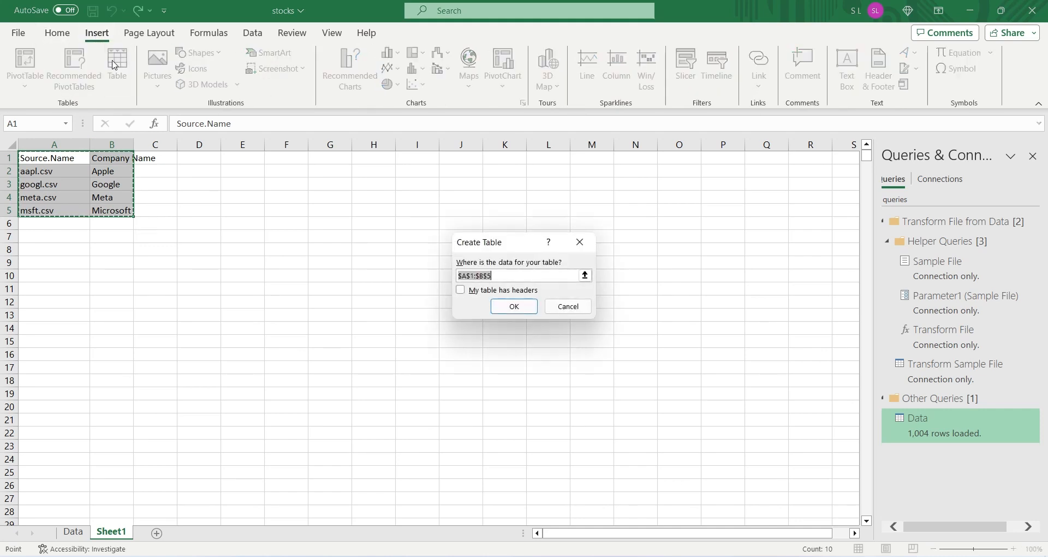
left_click(494, 290)
left_click(505, 306)
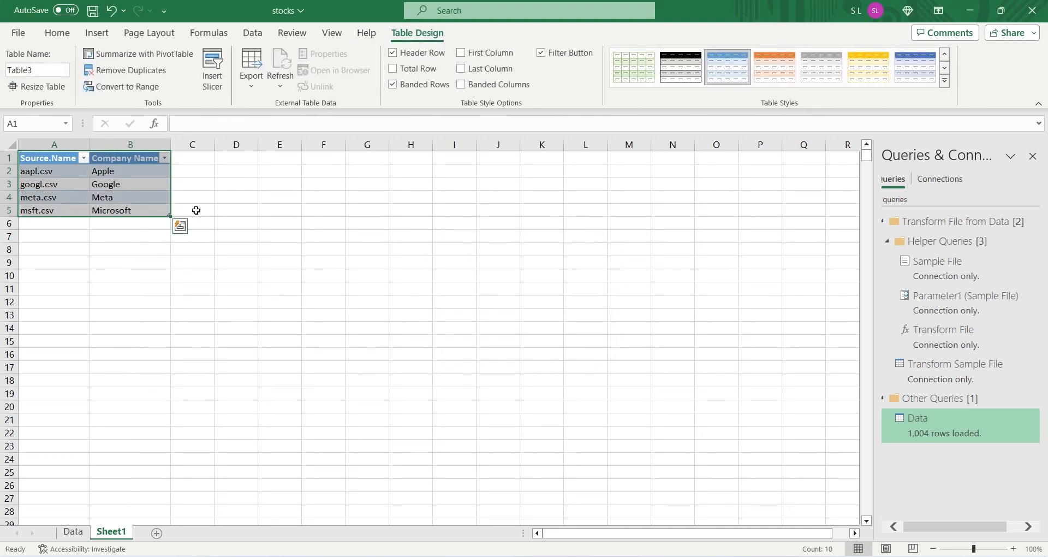
Step: Name the new table Companies and save the workbook
left_click(6, 70)
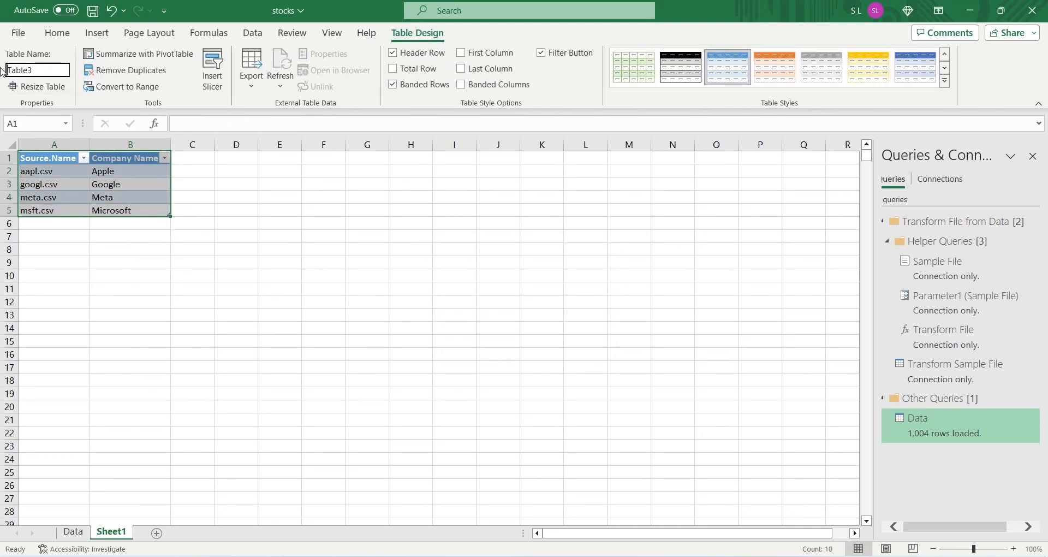
double_click(15, 69)
type("Companies")
key("Return")
key("ctrl+s")
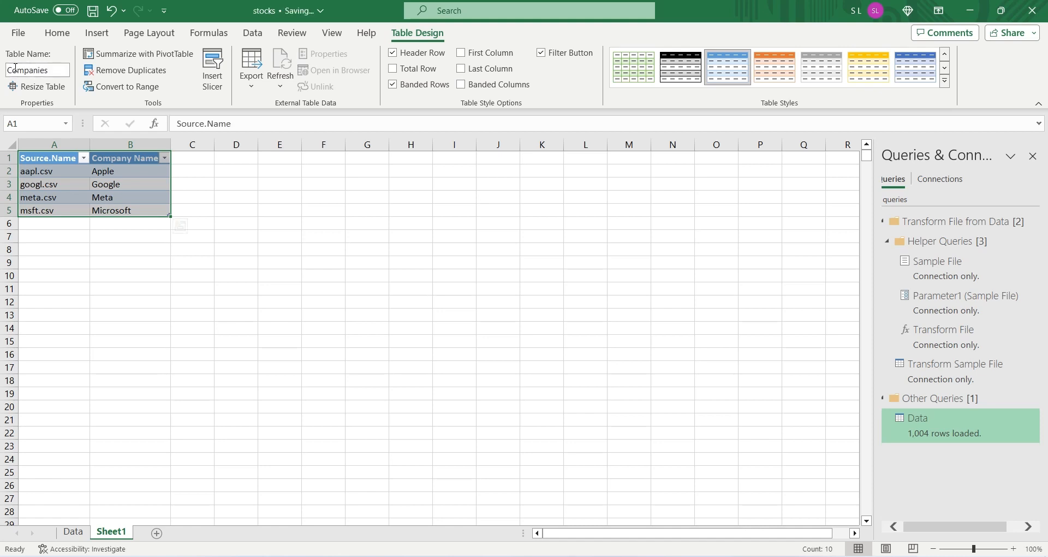
Step: Rename the Sheet1 worksheet to Companies
left_click(50, 187)
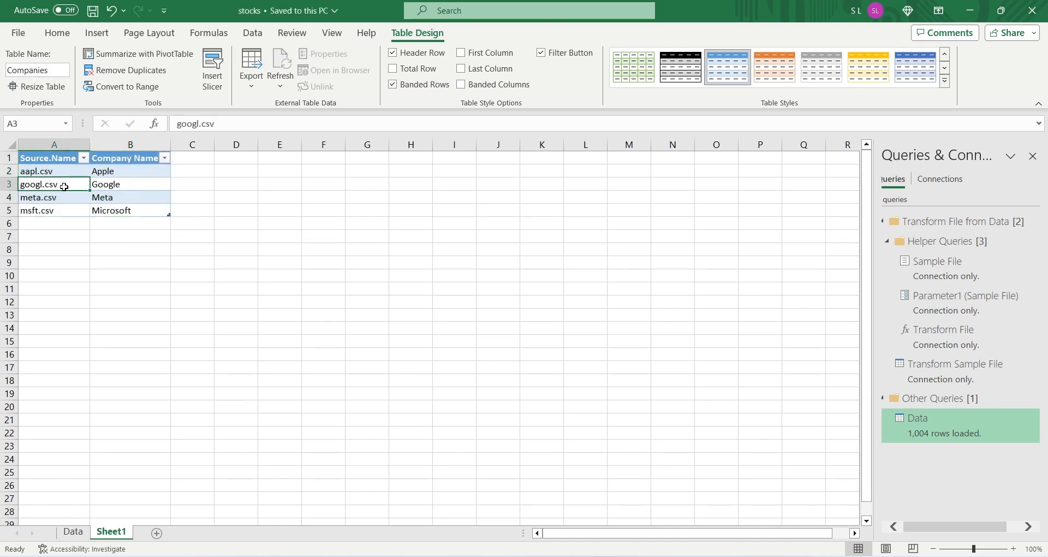
double_click(109, 533)
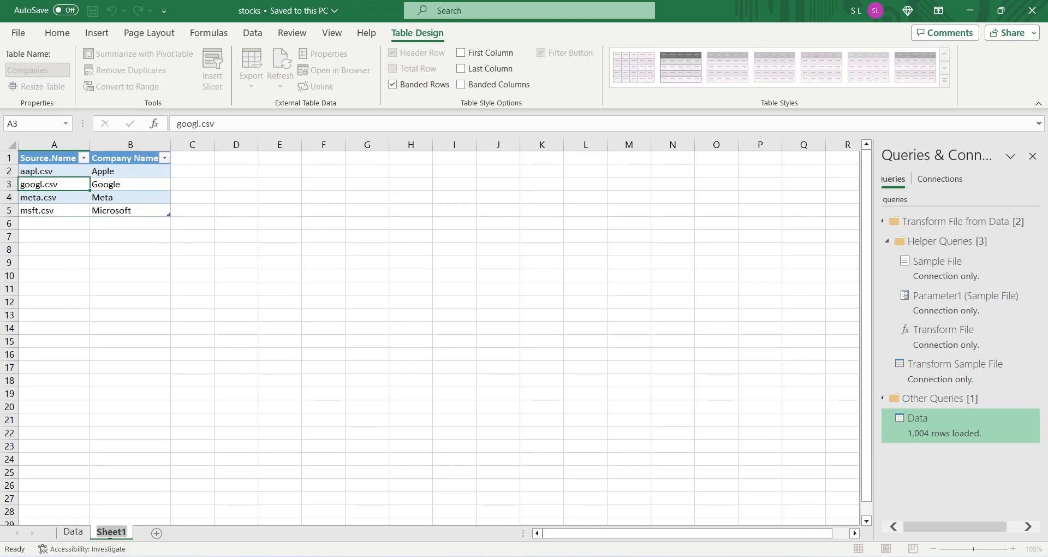
type("Companies")
key("Return")
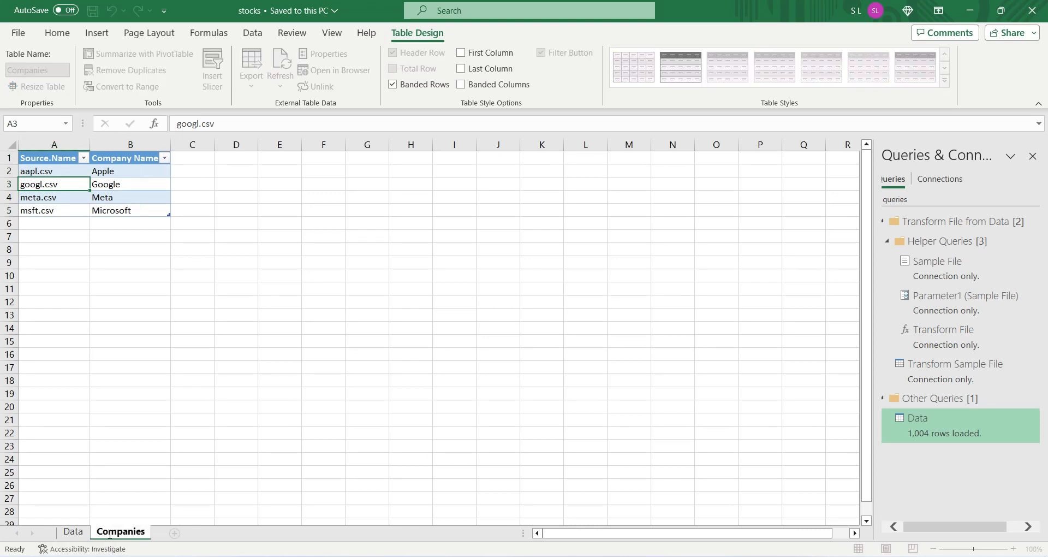
left_click(204, 275)
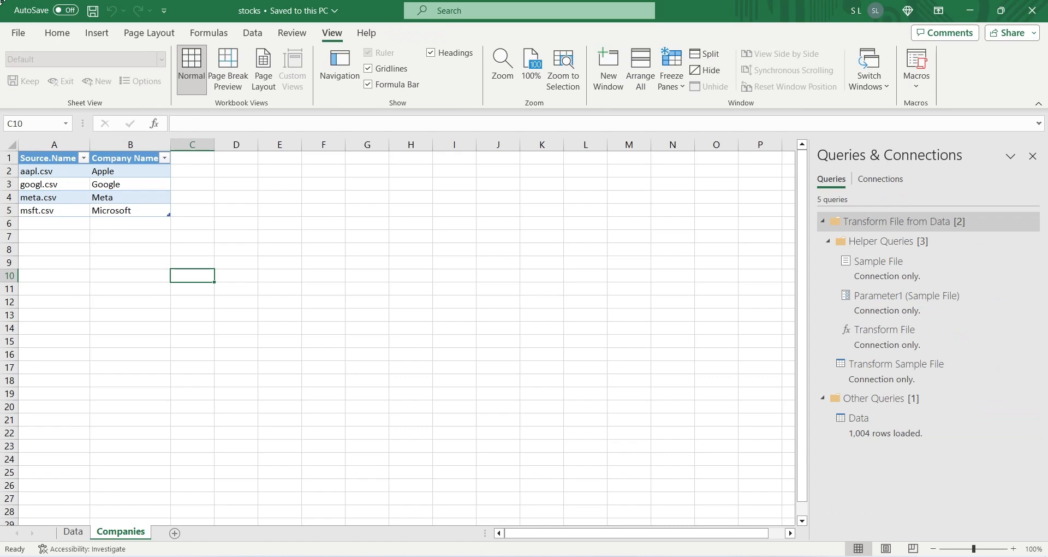
Step: Enable the COM add-in Microsoft Power Pivot for Excel in the Excel options
left_click(18, 33)
left_click(45, 531)
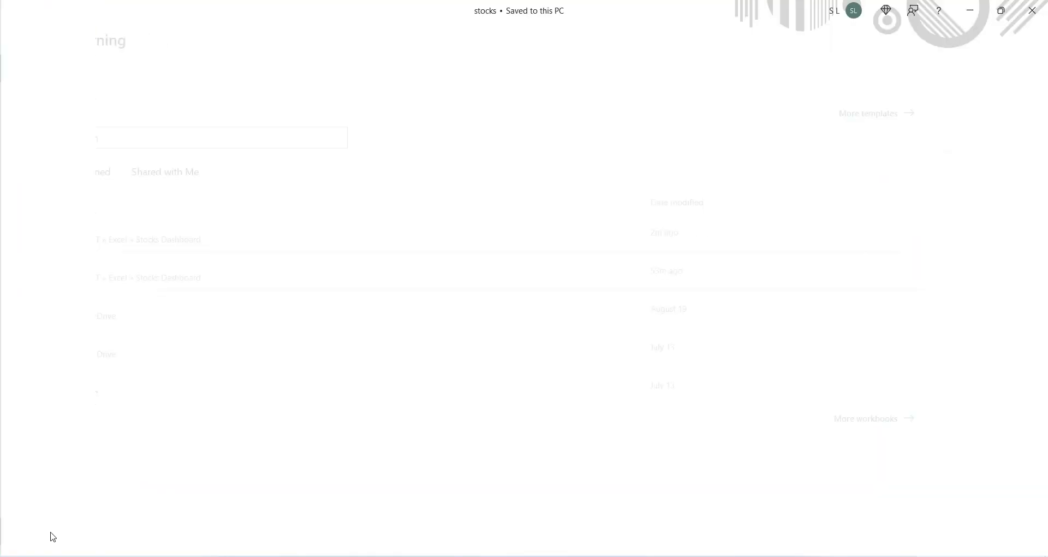
left_click(279, 278)
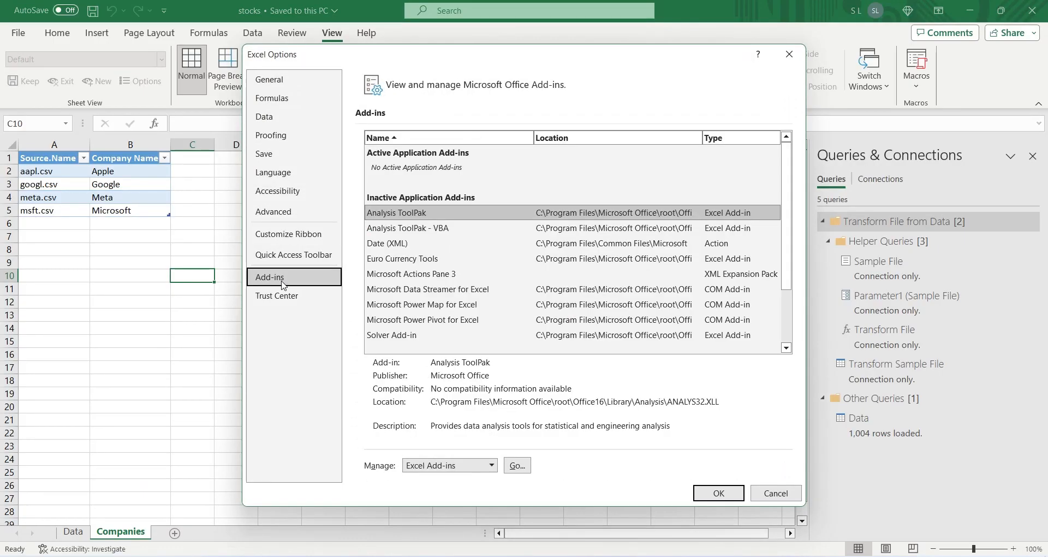
left_click(458, 468)
left_click(429, 491)
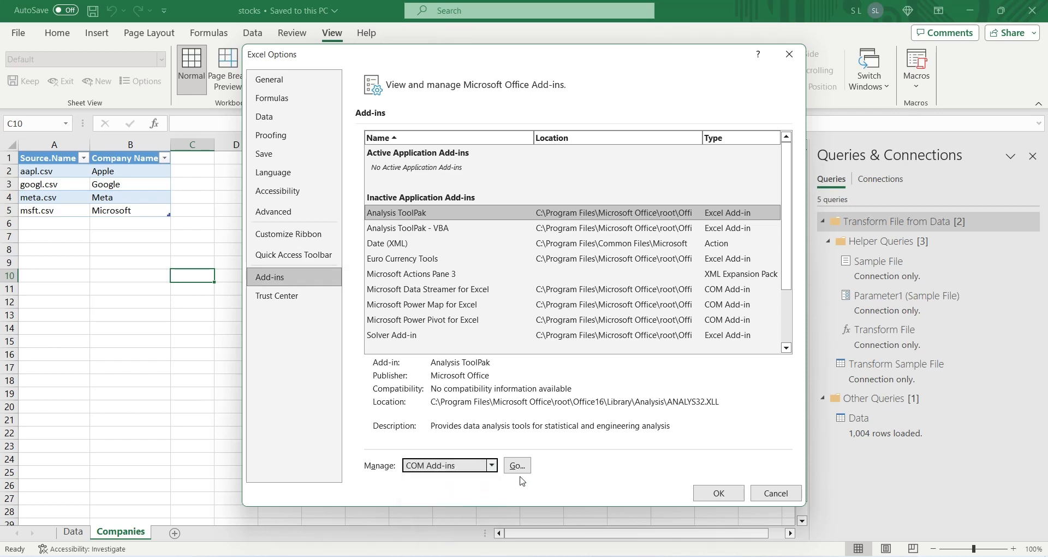
left_click(518, 465)
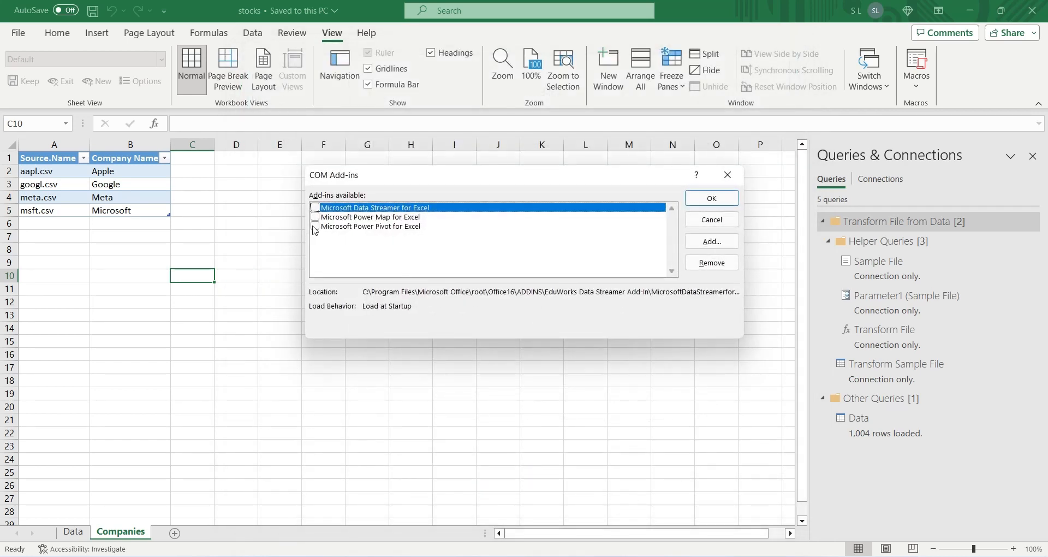
left_click(315, 226)
left_click(704, 201)
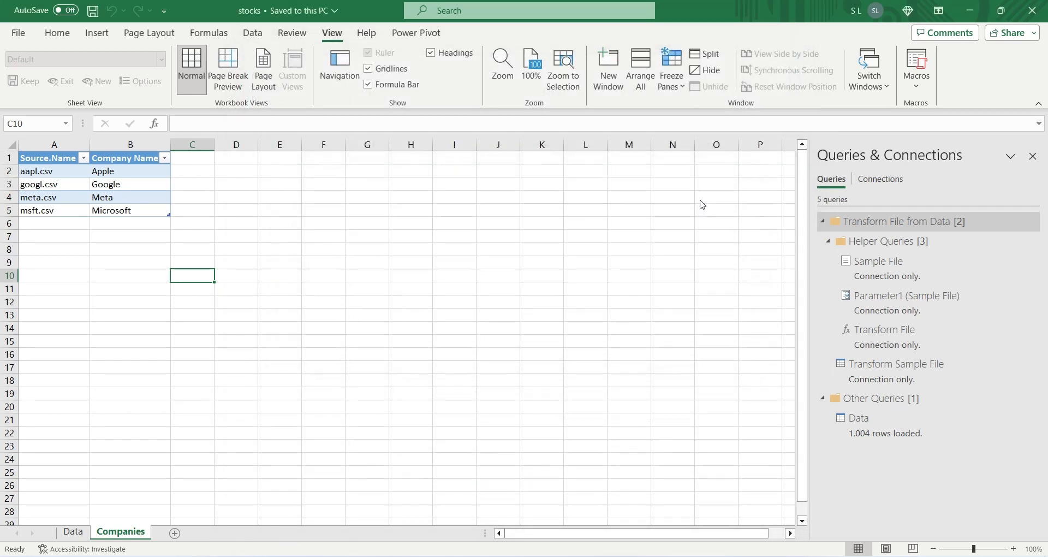
Step: Add the Companies table to the Power Pivot data model
left_click(394, 33)
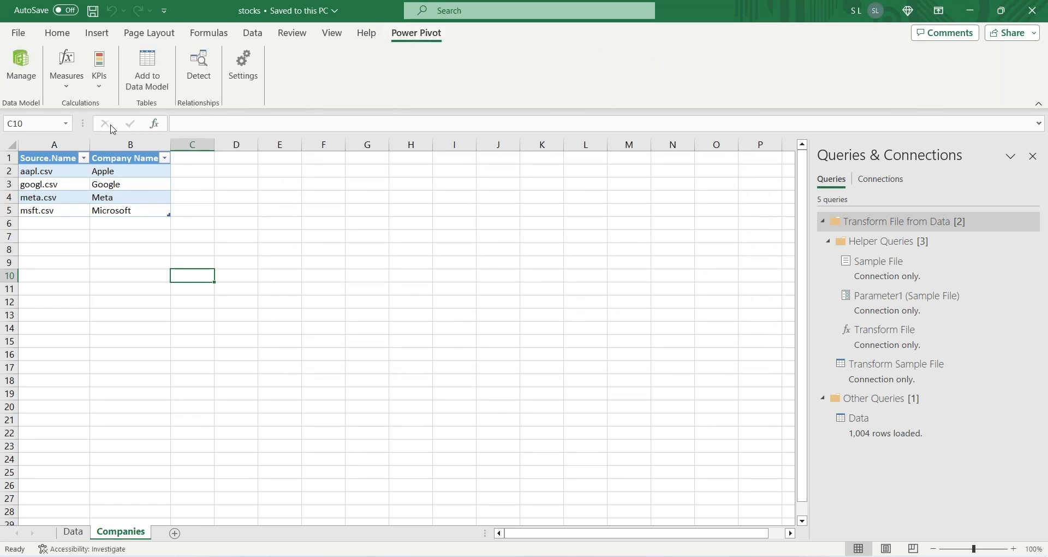
left_click(145, 211)
right_click(137, 195)
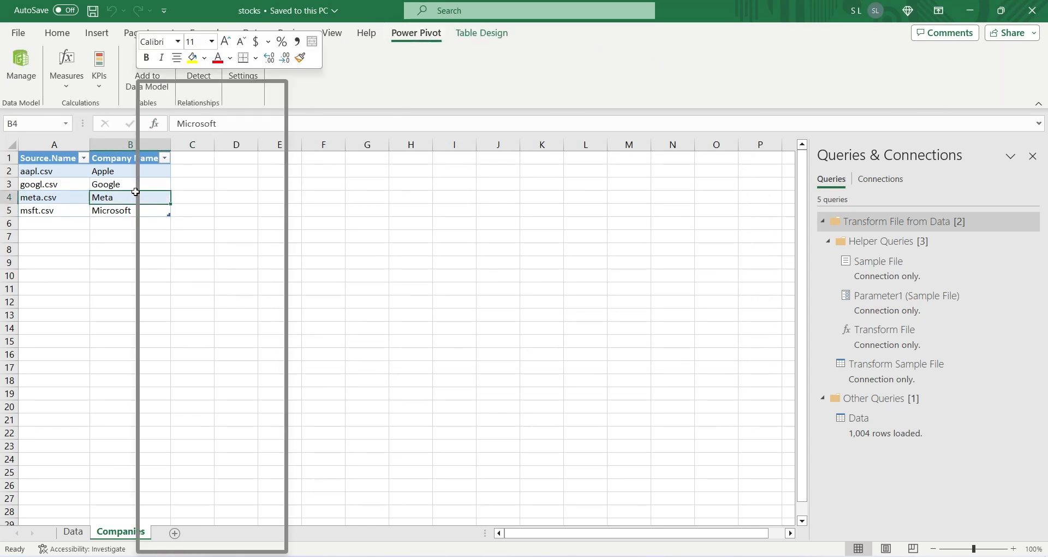
key("Escape")
left_click(147, 70)
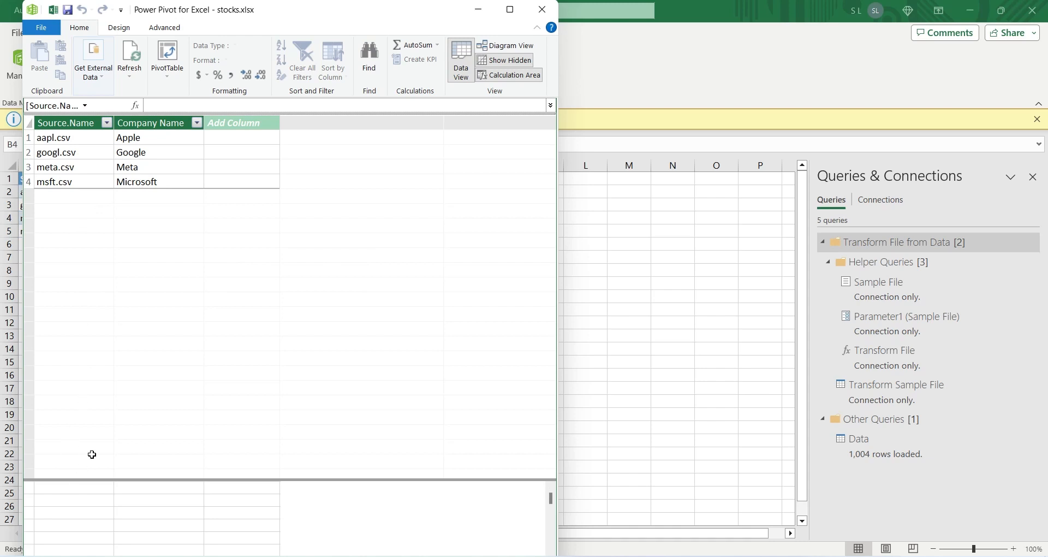
Step: Return to the workbook and add the table on the Data worksheet to the data model
left_click(585, 354)
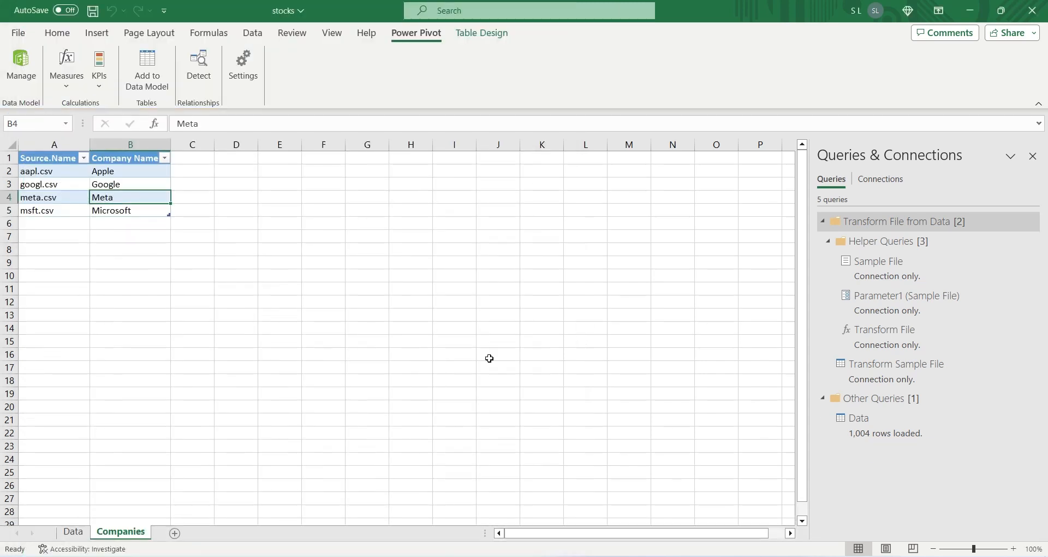
left_click(72, 531)
left_click(176, 225)
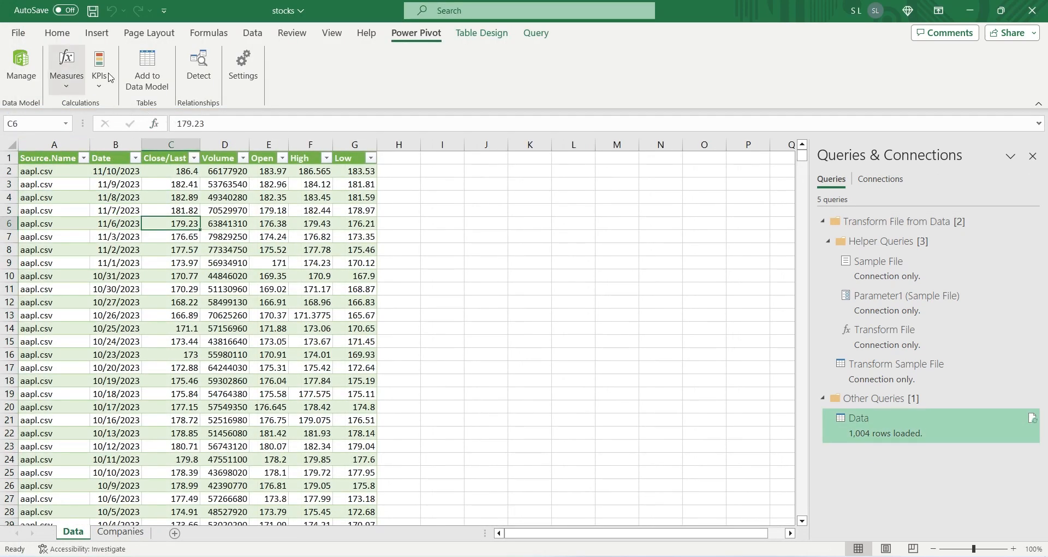
left_click(147, 70)
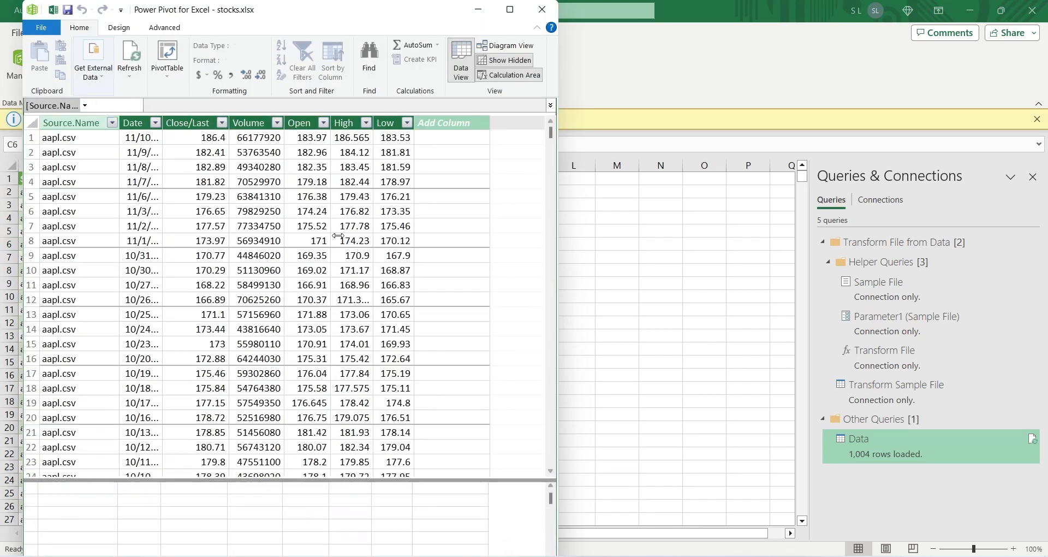
Step: In the data model diagram, enlarge the Data table and relate its Source.Name field to Source.Name in Companies, then close Power Pivot
left_click(511, 13)
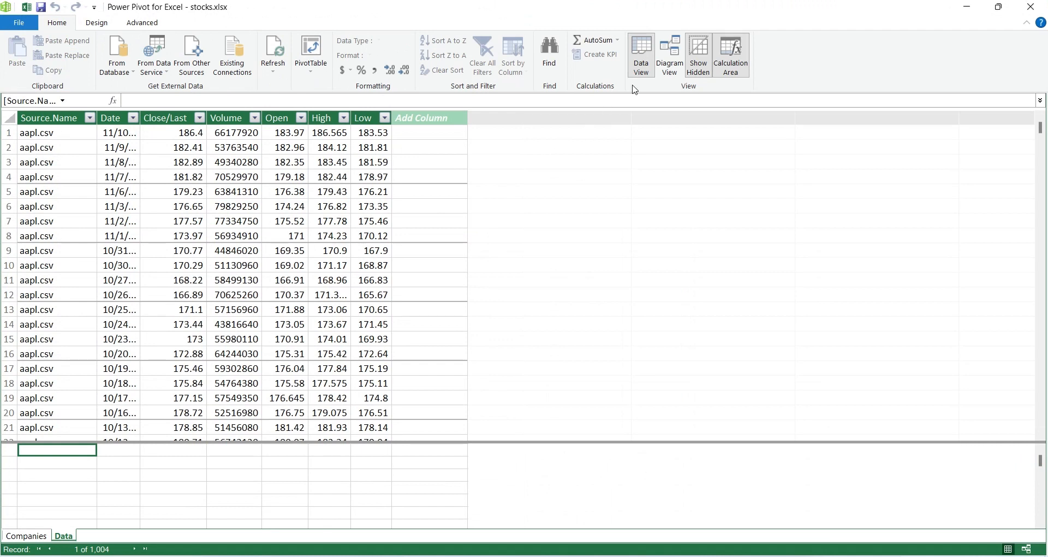
left_click(670, 55)
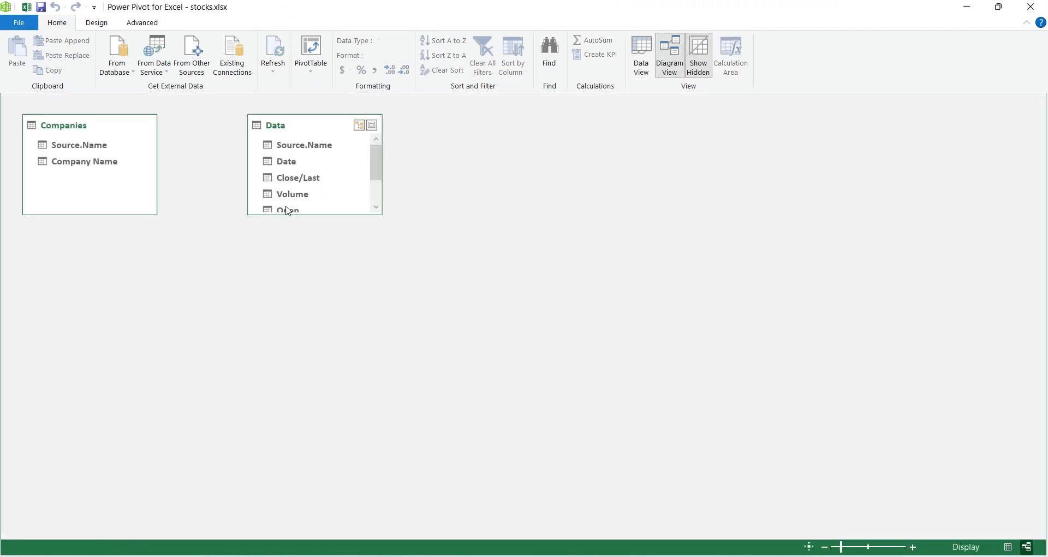
left_click_drag(304, 215, 311, 284)
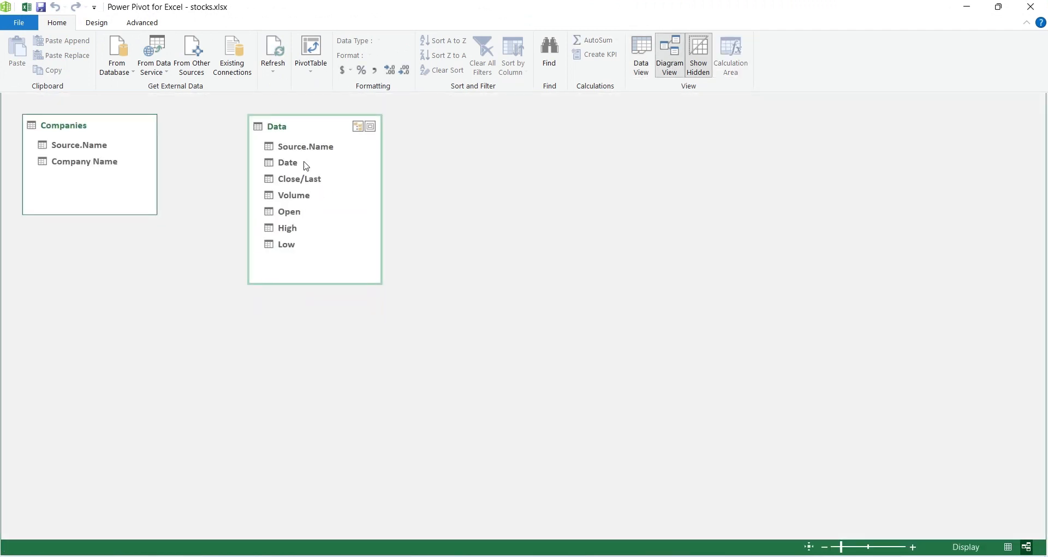
left_click_drag(309, 155, 78, 146)
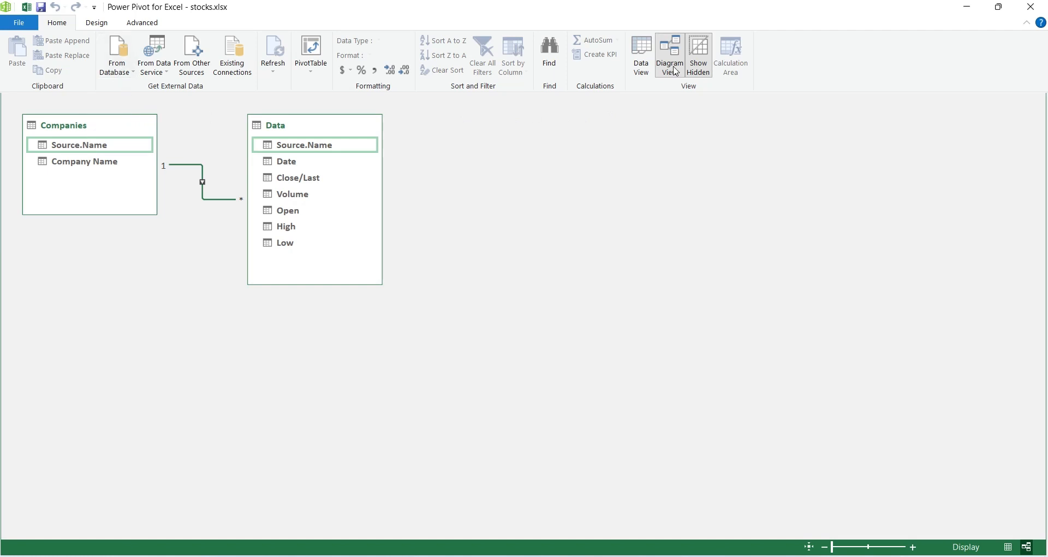
left_click(1030, 7)
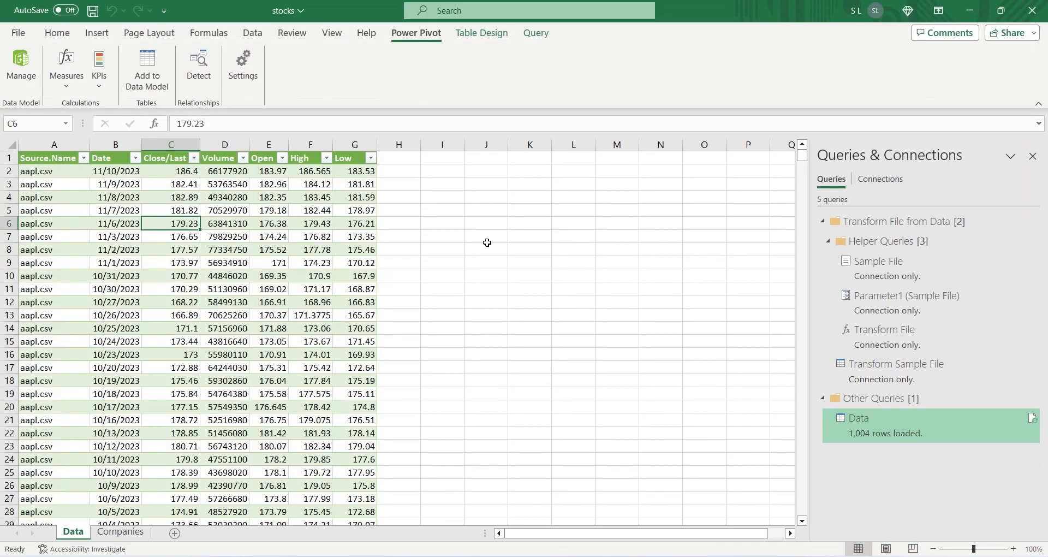
Step: Add a new worksheet, place it before the Data sheet and name it Working
left_click(317, 264)
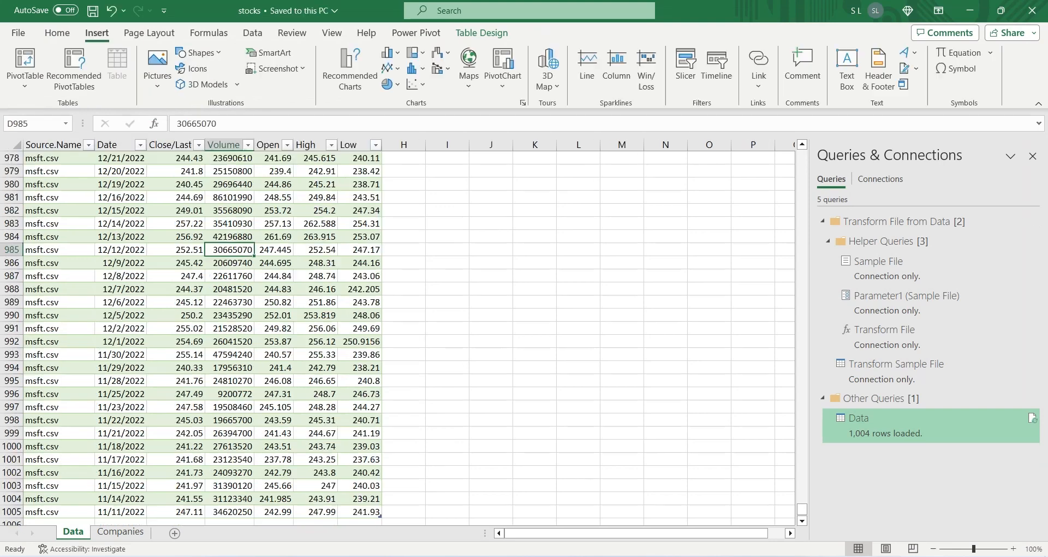
left_click(406, 303)
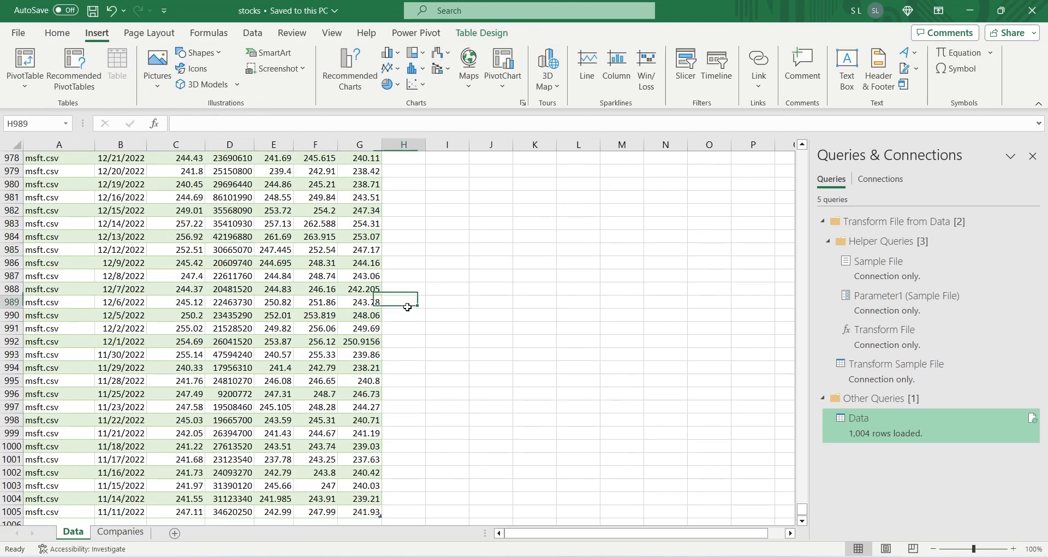
left_click(174, 534)
left_click_drag(112, 532, 62, 538)
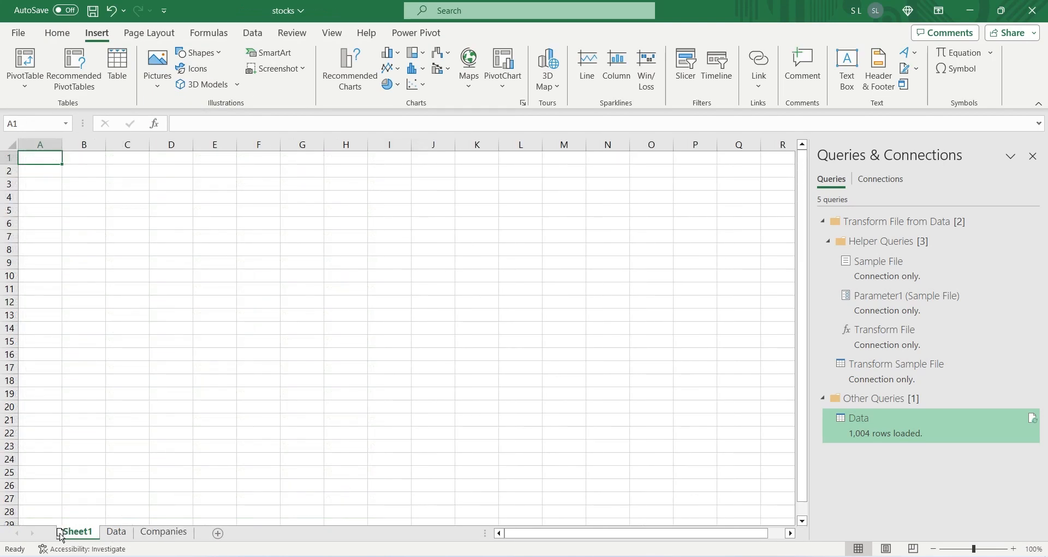
type("Working")
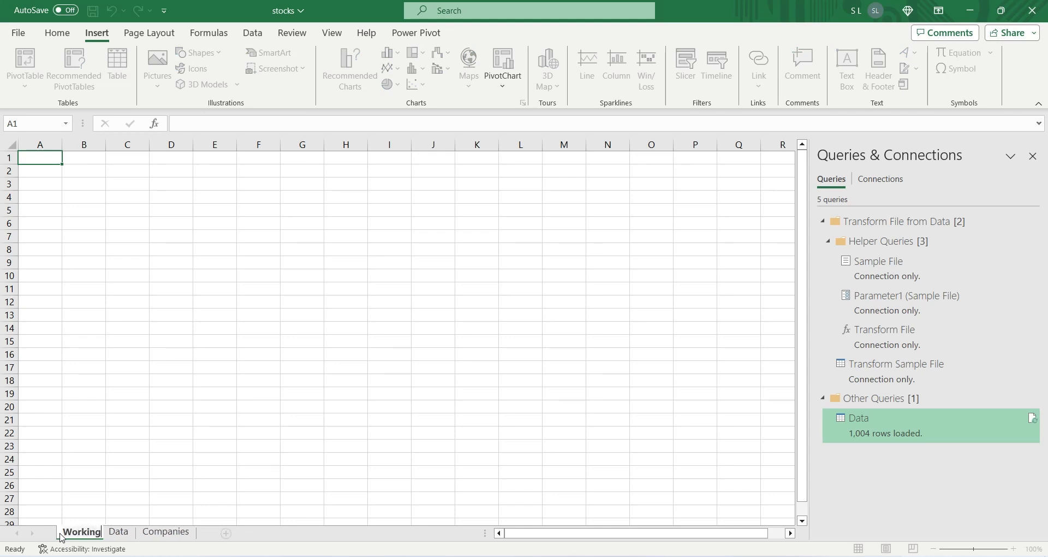
key("Return")
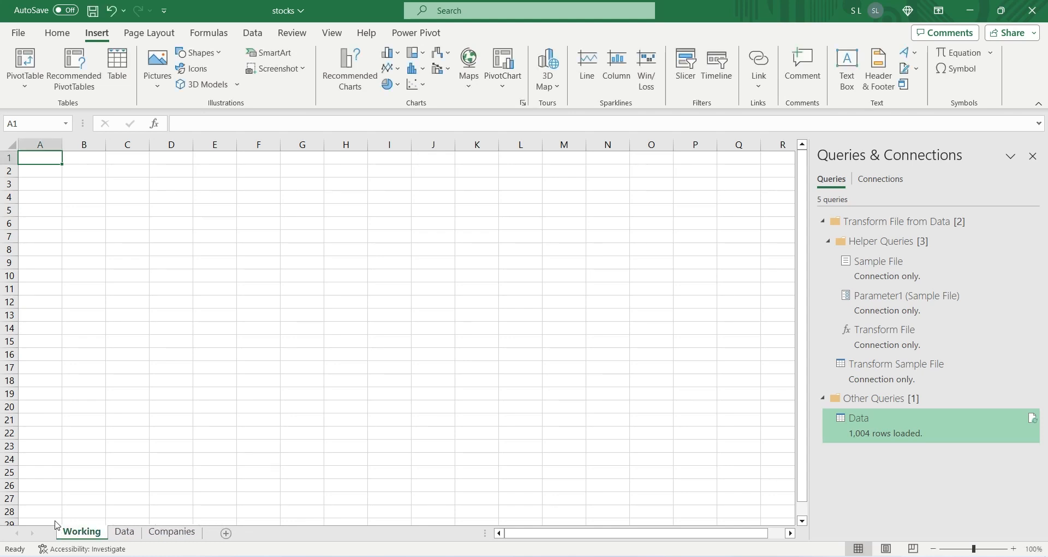
Step: Insert a PivotTable from the data model at Working!$A$1 with Close/Last from the Data table as its value
left_click(25, 86)
left_click(49, 145)
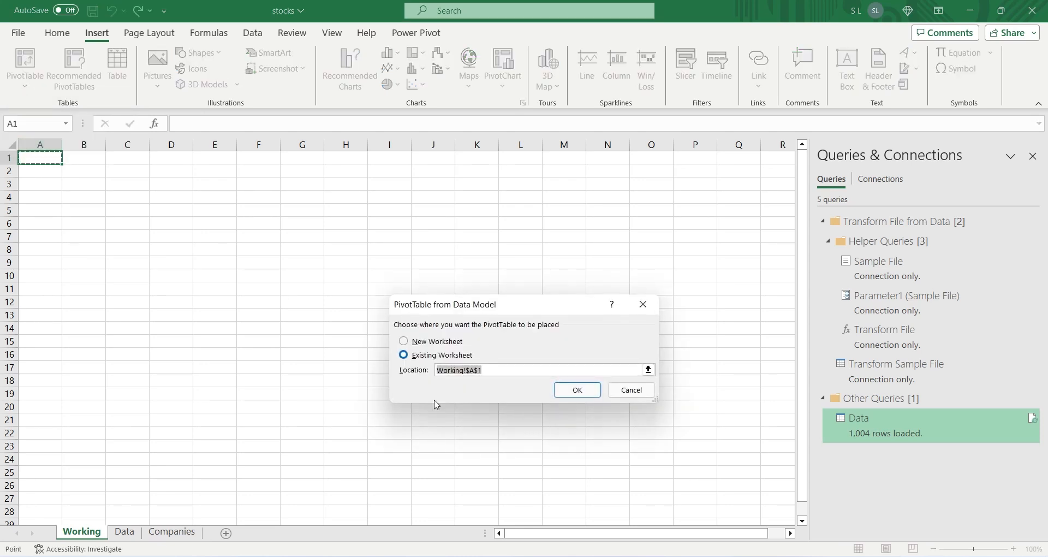
left_click(565, 394)
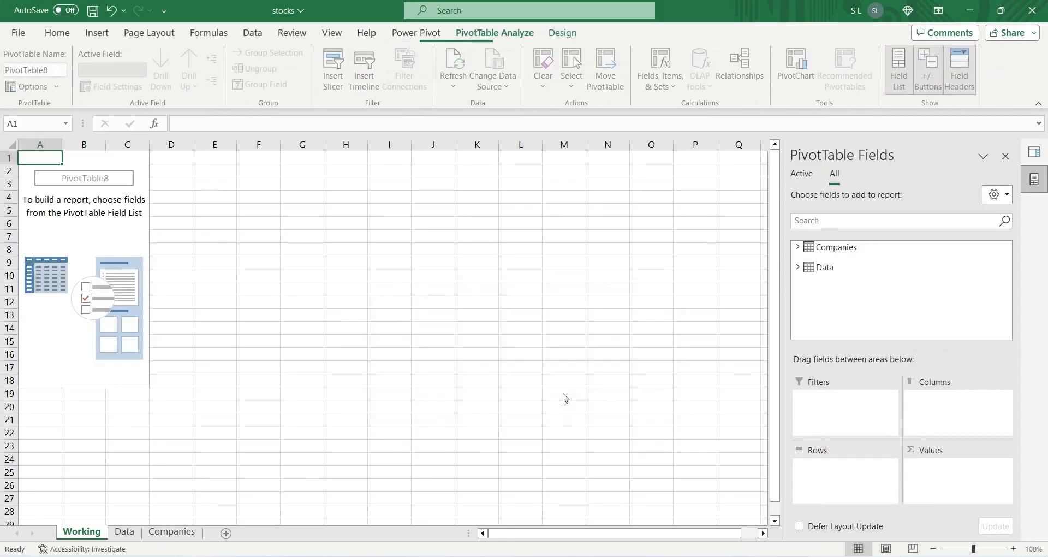
left_click(798, 265)
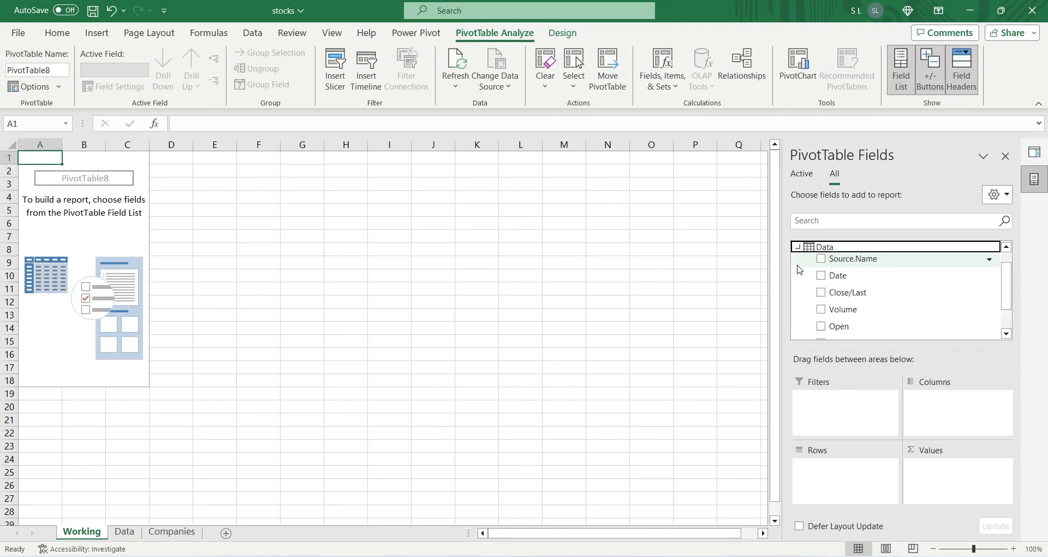
left_click_drag(852, 295, 942, 484)
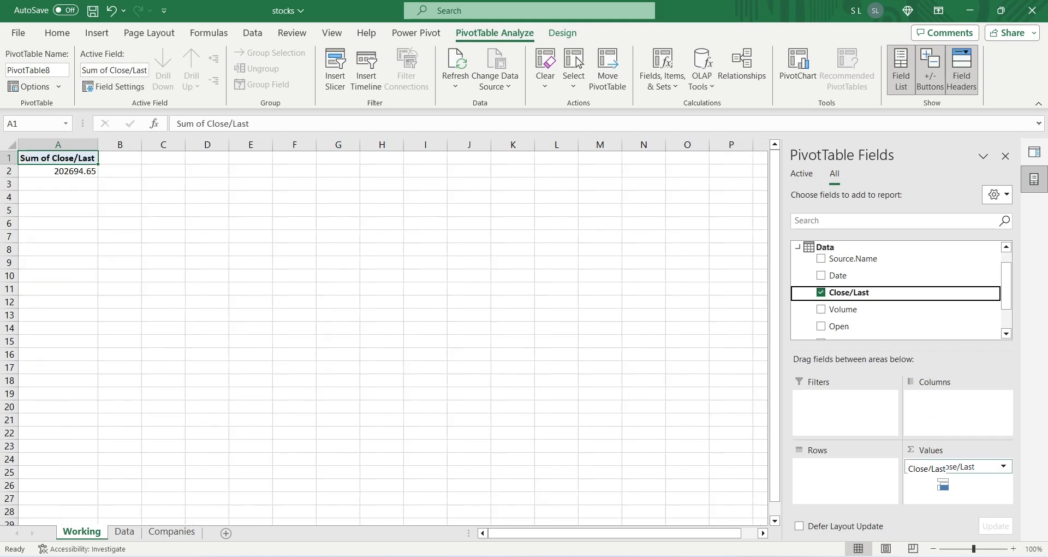
Step: Summarize the PivotTable's Close/Last value by Max and set its custom name to Max
left_click(919, 466)
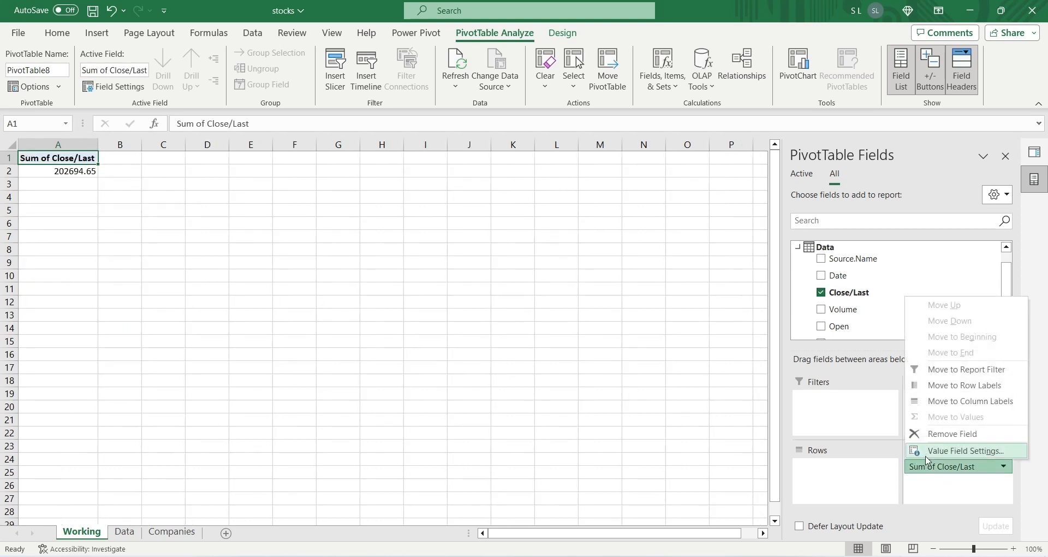
left_click(926, 456)
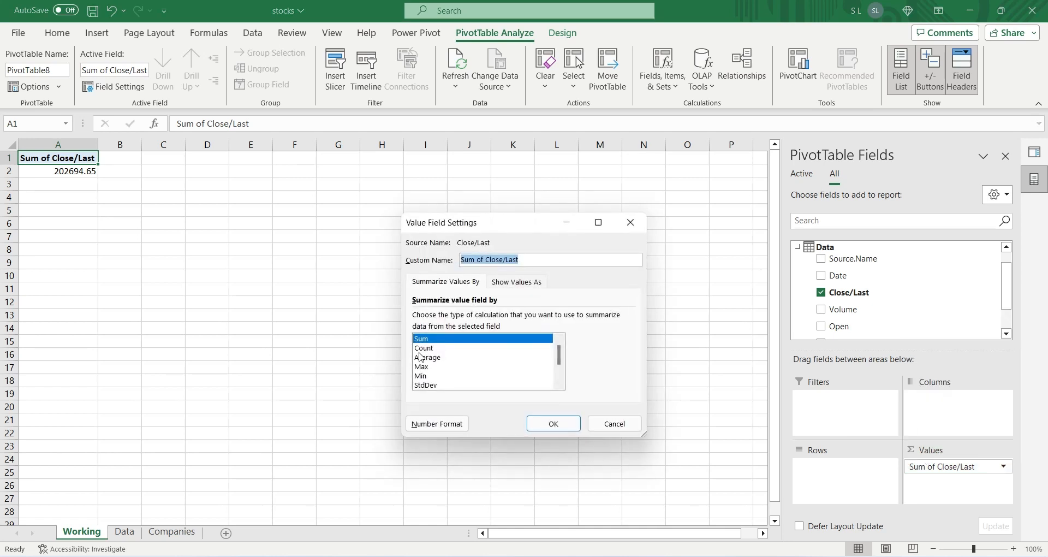
left_click(430, 366)
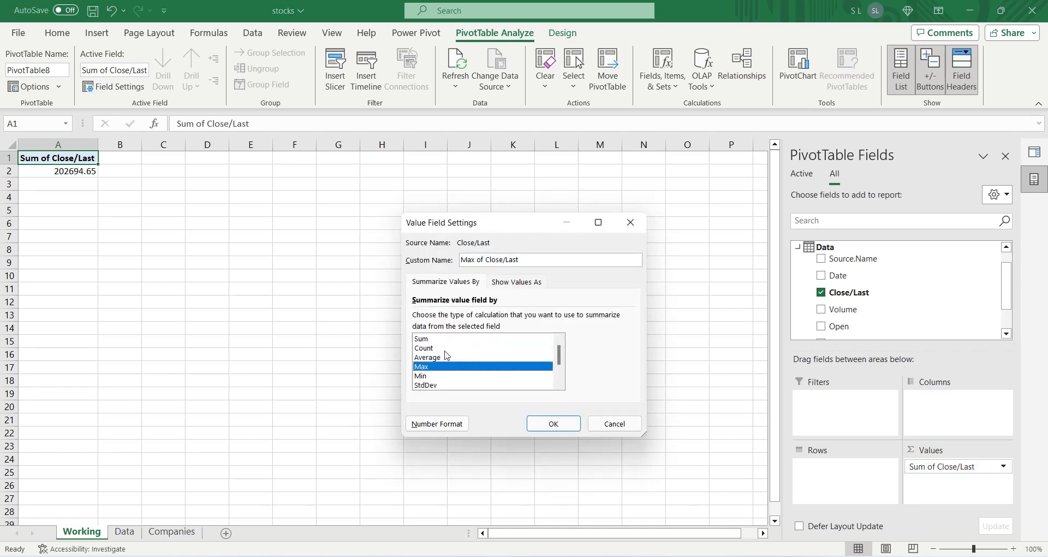
left_click_drag(525, 259, 476, 260)
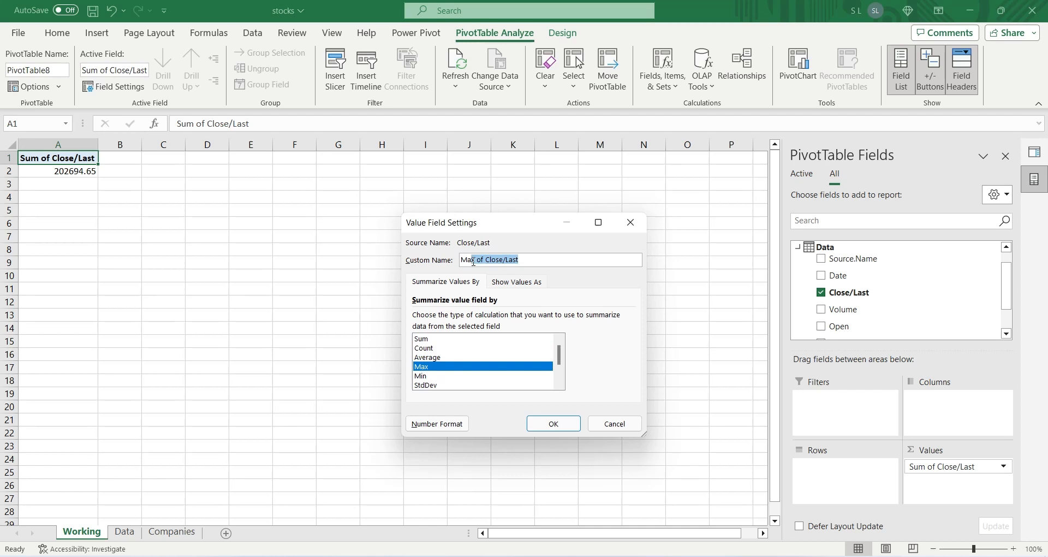
key("BackSpace")
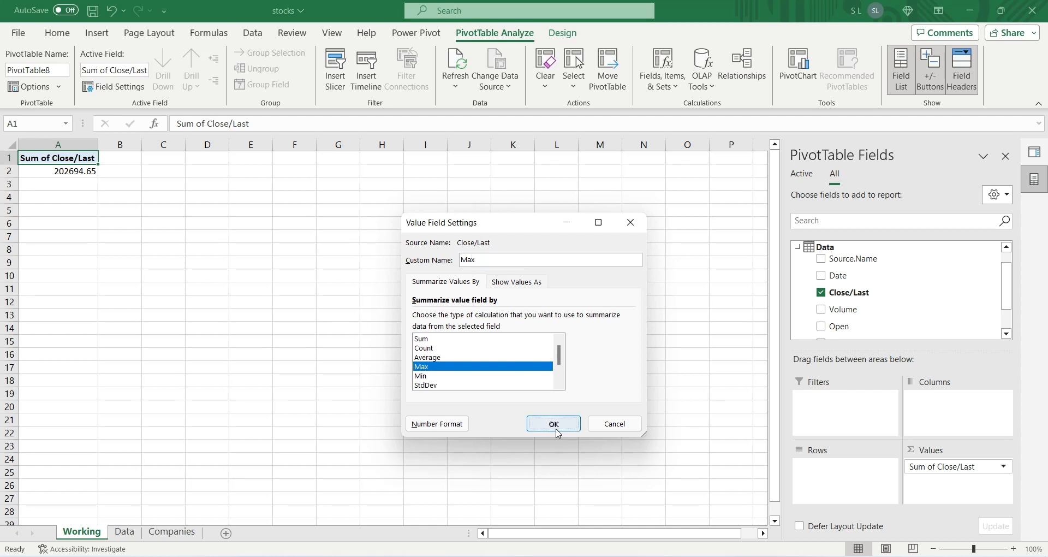
left_click(552, 424)
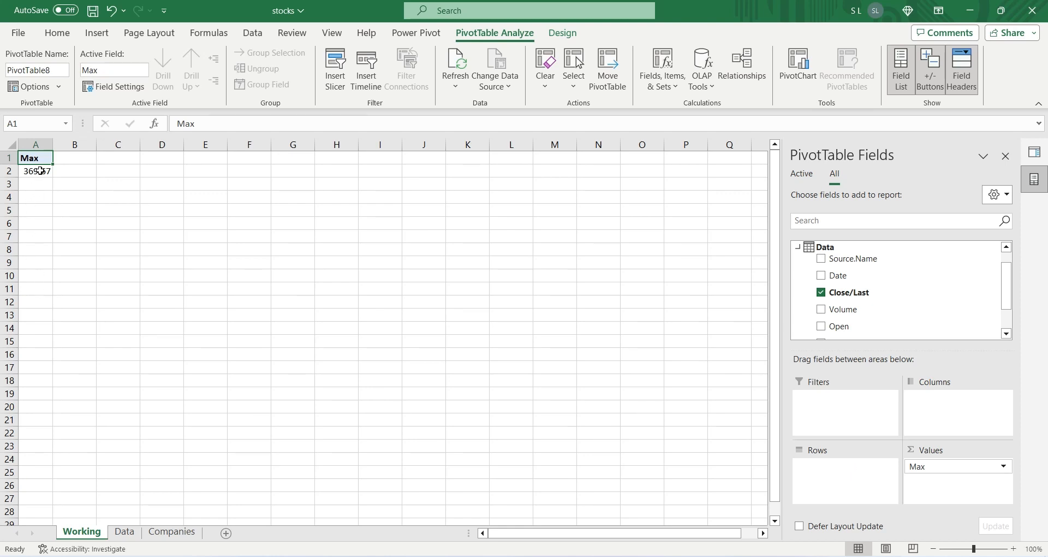
Step: Copy the Max PivotTable in A1:A2 to cell A4
left_click_drag(40, 170, 39, 159)
key("ctrl+c")
left_click(41, 200)
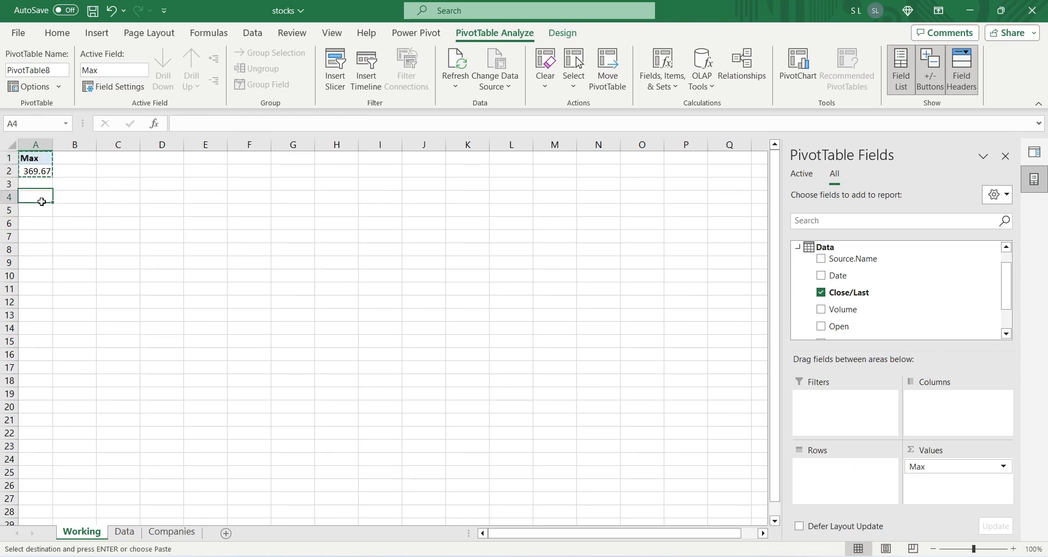
key("ctrl+v")
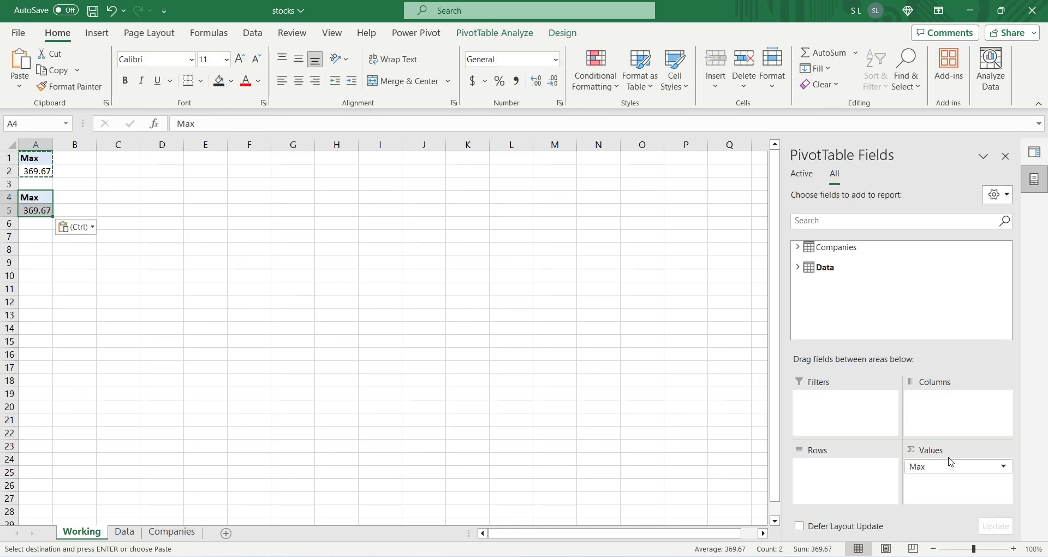
Step: Summarize Close/Last in the PivotTable at A4 by Min and set its custom name to Min
left_click(951, 464)
left_click(947, 450)
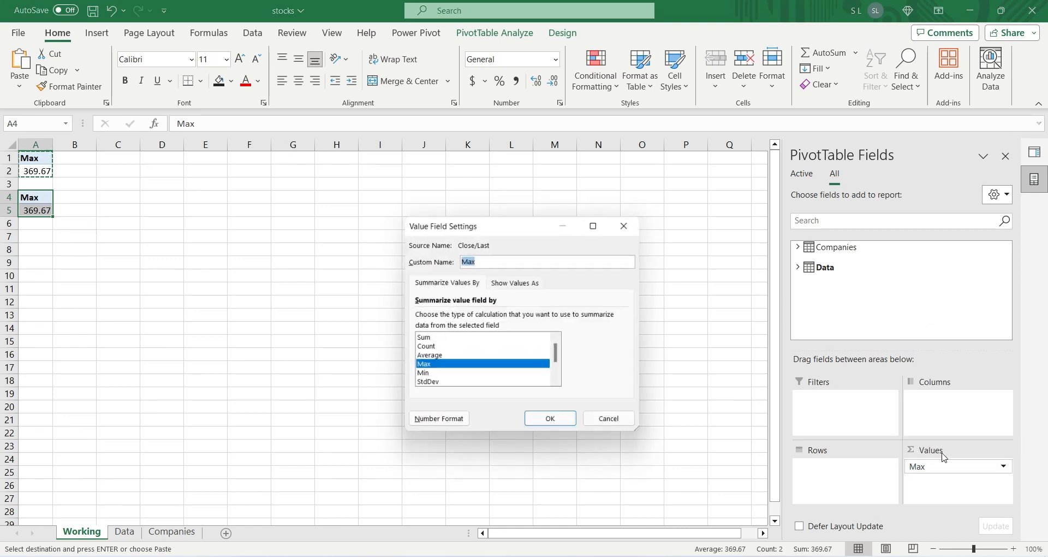
left_click(426, 376)
left_click(553, 424)
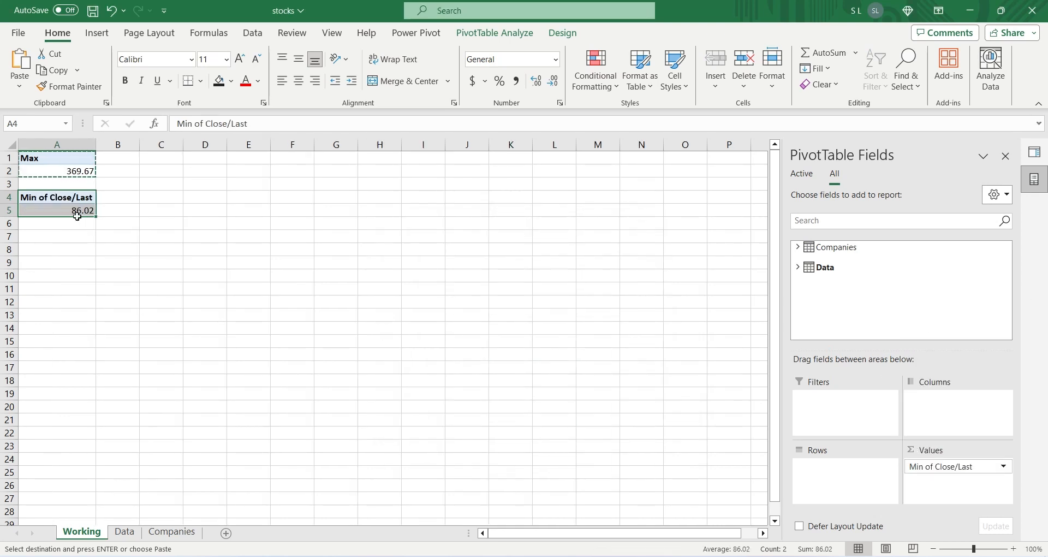
left_click(951, 466)
left_click(947, 451)
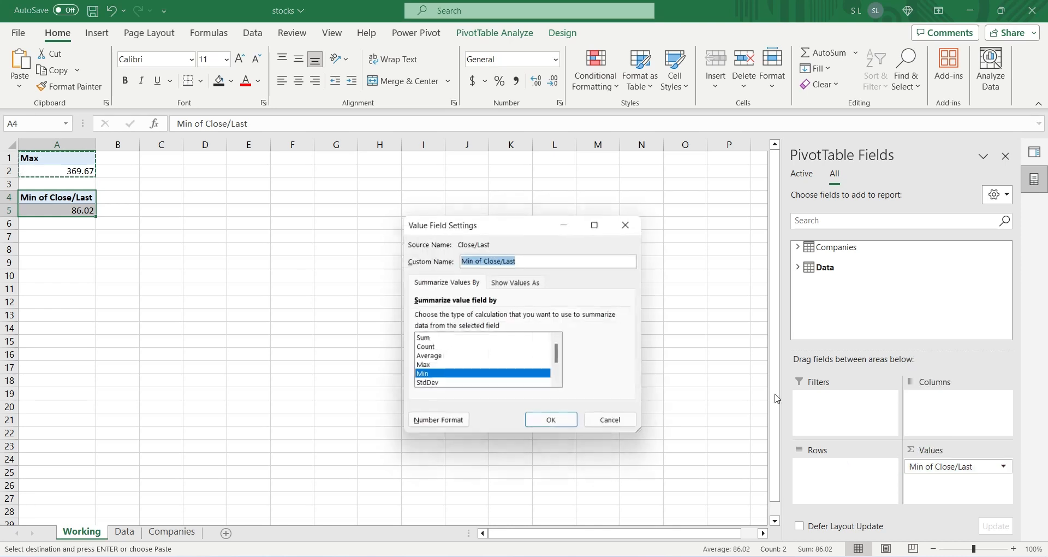
left_click(472, 260)
left_click_drag(472, 259, 593, 258)
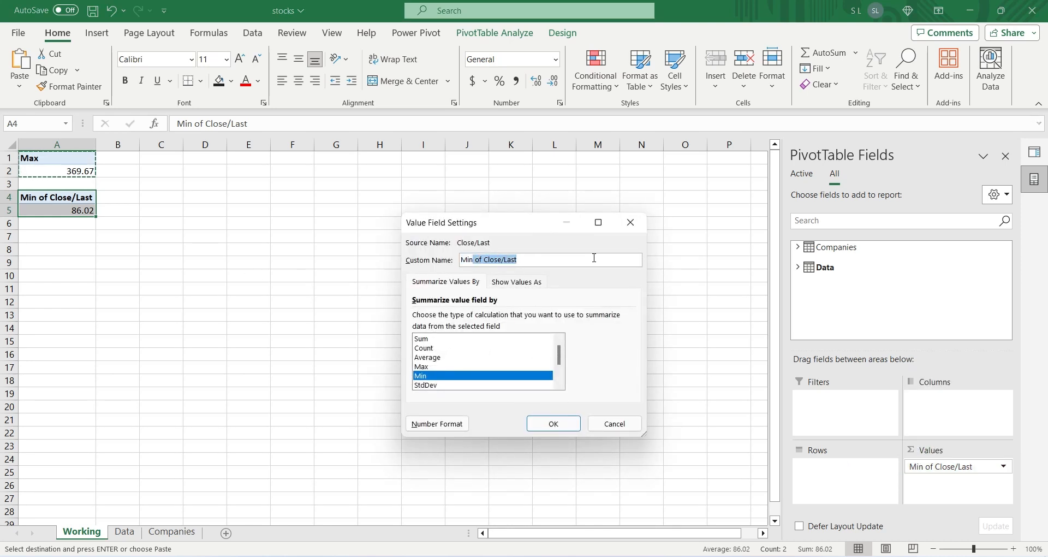
key("BackSpace")
left_click(552, 423)
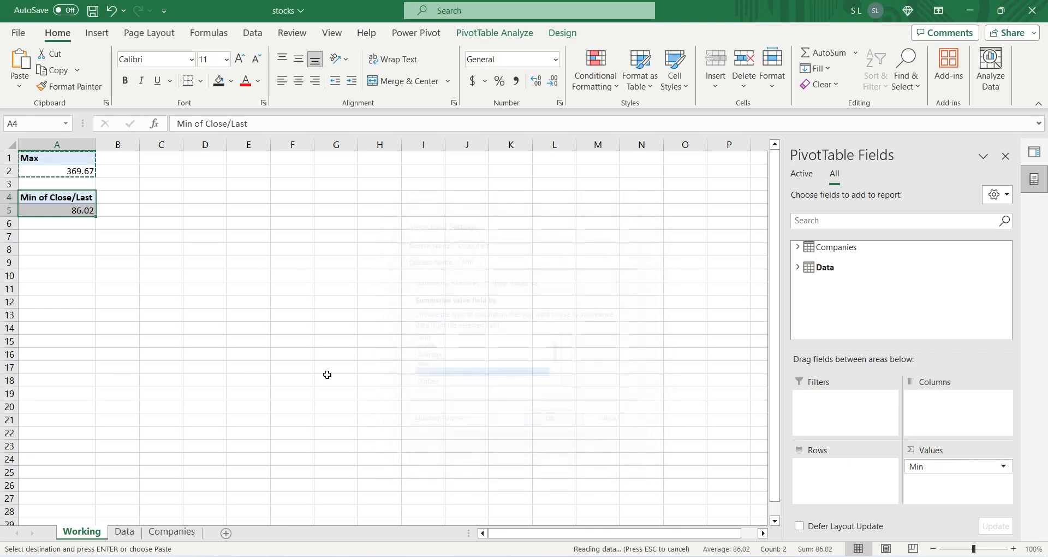
Step: Copy the Min PivotTable in A4:A5 to cell A7
key("ctrl+c")
left_click(33, 237)
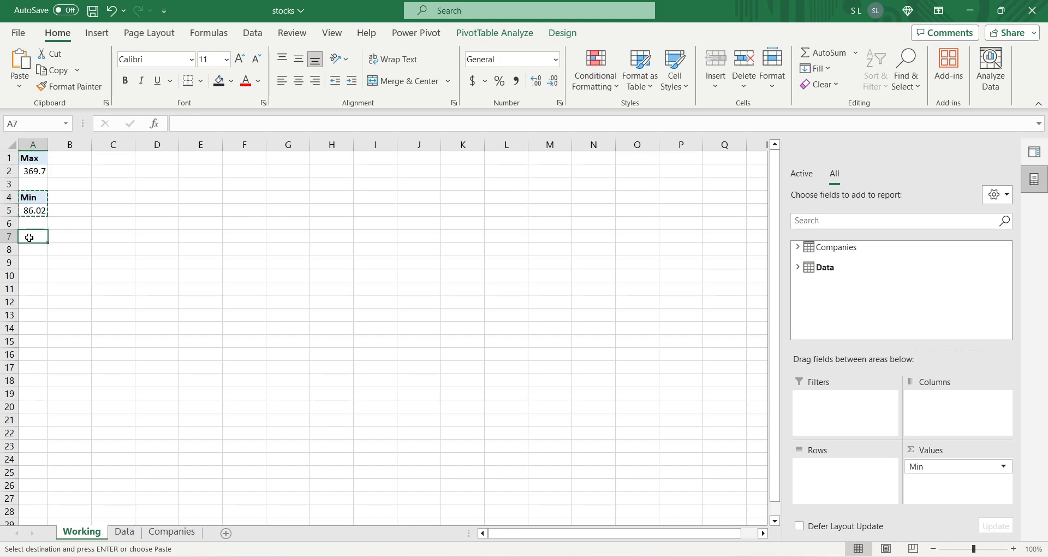
key("ctrl+v")
Step: Summarize Close/Last in the PivotTable at A7 by Average and set its custom name to Avg
left_click(935, 466)
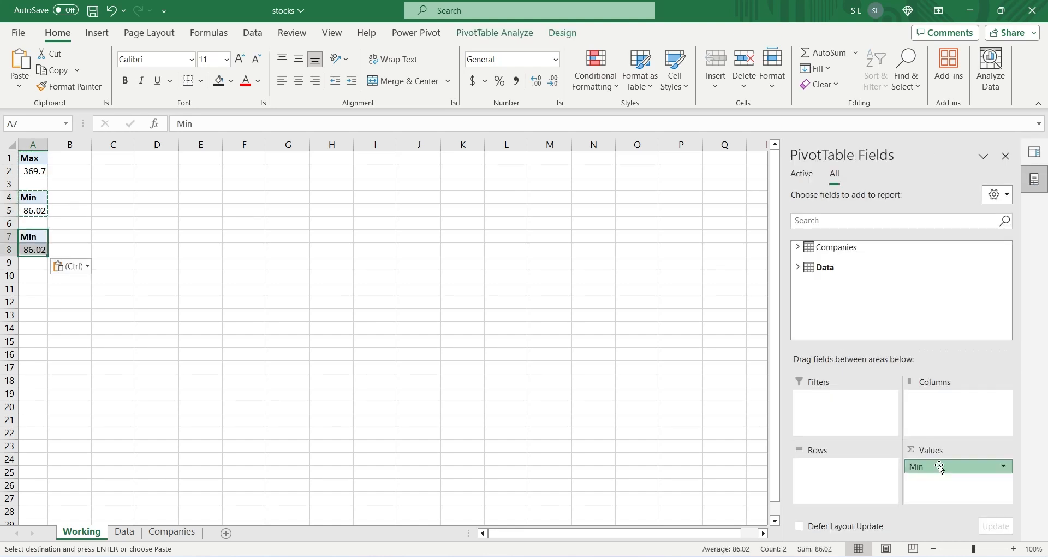
left_click(939, 454)
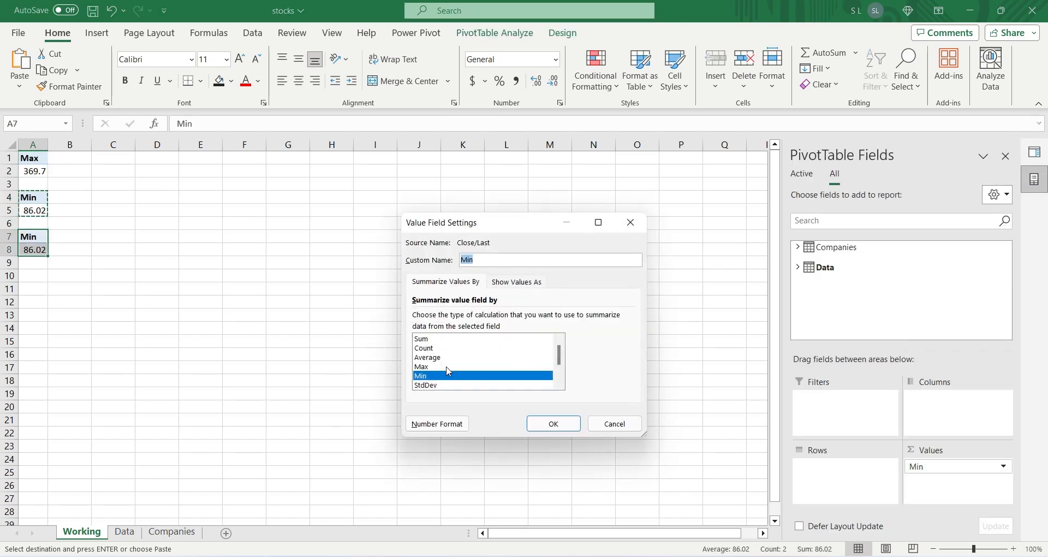
left_click(440, 358)
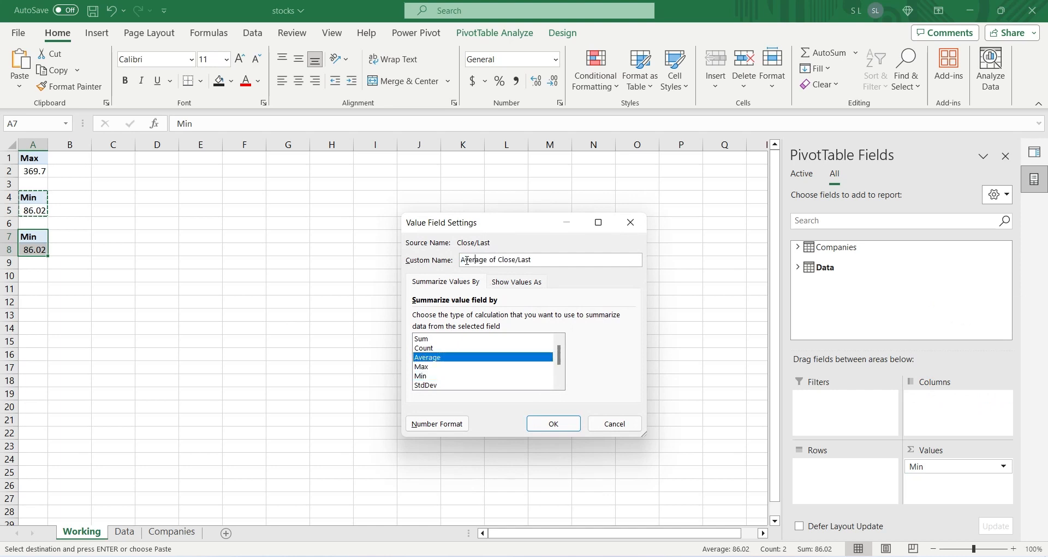
left_click_drag(470, 260, 593, 259)
type("g")
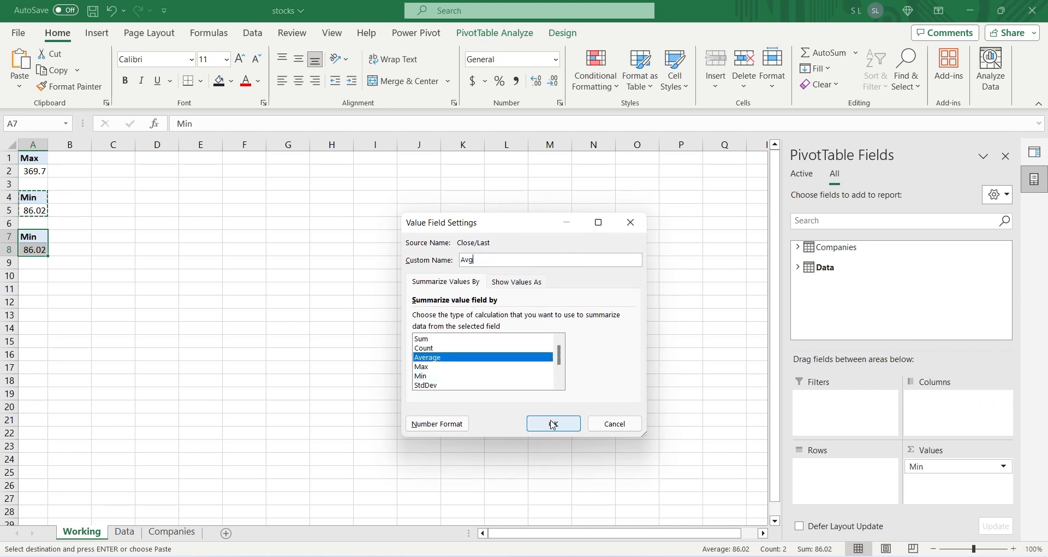
left_click(548, 424)
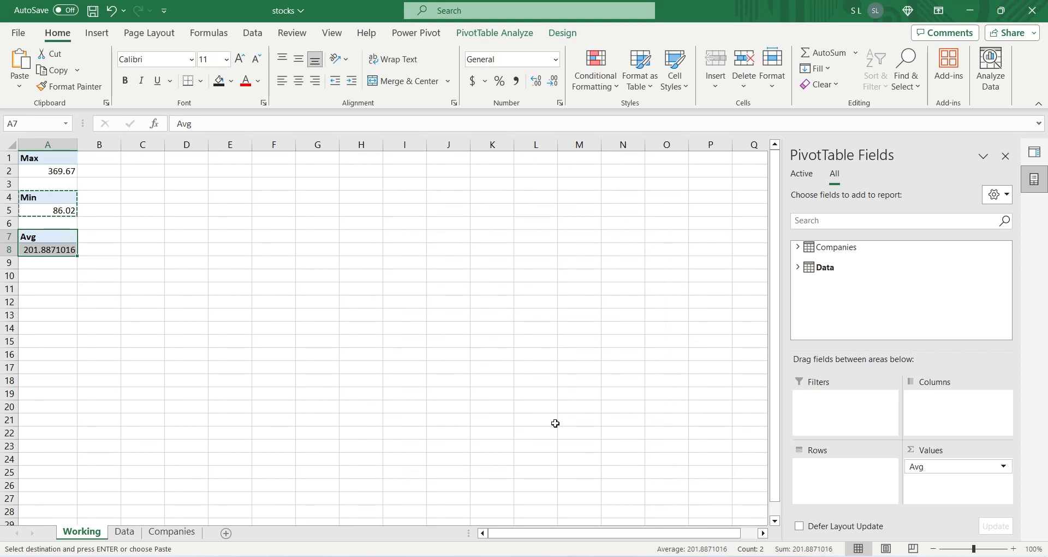
left_click(961, 467)
left_click(960, 451)
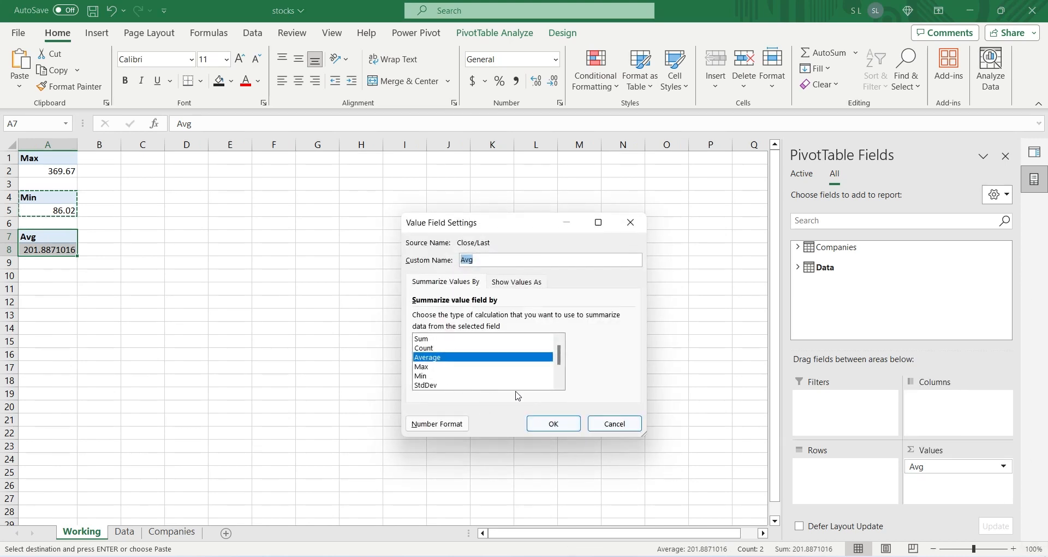
left_click(611, 424)
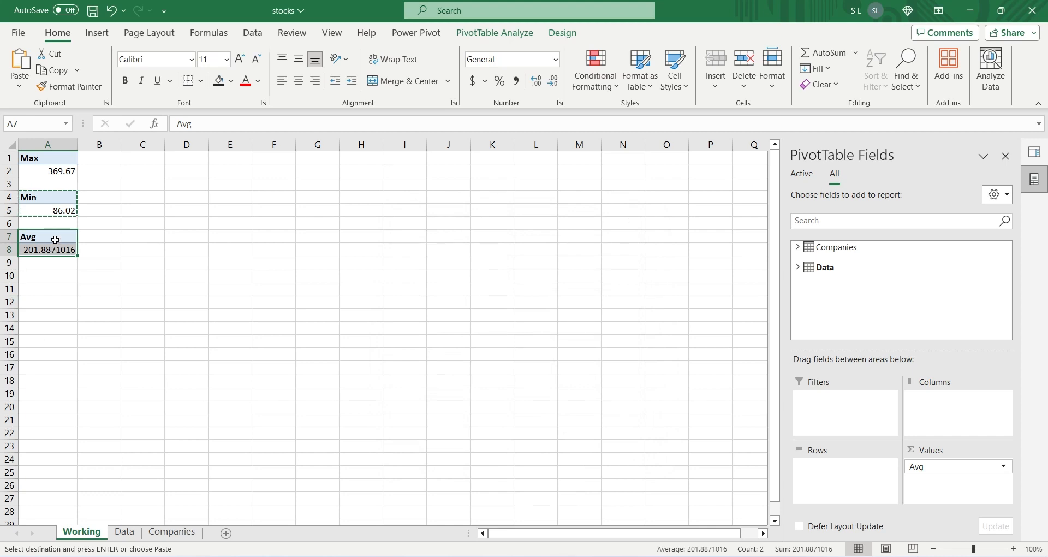
Step: Copy the Avg PivotTable in A7:A8 to cell A10
key("ctrl+c")
left_click(48, 276)
key("ctrl+v")
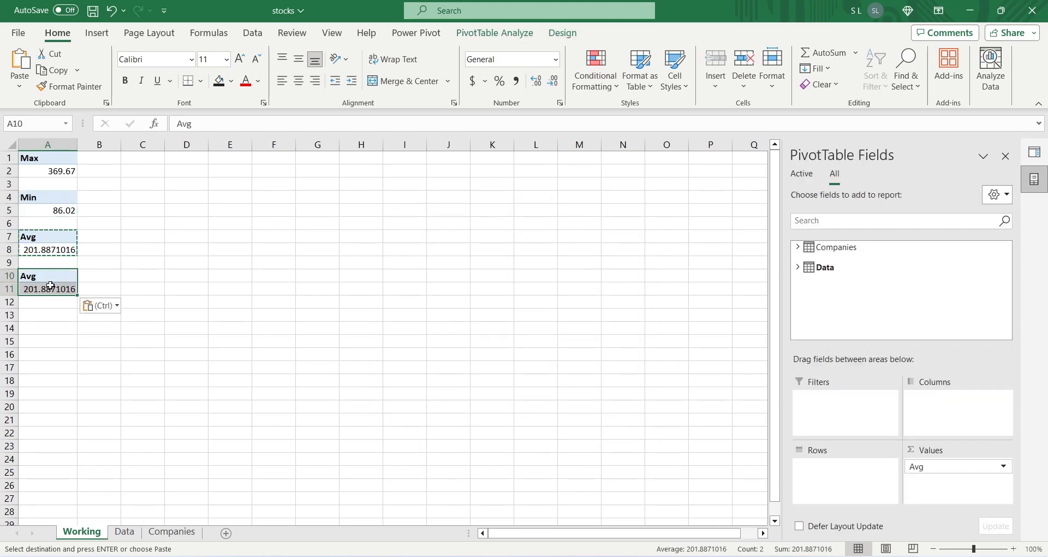
Step: Summarize Close/Last in the PivotTable at A10 by StdDev and set its custom name to "St. Dev."
left_click(977, 466)
left_click(965, 451)
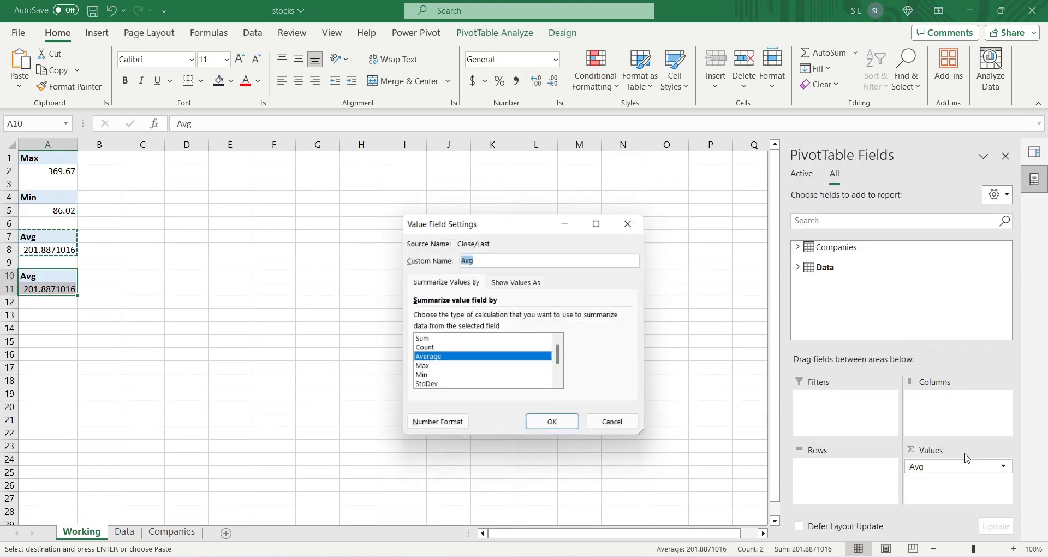
left_click(463, 385)
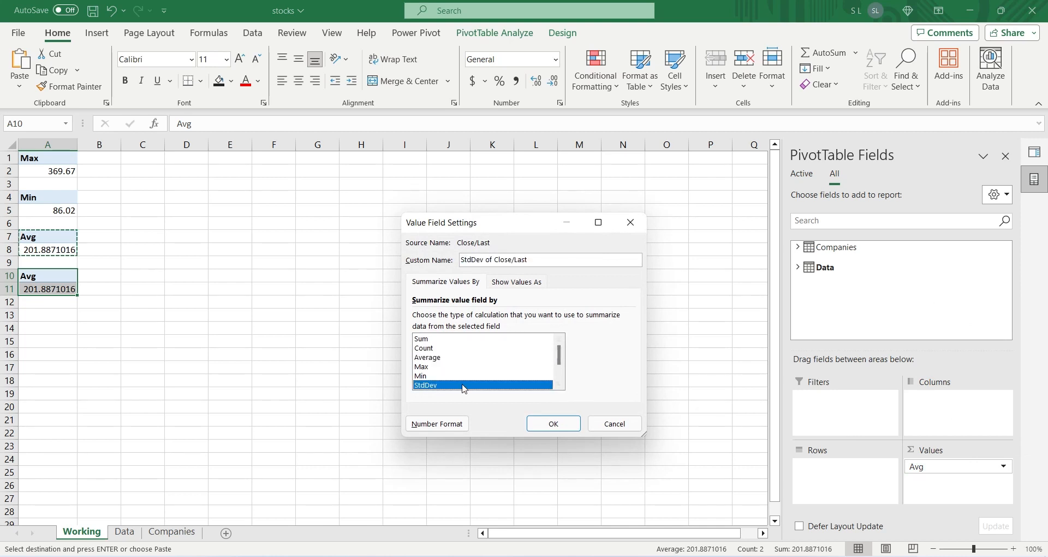
triple_click(509, 258)
type("St. De")
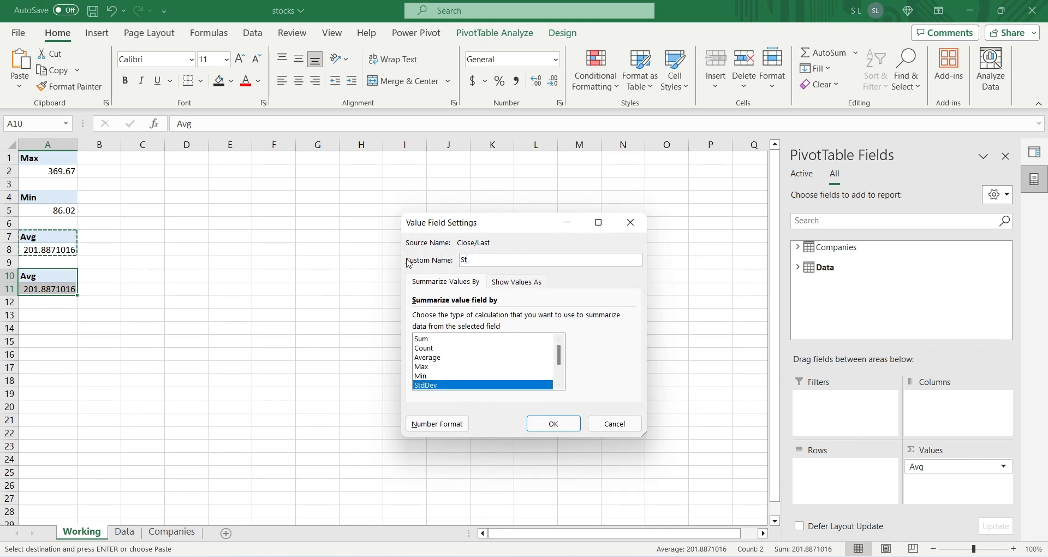
type("v.")
left_click(554, 424)
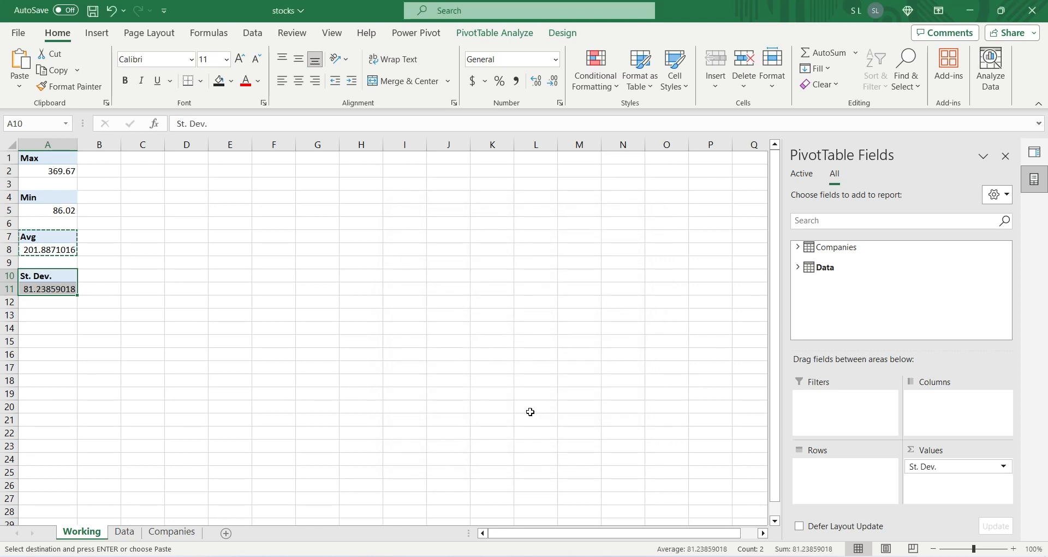
Step: Copy the St. Dev. PivotTable in A10:A11 to cell A13
key("ctrl+c")
left_click(65, 322)
key("ctrl+v")
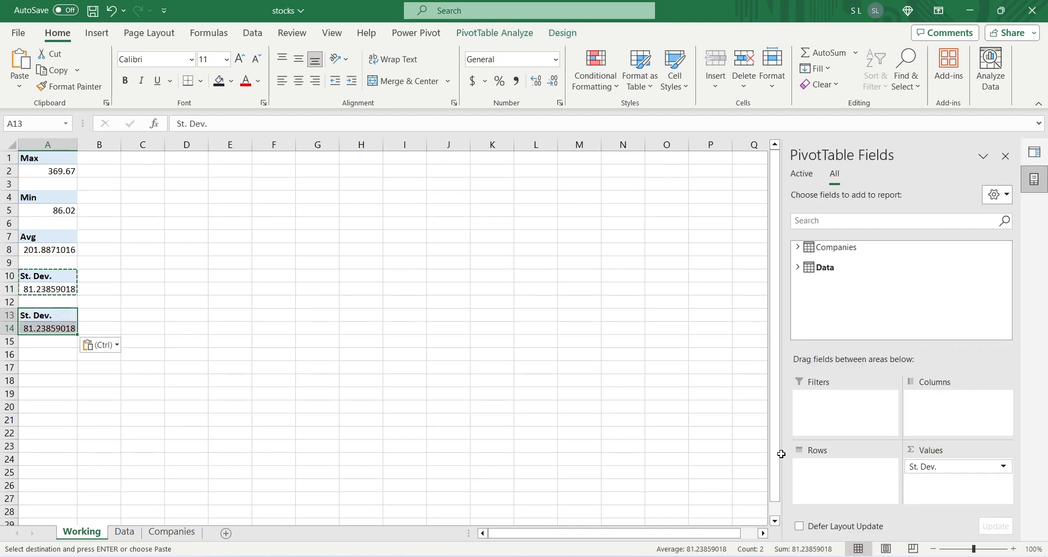
Step: Summarize Close/Last in the PivotTable at A13 by Var and set its custom name to Var
left_click(961, 467)
left_click(959, 453)
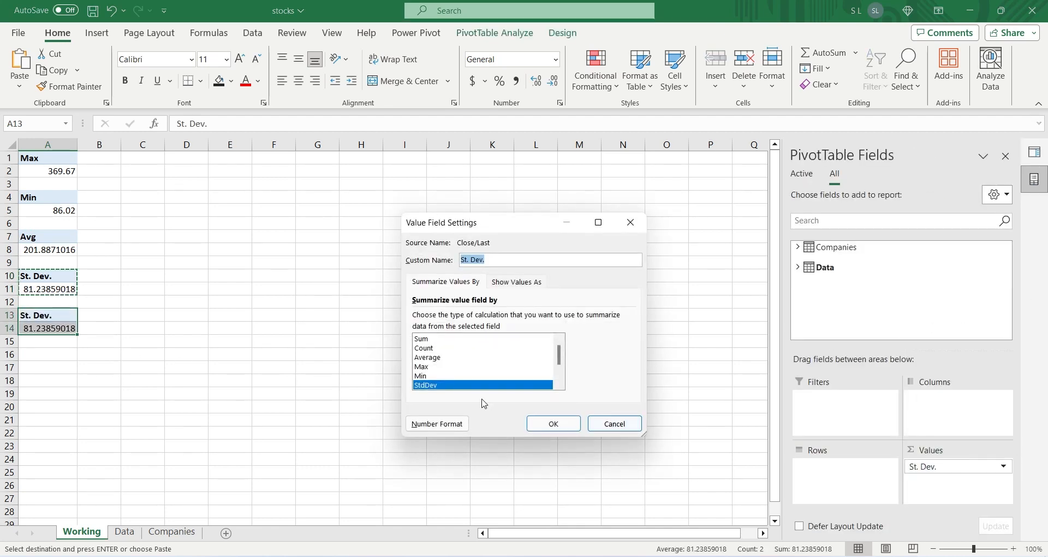
scroll(447, 382, "down", 2)
left_click(430, 367)
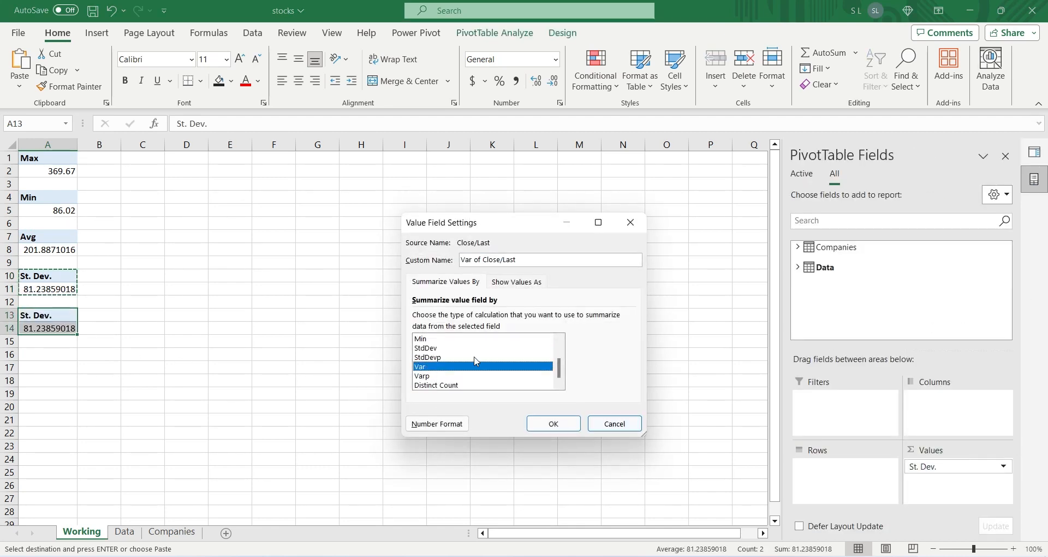
left_click_drag(515, 260, 387, 257)
type("Var")
left_click(553, 424)
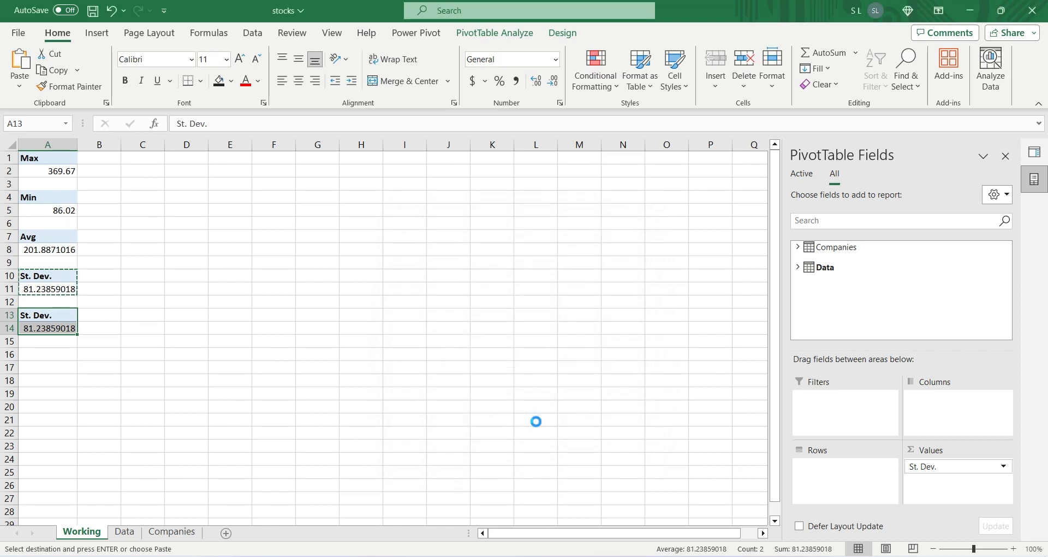
Step: Enter the label formula ="Highest "&A2 in cell B2, beside the Max value
left_click(104, 170)
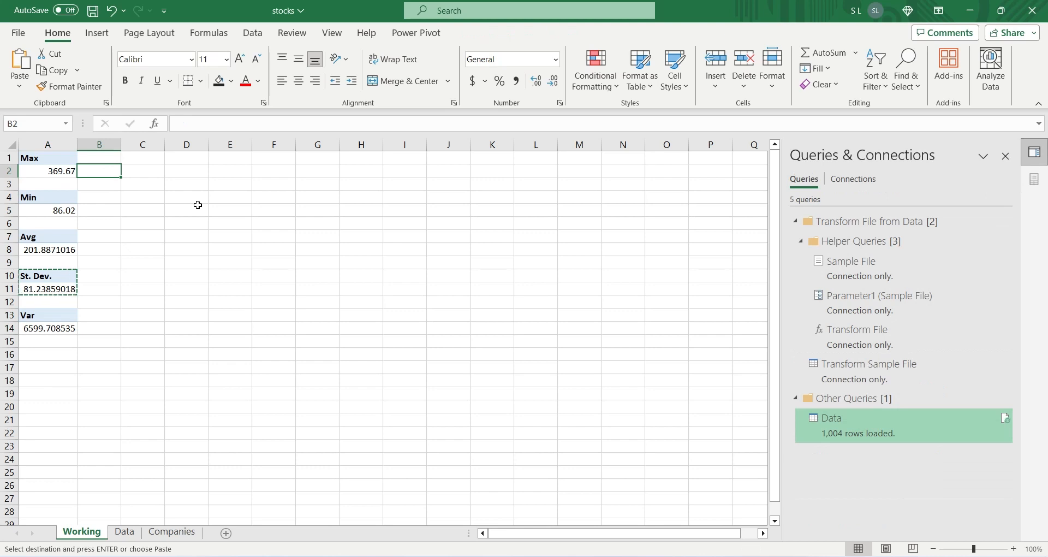
type("=")
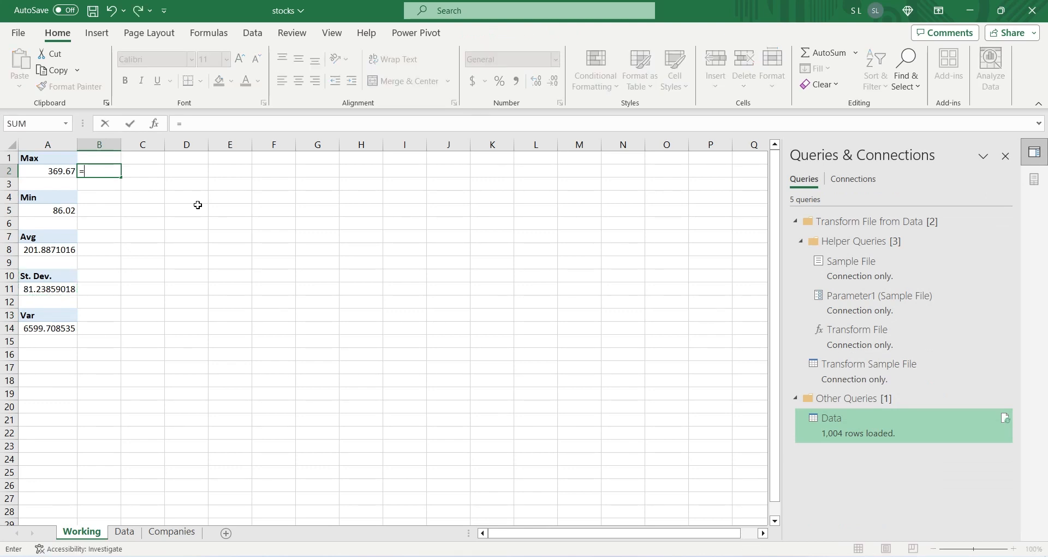
type("\"Highest \"&")
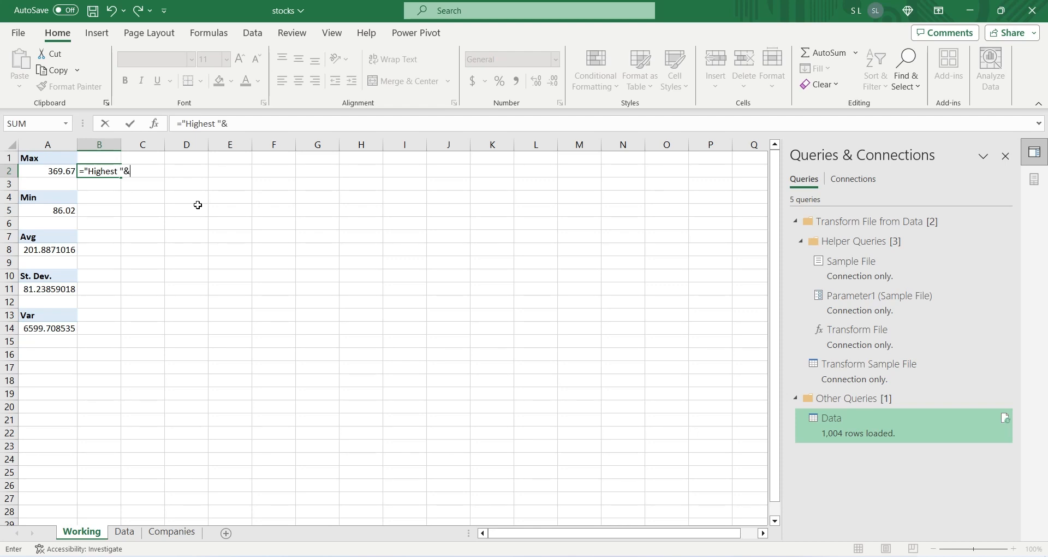
key("Left")
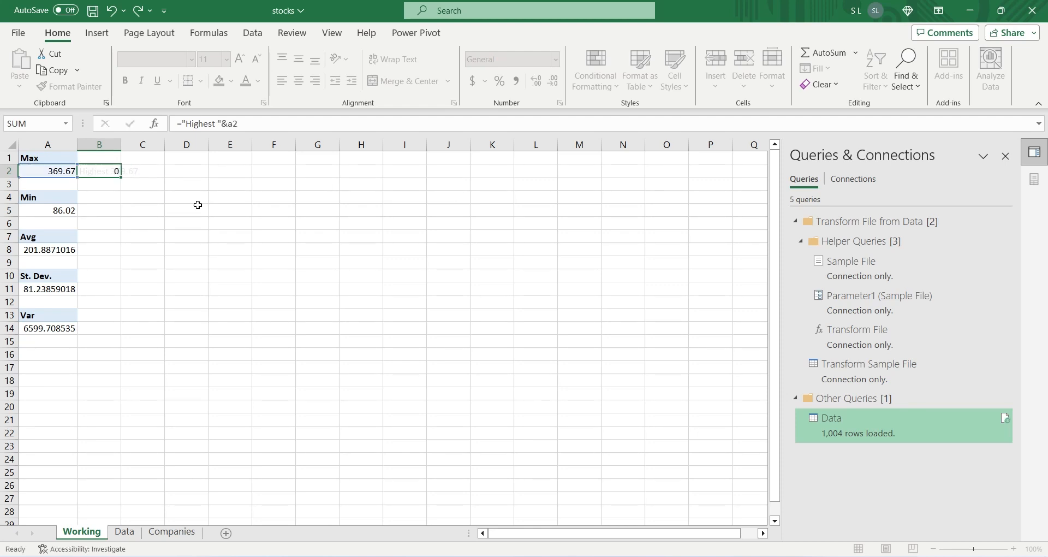
key("Return")
Step: Copy the formula in B2 to B5 and change its text to Lowest, giving ="Lowest "&A5
key("Up")
key("ctrl+c")
key("Down")
key("Down")
key("Down")
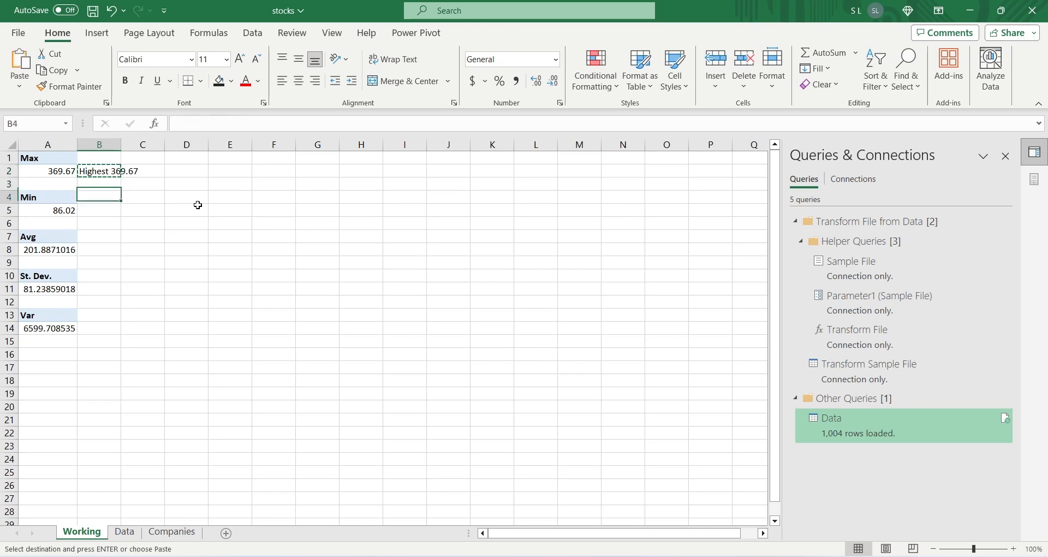
key("ctrl+v")
double_click(192, 125)
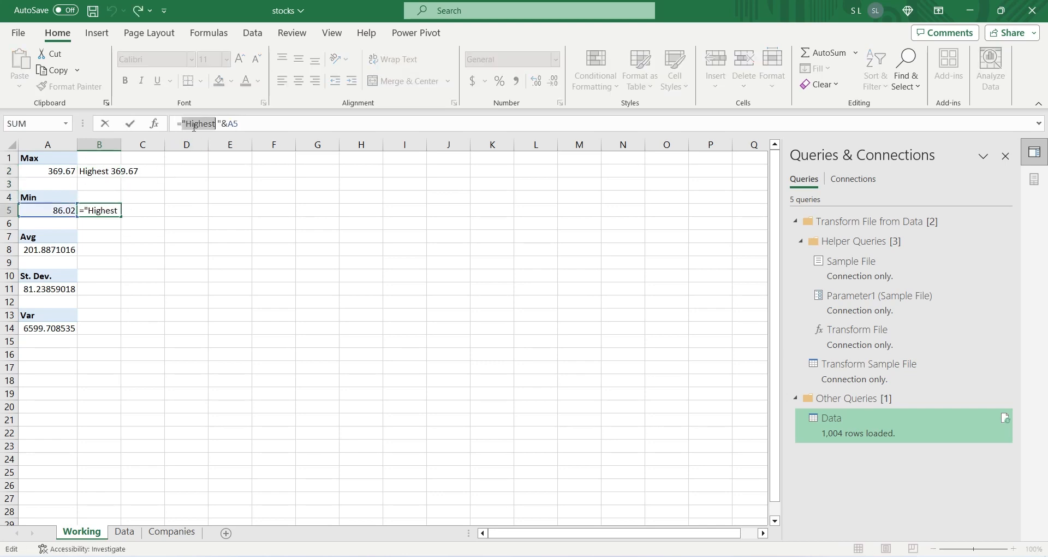
type("Lowest")
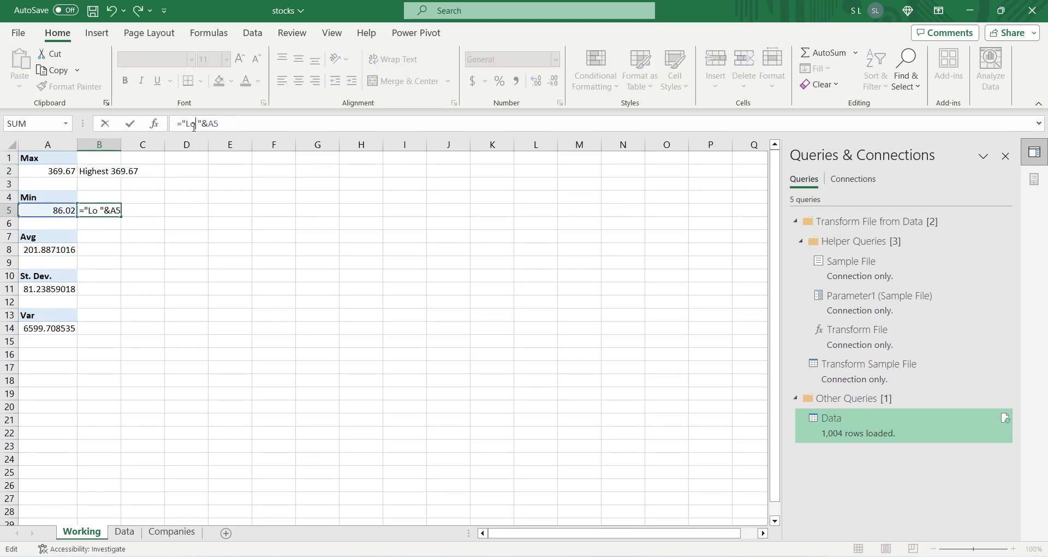
key("Return")
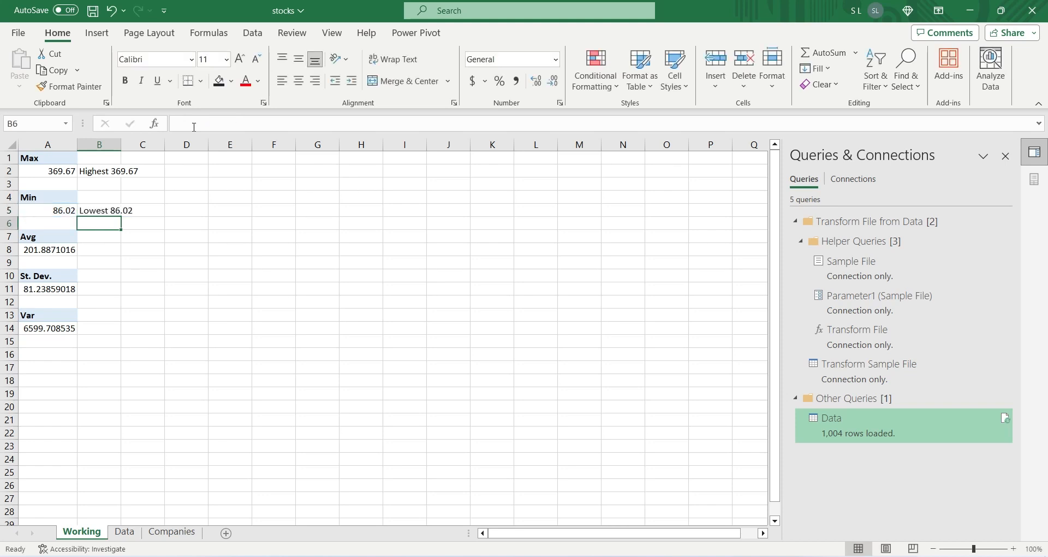
Step: Copy the formula in B5 to B8 and change its text to Average
key("Up")
key("ctrl+c")
key("Down")
key("Down")
key("Down")
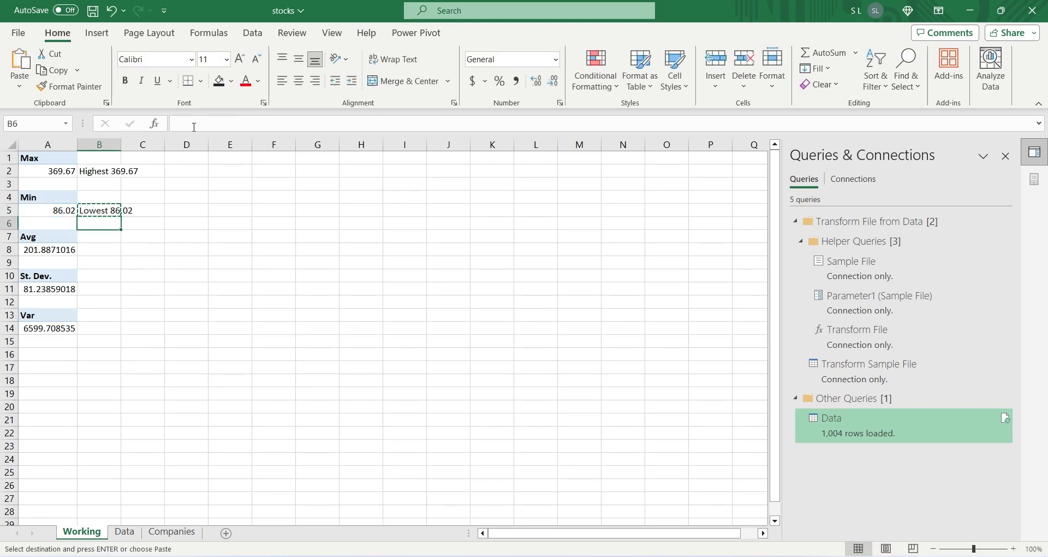
key("ctrl+v")
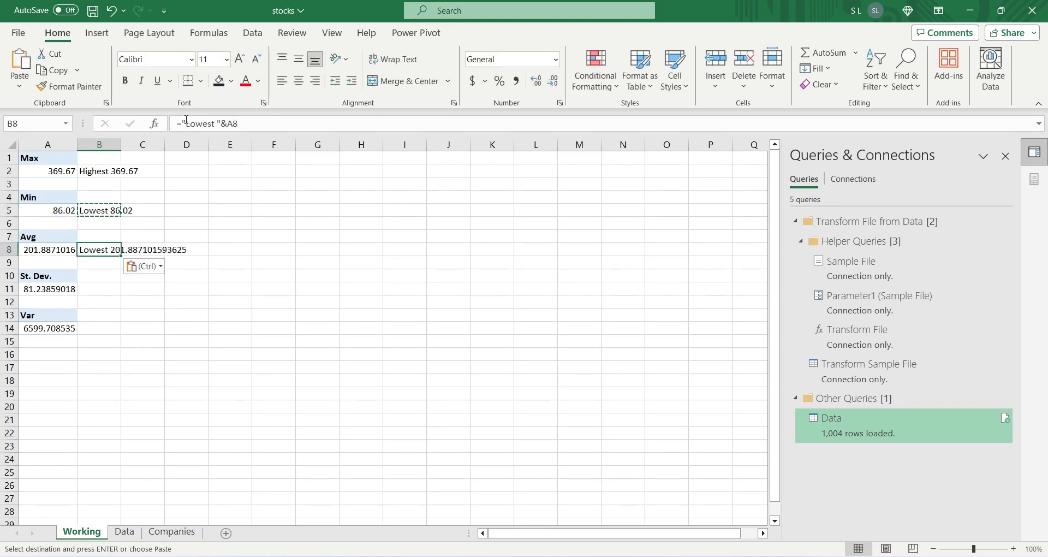
double_click(192, 124)
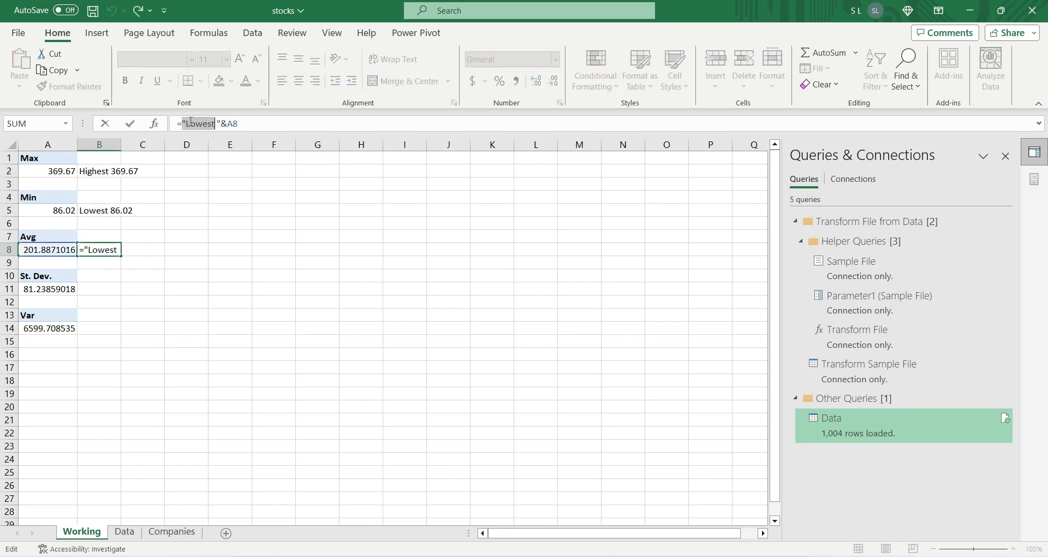
type("\"Average")
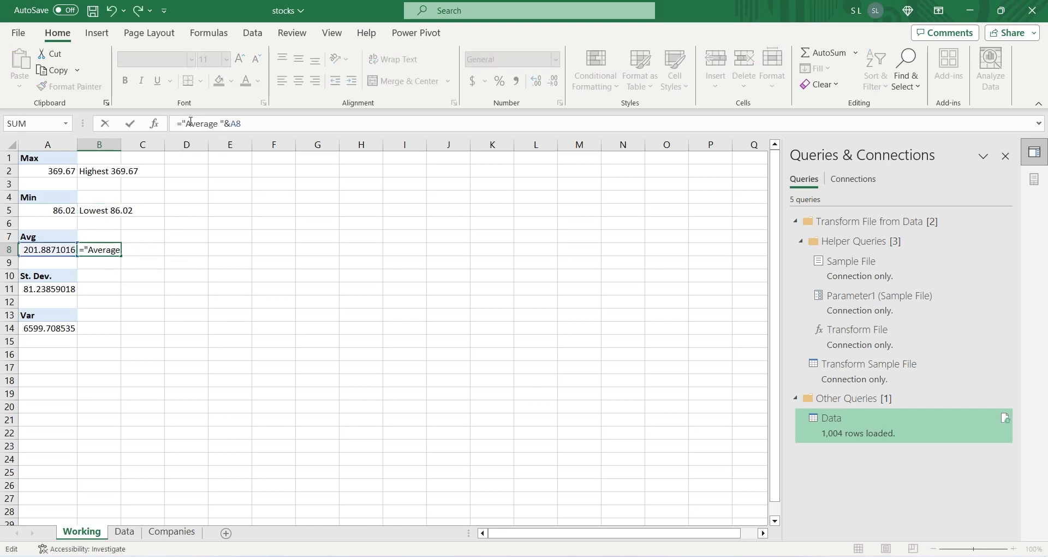
Step: Round the value in the B8 label formula to two decimals, giving ="Average "&ROUND(A8,2)
left_click(232, 124)
type("round(")
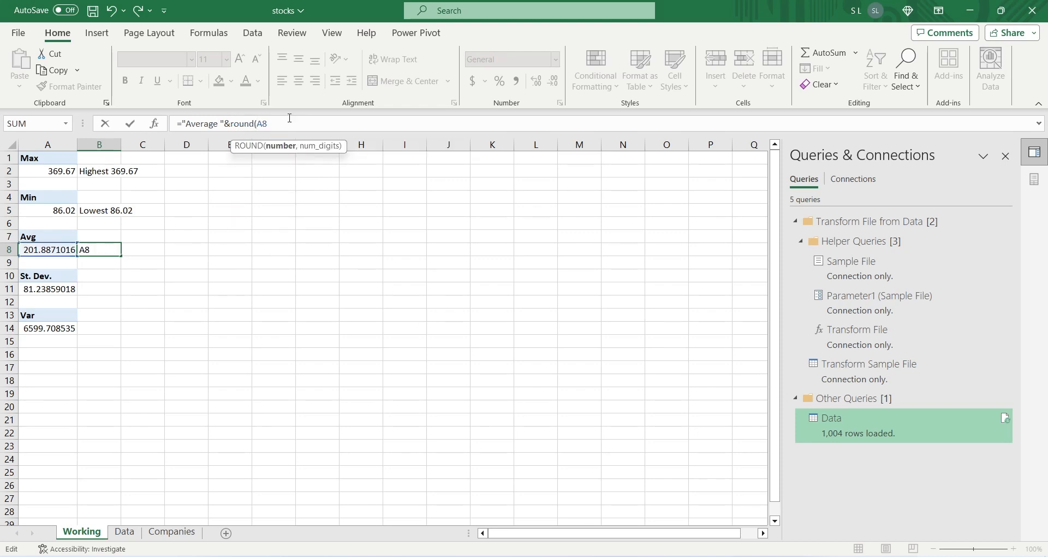
left_click(291, 119)
type(",2)")
key("Return")
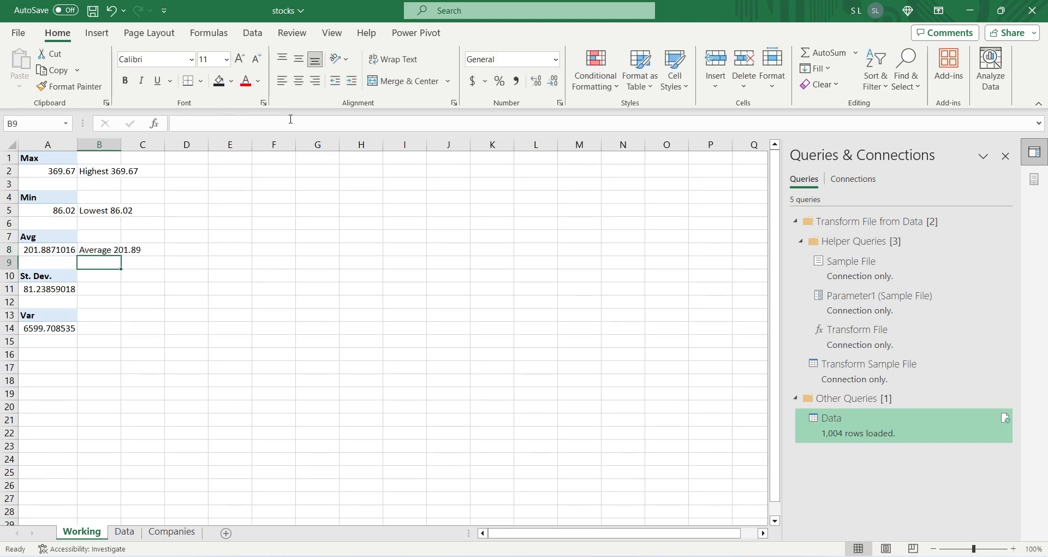
Step: Copy the formula in B8 to B11 and change its text to St. Dev., giving ="St. Dev. "&ROUND(A11,2)
key("Up")
key("ctrl+c")
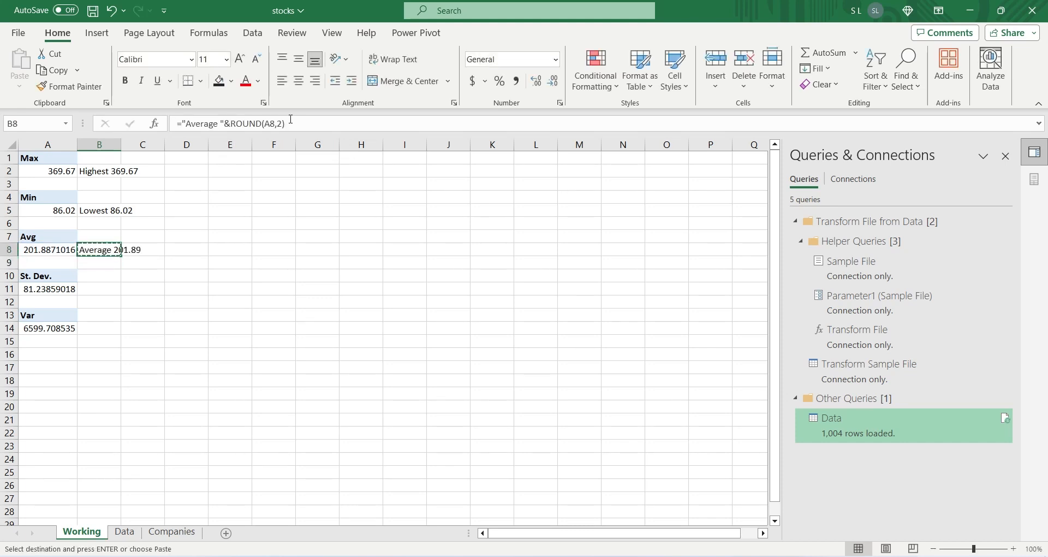
key("Down")
key("Down")
key("Down")
key("ctrl+v")
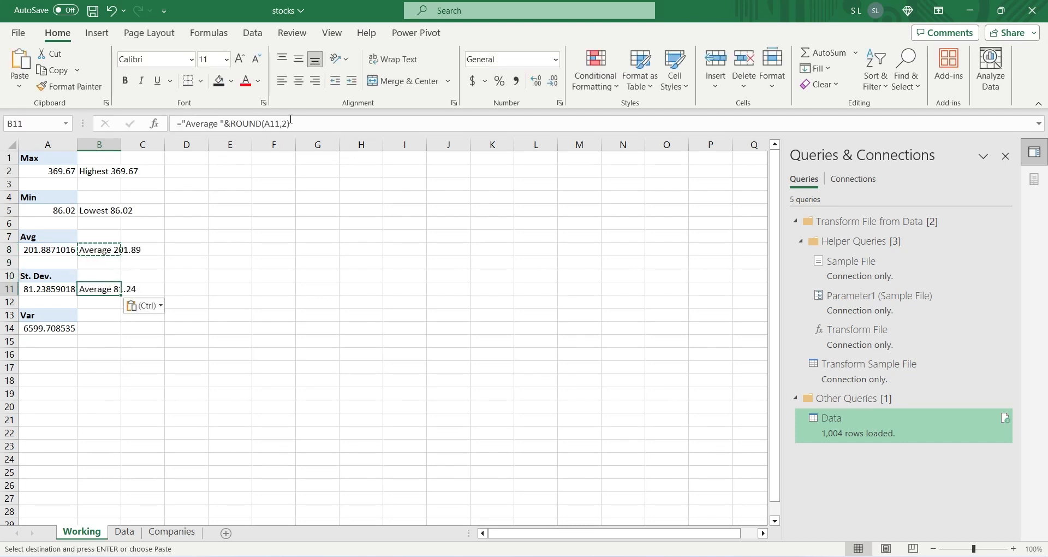
left_click(213, 124)
left_click_drag(211, 126, 182, 125)
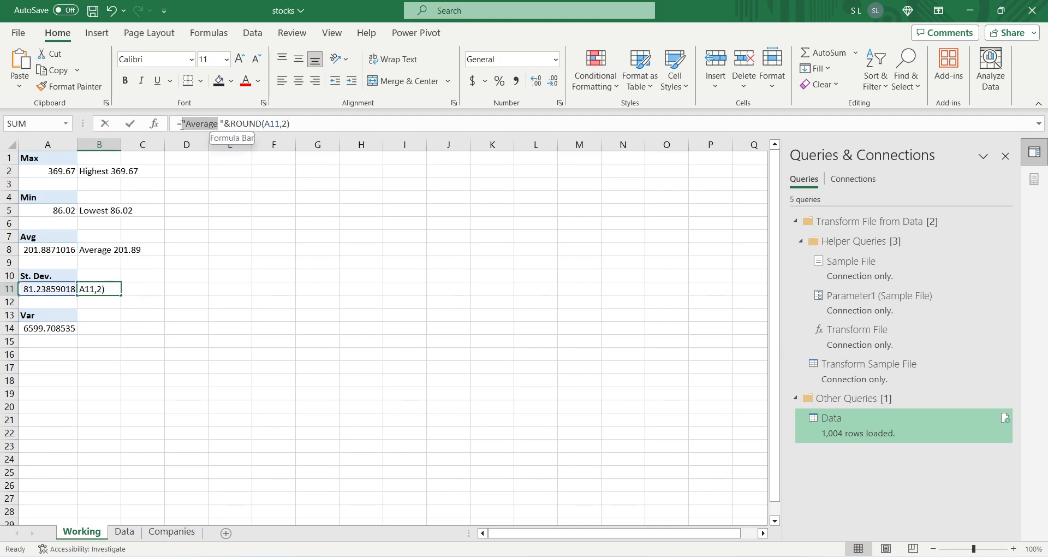
type("St.")
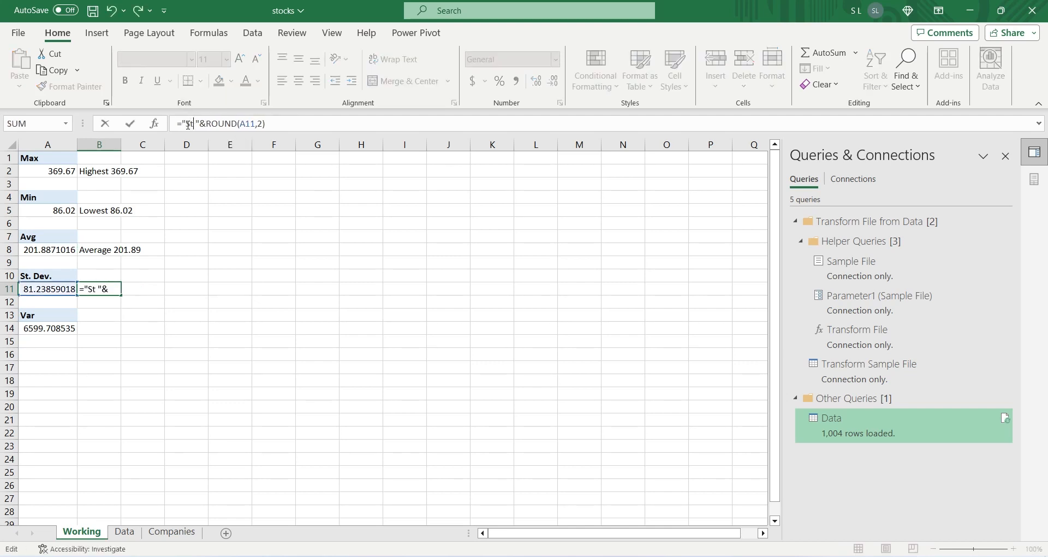
type(" Dev")
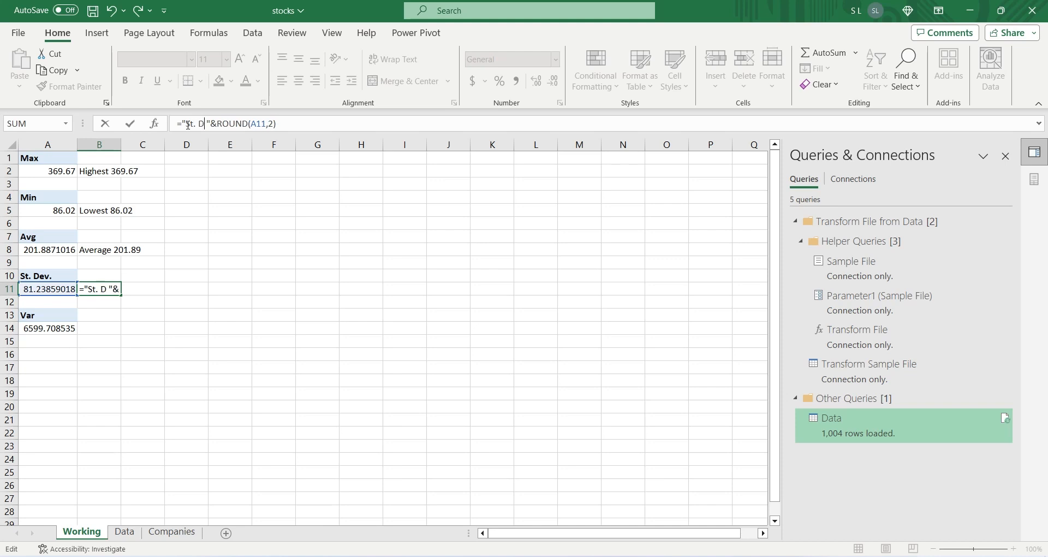
type(".")
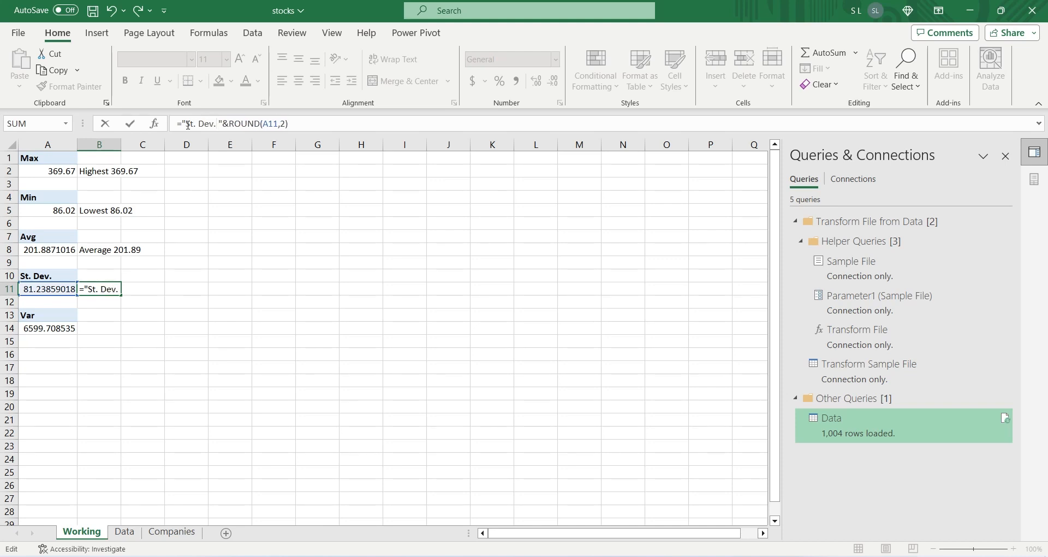
key("Return")
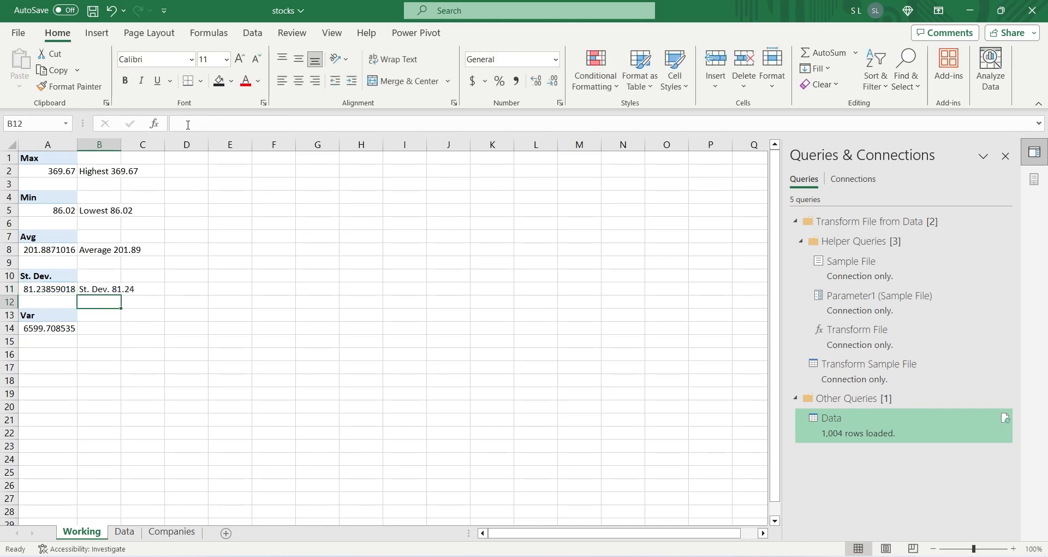
Step: Copy the formula in B11 to B14 and change its text to Variance, giving ="Variance "&ROUND(A14,2)
key("Up")
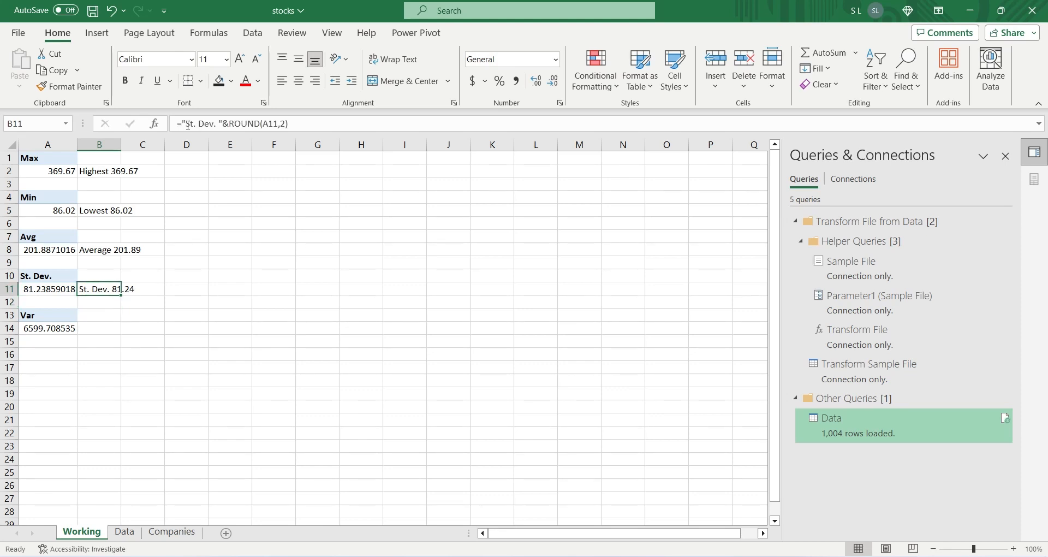
key("ctrl+c")
key("Down")
key("Down")
key("Down")
key("ctrl+v")
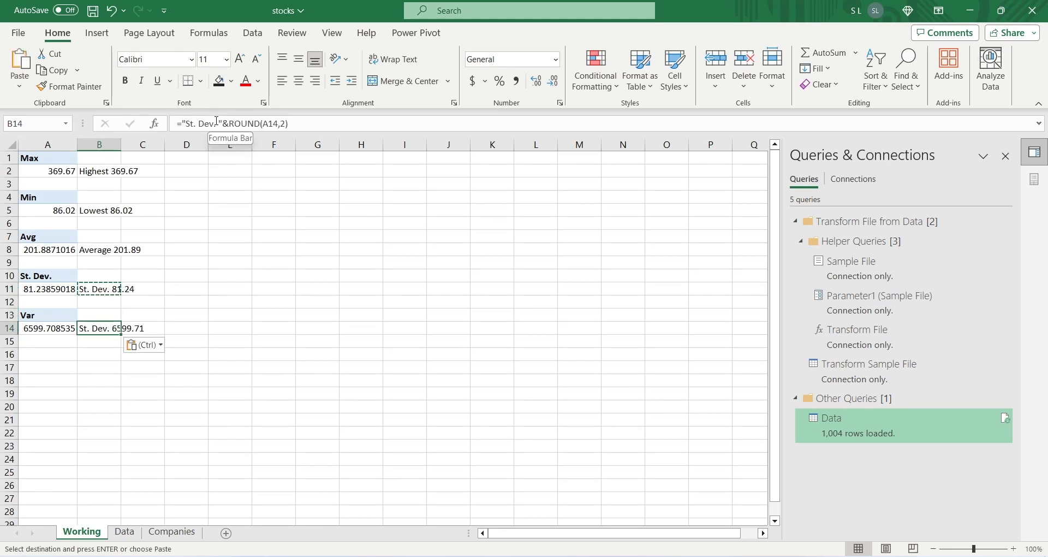
left_click_drag(216, 121, 188, 124)
type("V")
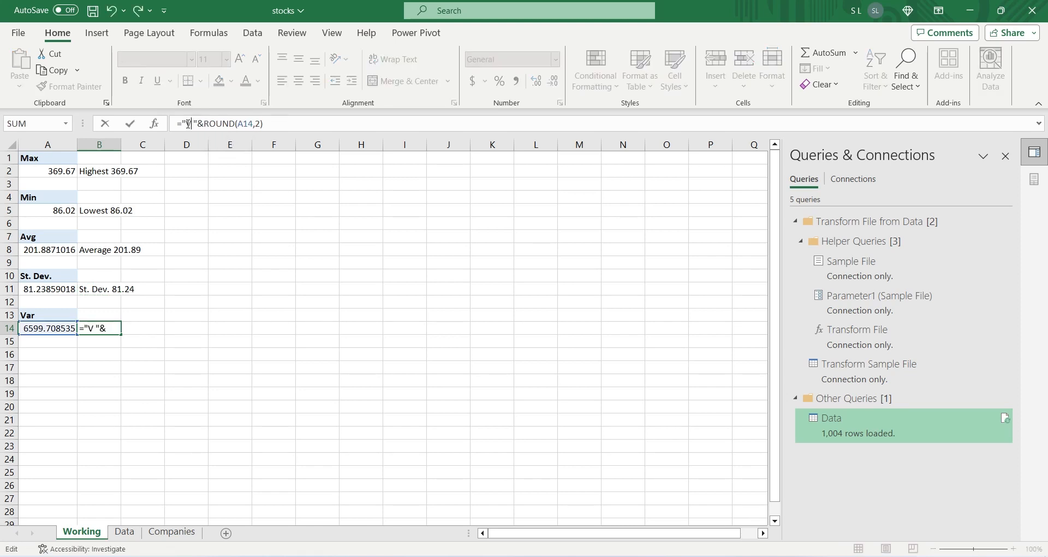
type("ariance")
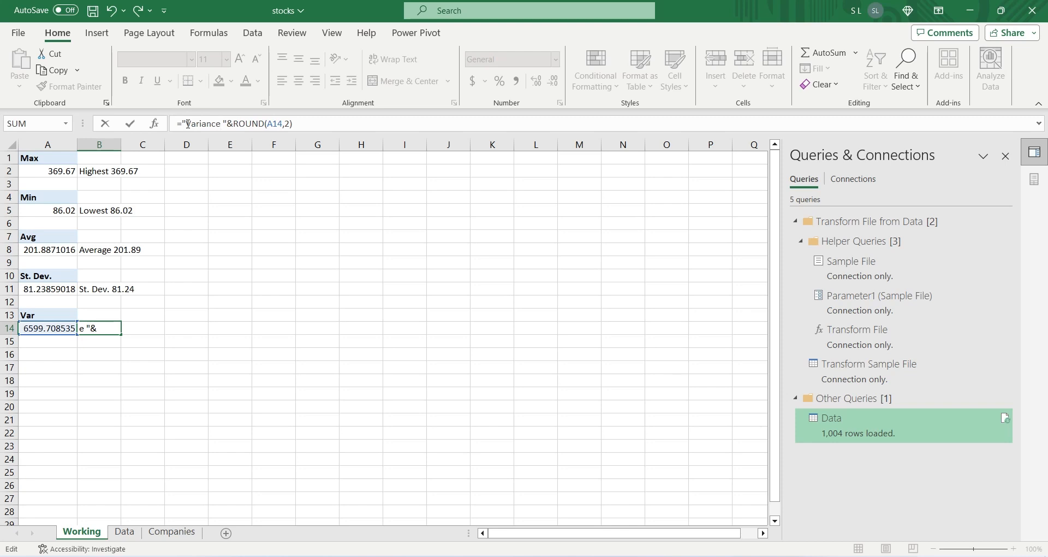
key("Return")
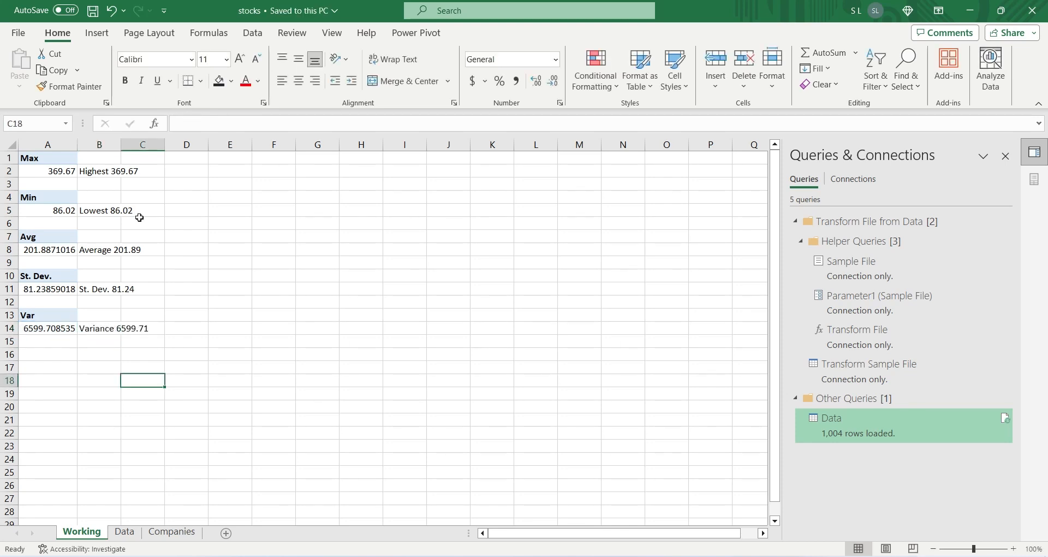
Step: Copy the Max PivotTable in A1:A2 and paste it at D1
left_click_drag(60, 160, 60, 171)
key("ctrl+c")
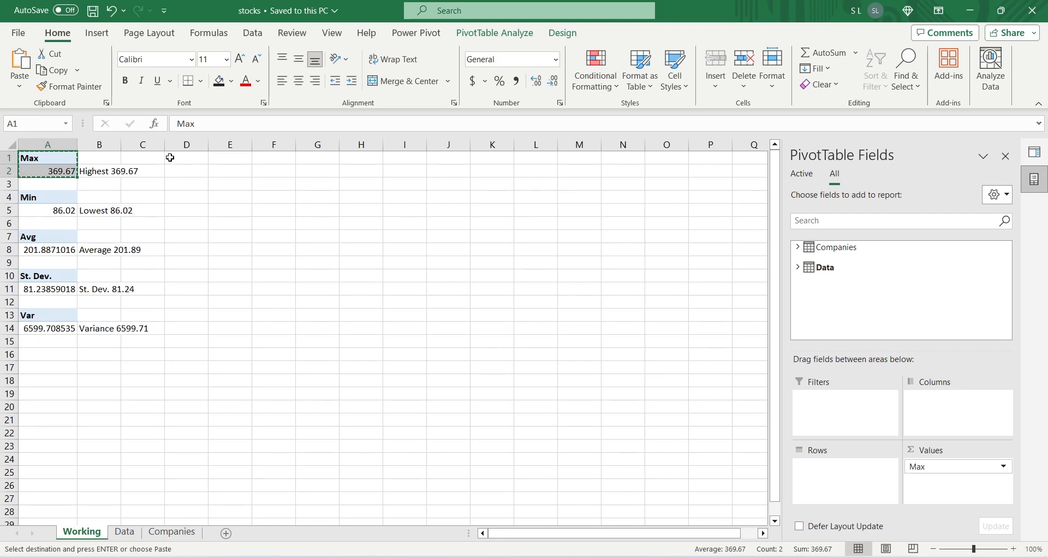
left_click(167, 158)
key("ctrl+v")
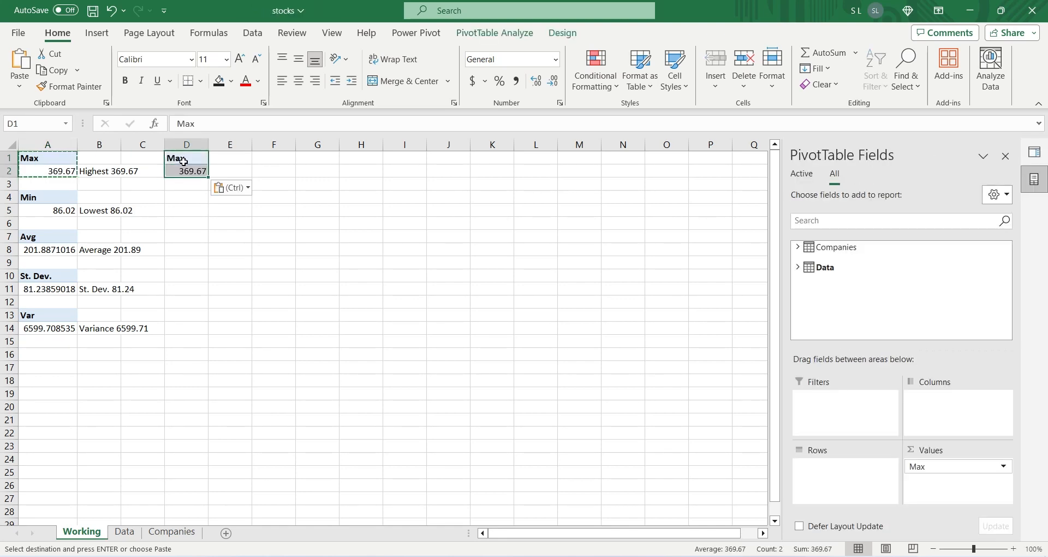
Step: Summarize the Close/Last value of the PivotTable at D1 by Sum and name it Price
left_click(922, 466)
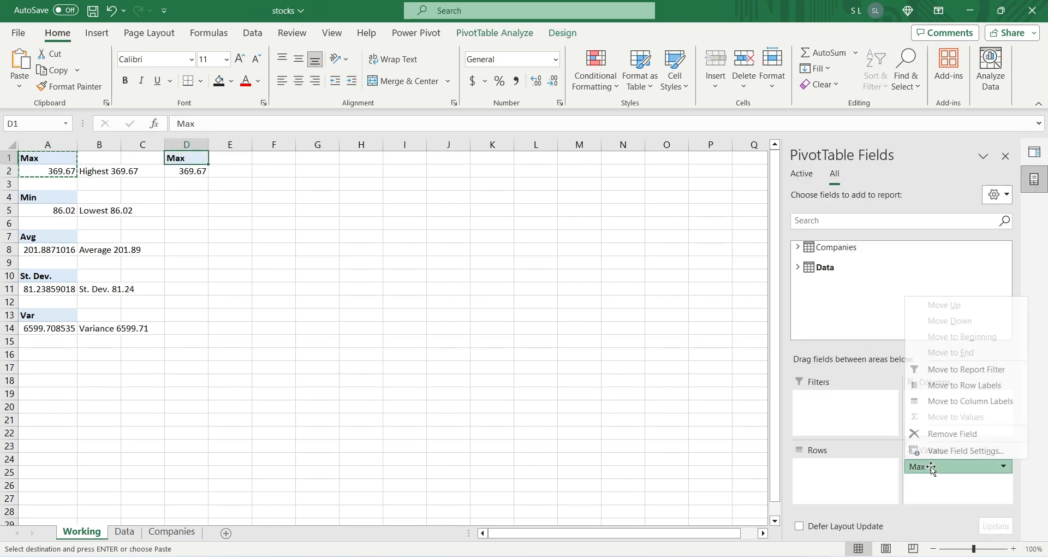
left_click(928, 448)
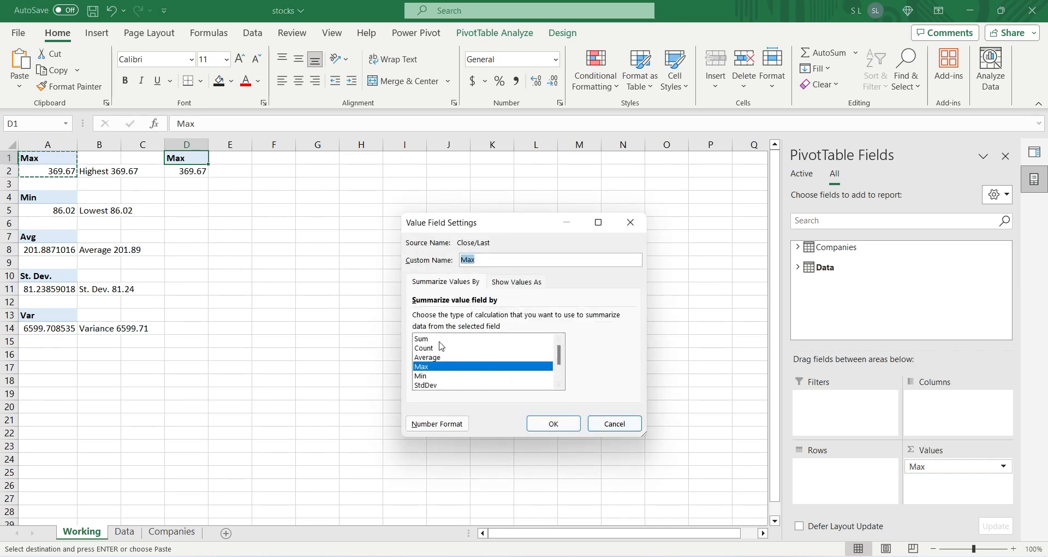
left_click(439, 339)
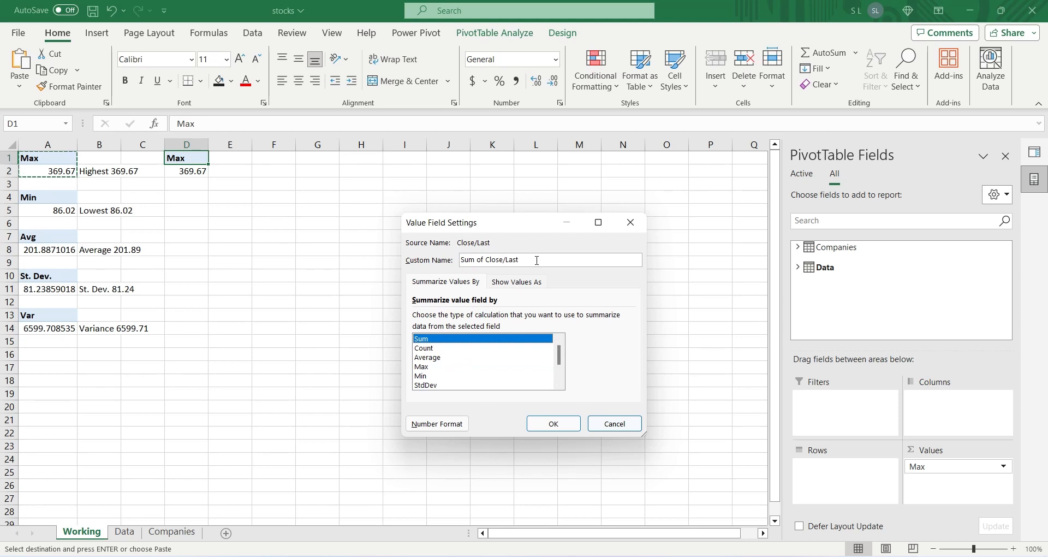
left_click_drag(536, 260, 455, 254)
type("Price")
left_click(547, 425)
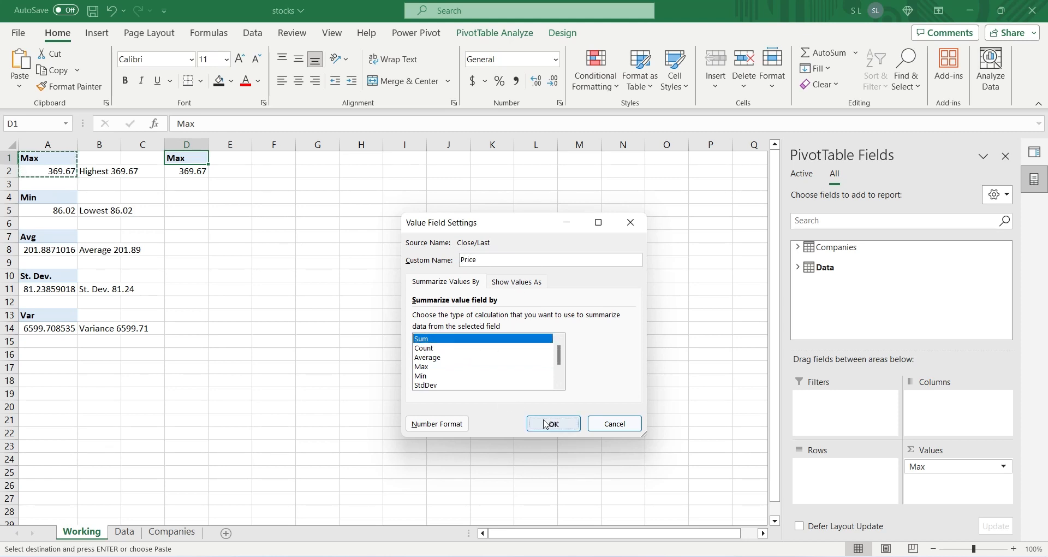
Step: Add Date to the rows of the Price PivotTable and remove its Year, Quarter and Month groupings, keeping only Date
left_click(804, 266)
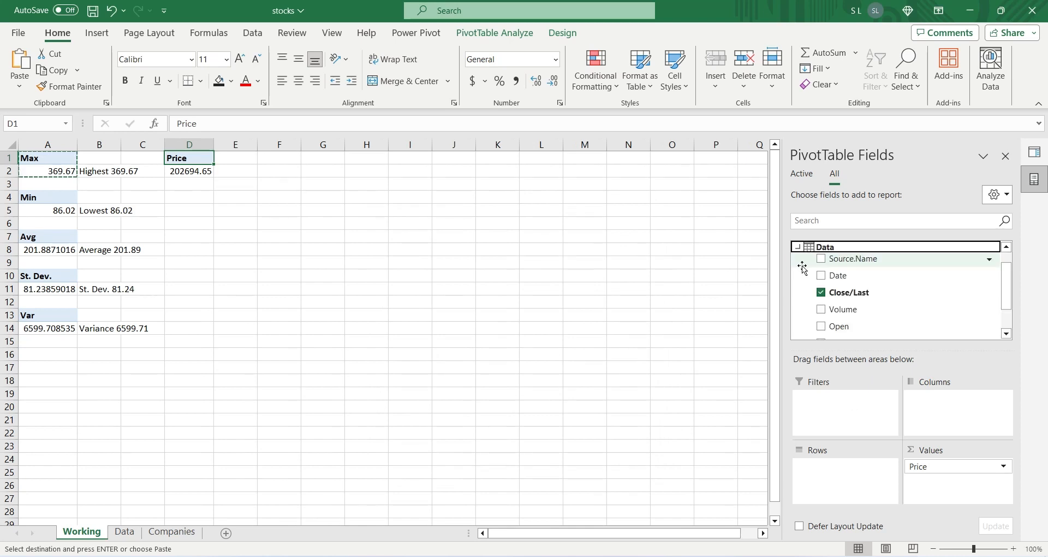
left_click_drag(850, 282, 862, 475)
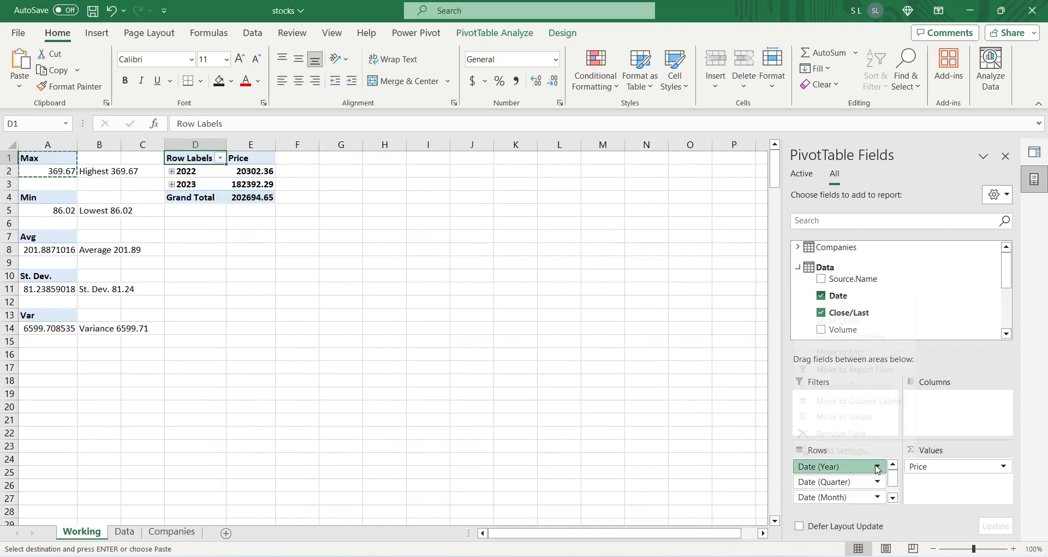
left_click(876, 466)
left_click(870, 445)
left_click(862, 467)
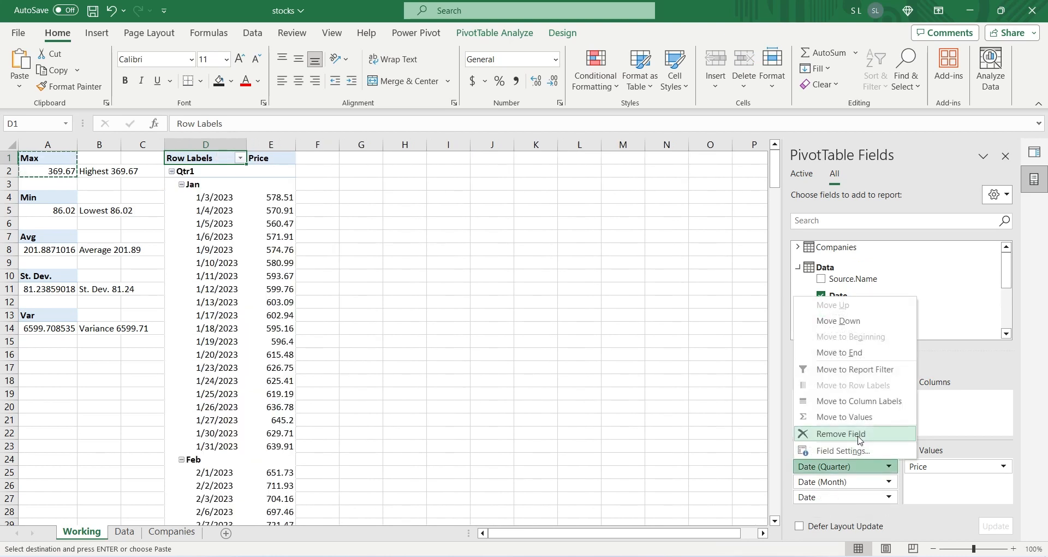
left_click(860, 436)
left_click(851, 467)
left_click(849, 438)
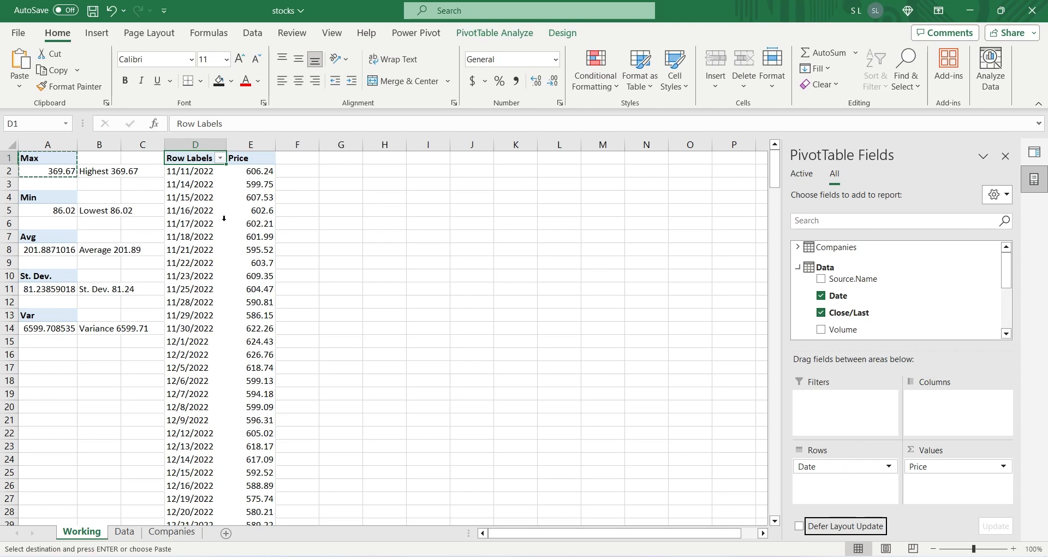
Step: Rename the Row Labels header in D1 to Date
left_click(202, 158)
type("Date")
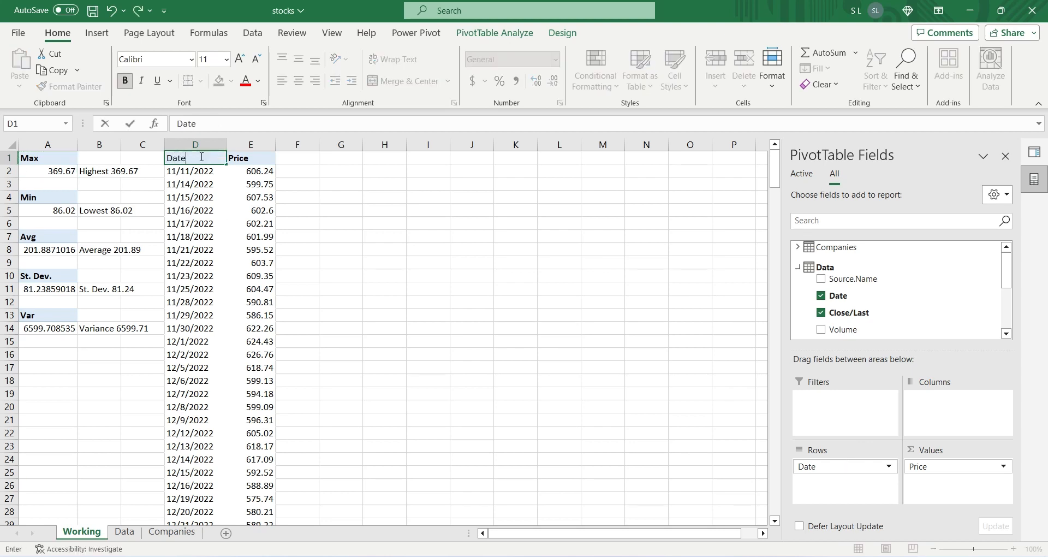
key("Tab")
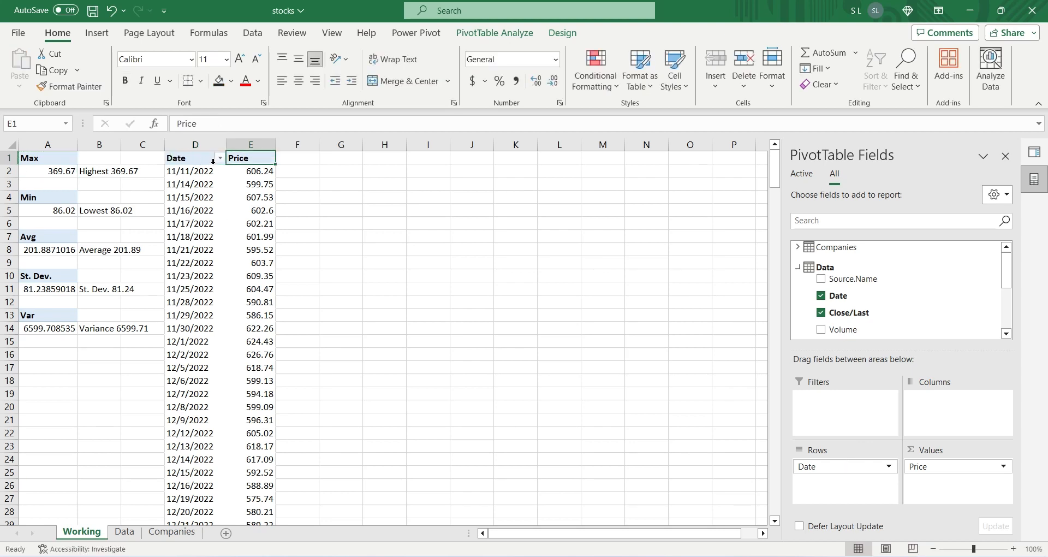
Step: Copy the Date and Price PivotTable in columns D:E and paste it at G1
left_click_drag(196, 145, 257, 147)
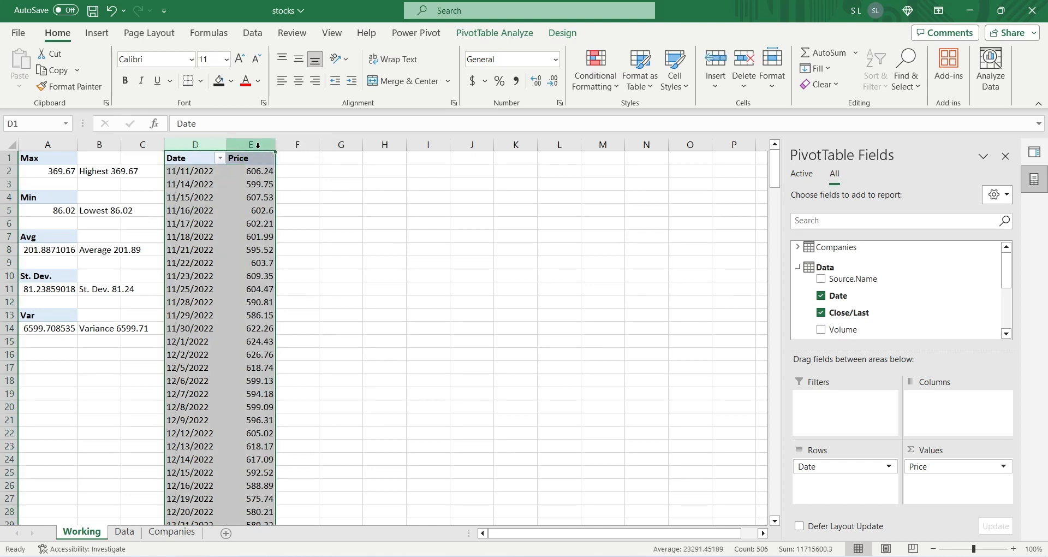
key("ctrl+c")
left_click(330, 157)
key("ctrl+v")
Step: Remove the Price value field from the PivotTable copy at G1
left_click(355, 174)
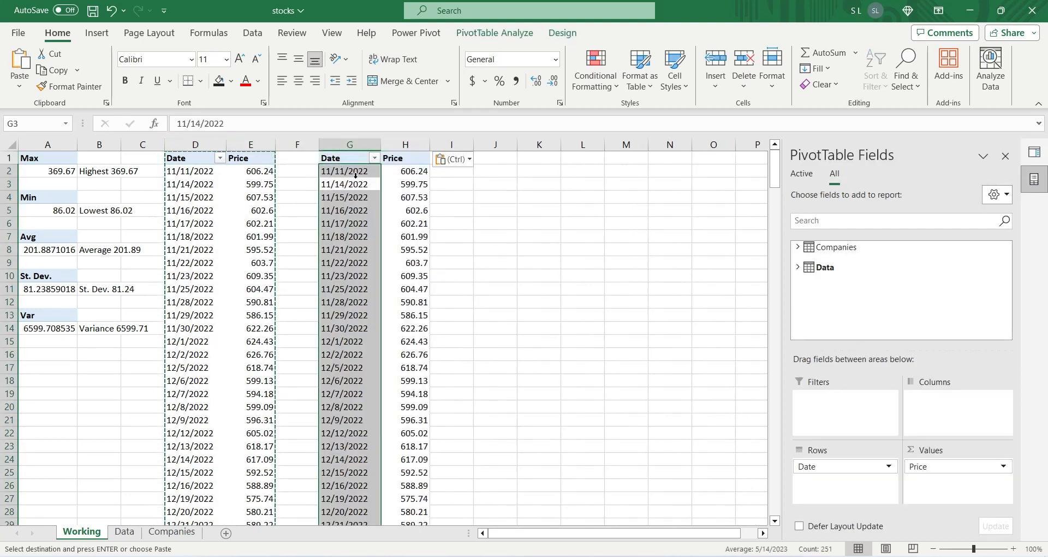
left_click(397, 174)
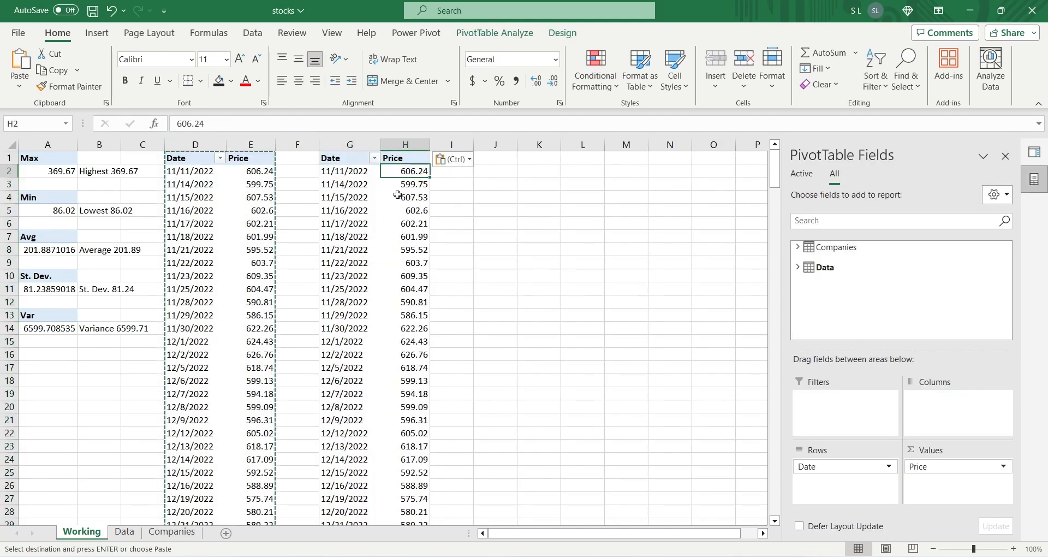
left_click(928, 467)
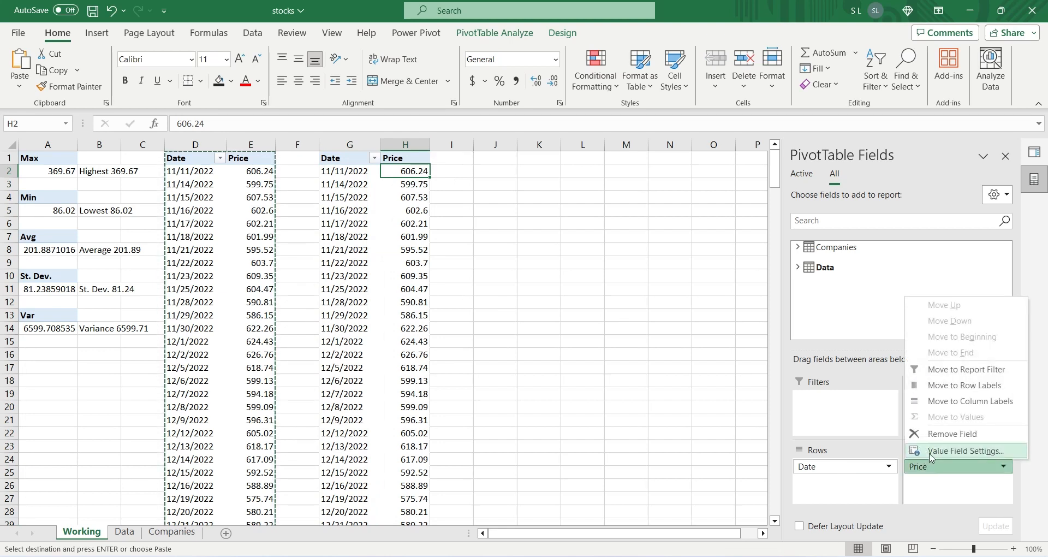
left_click(952, 433)
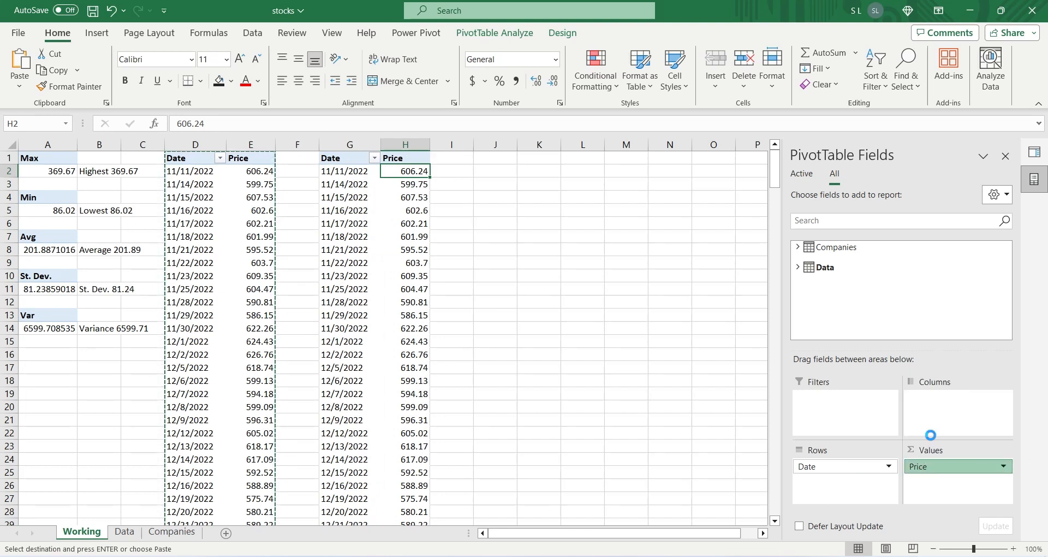
Step: Add the Open, High and Low fields from the Data table as values of the PivotTable at G1
left_click(798, 268)
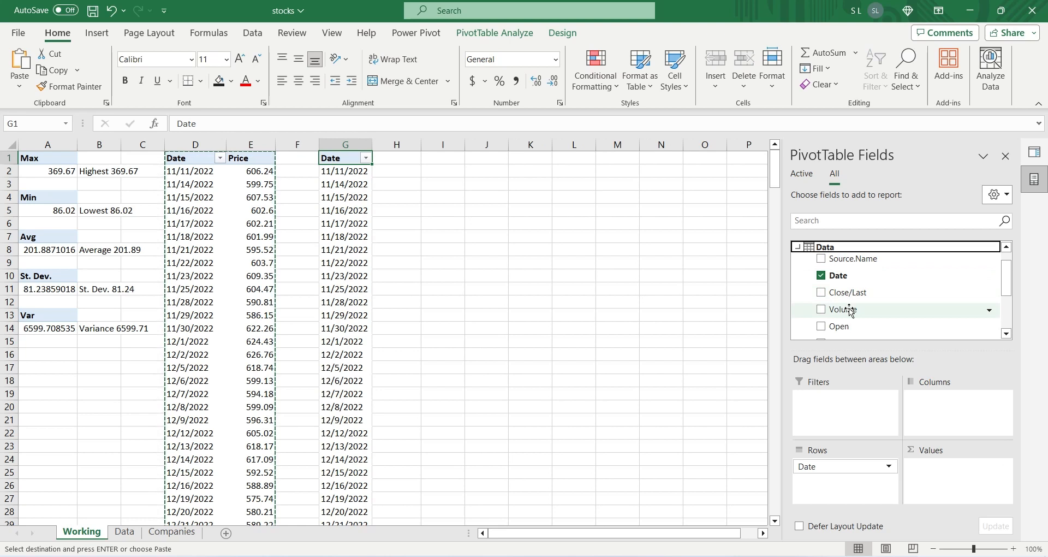
scroll(849, 309, "down", 2)
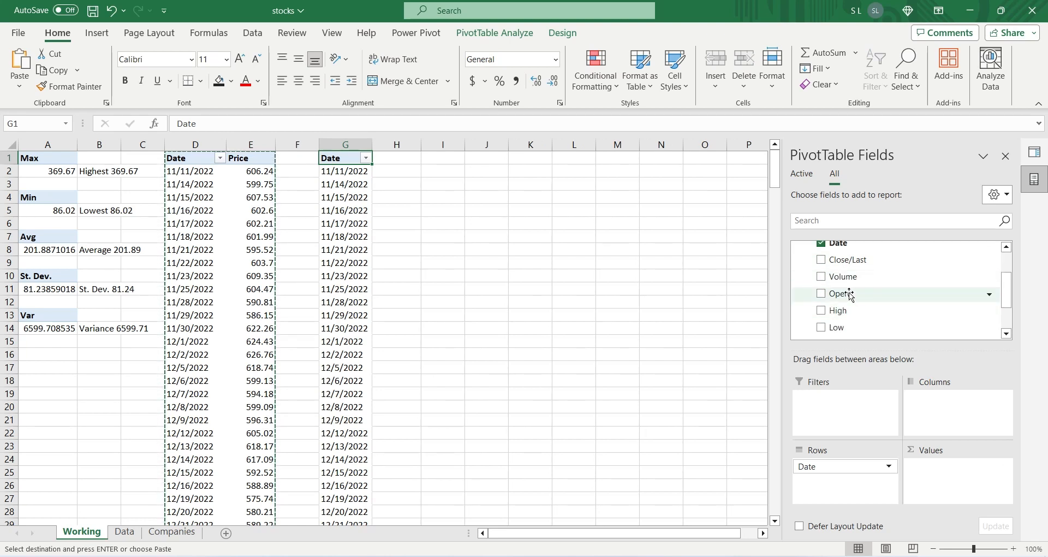
left_click_drag(849, 295, 924, 471)
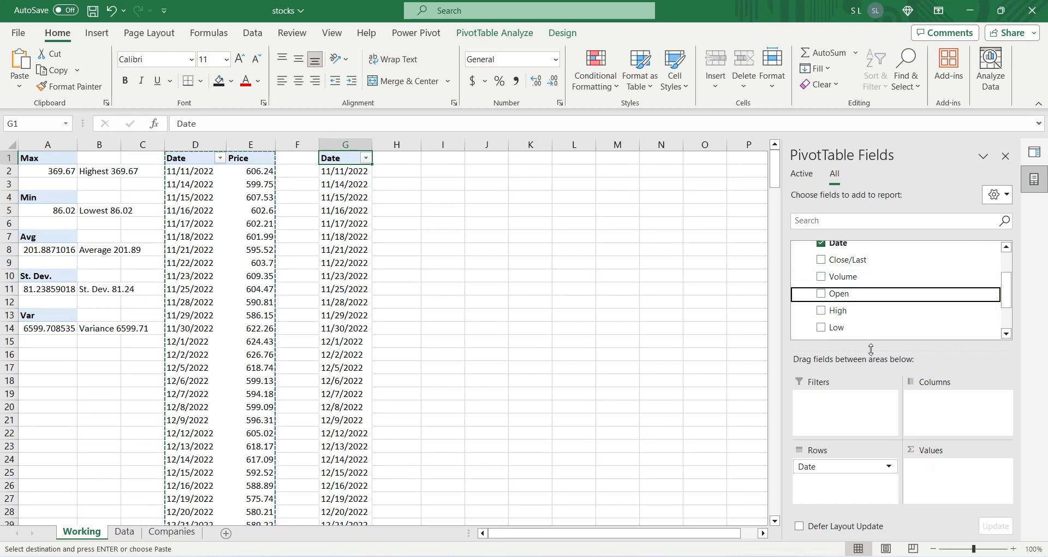
left_click_drag(847, 310, 923, 479)
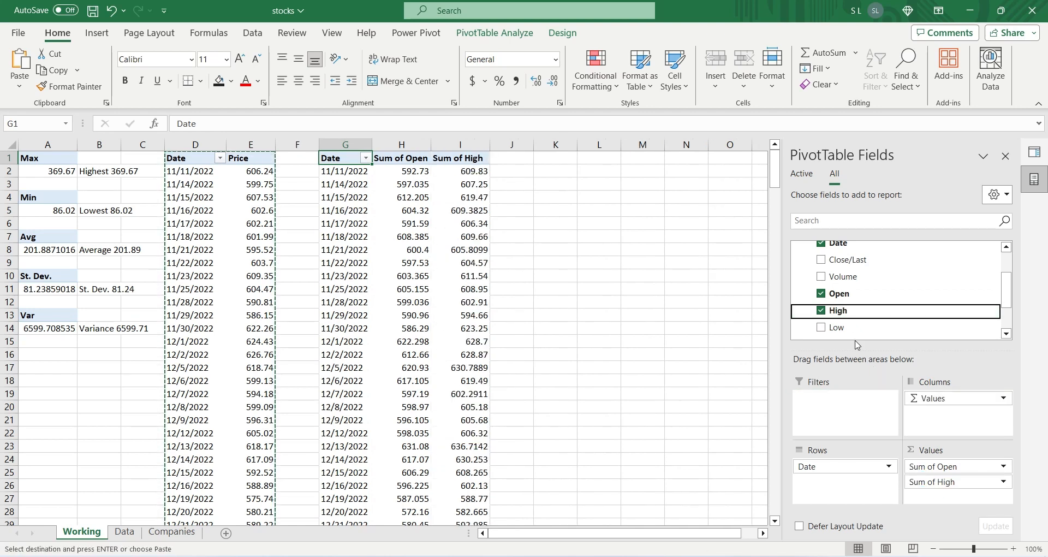
left_click_drag(851, 328, 943, 499)
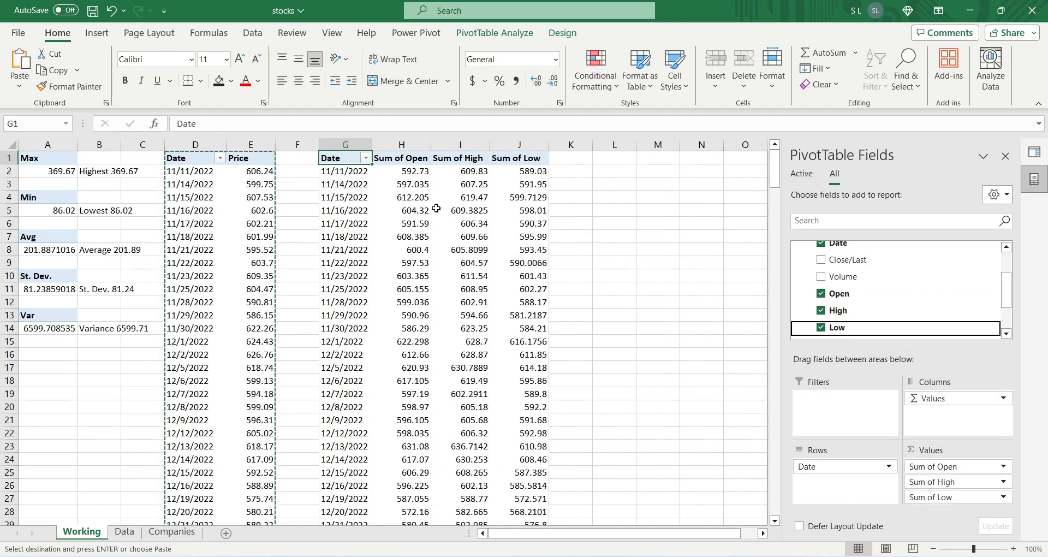
Step: Rename the Sum of Open, Sum of High and Sum of Low headers in H1:J1 to Open, High and Low
left_click(395, 158)
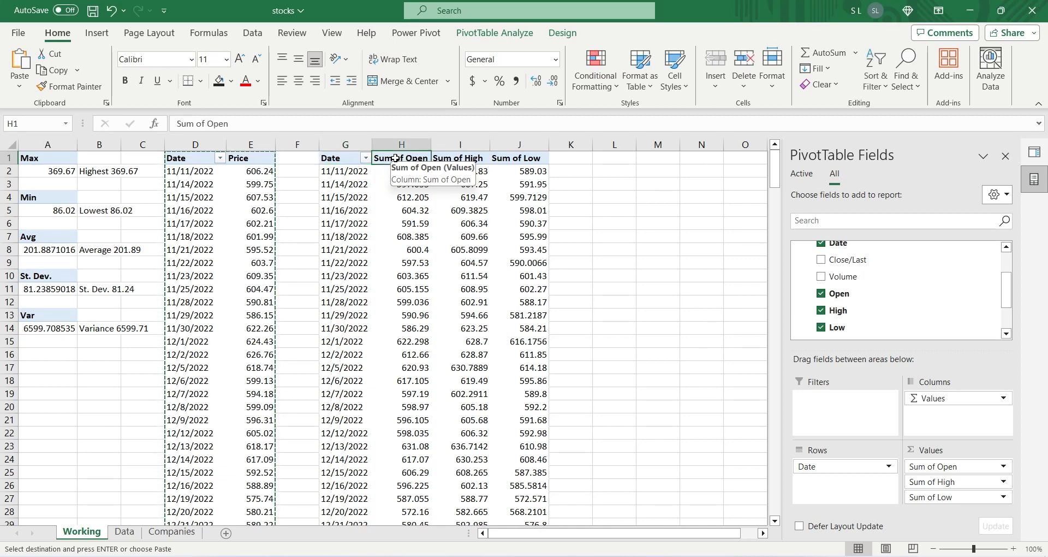
type("Open")
key("Tab")
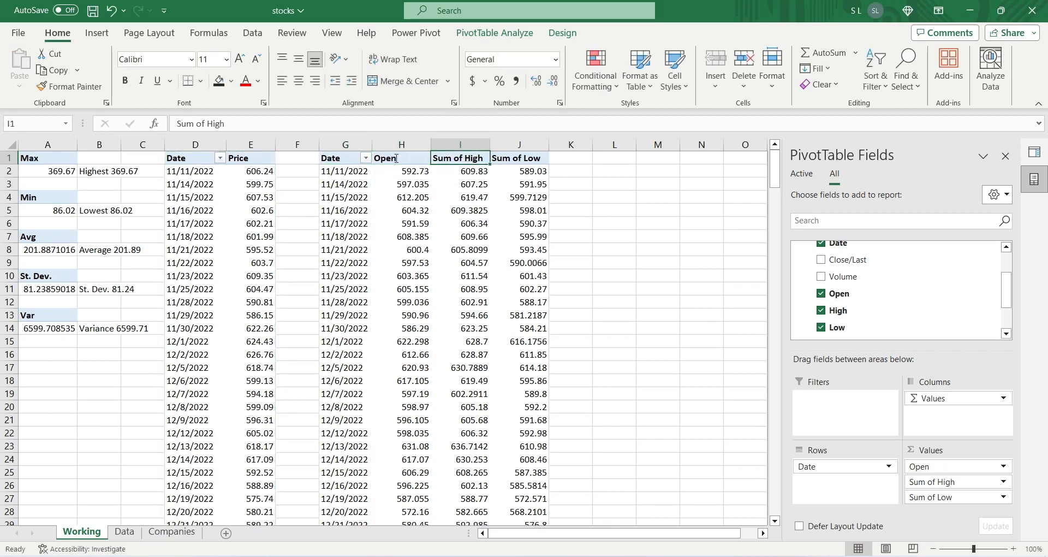
type("High")
key("Tab")
type("Loqw")
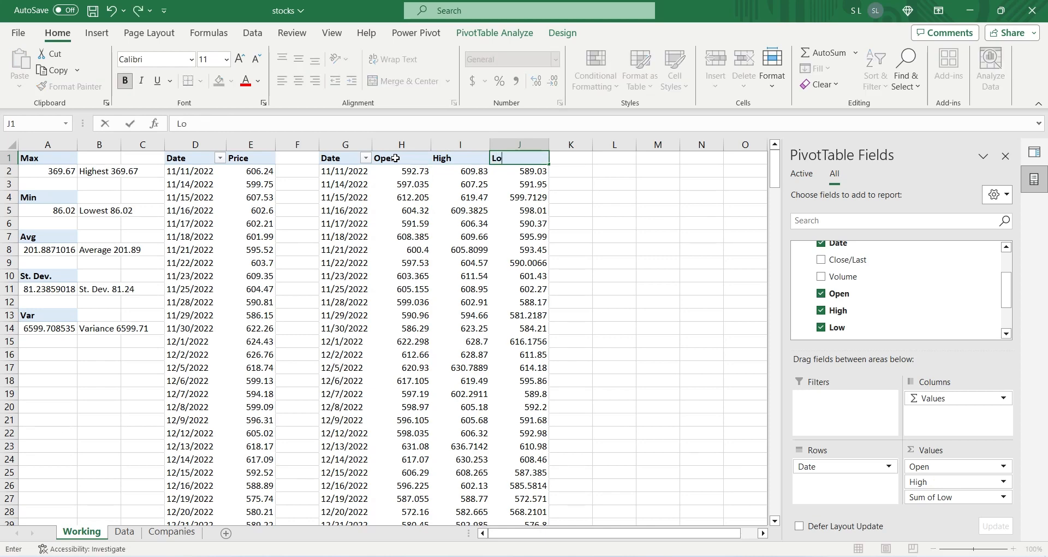
type("w")
key("Return")
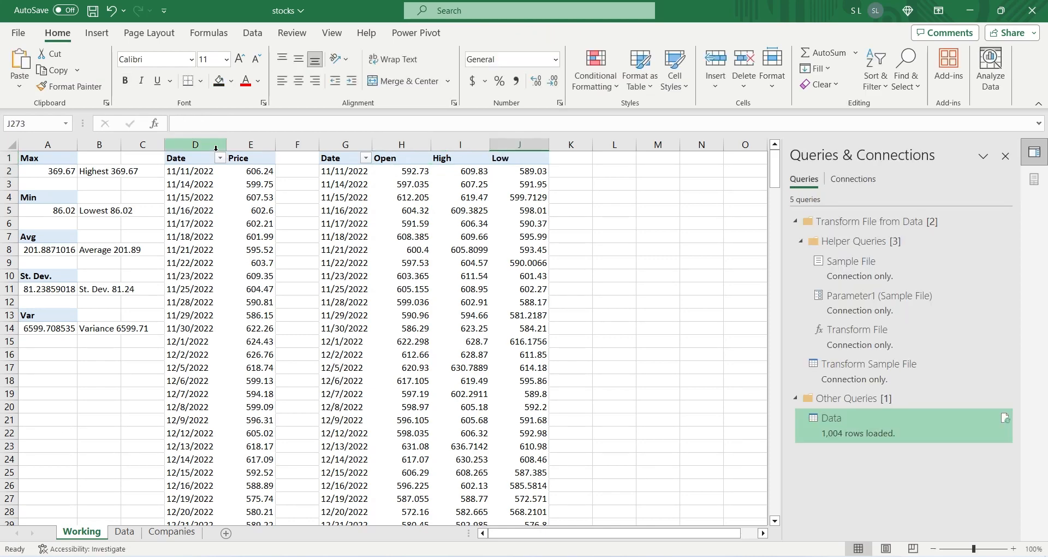
Step: Copy the Date and Price PivotTable in columns D:E and paste it at L1
left_click_drag(215, 148, 250, 144)
key("ctrl+c")
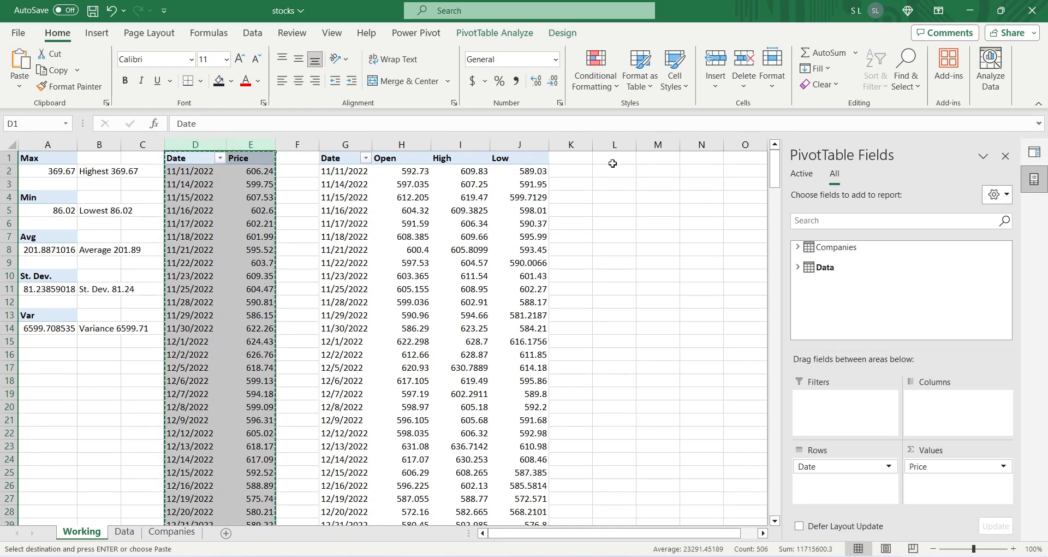
left_click(612, 163)
key("ctrl+v")
left_click(645, 225)
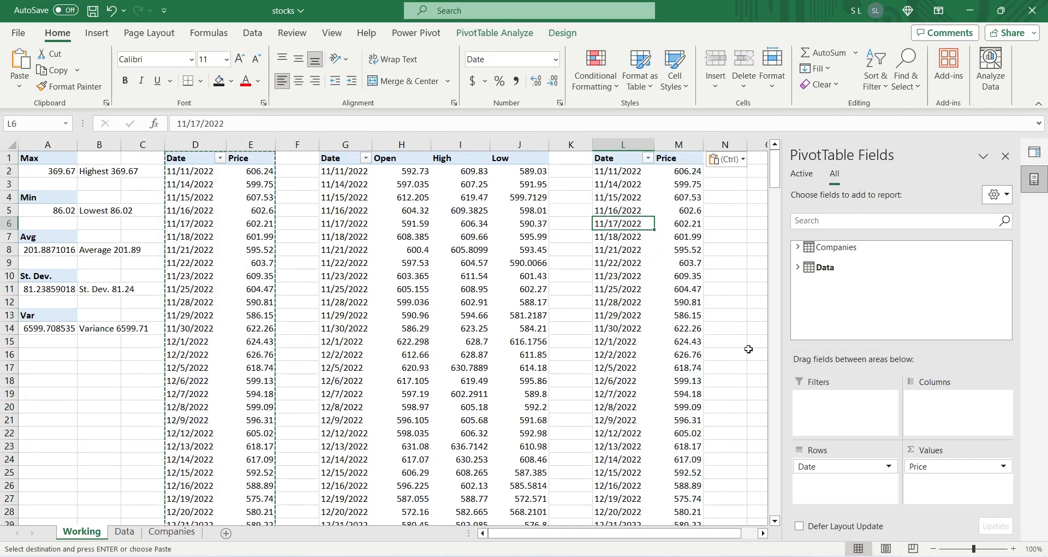
Step: Replace the Price value field with the Data table's Volume field in the PivotTable at L1
left_click(925, 463)
left_click(931, 436)
left_click(798, 266)
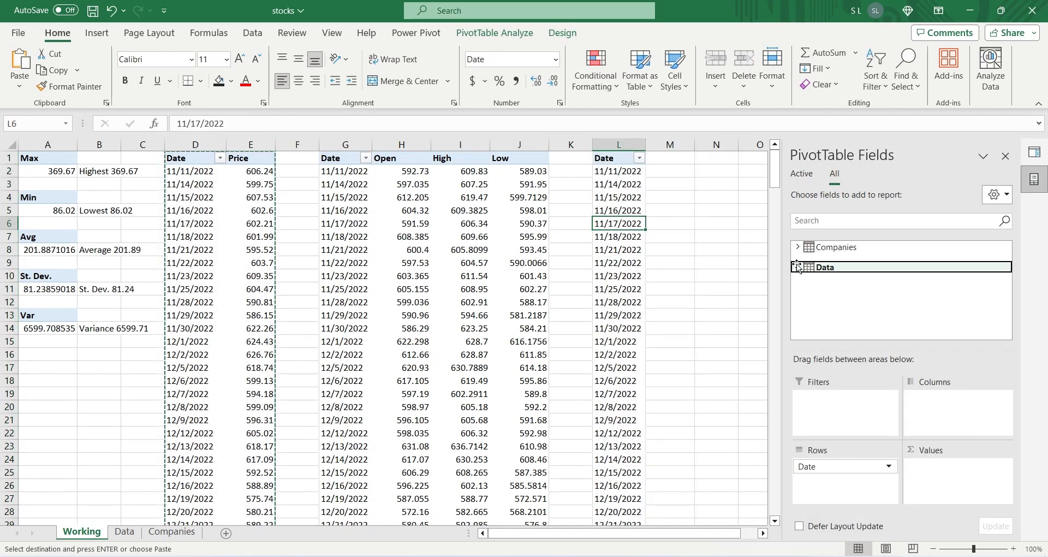
left_click_drag(843, 309, 935, 473)
Step: Rename the Sum of Volume value field to Volume and format it as Accounting with no symbol and 0 decimal places
left_click(939, 466)
left_click(940, 457)
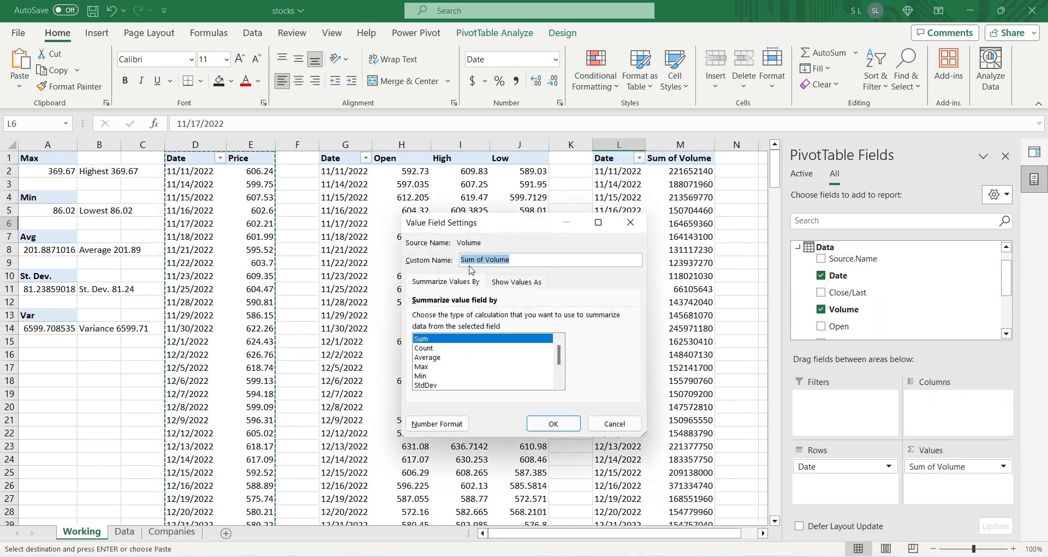
left_click_drag(484, 260, 339, 256)
left_click(448, 424)
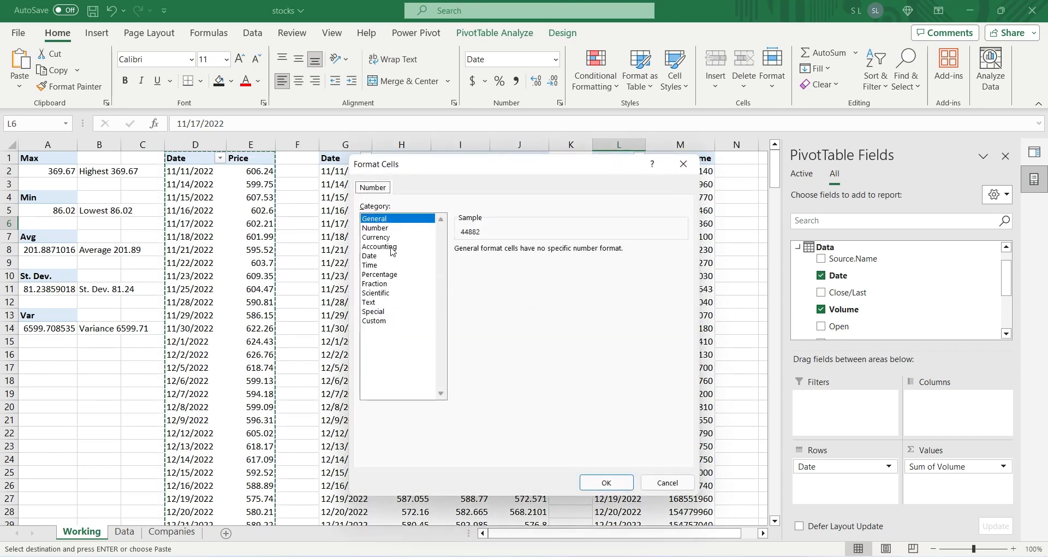
left_click(392, 247)
left_click(513, 266)
left_click(506, 277)
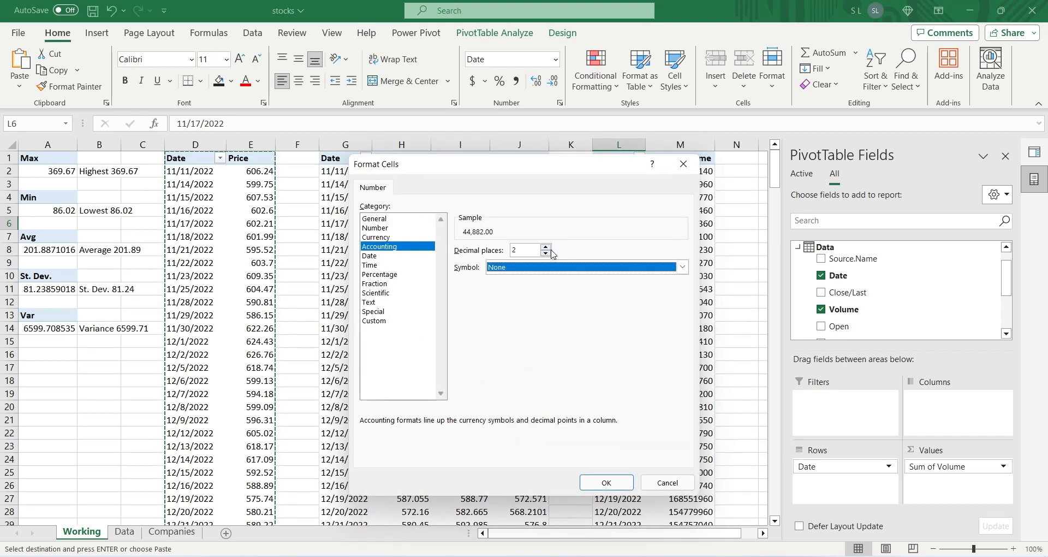
left_click(548, 253)
left_click(606, 482)
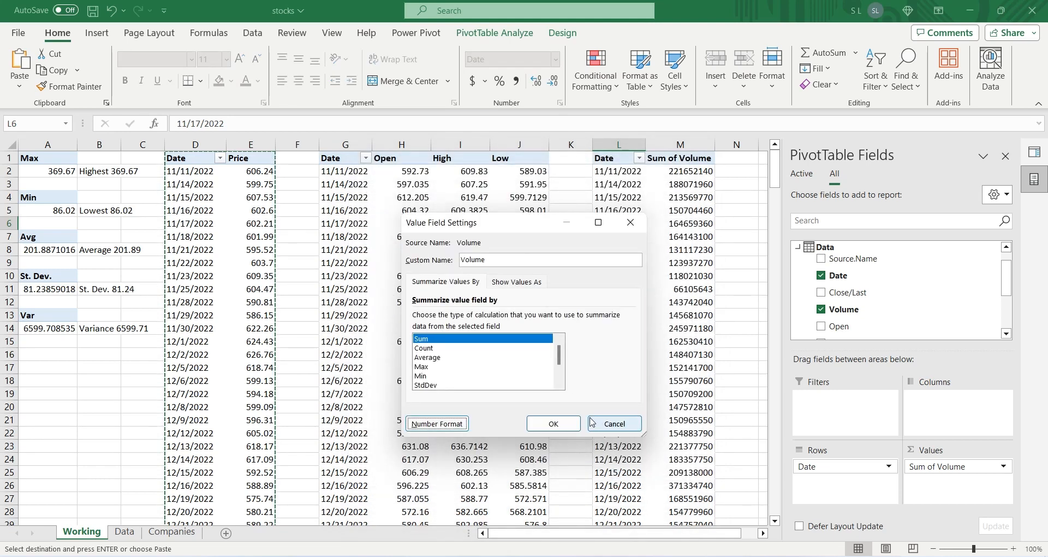
left_click(614, 423)
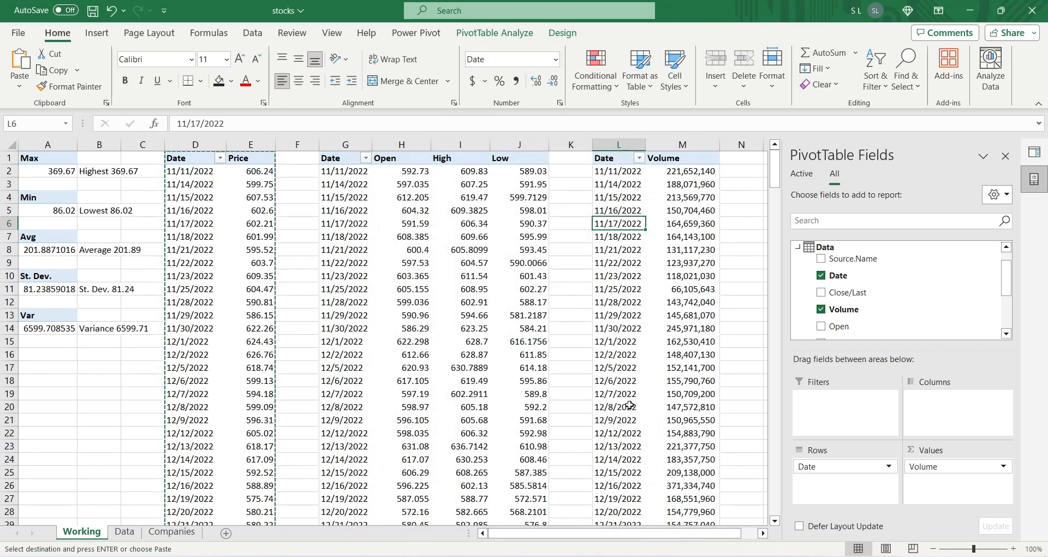
Step: Add a new worksheet named Dashboard and move it in front of the Working sheet
left_click(297, 472)
left_click(226, 534)
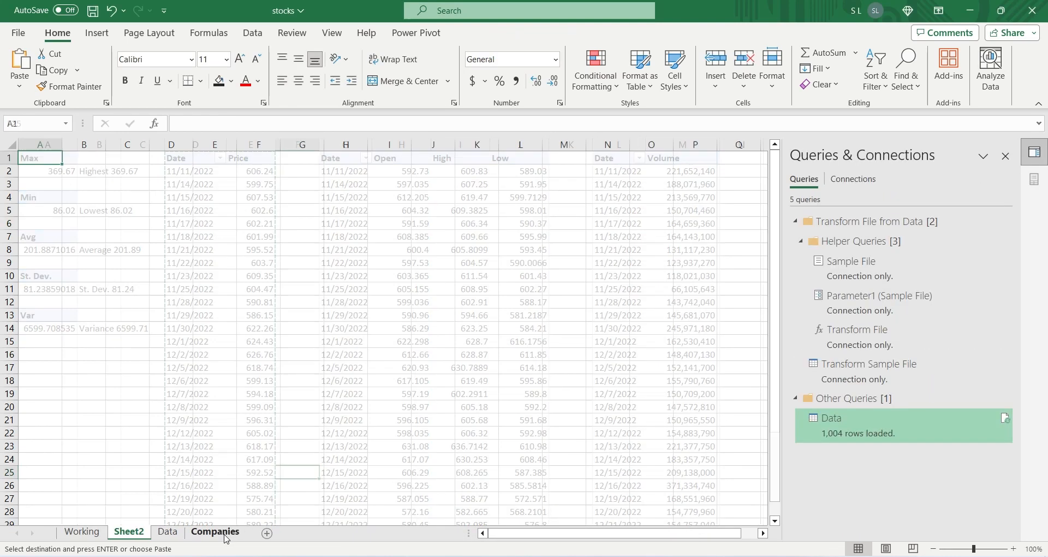
double_click(129, 532)
type("D")
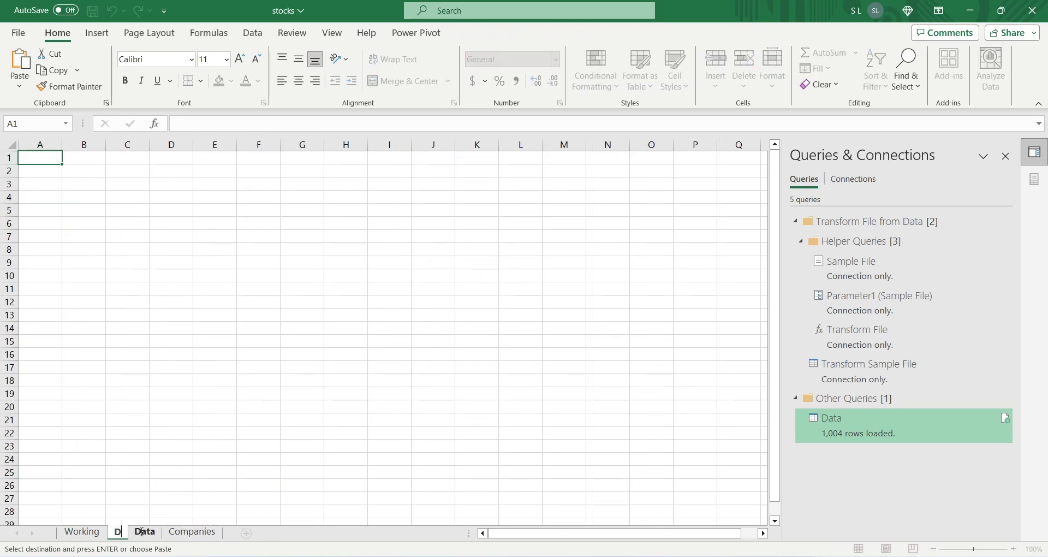
type("ashboard")
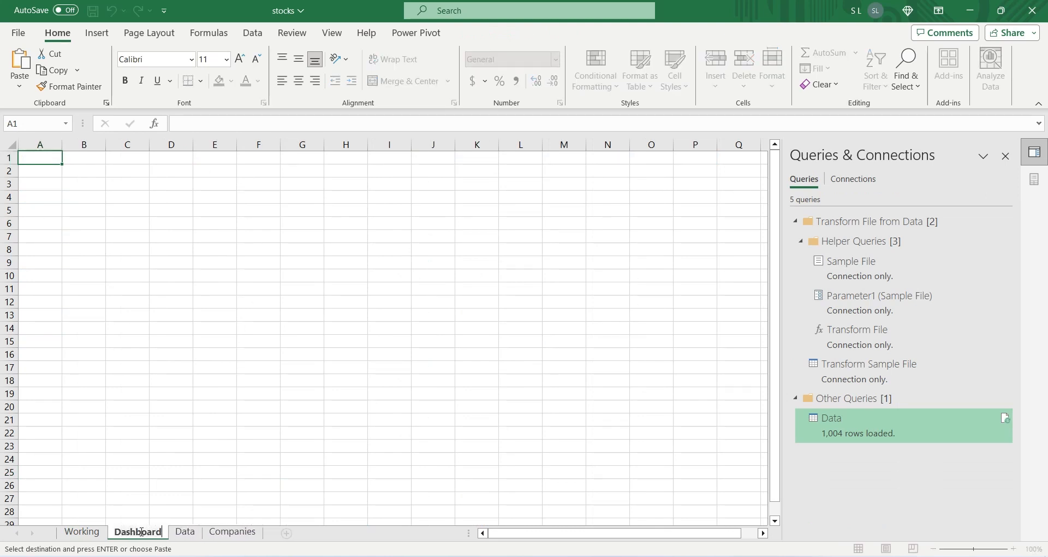
key("Return")
left_click_drag(141, 531, 75, 536)
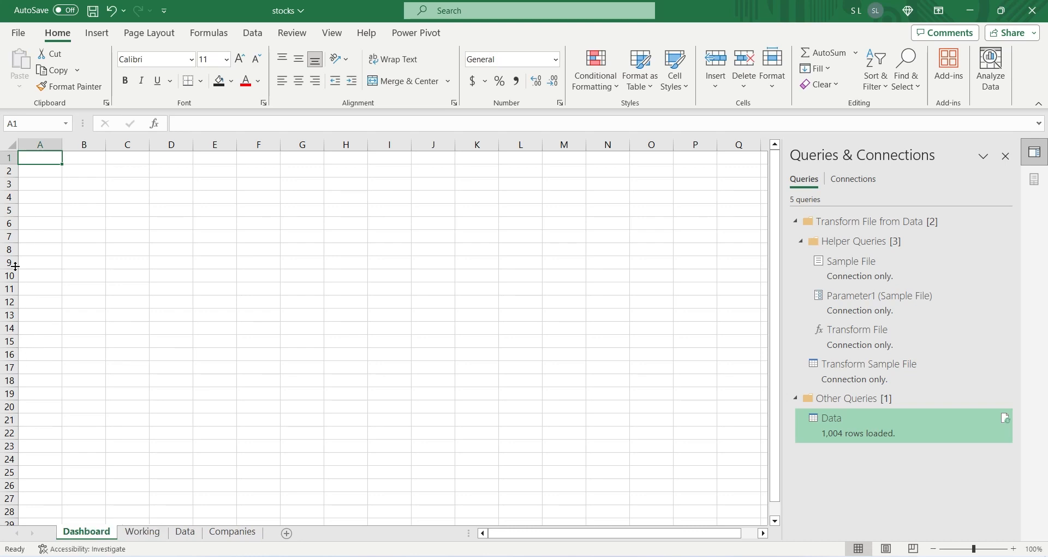
Step: Set the width of all columns on the Dashboard sheet to 1
left_click(11, 146)
right_click(62, 147)
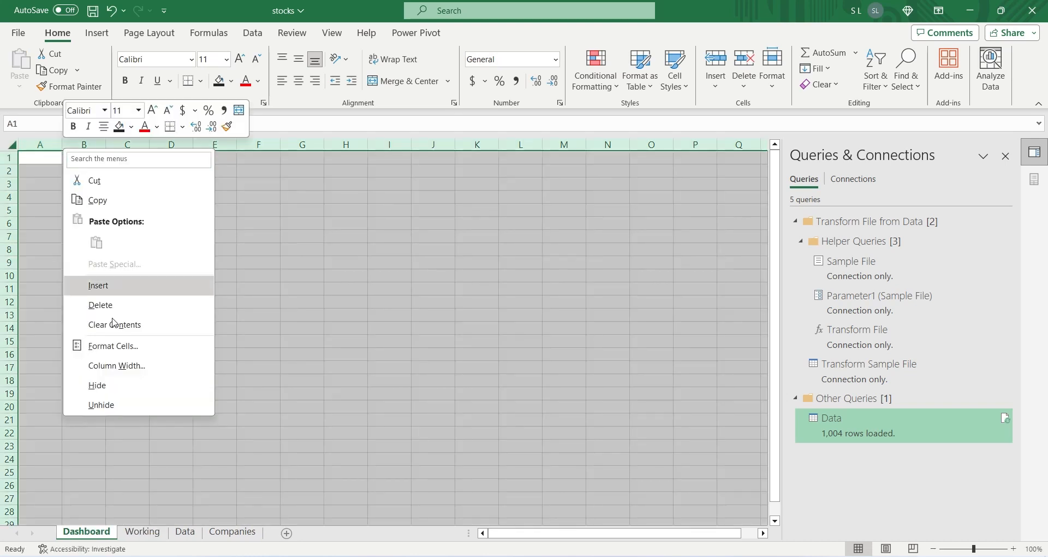
left_click(116, 365)
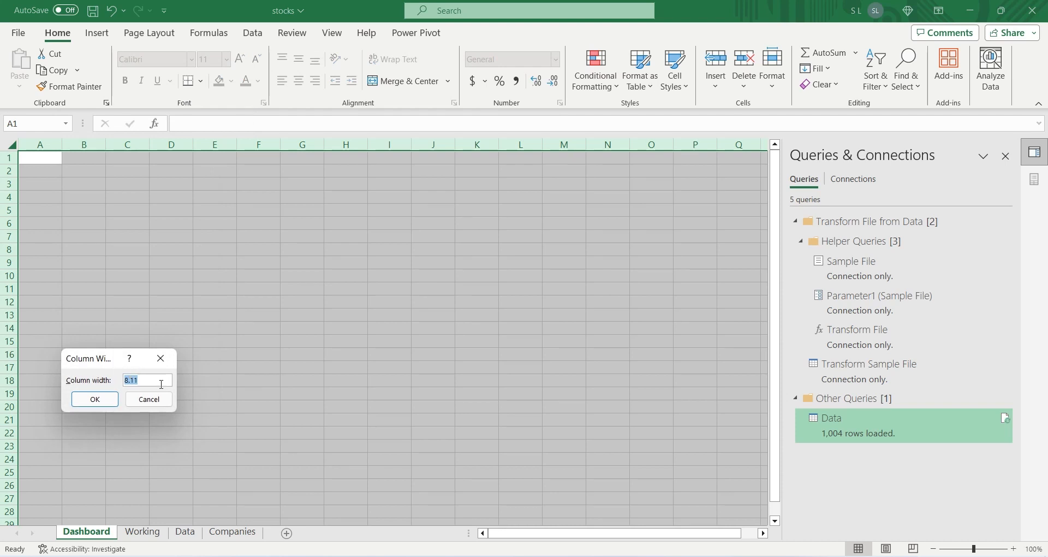
type("1")
key("Return")
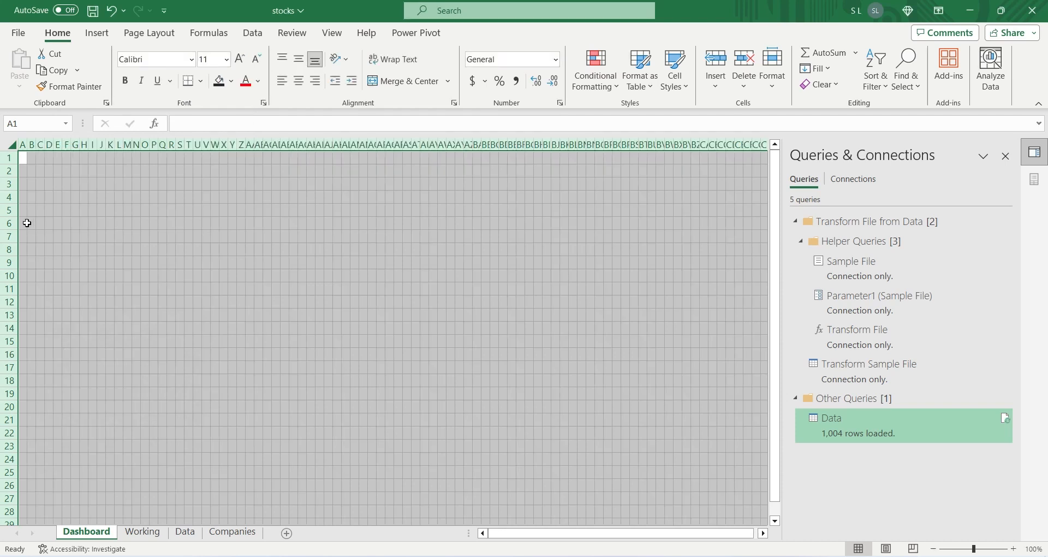
Step: Set the height of all rows on the Dashboard sheet to 10
right_click(11, 196)
left_click(66, 418)
type("10")
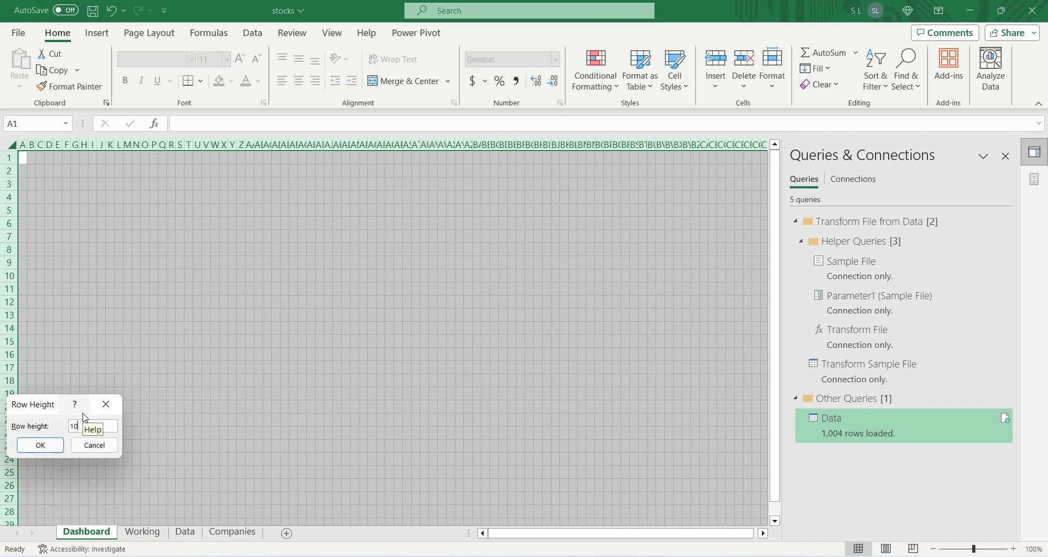
key("Return")
left_click(95, 321)
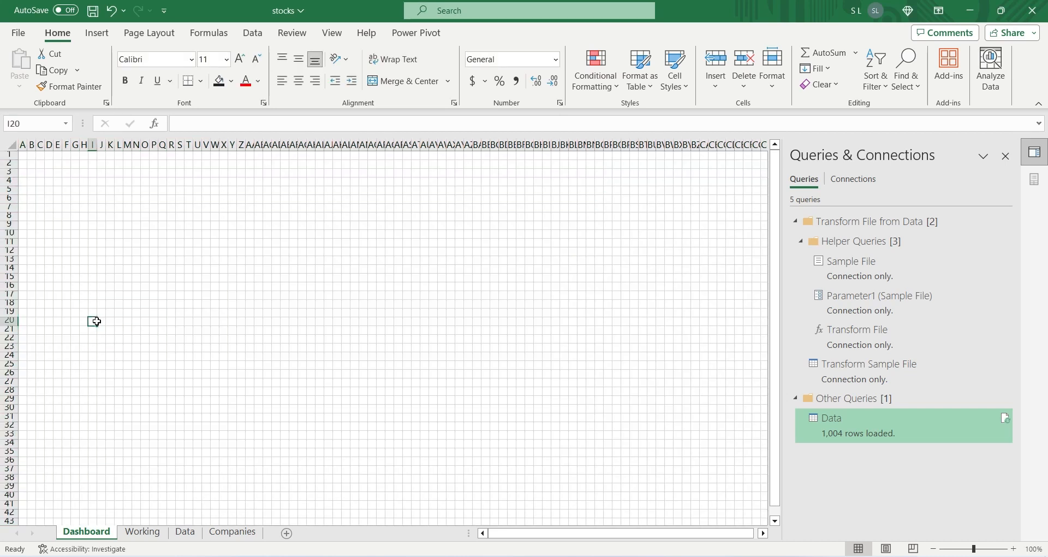
left_click(111, 242)
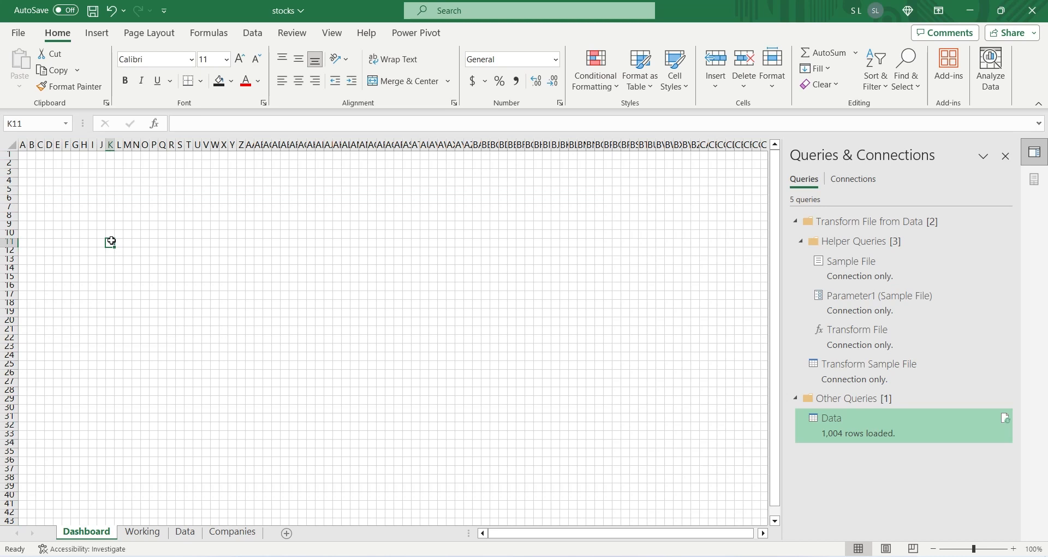
Step: Protect the Dashboard sheet without a password, allowing users only to edit objects
right_click(94, 534)
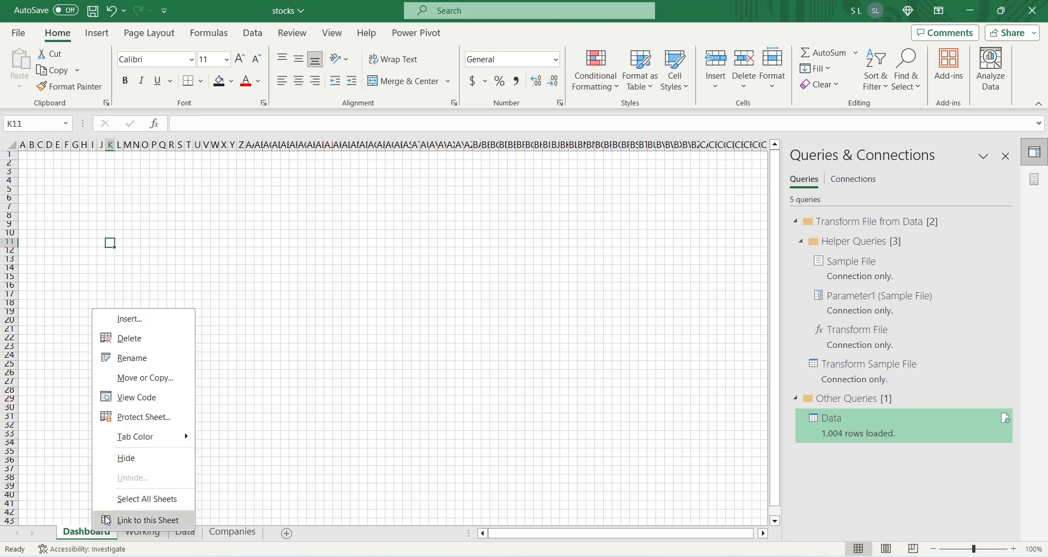
left_click(140, 427)
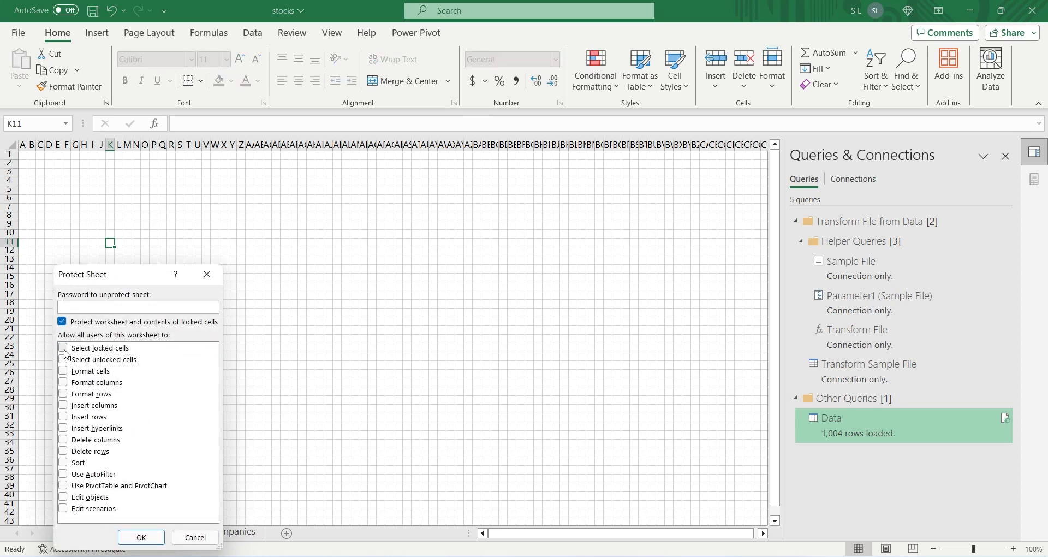
left_click(65, 498)
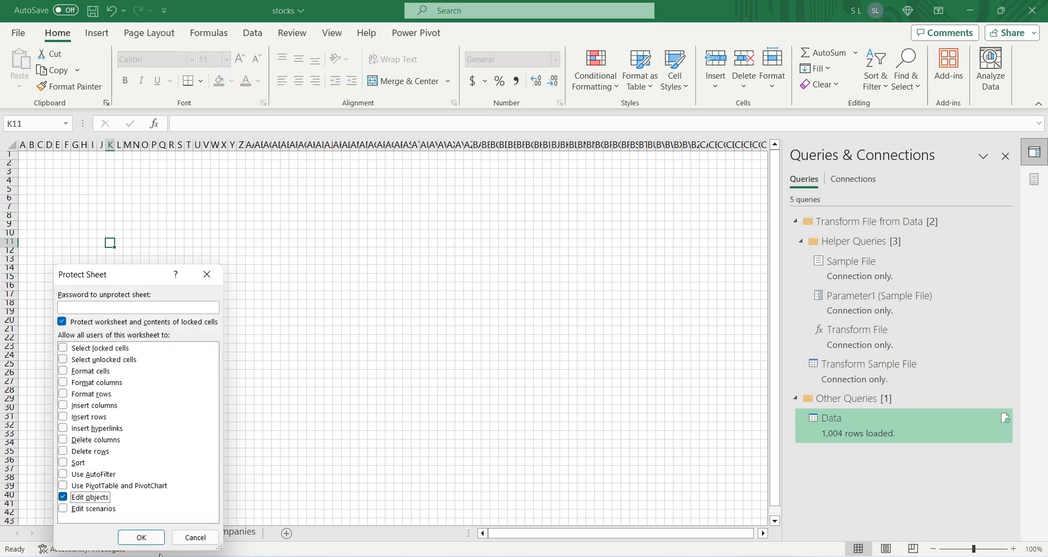
left_click(143, 537)
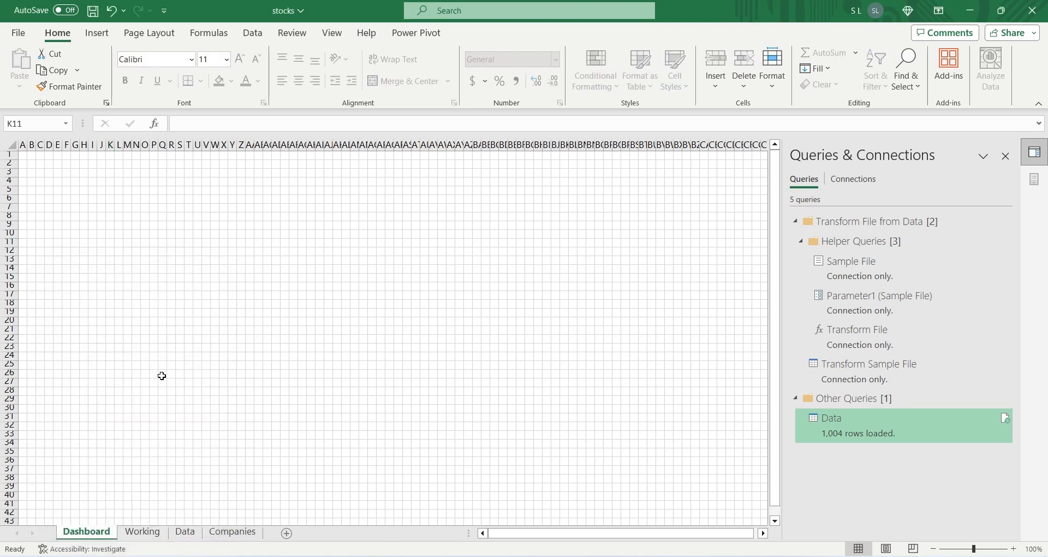
Step: Close the Queries & Connections pane and turn on Snap to Grid for the Dashboard sheet
left_click(1005, 157)
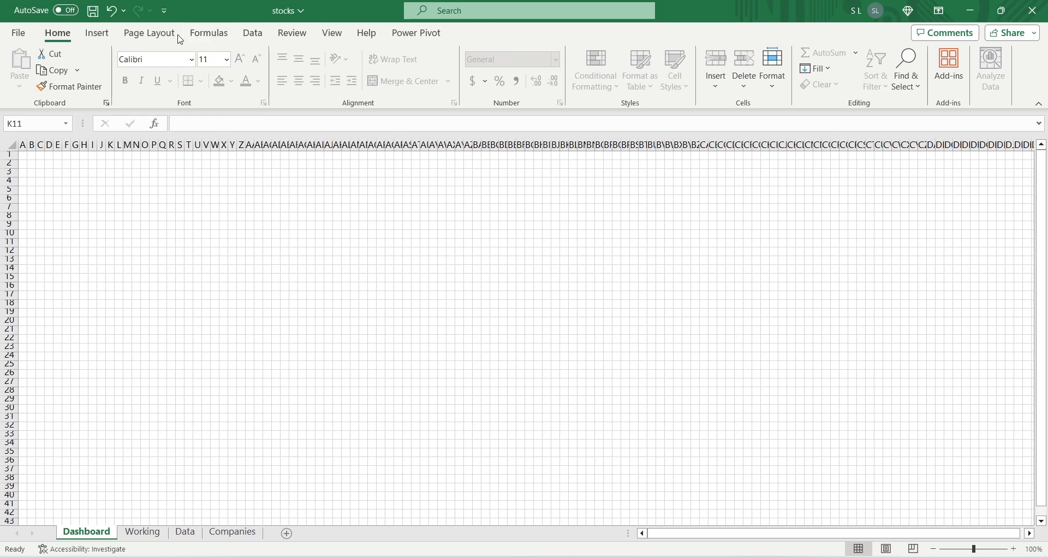
left_click(150, 34)
left_click(681, 90)
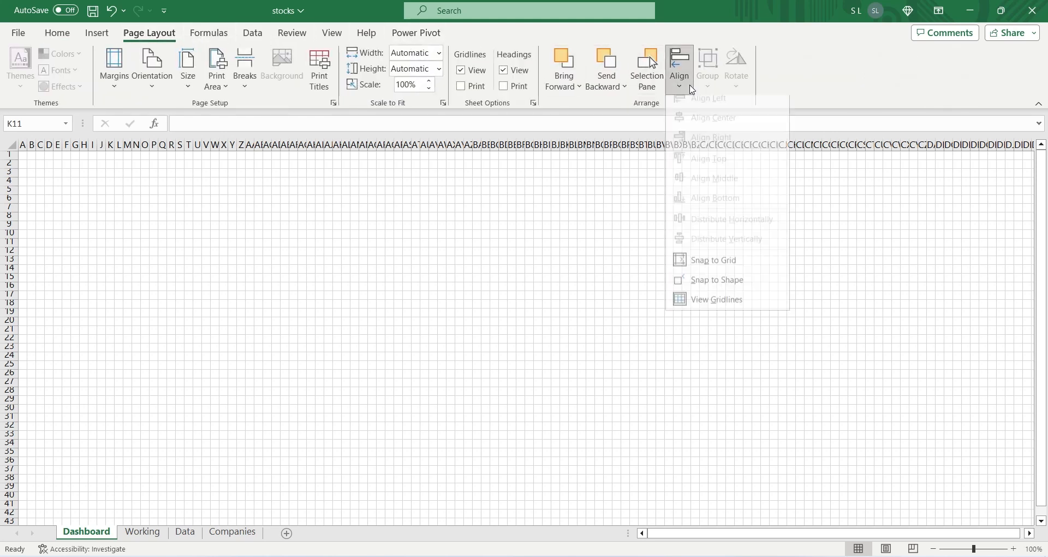
left_click(699, 273)
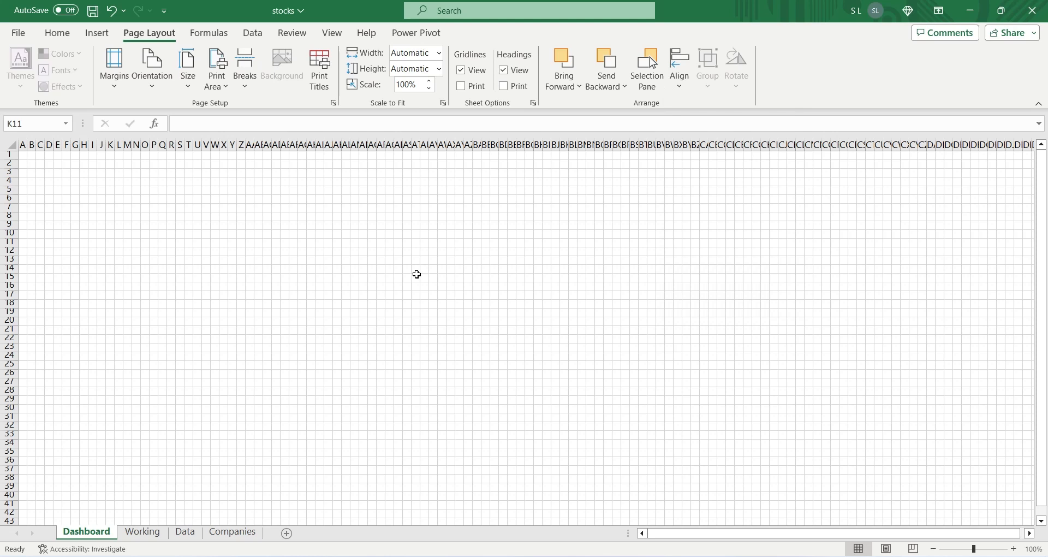
Step: Insert a wide text box on the Dashboard sheet, starting at B2 and spanning rows 2 to 5
left_click(97, 33)
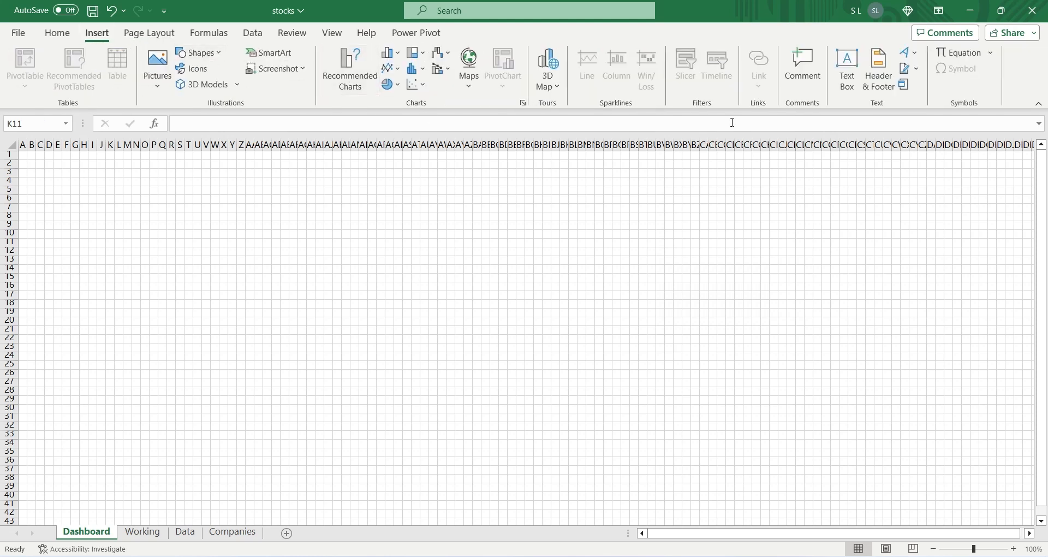
left_click(847, 69)
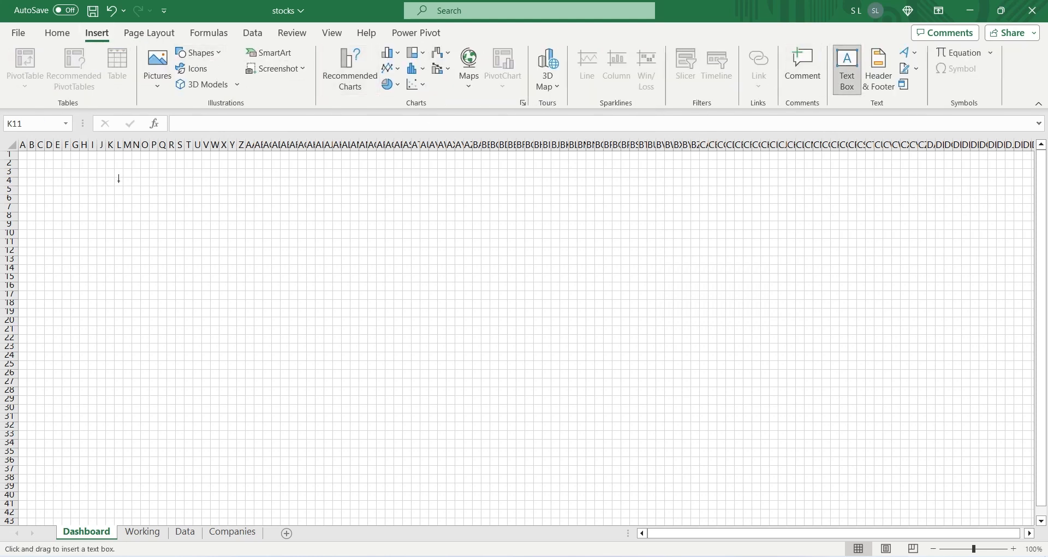
mouse_move(36, 160)
left_mouse_down()
mouse_move(49, 181)
mouse_move(133, 201)
mouse_move(335, 194)
left_mouse_up()
left_click_drag(251, 194, 243, 193)
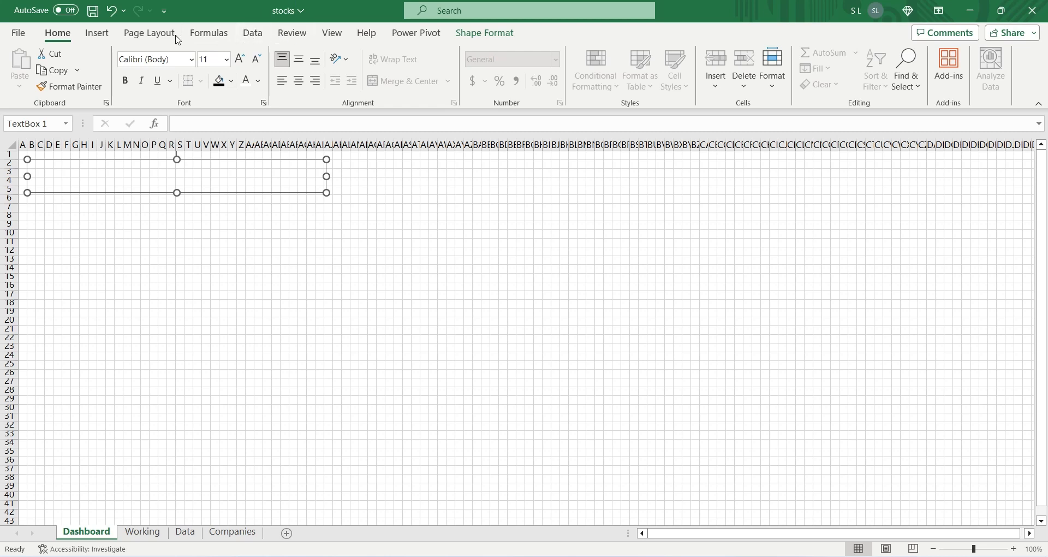
Step: Turn on Snap to Grid for the Dashboard sheet and nudge the text box sideways and back
left_click(149, 34)
left_click(679, 76)
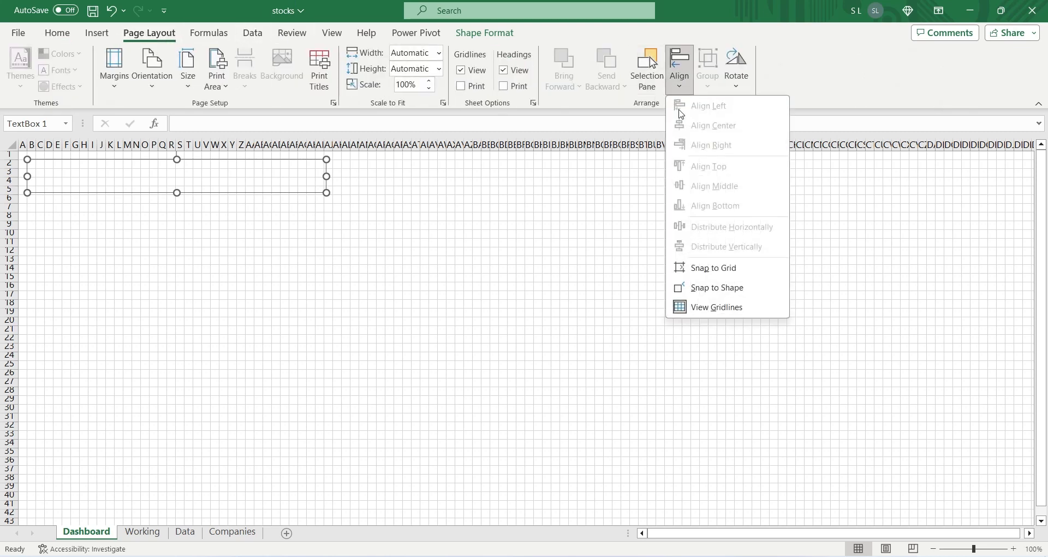
left_click(709, 267)
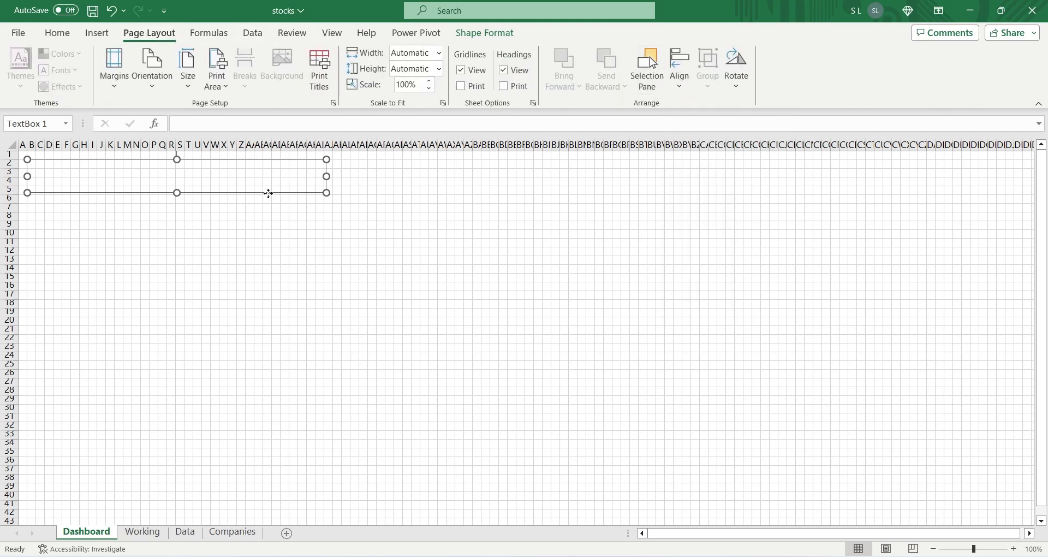
key("Right")
key("Left")
Step: Widen the text box on the Dashboard sheet to about 17.29 inches
left_click_drag(325, 178, 630, 176)
left_click(512, 33)
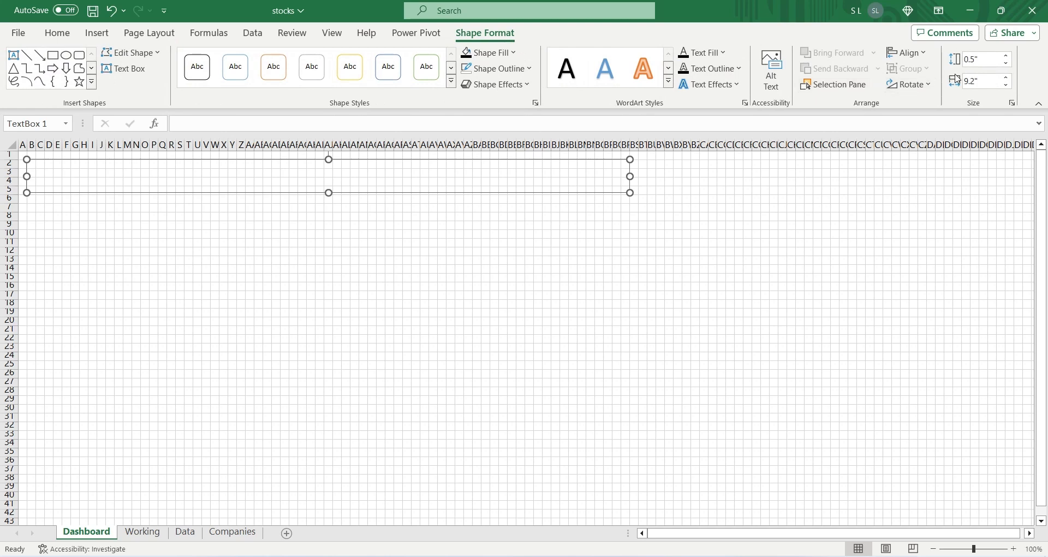
left_click_drag(630, 175, 837, 175)
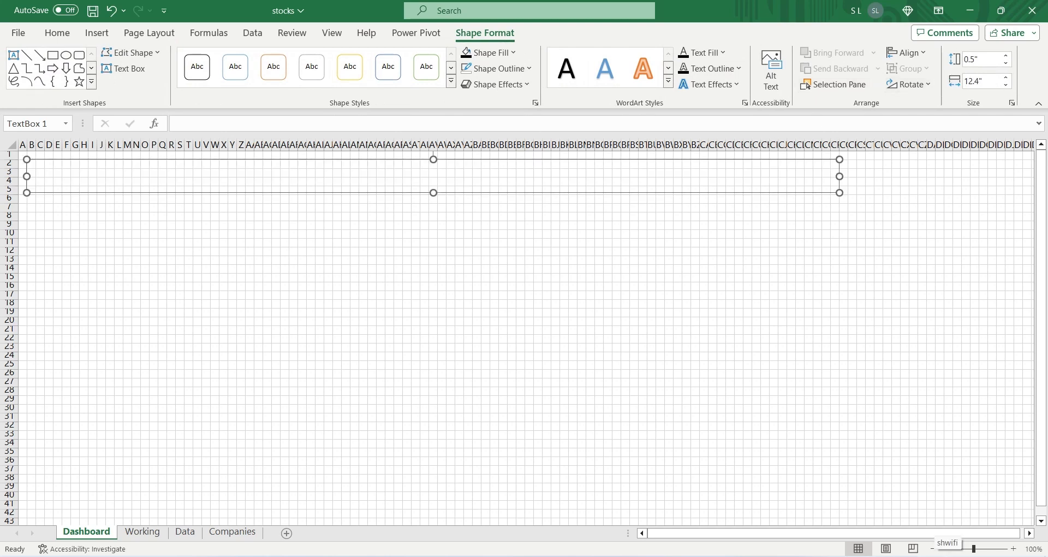
left_click(933, 548)
left_click(933, 548)
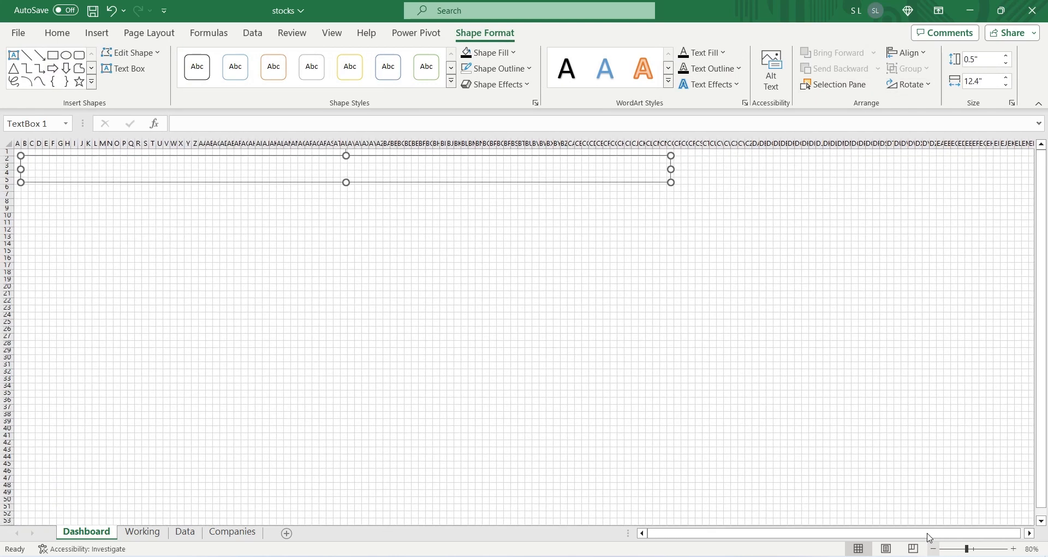
left_click(933, 549)
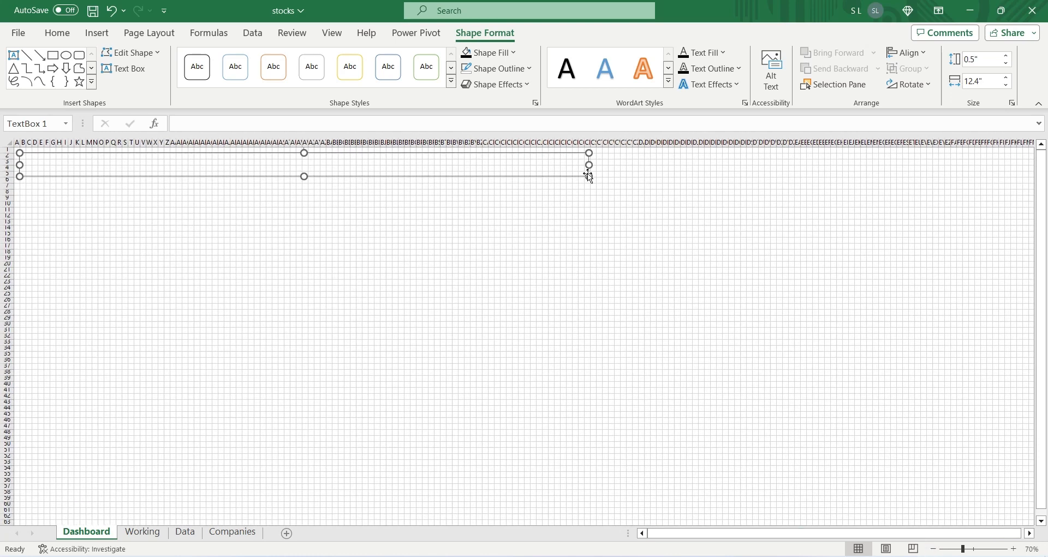
left_click_drag(588, 164, 813, 177)
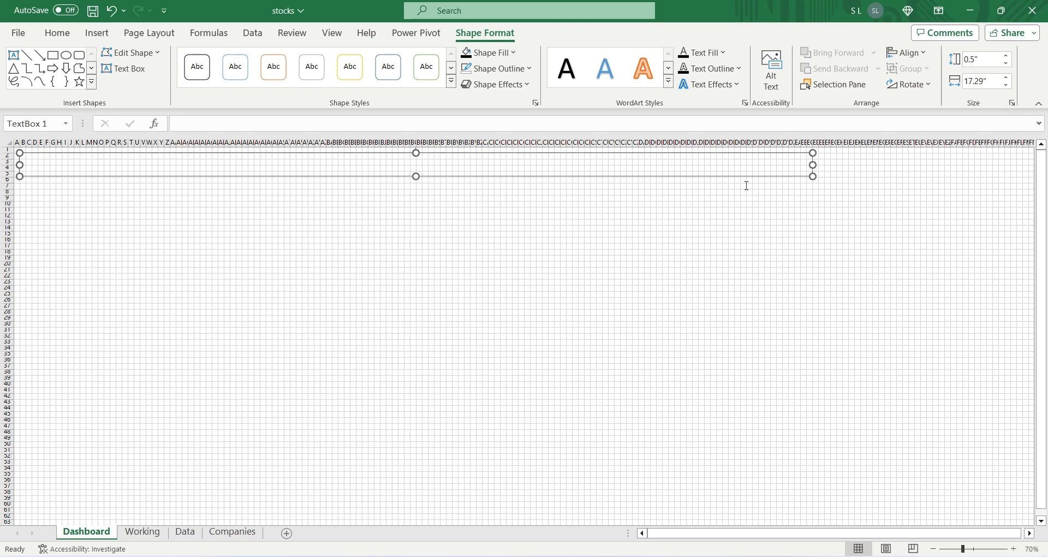
Step: Enter the title "Stock Performance" in the wide text box
left_click(389, 164)
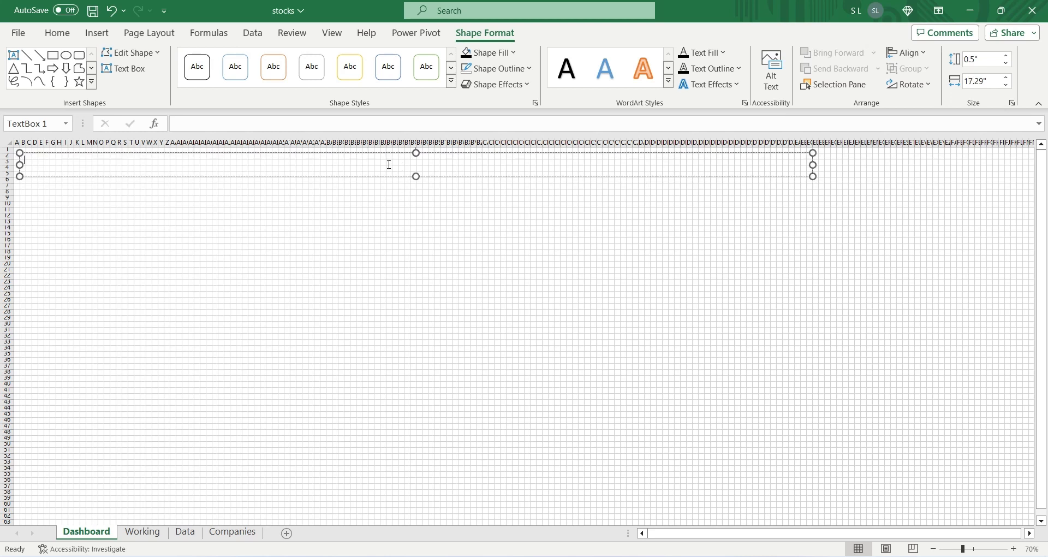
type("Stock Performance")
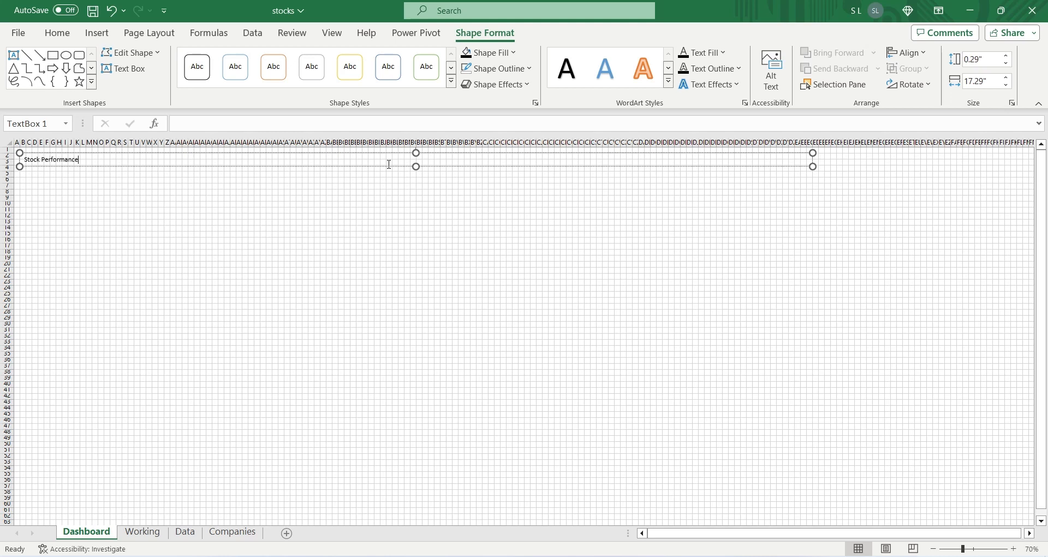
Step: Set the title text to font size 36 and center it horizontally and vertically in its box
key("ctrl+a")
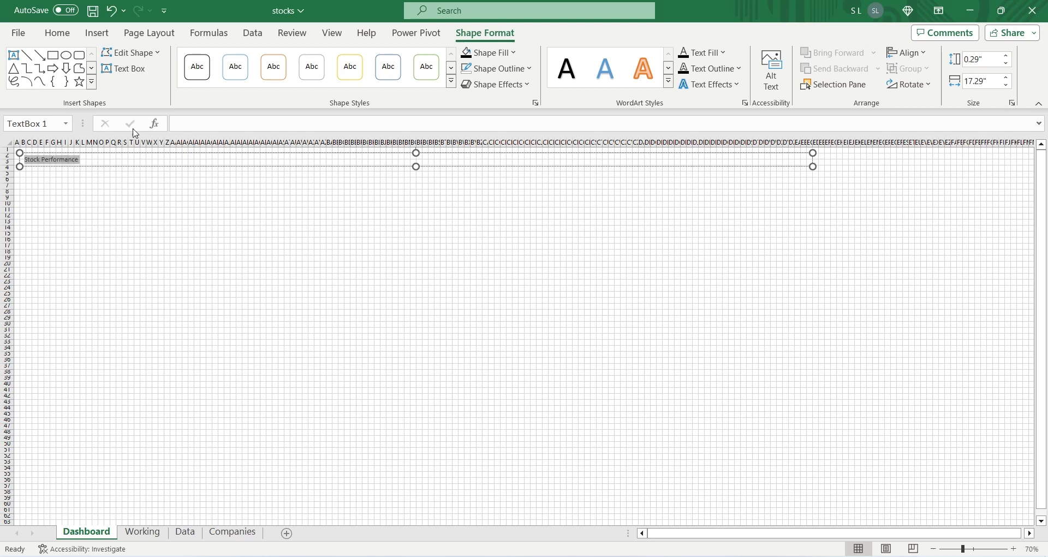
left_click(56, 33)
left_click(226, 59)
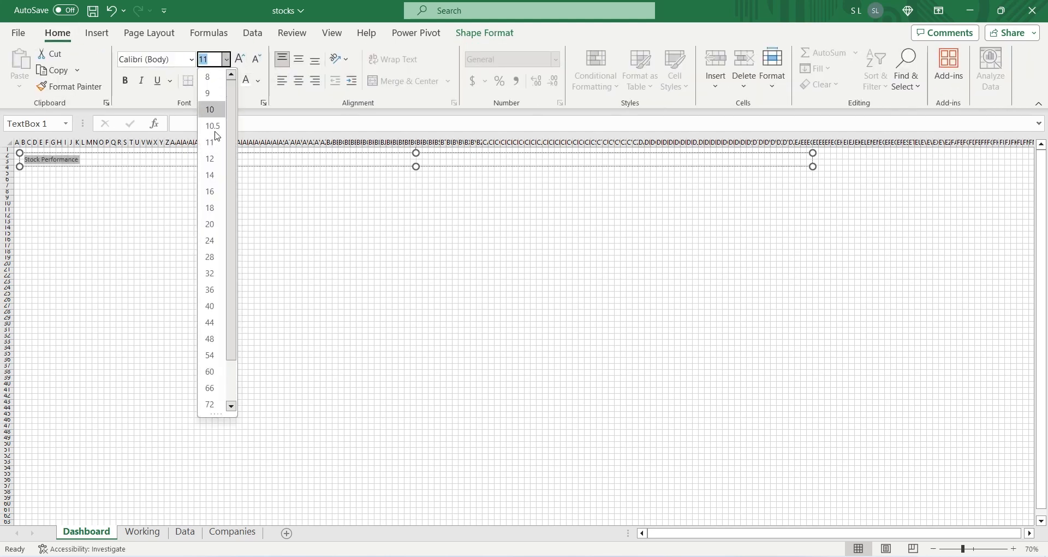
left_click(217, 295)
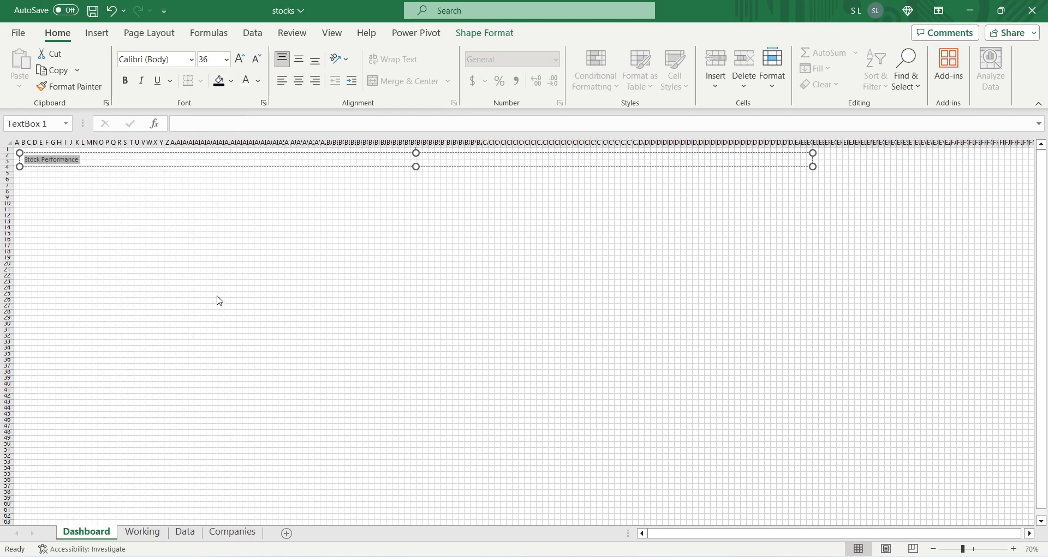
left_click(298, 81)
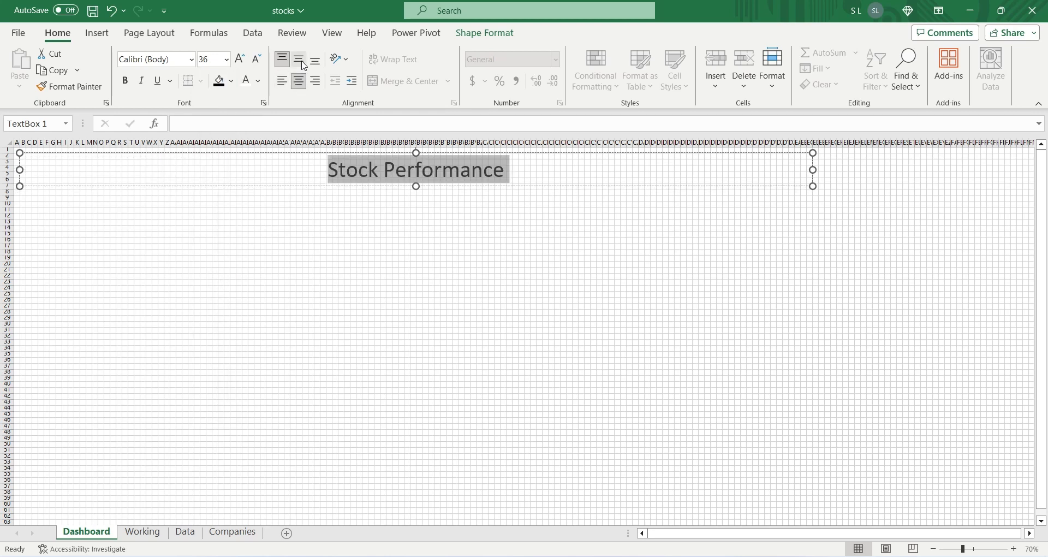
left_click(300, 61)
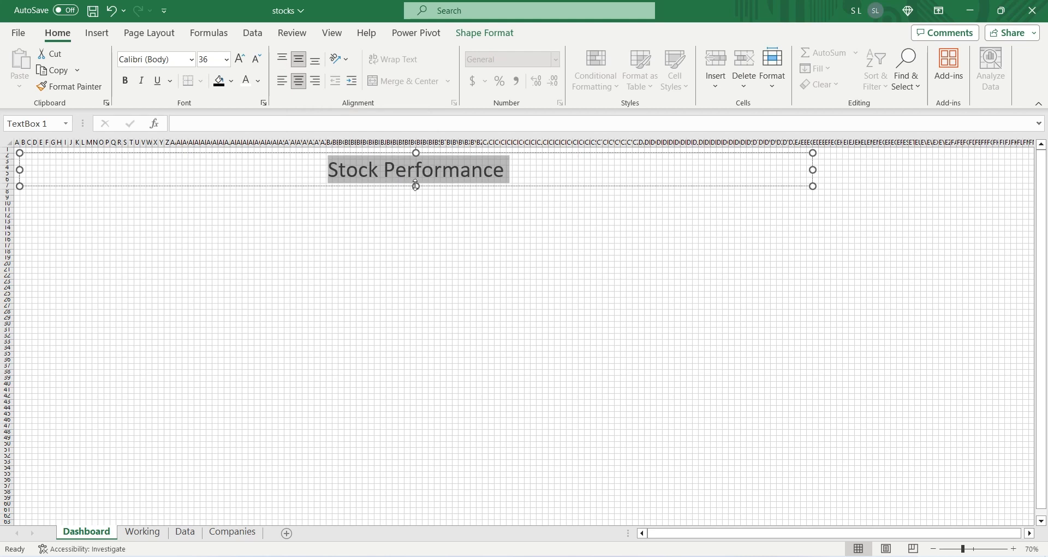
Step: Extend the title box to about 0.79 inches high and make its text bold
left_click(416, 186)
left_click(470, 33)
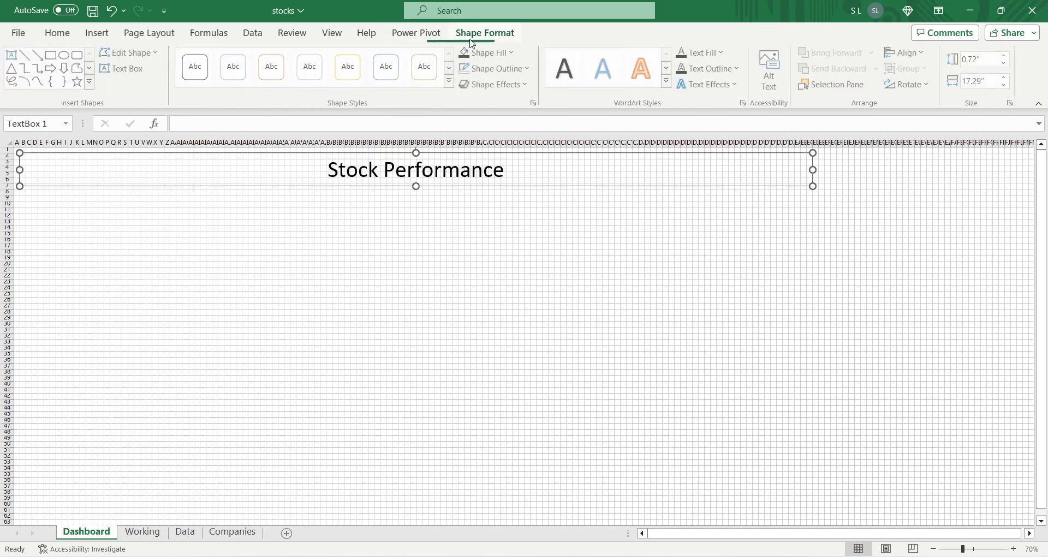
left_click_drag(415, 186, 415, 190)
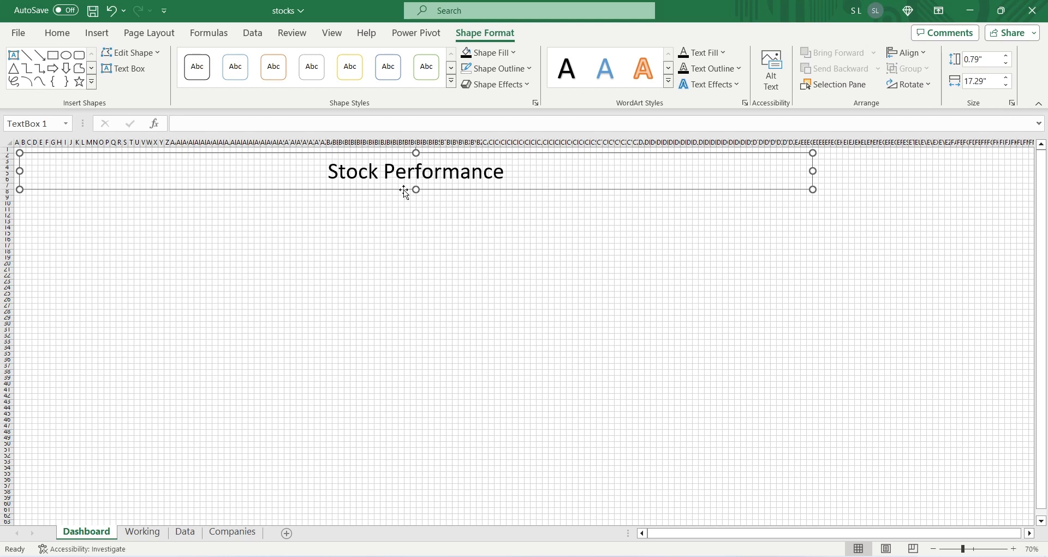
key("ctrl+b")
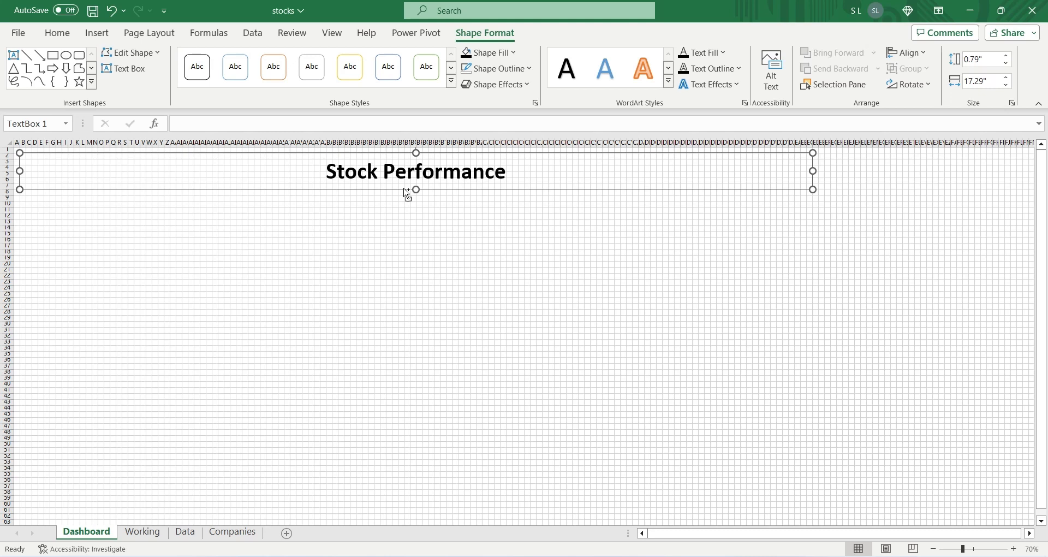
Step: Unprotect the Dashboard sheet and insert a slicer from the Data Model for the Company Name field of the Companies table
right_click(85, 530)
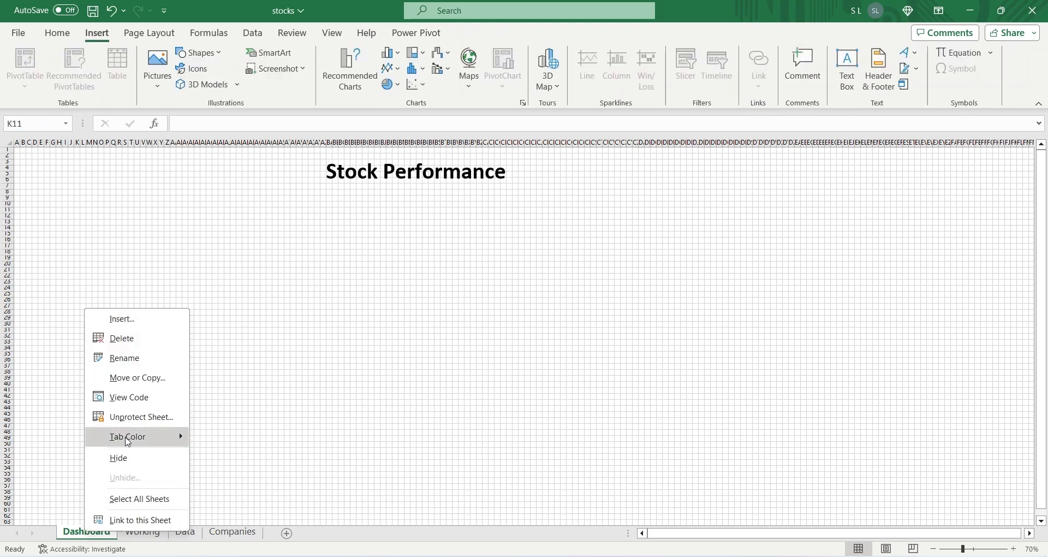
left_click(131, 417)
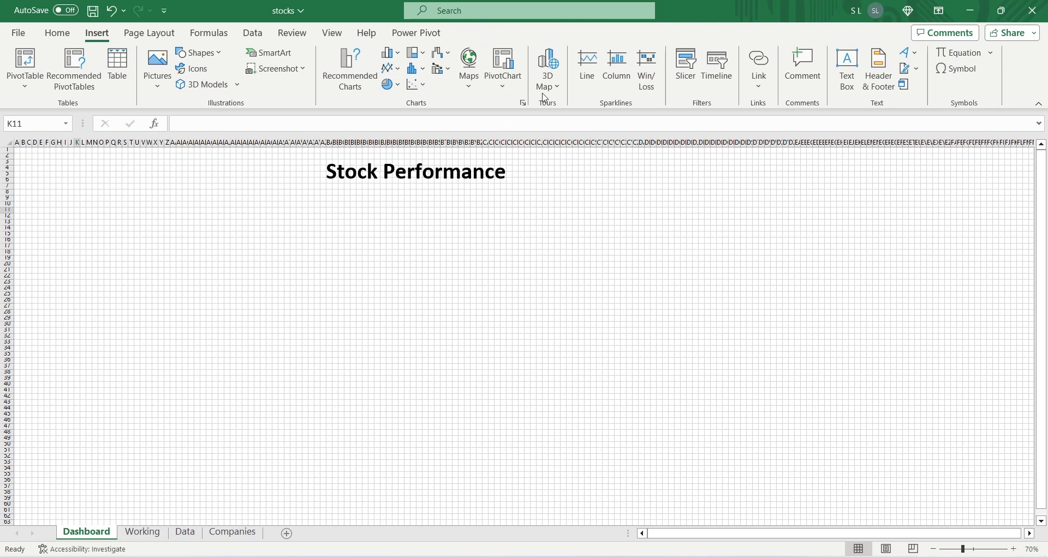
left_click(686, 71)
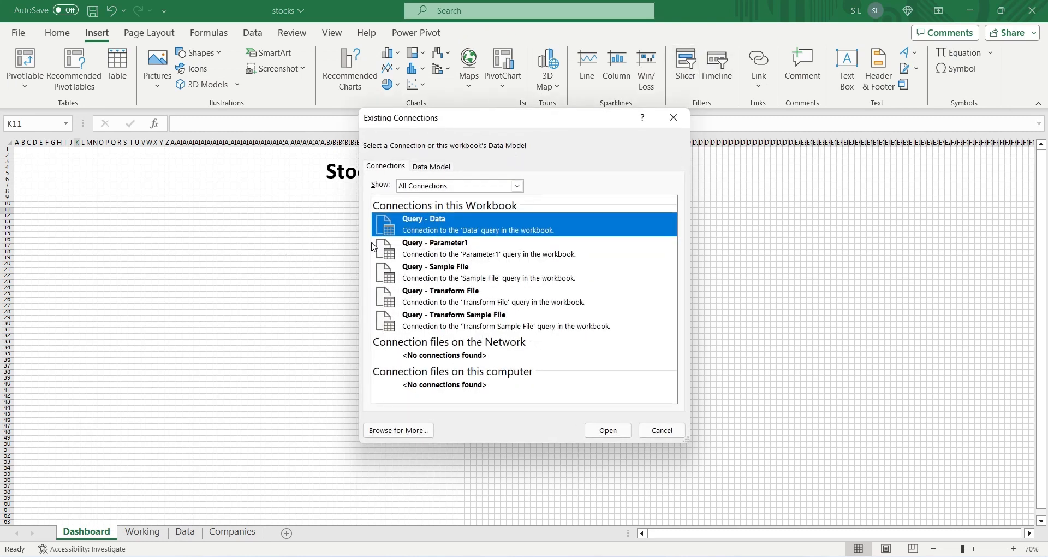
left_click(431, 167)
double_click(411, 231)
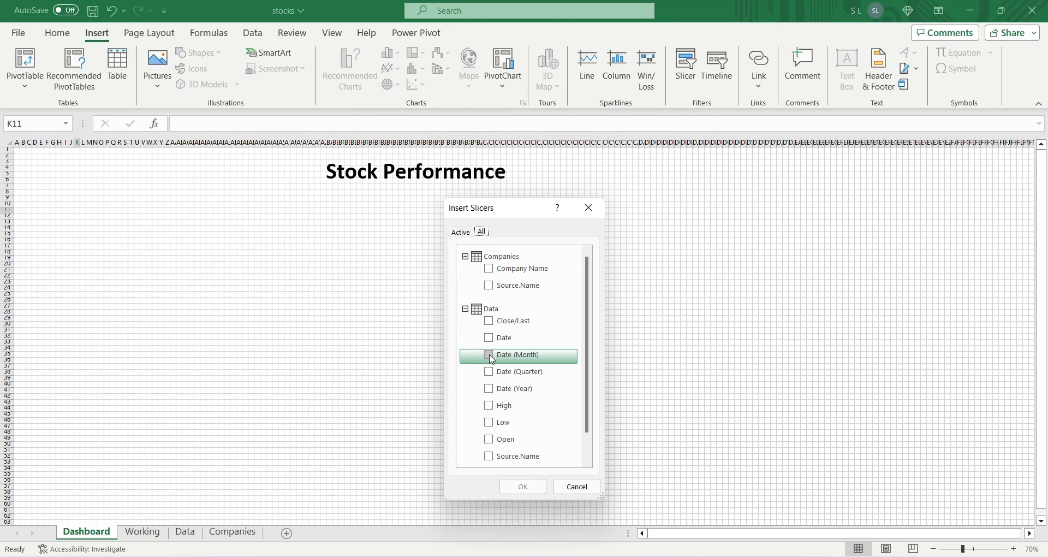
left_click(490, 286)
left_click(491, 286)
left_click(490, 272)
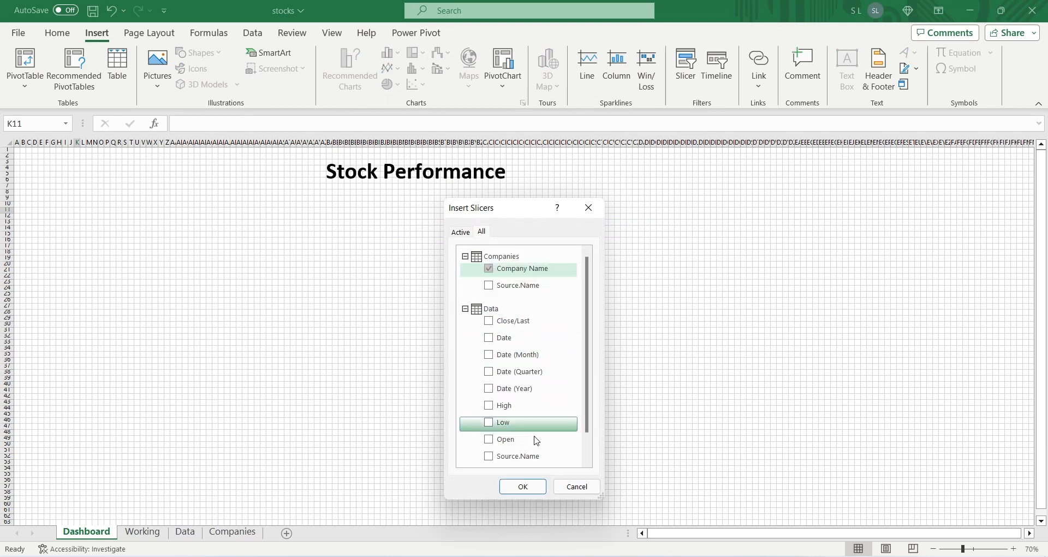
left_click(523, 486)
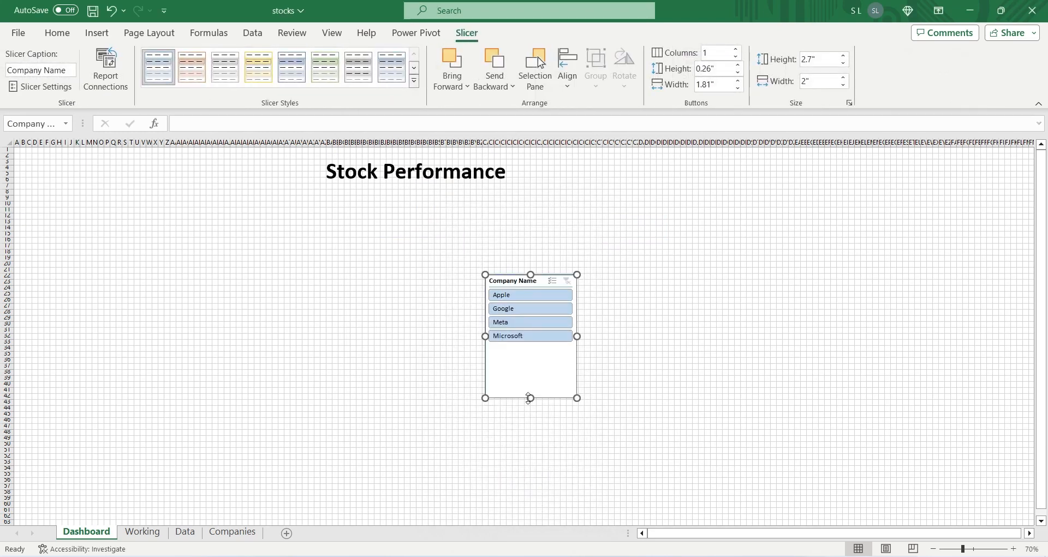
Step: Shorten the Company Name slicer to about 1.55 inches and place it just below the title box, aligned with column B
left_click_drag(530, 398, 534, 346)
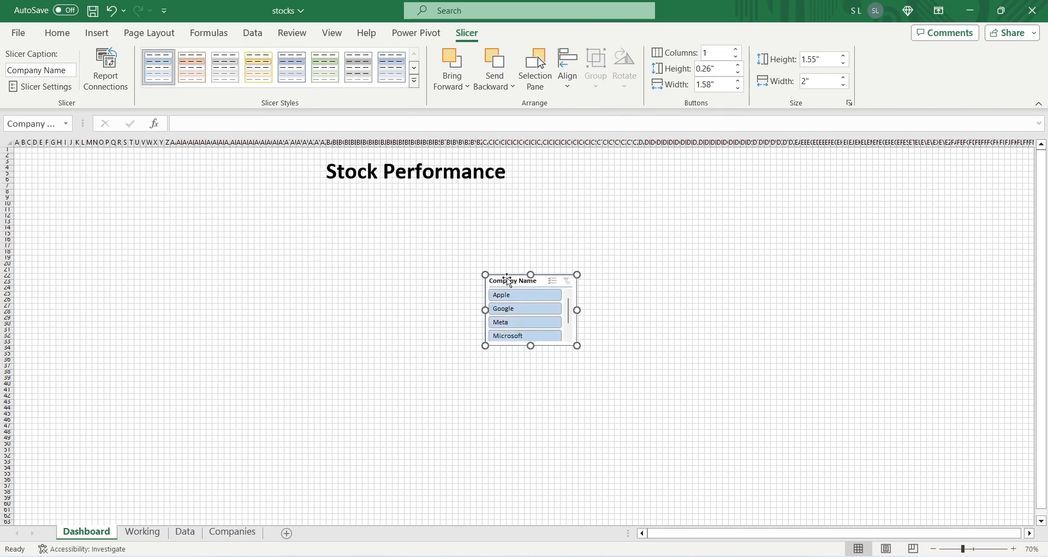
left_click_drag(508, 280, 67, 203)
left_click(72, 182)
left_click(73, 188)
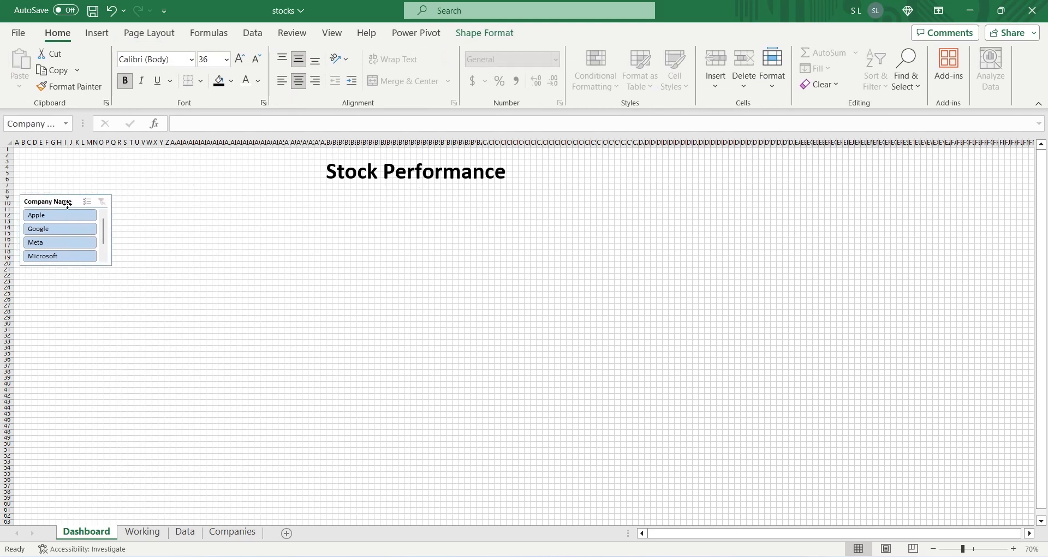
Step: Color the Stock Performance title text white and fill its text box black
left_click(161, 178)
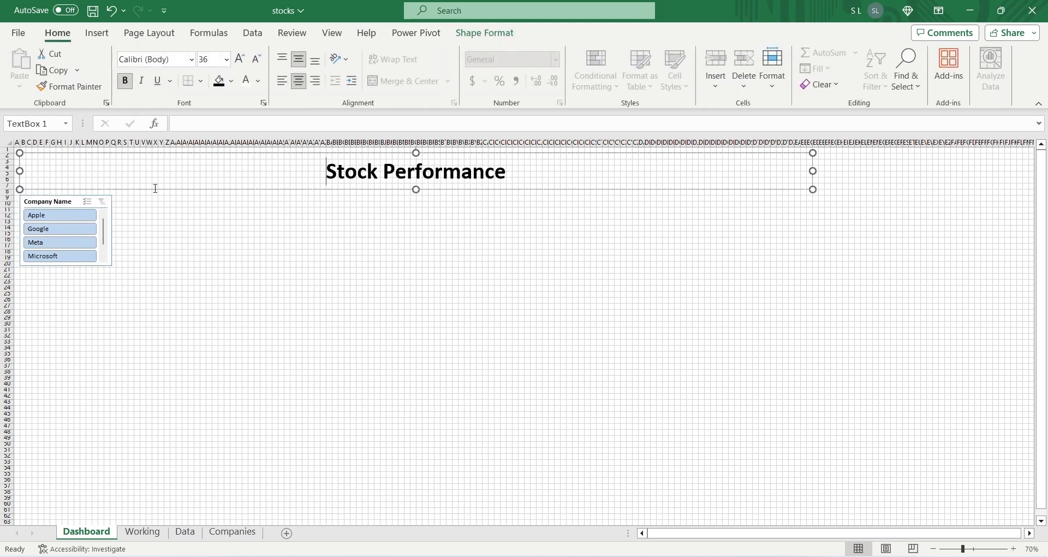
left_click(153, 190)
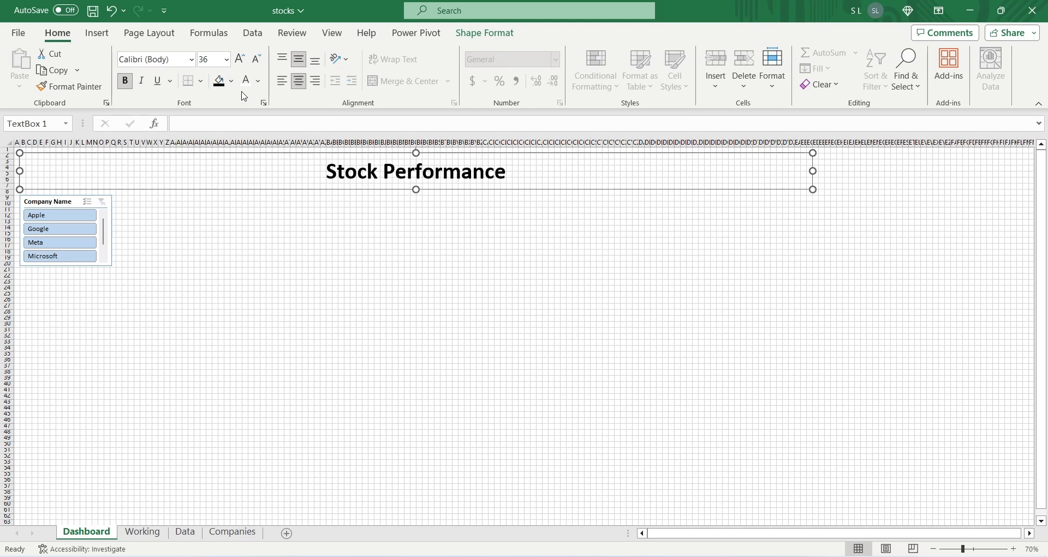
left_click(247, 88)
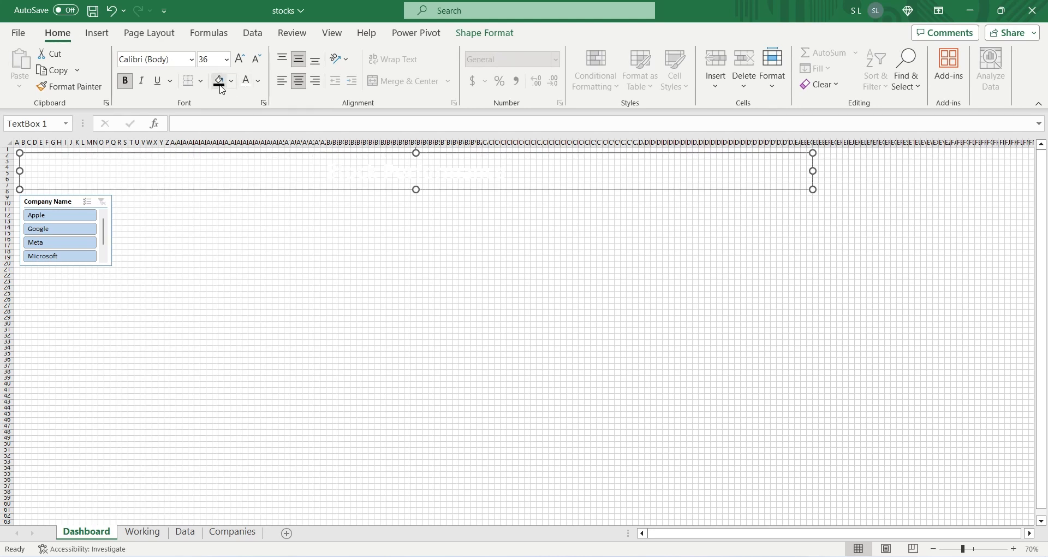
left_click(220, 88)
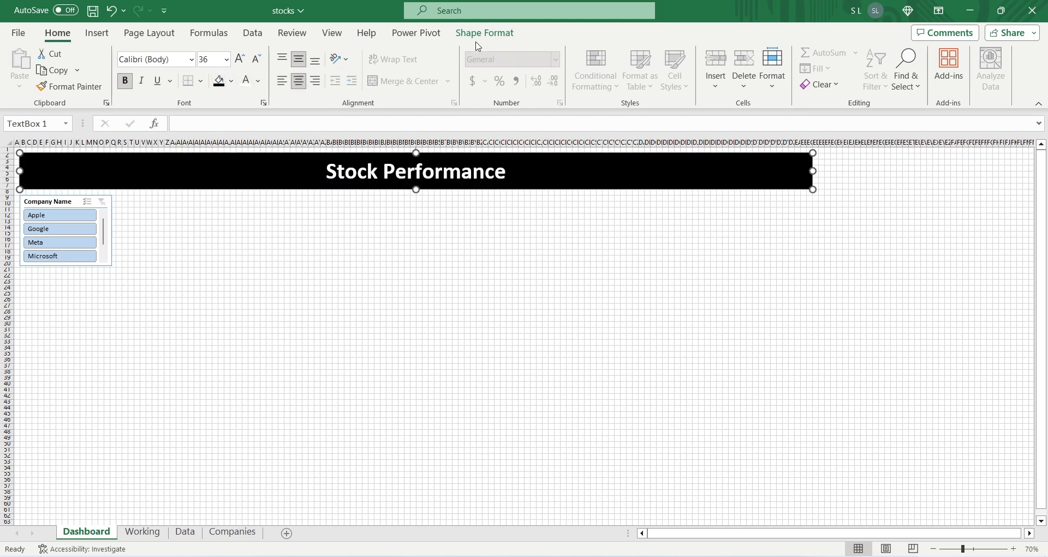
Step: Apply the black filled theme shape style to the title box and deselect it
left_click(484, 32)
left_click(451, 81)
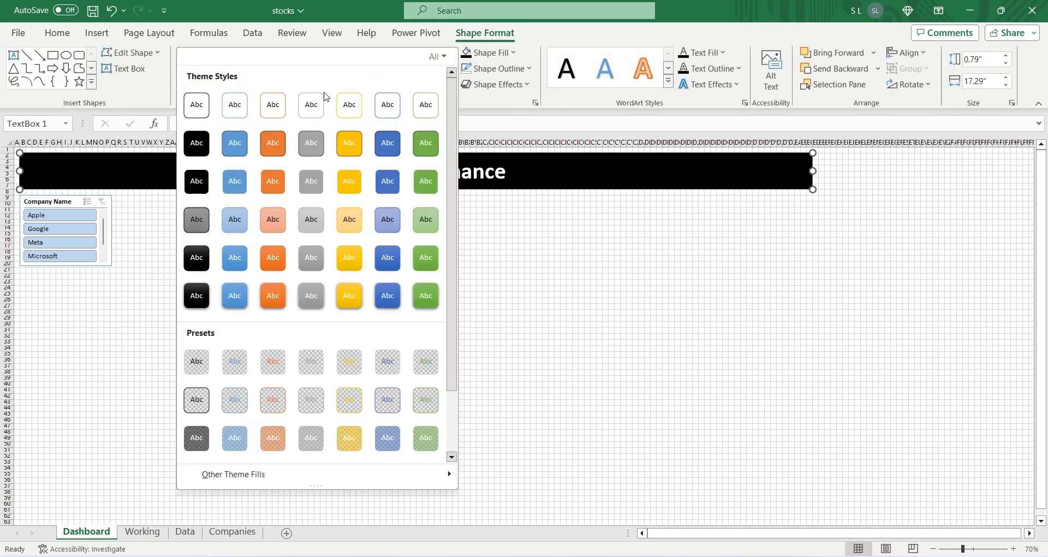
left_click(195, 150)
left_click(233, 251)
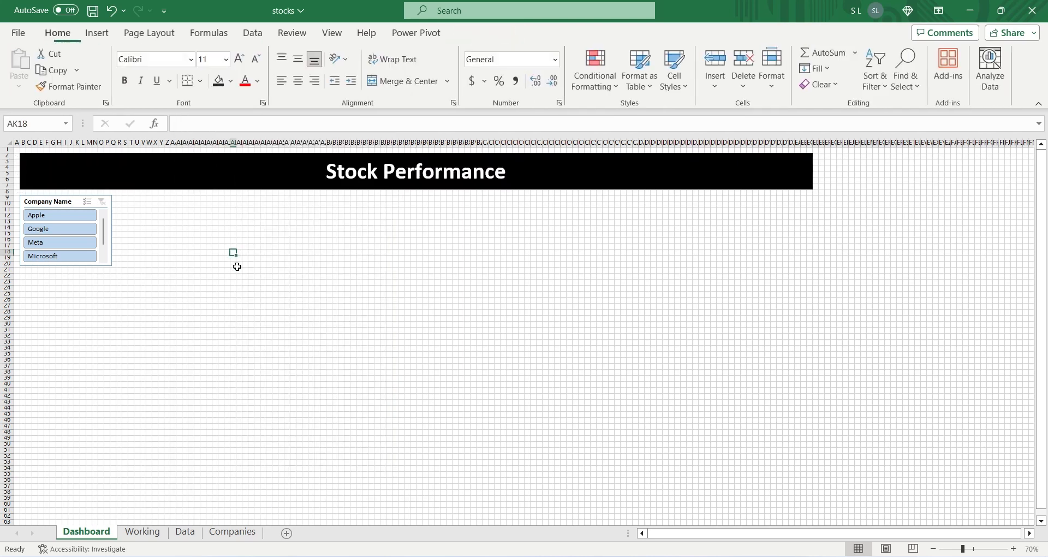
Step: Start a new slicer style for the Company Name slicer and give its Whole Slicer element a black fill
left_click(66, 203)
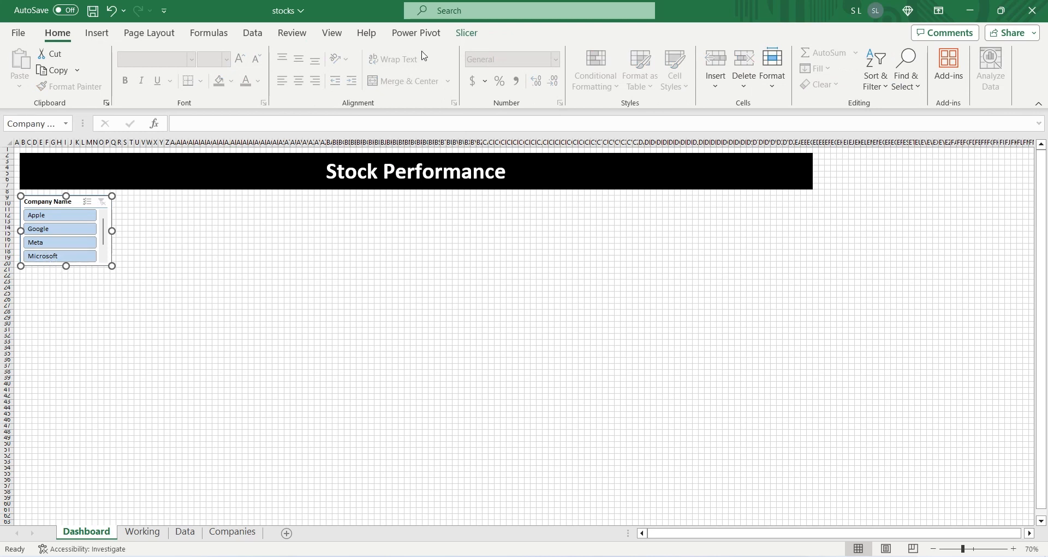
left_click(465, 34)
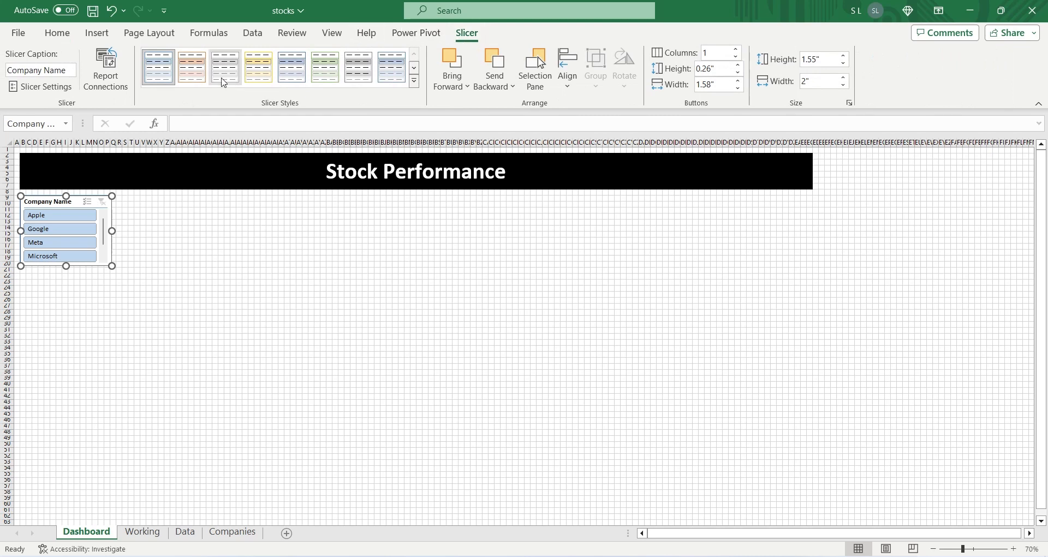
left_click(414, 81)
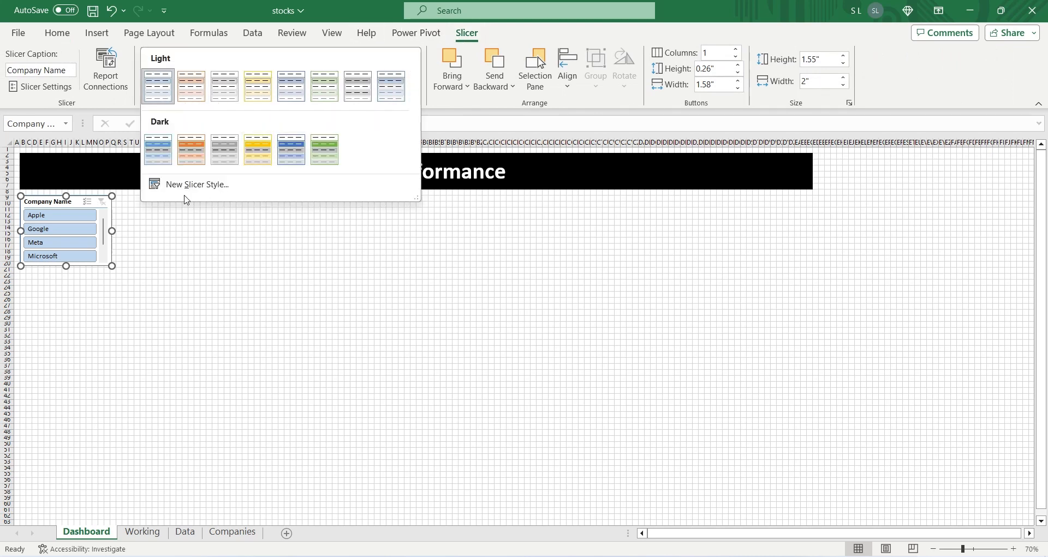
left_click(196, 184)
left_click(384, 262)
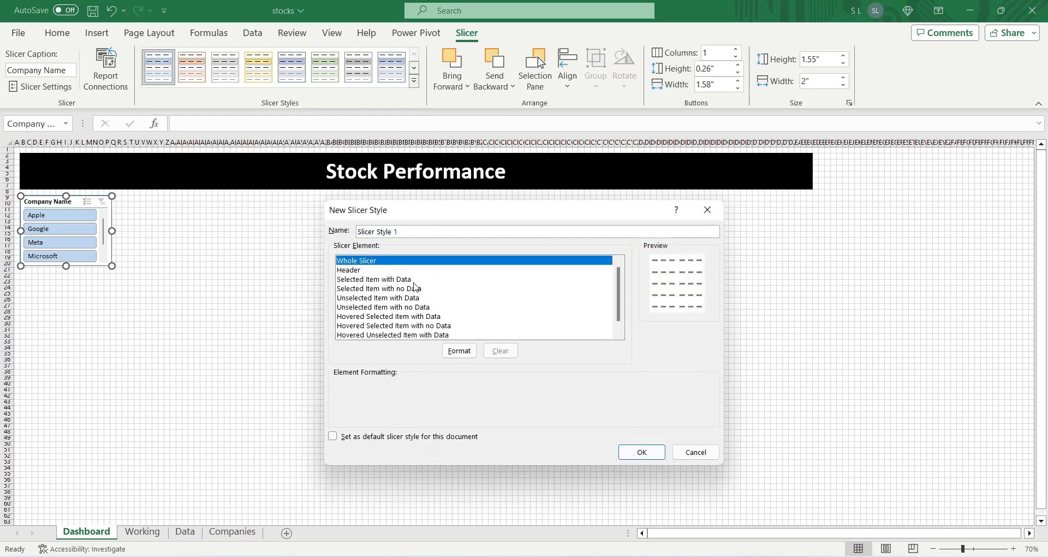
left_click(459, 350)
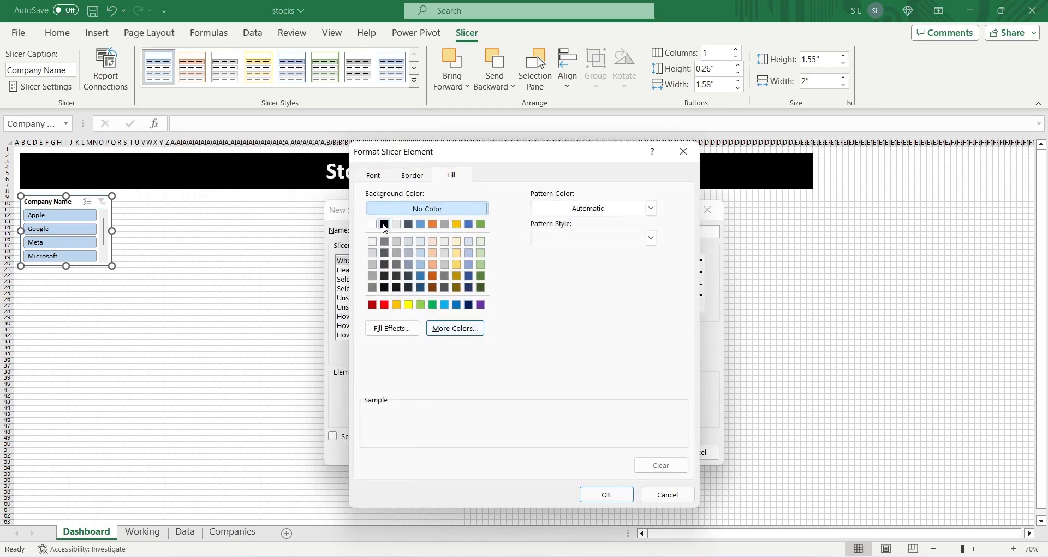
left_click(385, 225)
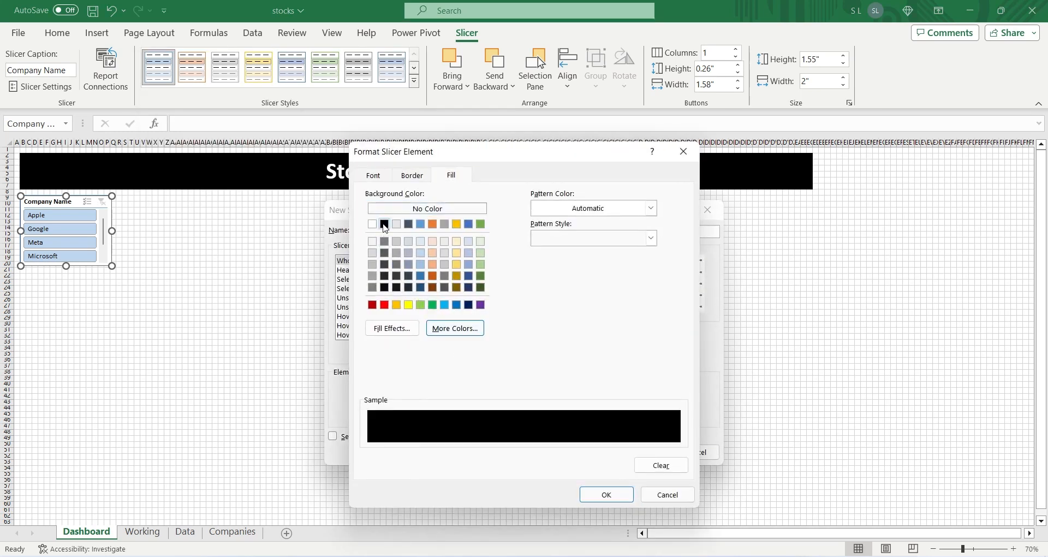
Step: Set the Whole Slicer element's font color to white and accept the element formatting
left_click(410, 176)
left_click(417, 324)
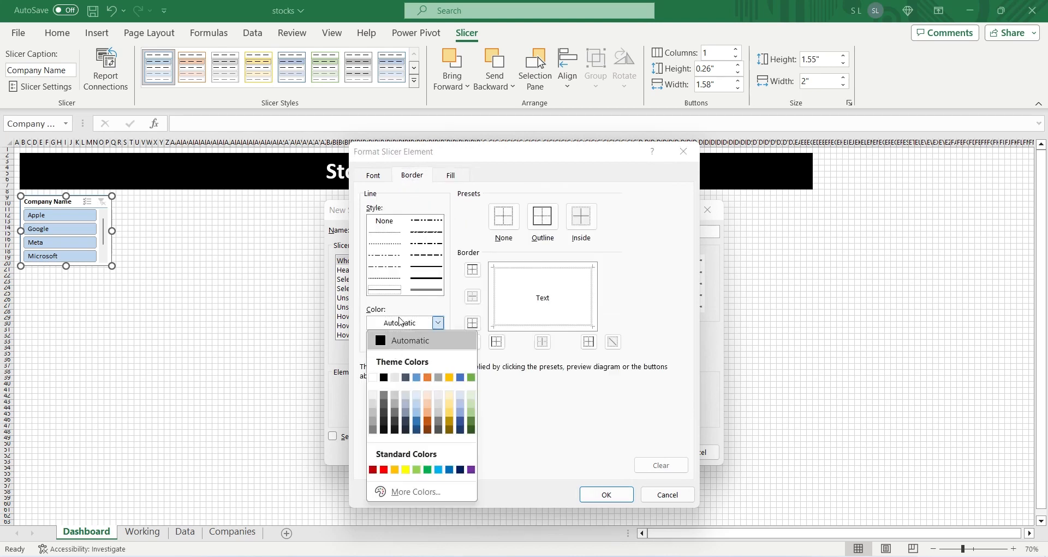
left_click(401, 322)
left_click(373, 174)
left_click(393, 292)
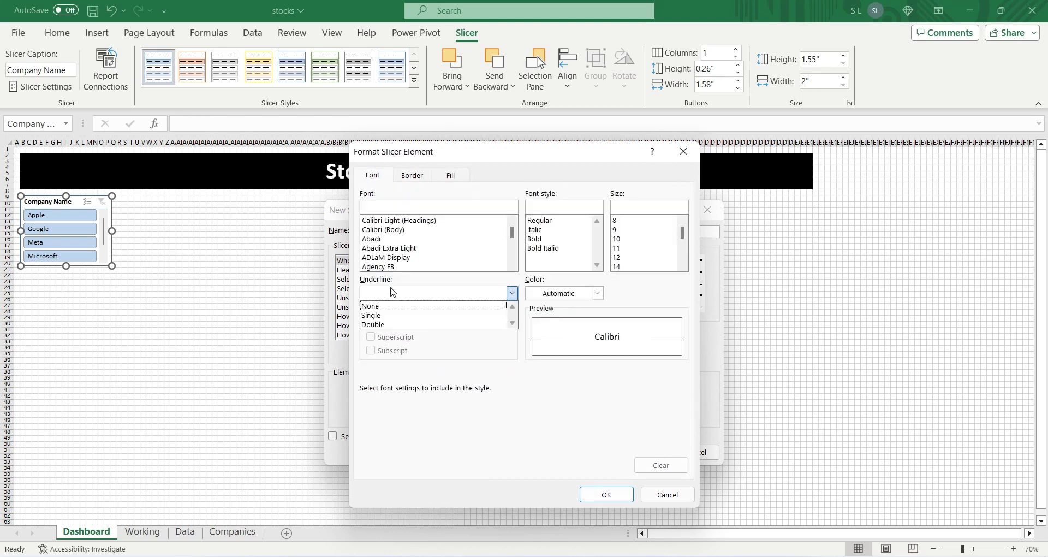
left_click(393, 293)
left_click(596, 293)
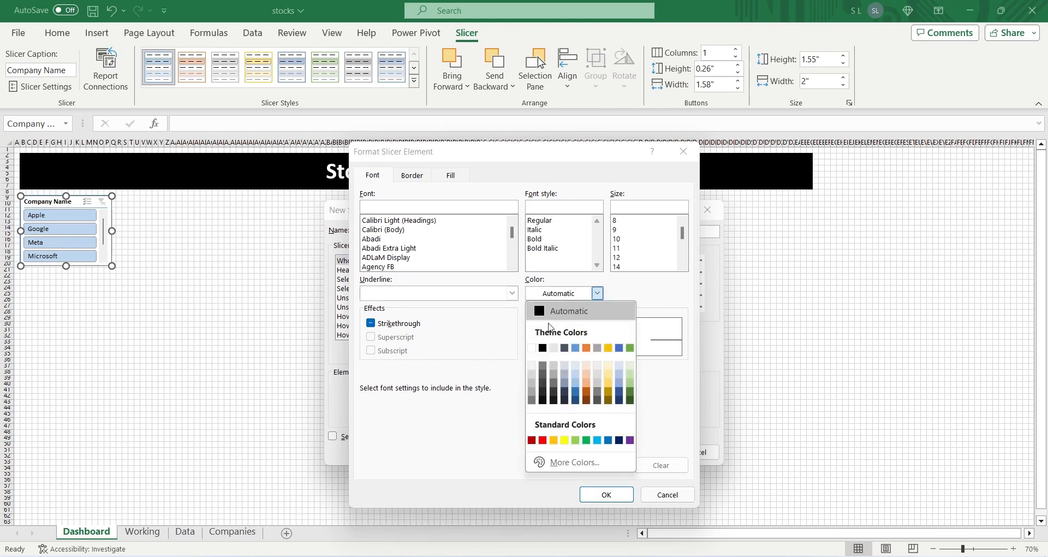
left_click(530, 345)
left_click(606, 493)
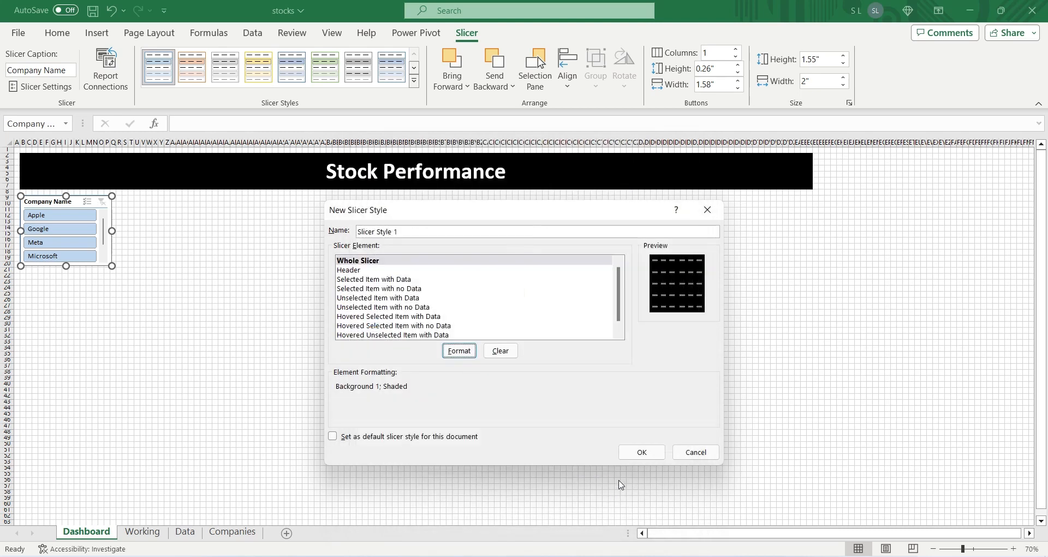
Step: Save the new slicer style, apply it to the Company Name slicer and deselect the slicer
left_click(631, 447)
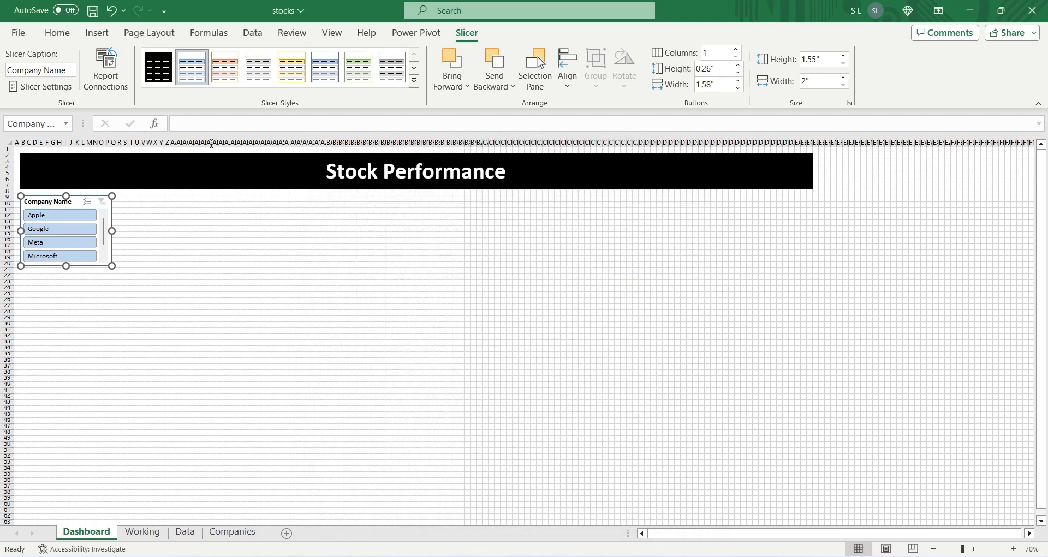
left_click(155, 69)
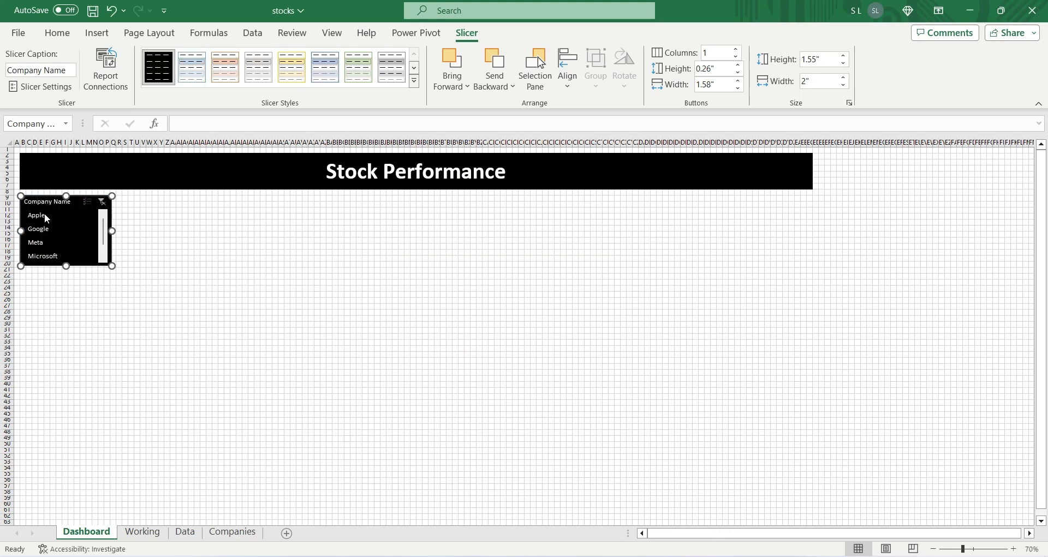
left_click(143, 228)
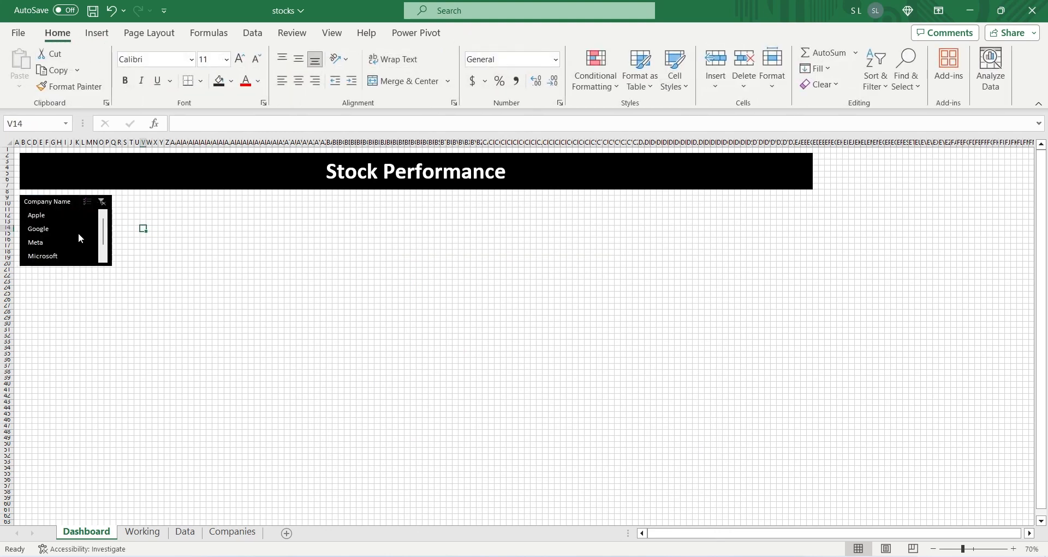
Step: Make the Company Name slicer slightly taller so all four companies fit without a scrollbar, and narrow it slightly
left_click(69, 268)
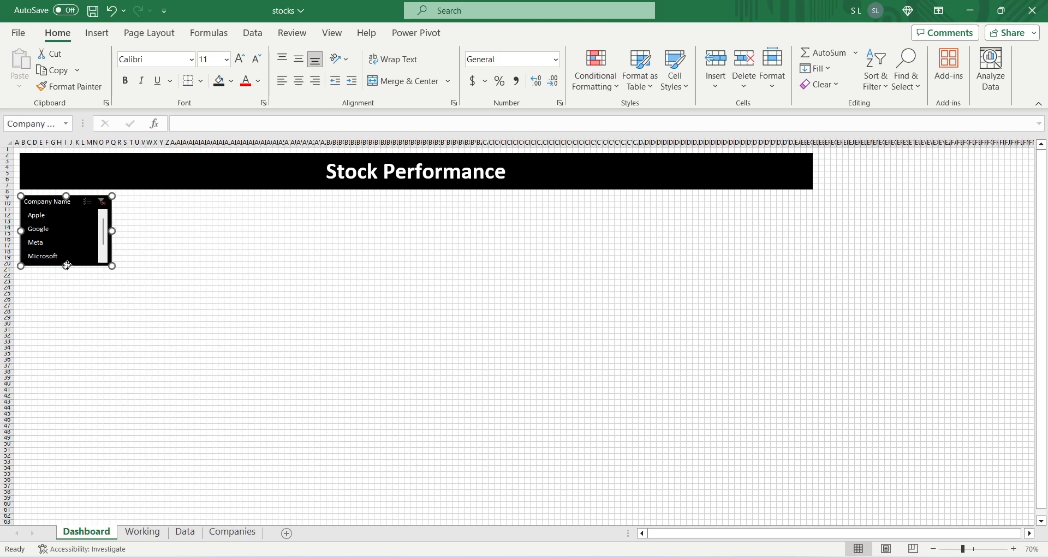
left_click_drag(71, 269, 67, 271)
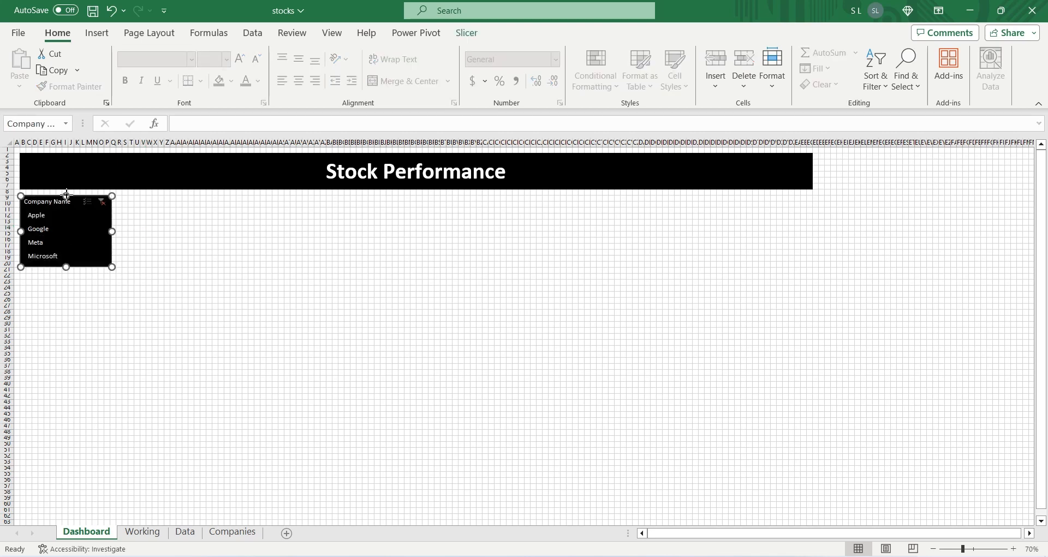
left_click(66, 194)
left_click_drag(111, 230, 108, 230)
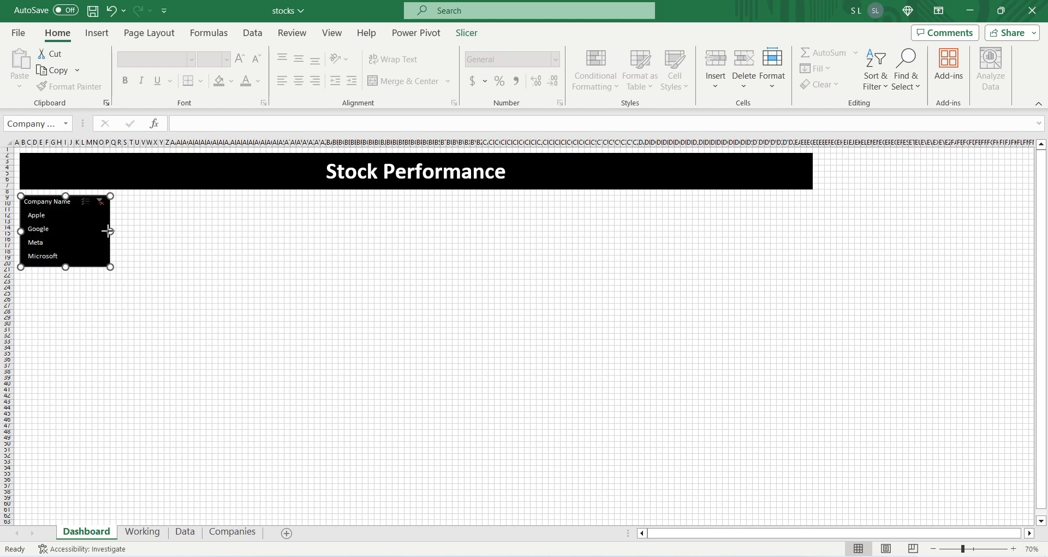
key("Escape")
Step: Insert a timeline from the Data Model for the Date field of the Data table and place it beside the Company Name slicer
left_click(97, 33)
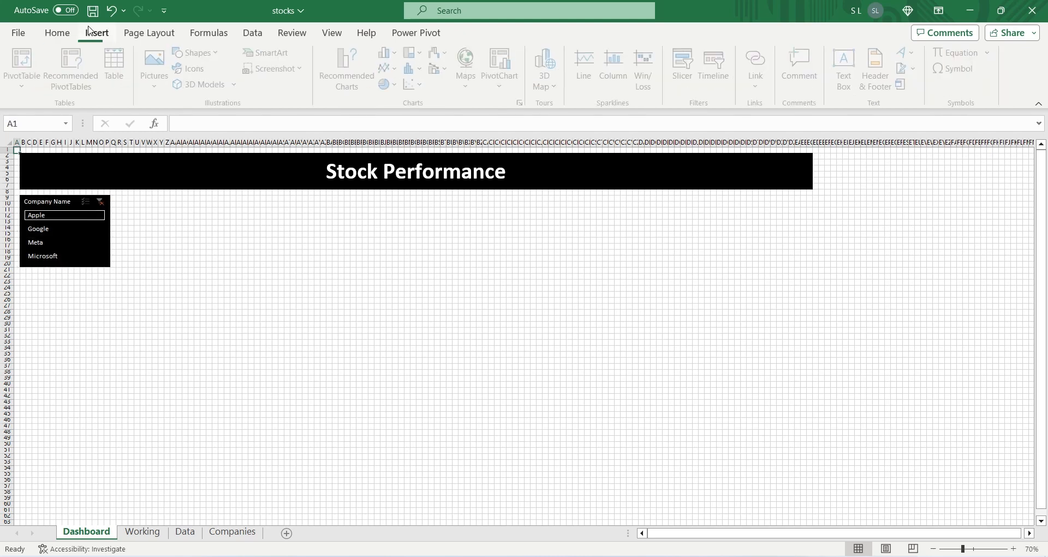
left_click(716, 68)
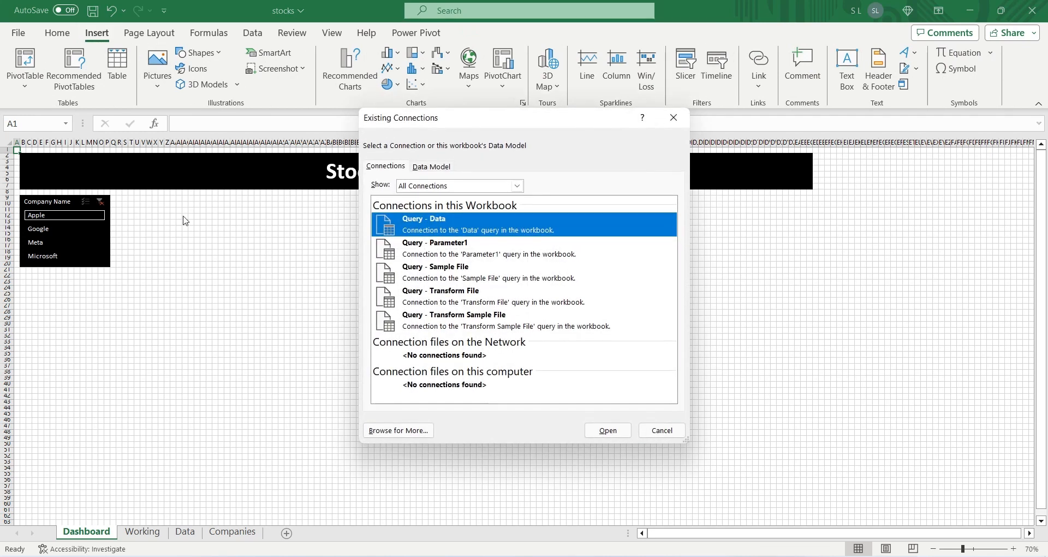
left_click(432, 166)
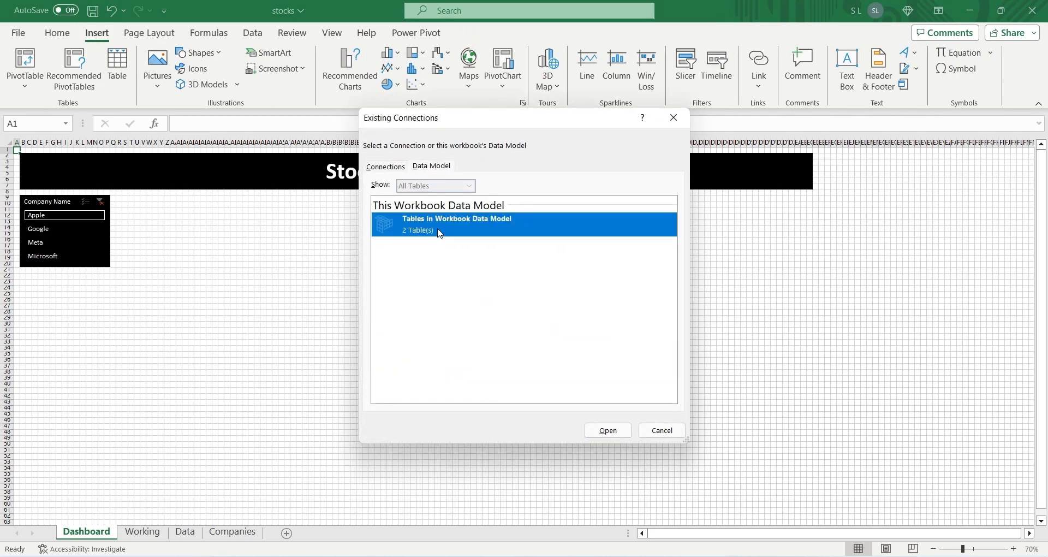
double_click(440, 234)
left_click(490, 321)
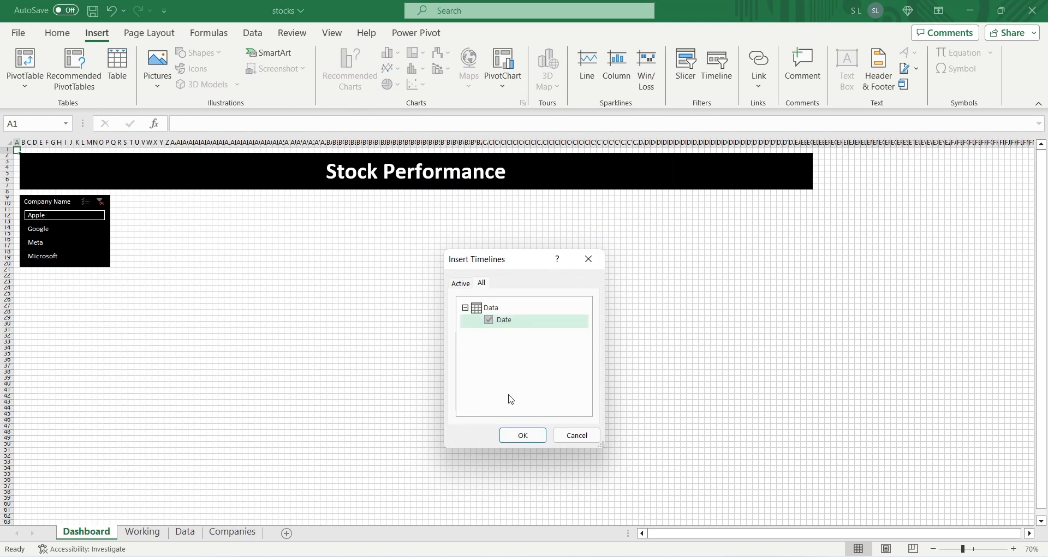
left_click(522, 435)
left_click_drag(495, 307, 179, 202)
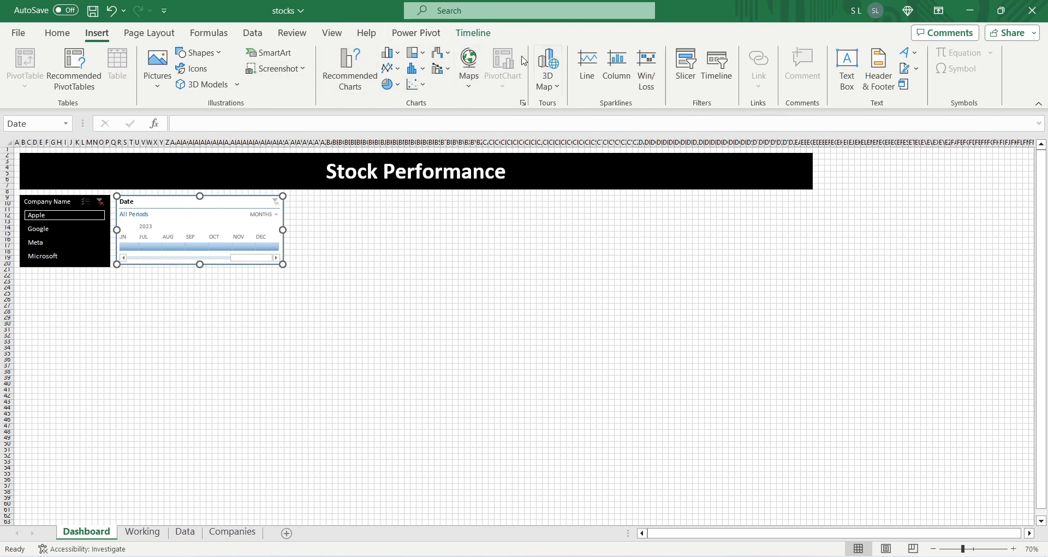
Step: Start a new timeline style for the Date timeline and give its Whole Timeline element a black fill
left_click(459, 36)
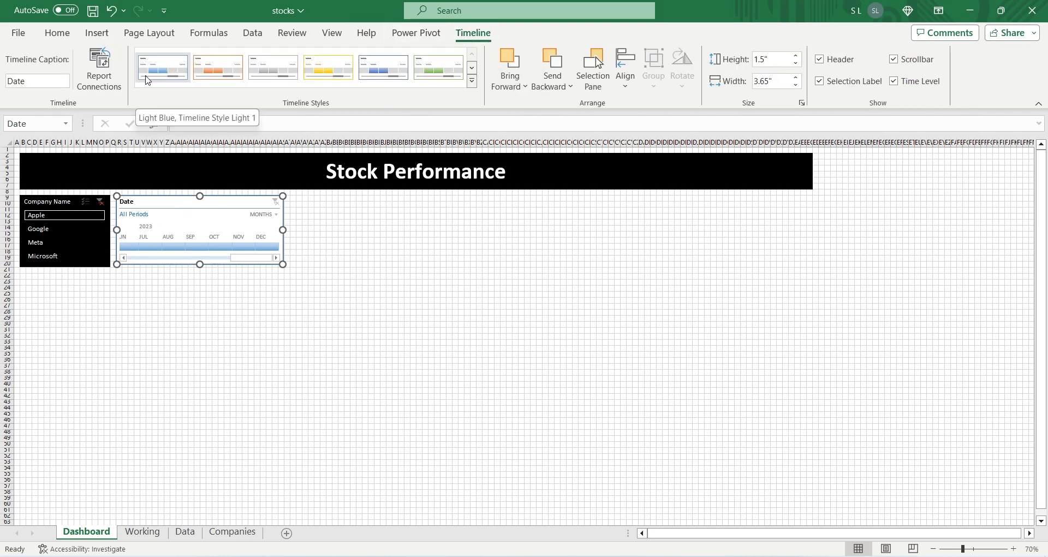
left_click(471, 81)
left_click(202, 172)
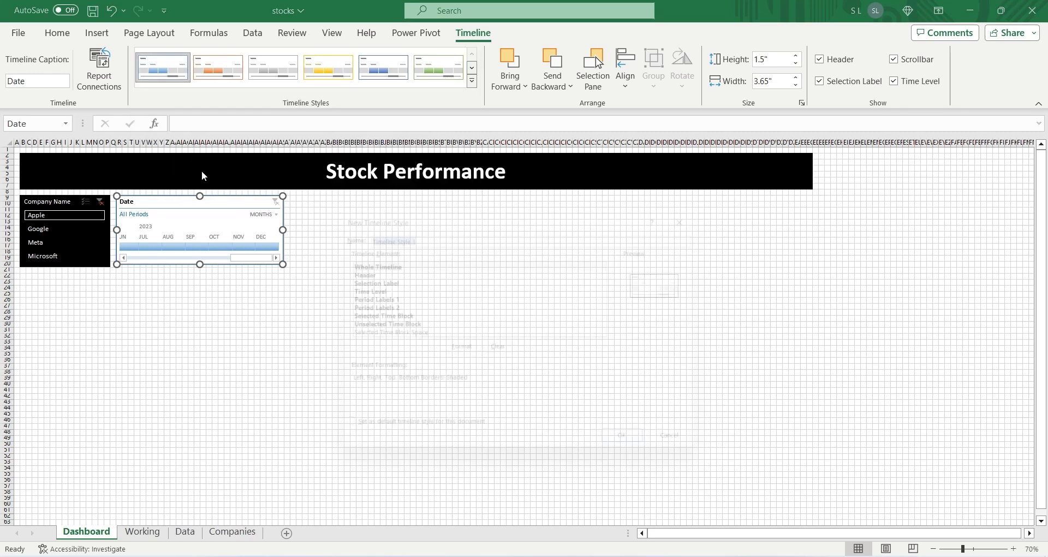
left_click(459, 350)
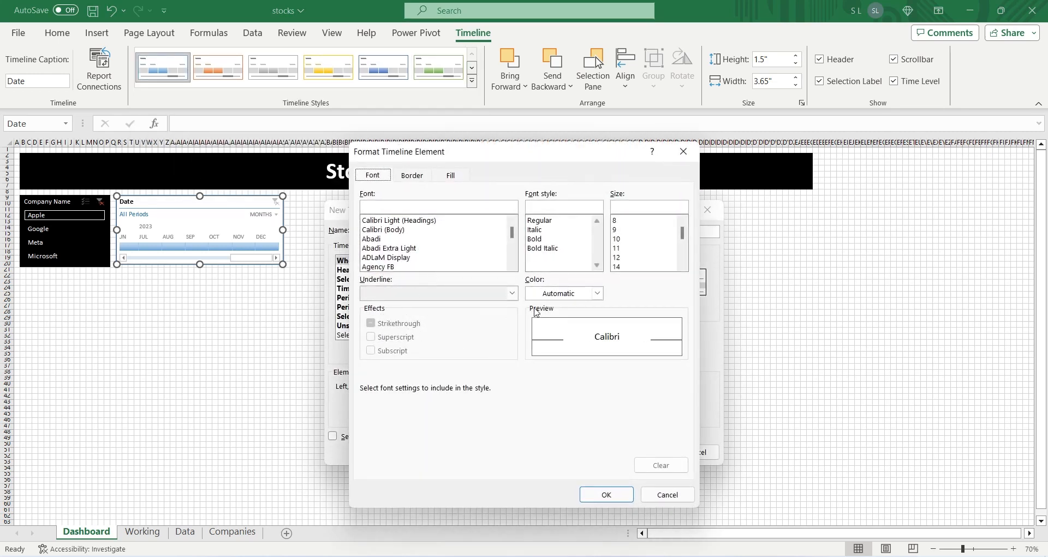
left_click(449, 176)
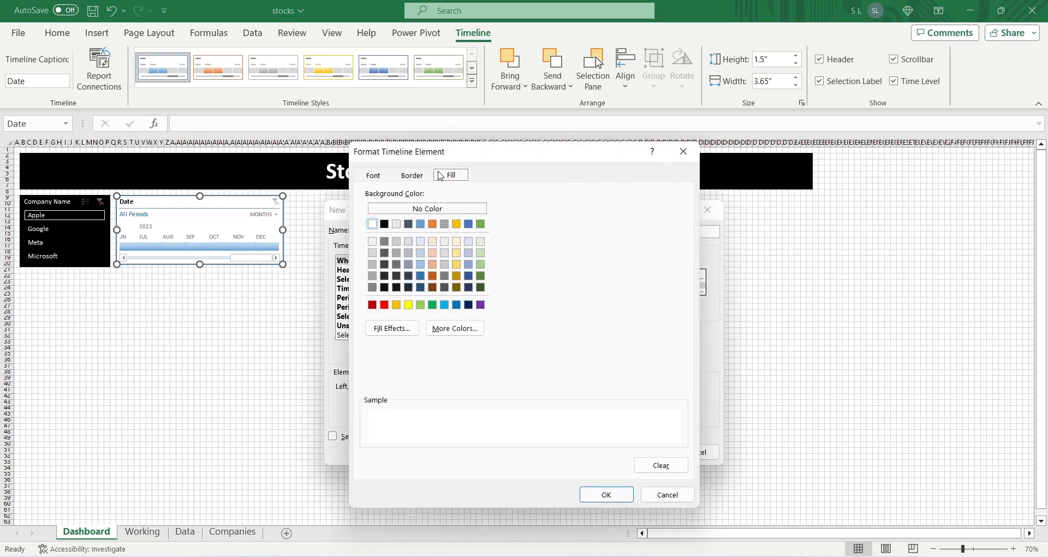
left_click(384, 224)
Step: Complete the timeline style with a white Whole Timeline font color and apply it to the Date timeline
left_click(410, 176)
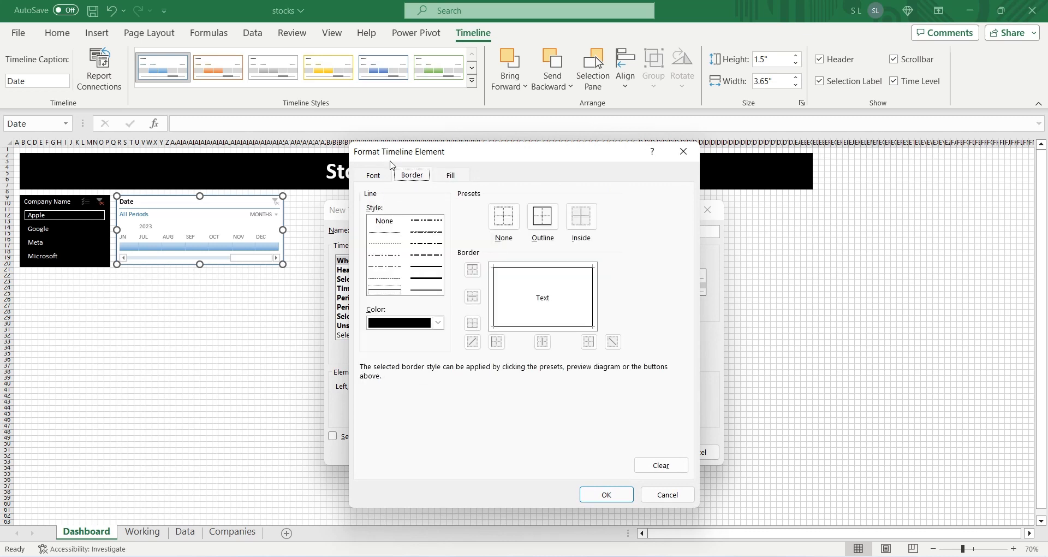
left_click(374, 175)
left_click(597, 294)
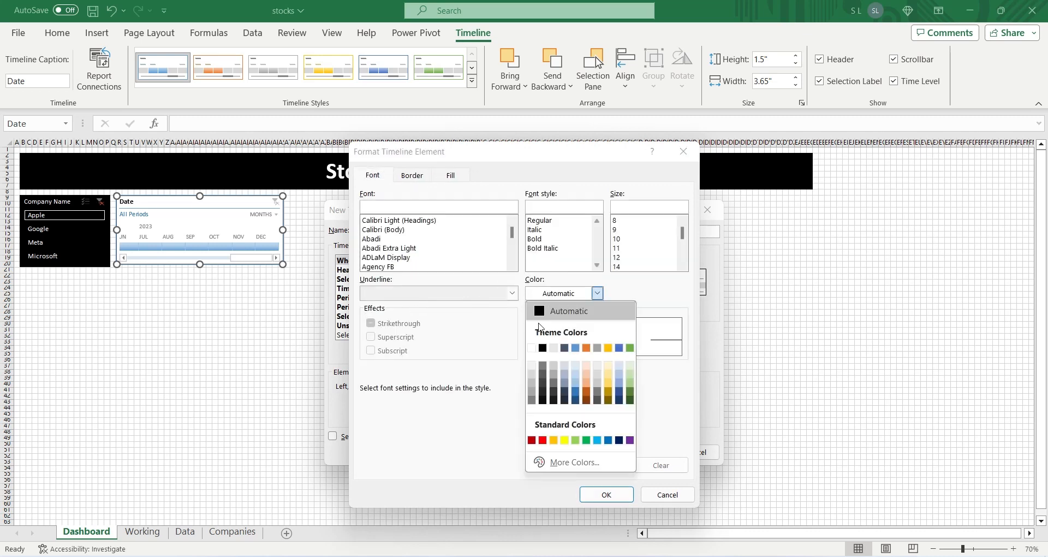
left_click(532, 345)
left_click(606, 494)
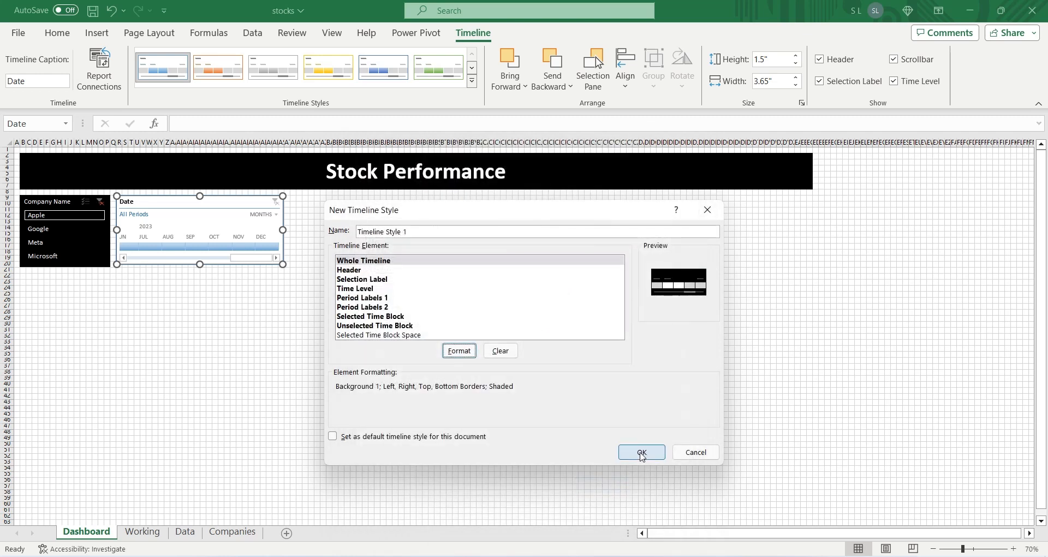
left_click(636, 452)
left_click(162, 68)
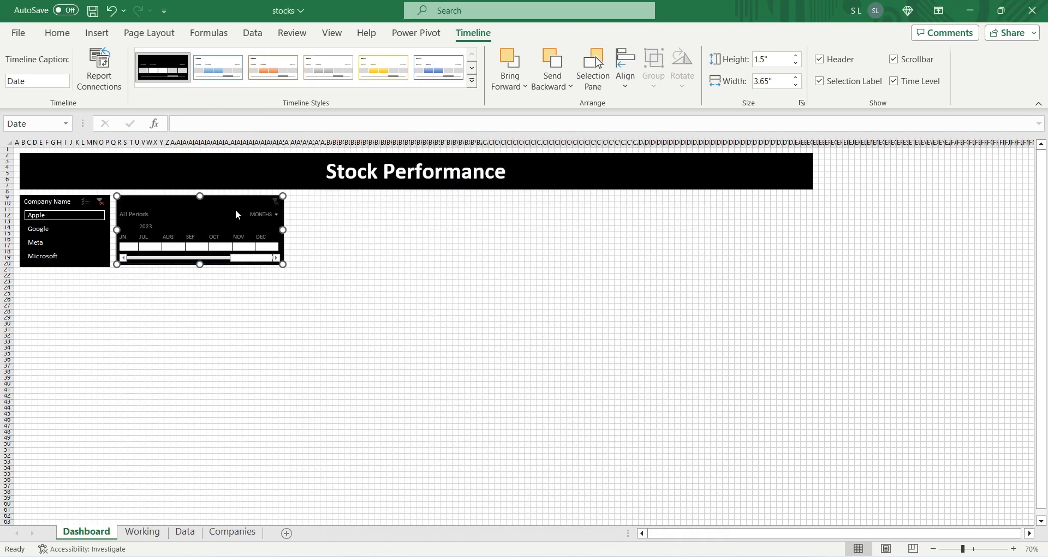
Step: Show the Date timeline in quarters and widen it to about the middle of the title box
left_click_drag(282, 228, 380, 236)
left_click(361, 214)
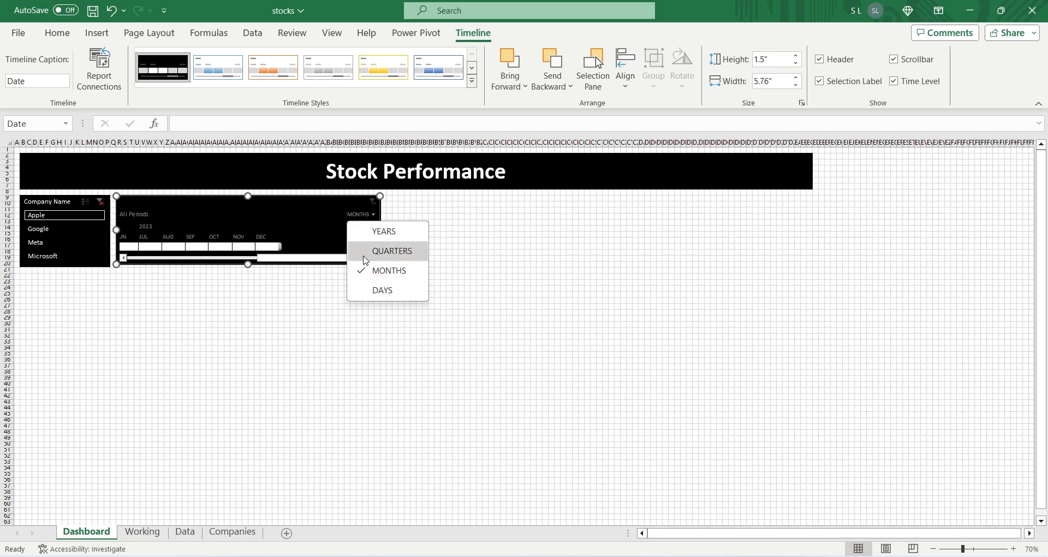
left_click(382, 251)
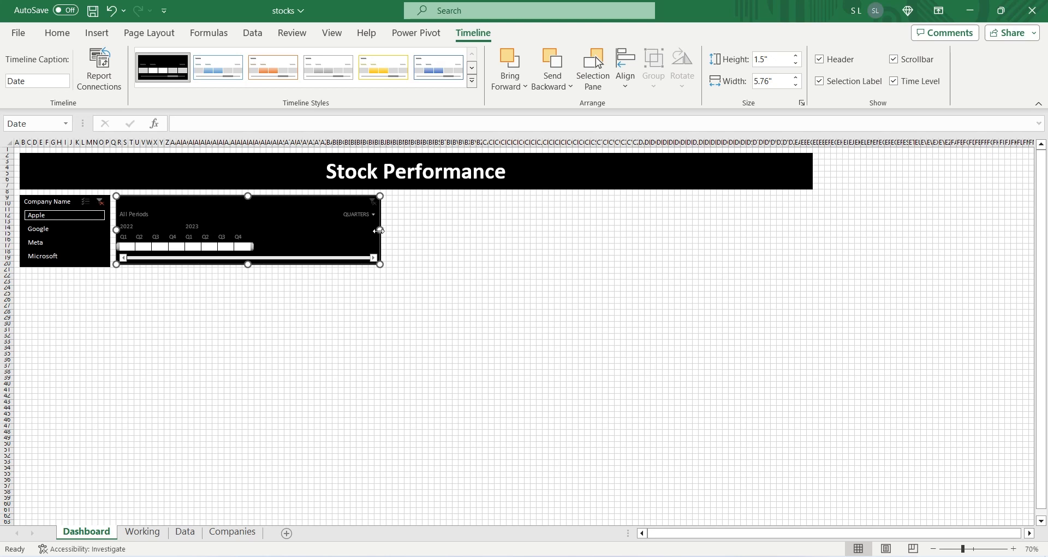
left_click_drag(378, 231, 423, 231)
left_click(329, 348)
Step: Save the workbook and draw a text box about 1.31 inches wide and 1.05 inches high to the right of the timeline
key("ctrl+s")
left_click(96, 33)
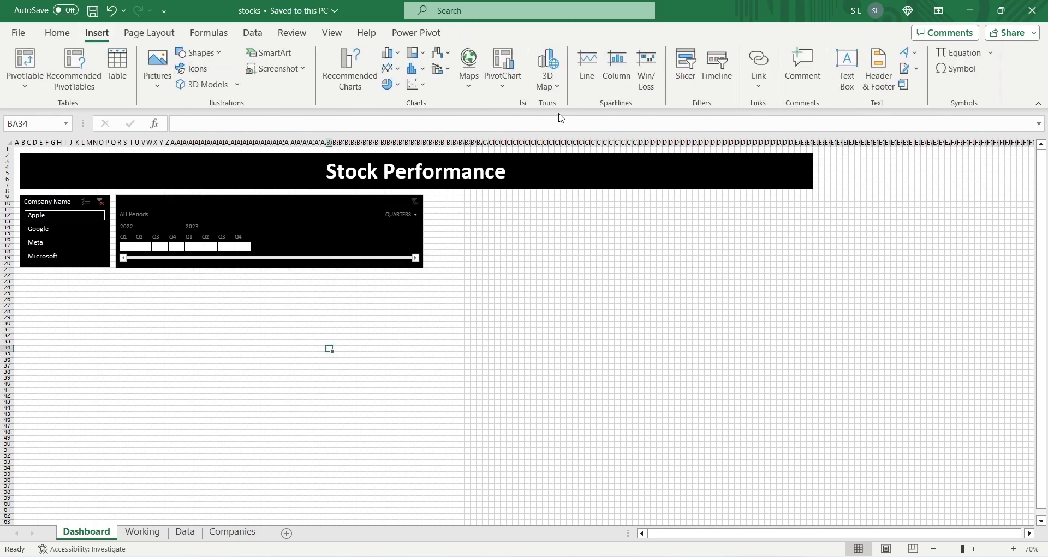
left_click(847, 68)
left_click(491, 226)
left_click_drag(498, 238, 549, 273)
Step: Apply the black filled theme shape style to the new text box beside the timeline
left_click(485, 34)
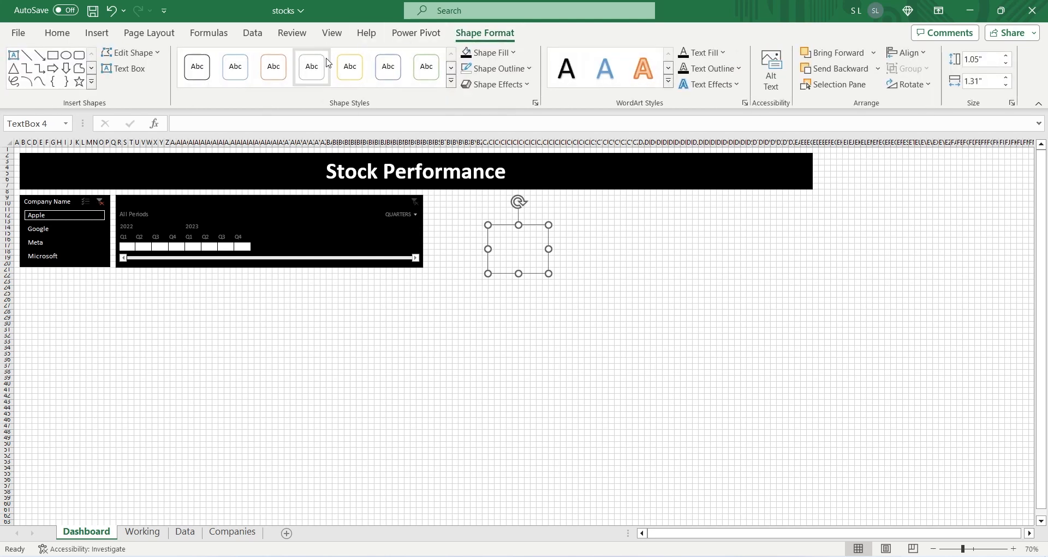
left_click(451, 94)
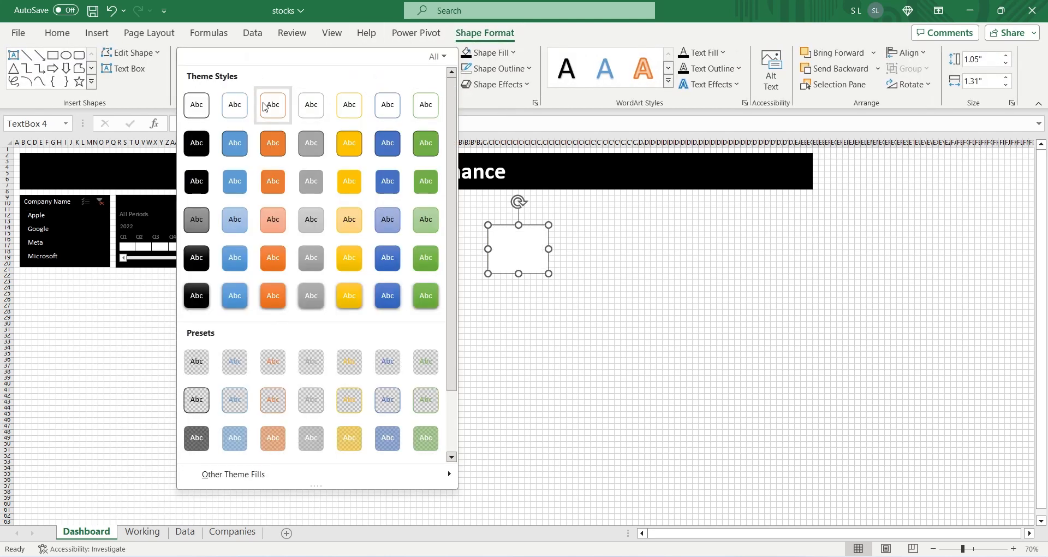
left_click(196, 159)
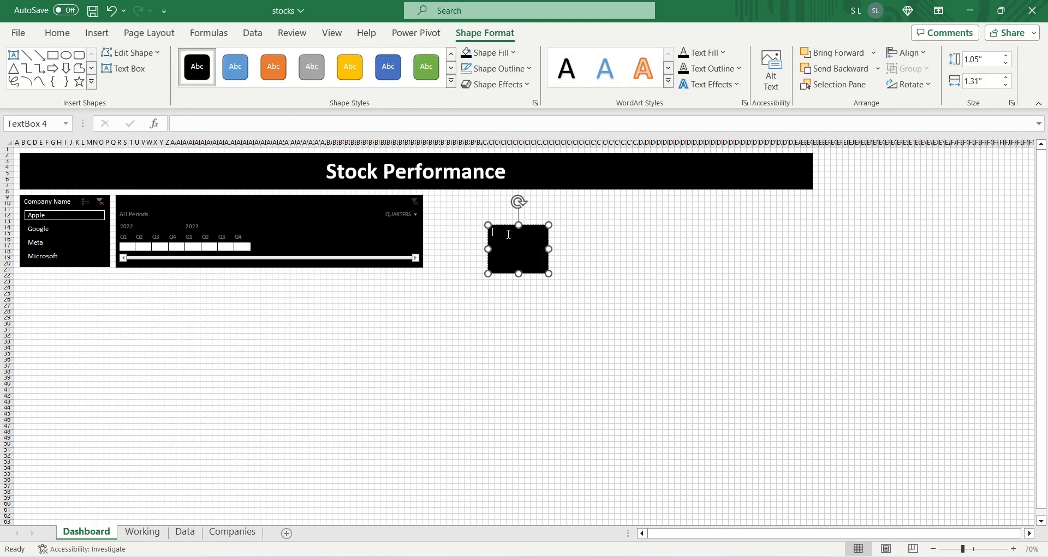
Step: Place the text box beside the timeline at 1.57 by 1.57 inches and link it to =Working!B2, keeping the timeline's height
left_click_drag(507, 226, 443, 196)
left_click_drag(496, 249, 500, 267)
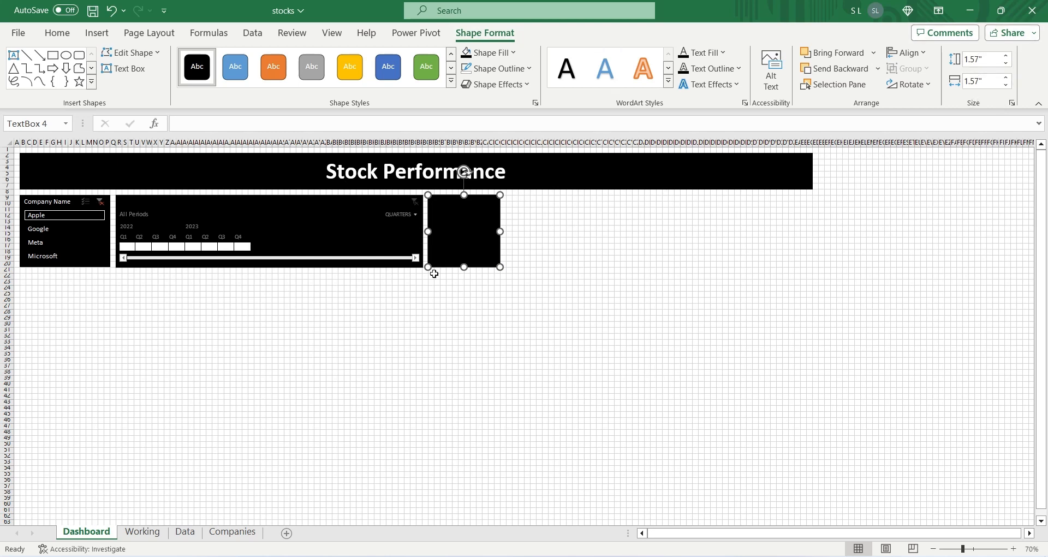
left_click(203, 129)
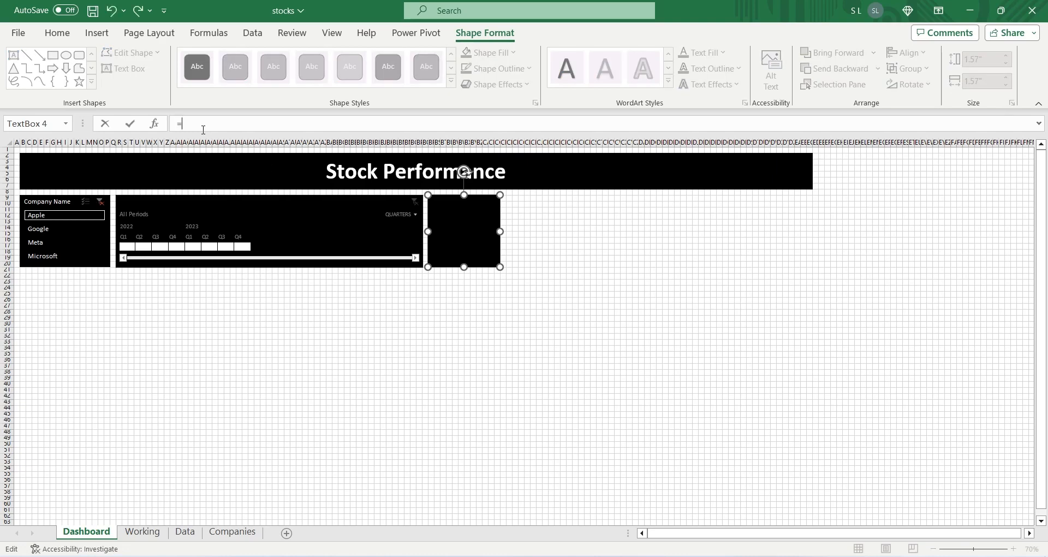
left_click(142, 531)
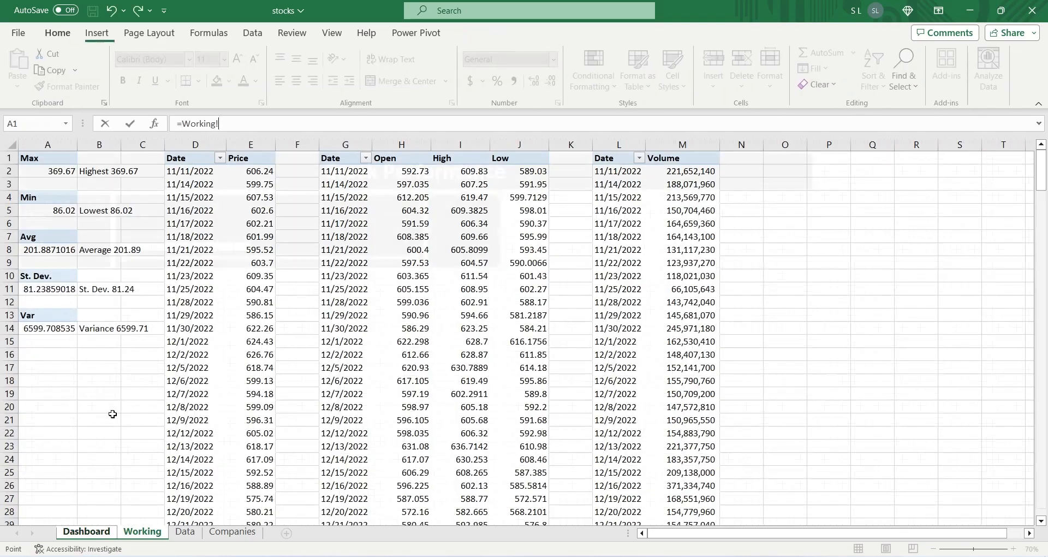
left_click(98, 170)
key("Return")
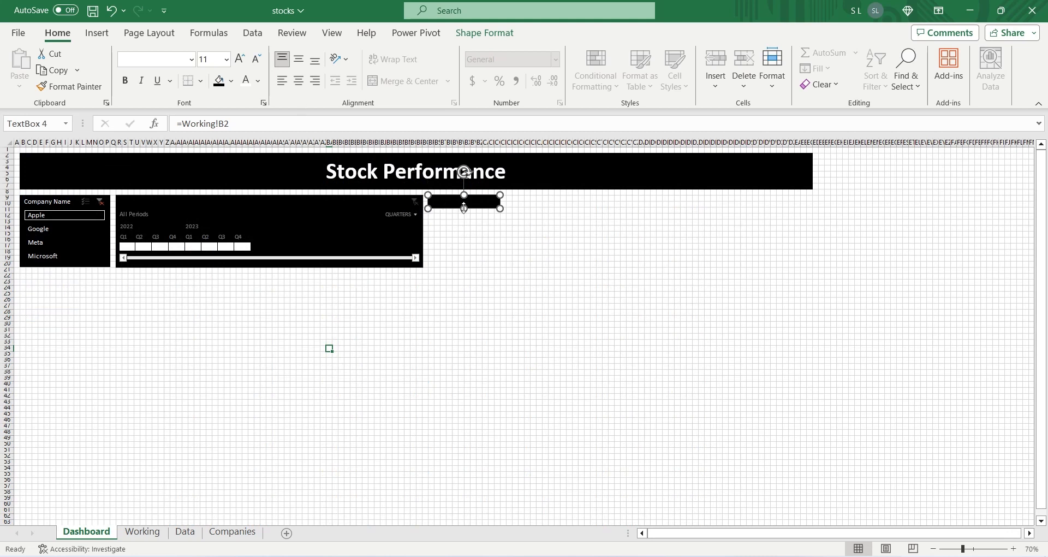
left_click_drag(464, 209, 458, 267)
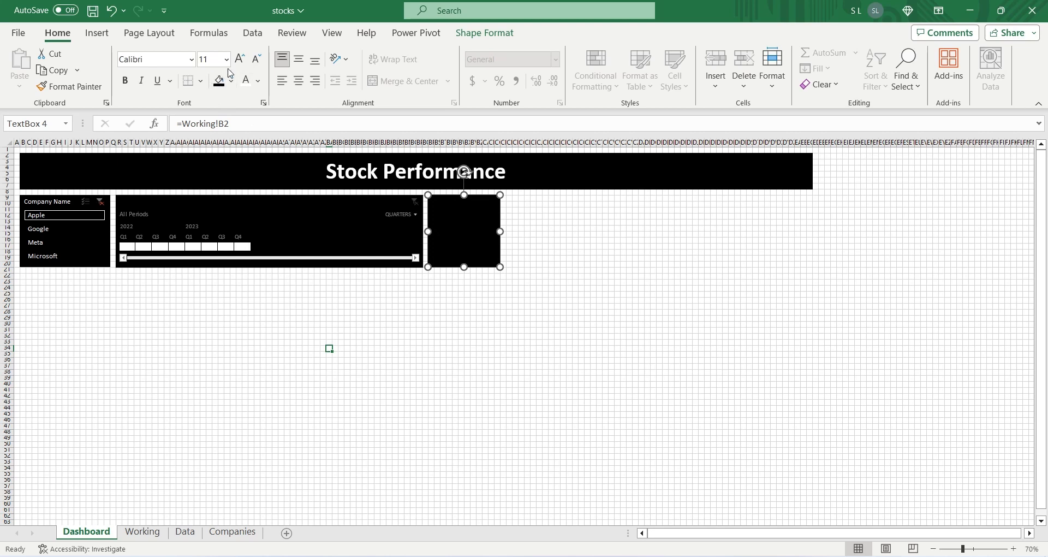
Step: Format the linked text box with 24 pt white text, centered horizontally and aligned to the middle vertically
left_click(226, 59)
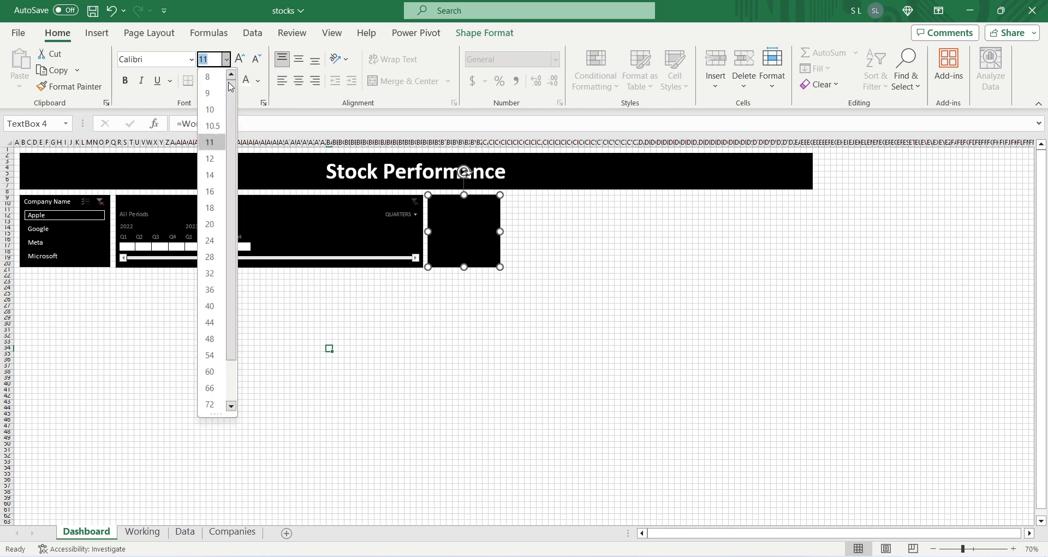
left_click(211, 241)
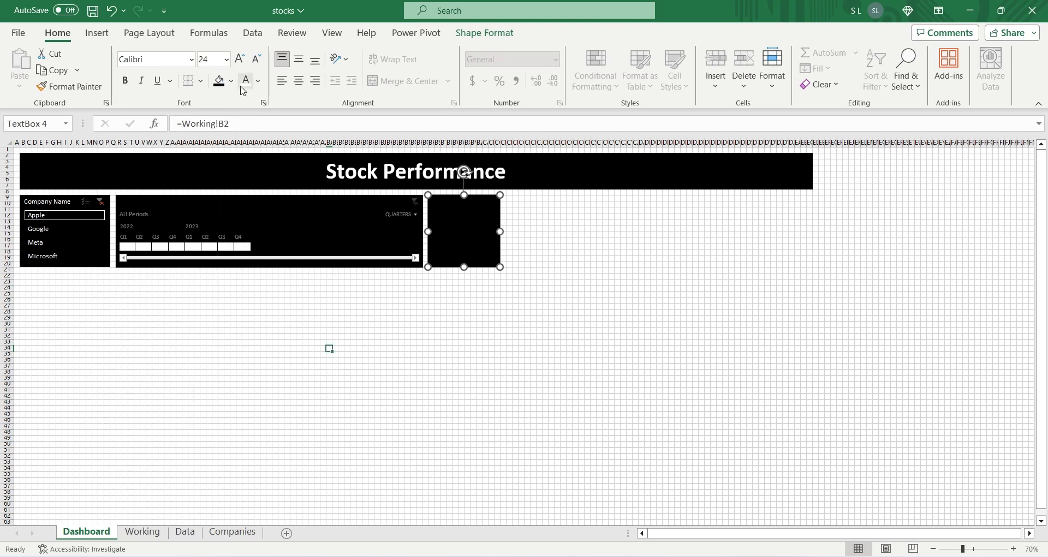
left_click(244, 85)
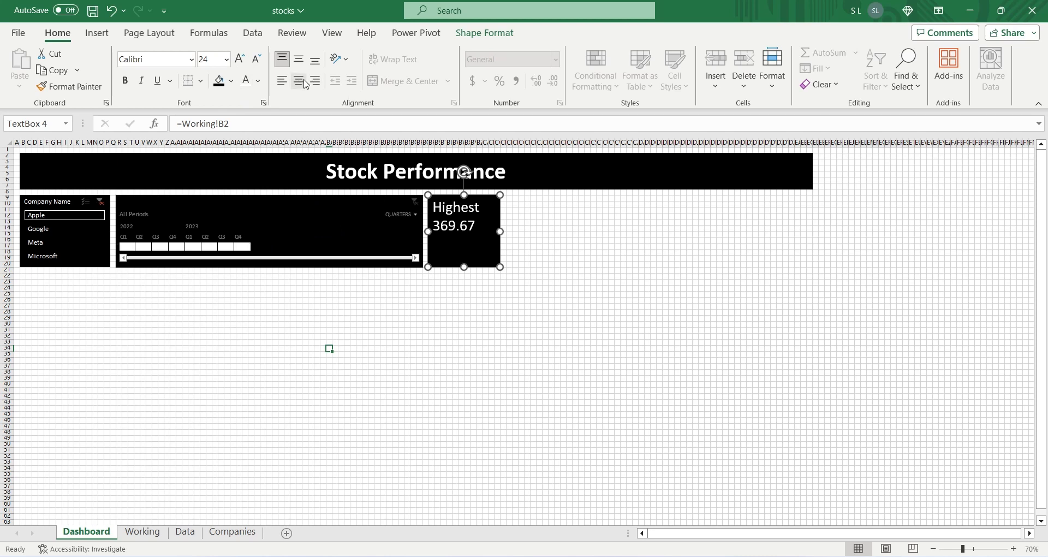
left_click(305, 83)
left_click(299, 59)
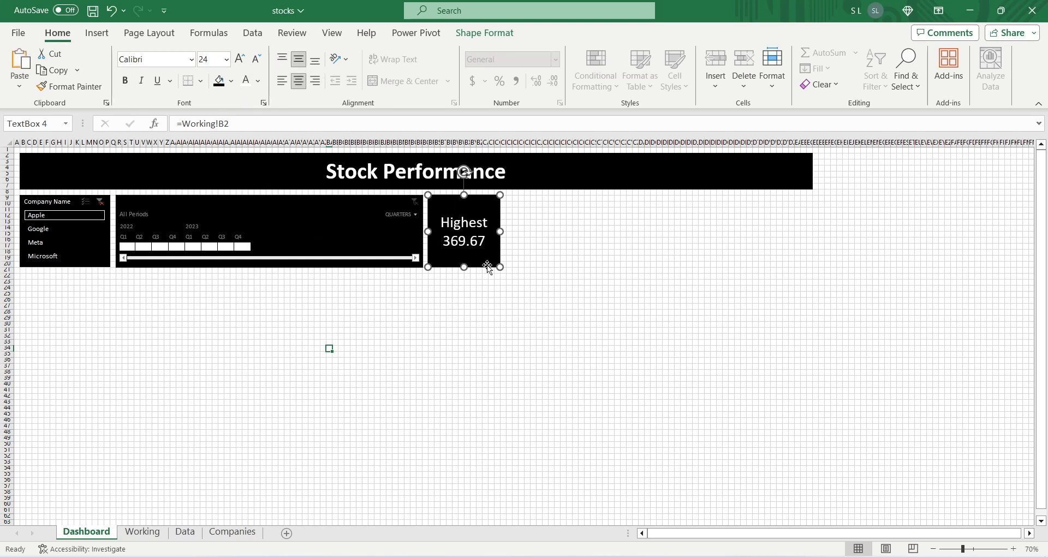
Step: Duplicate the Highest text box and place the copy directly to its right with a small gap
left_click(546, 257)
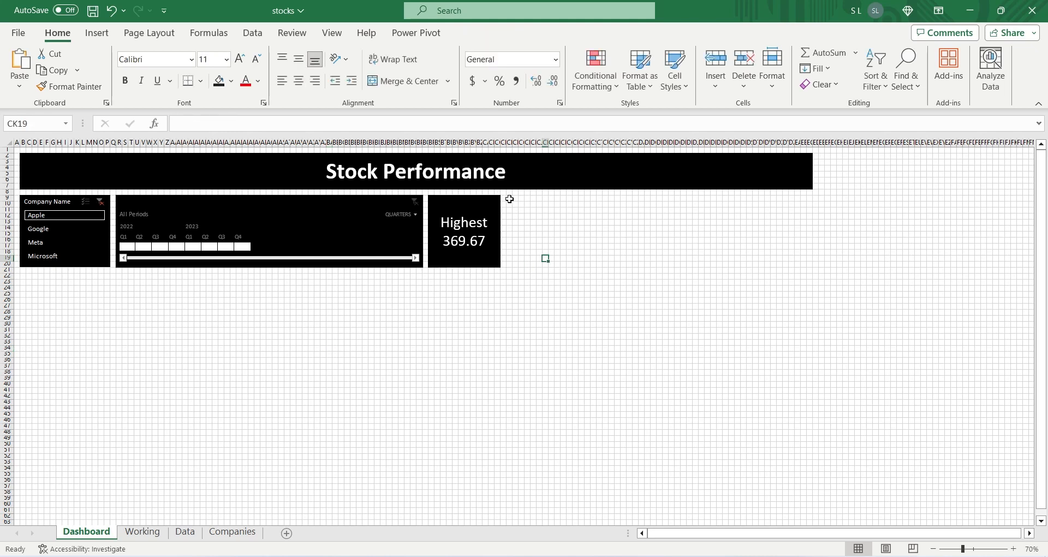
left_click(509, 199)
key("ctrl+v")
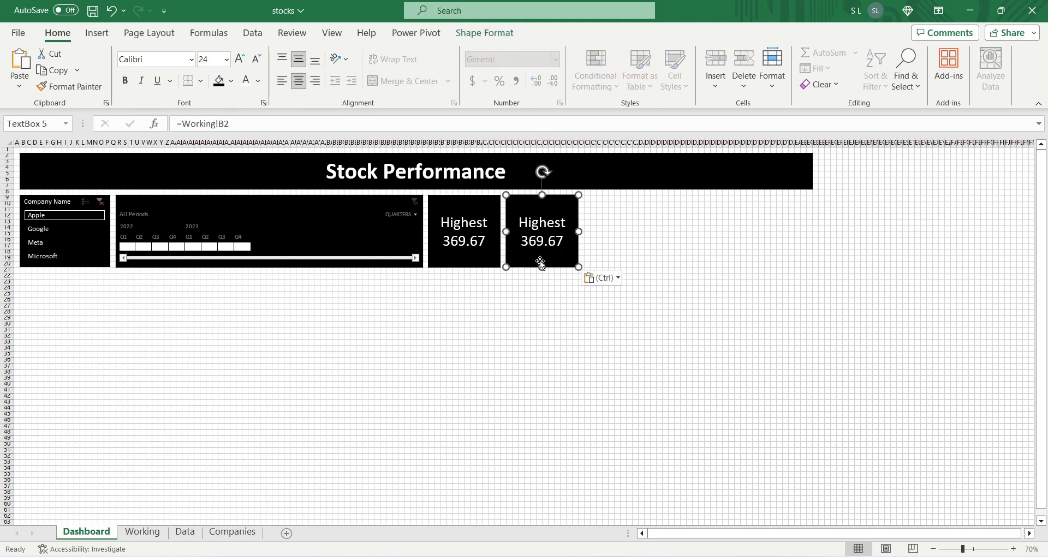
Step: Try linking the copied text box to =Working!B4 with 24 pt white text
left_click_drag(228, 126, 253, 124)
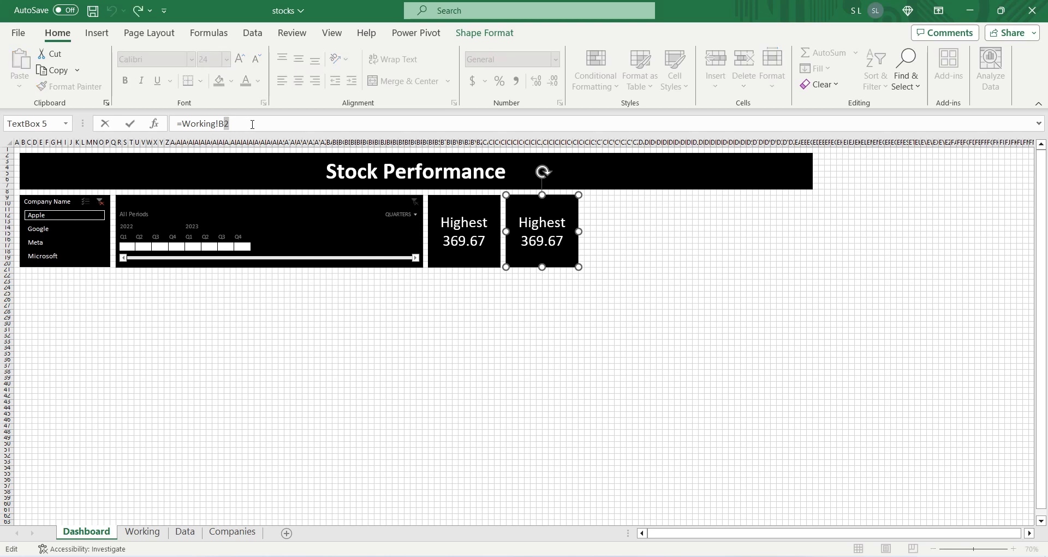
key("Return")
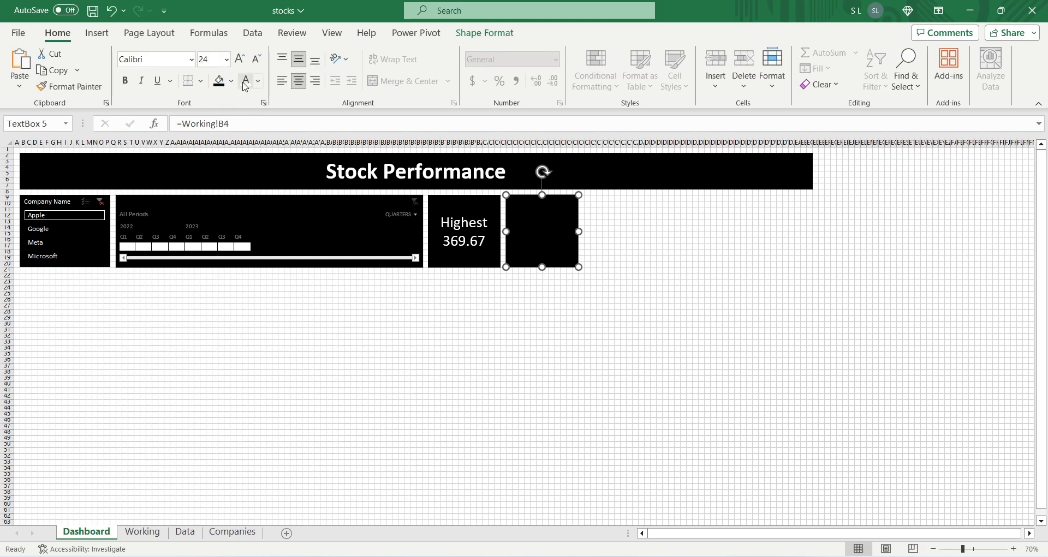
left_click(225, 59)
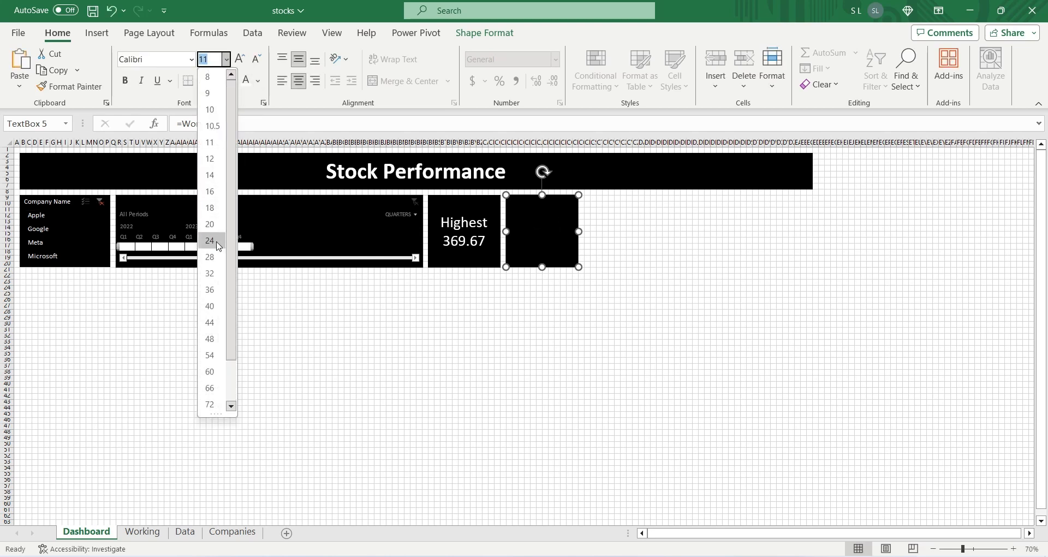
left_click(210, 241)
left_click(246, 84)
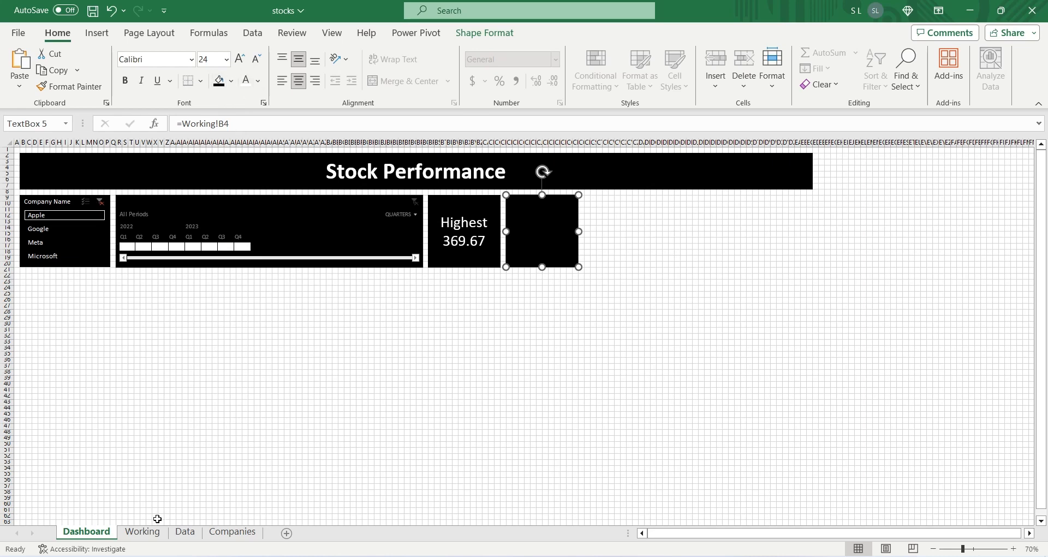
Step: Locate the Lowest text cell on the Working sheet and relink the copied dashboard text box to =Working!B5
left_click(142, 532)
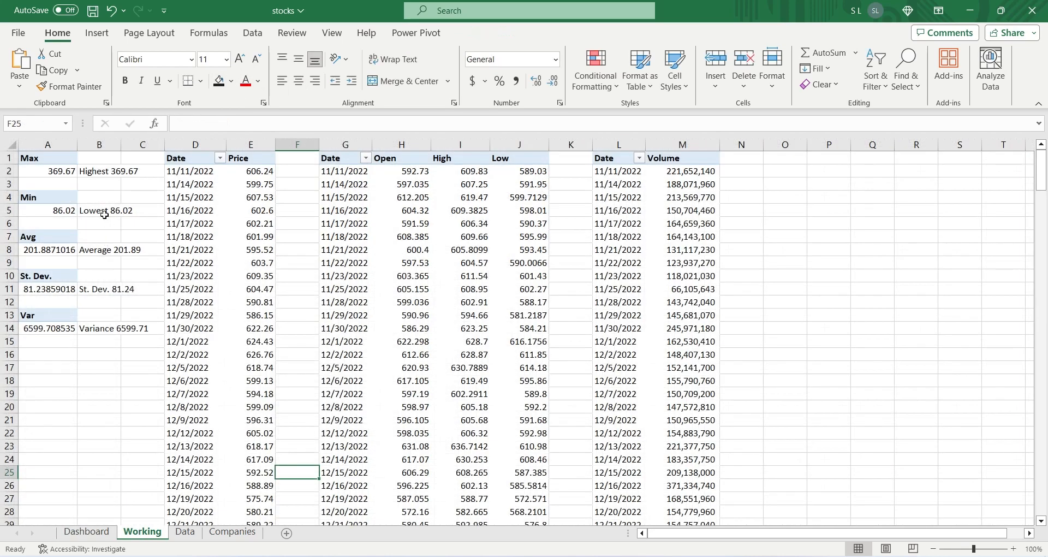
left_click(108, 172)
left_click(95, 213)
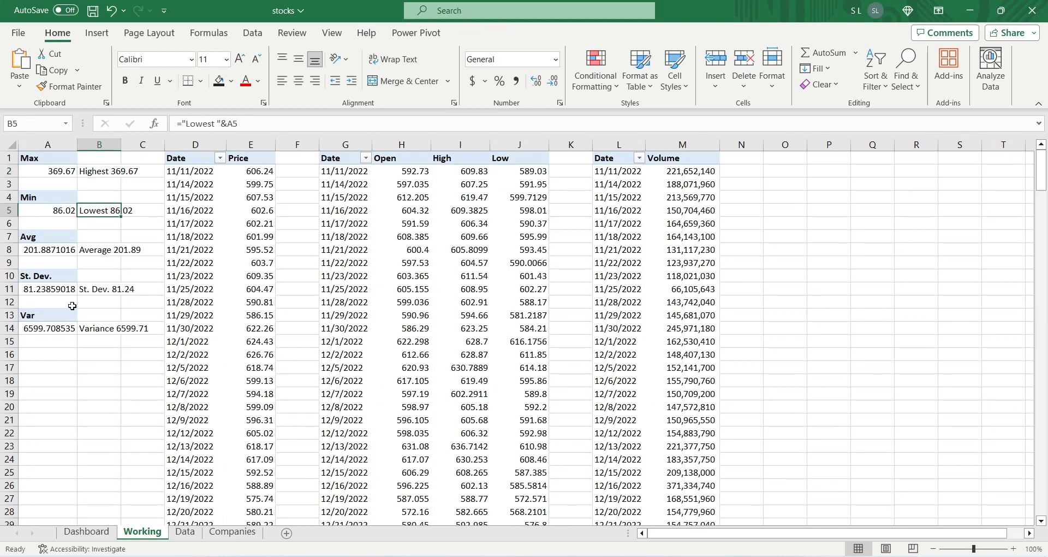
left_click(87, 532)
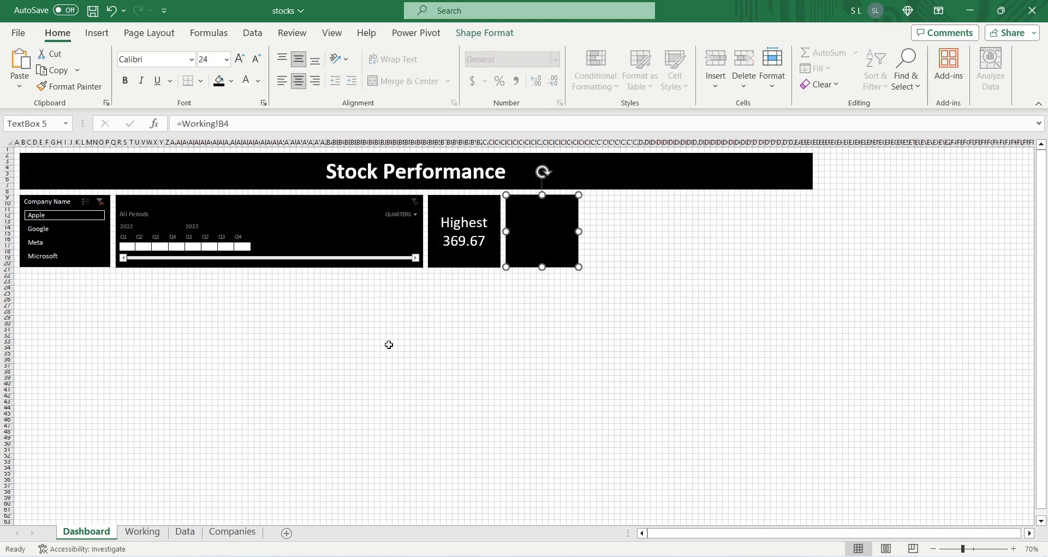
left_click(228, 124)
key("BackSpace")
type("5")
key("Return")
Step: Set the text of the second text box, linked to =Working!B5, to 24 pt white
left_click(227, 60)
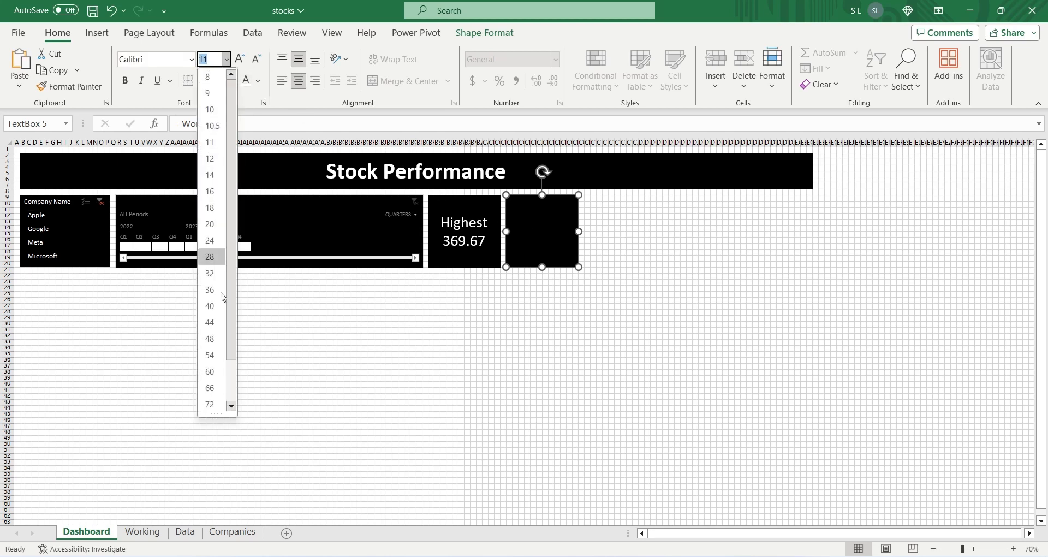
left_click(209, 233)
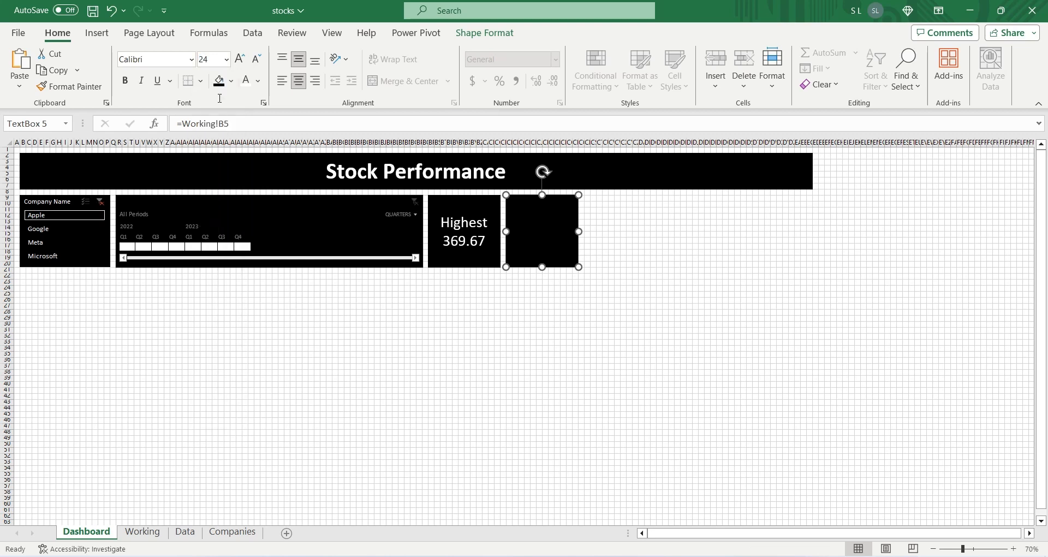
left_click(246, 81)
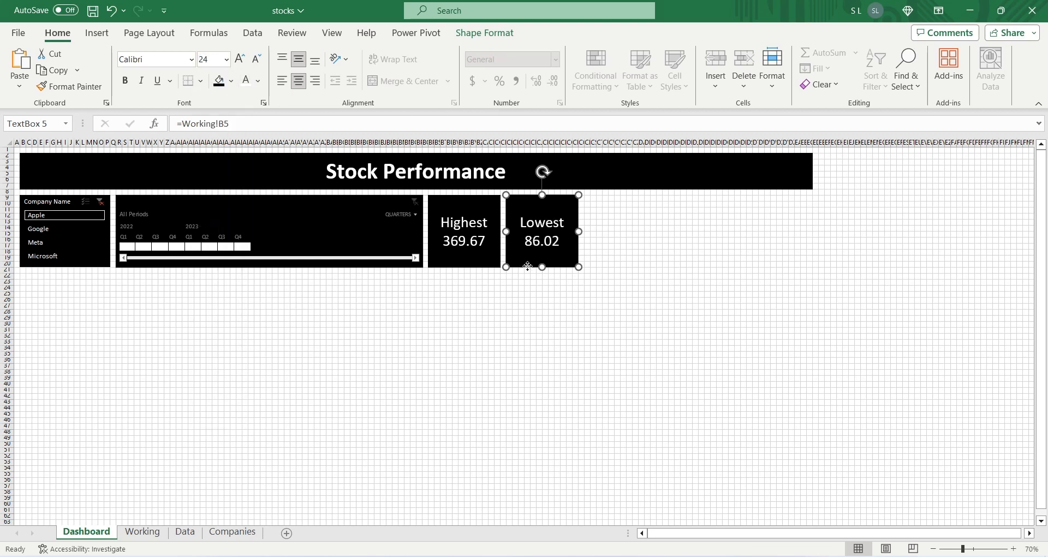
Step: Paste a text box copy to the right of the Lowest box and link it to =Working!B8 with 24 pt white text
left_click(586, 199)
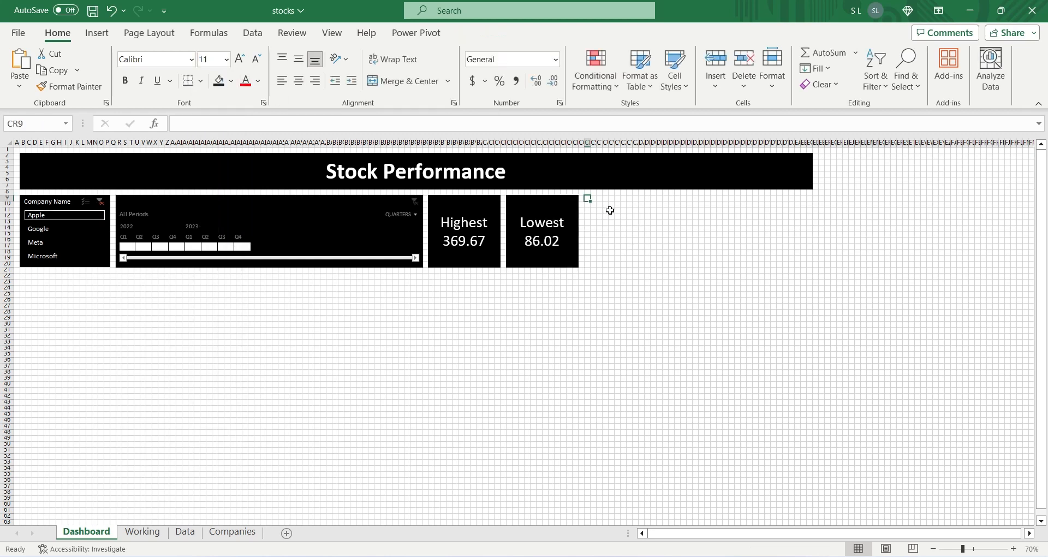
key("ctrl+v")
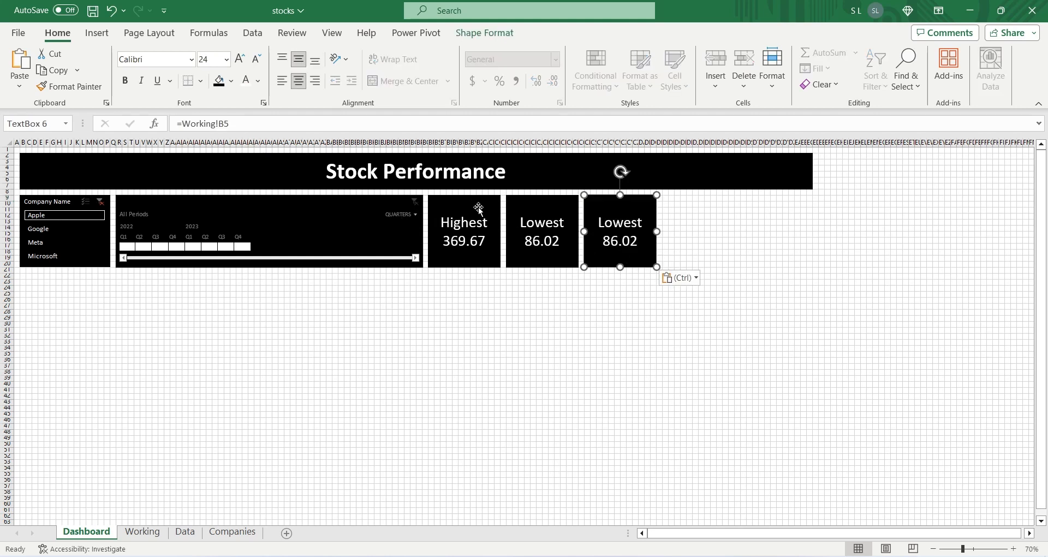
left_click(473, 209)
left_click(522, 212)
left_click(602, 211)
left_click(226, 123)
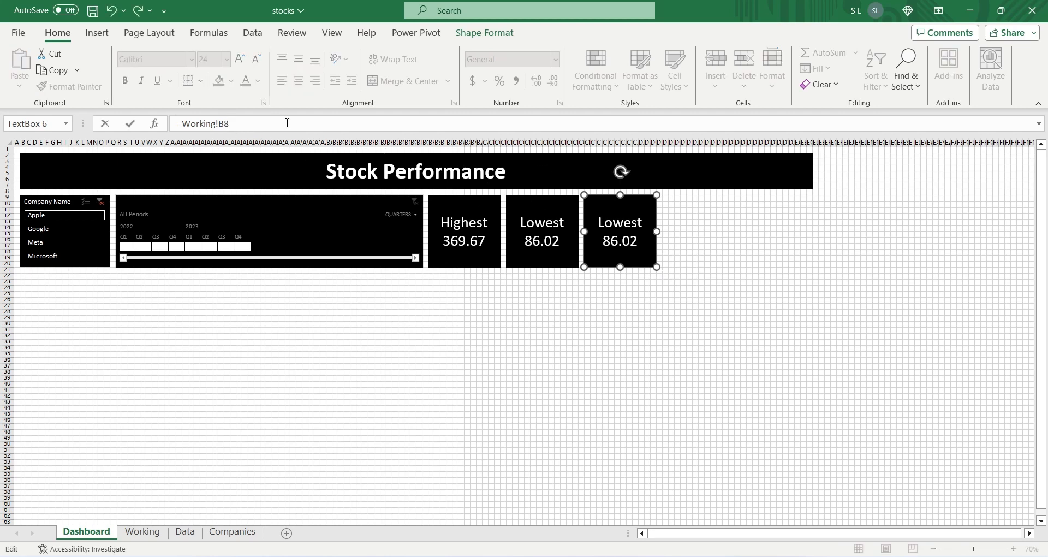
key("Return")
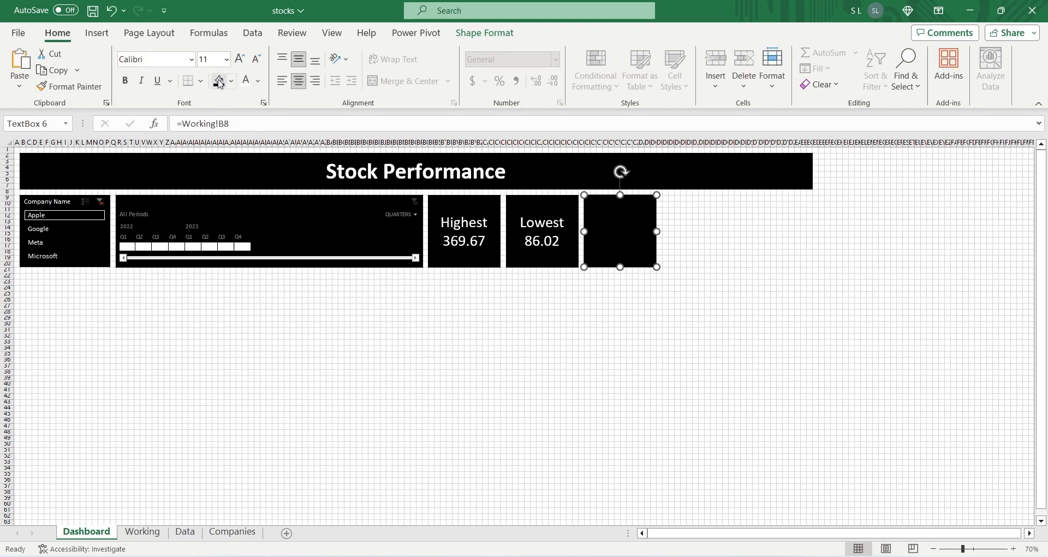
left_click(226, 59)
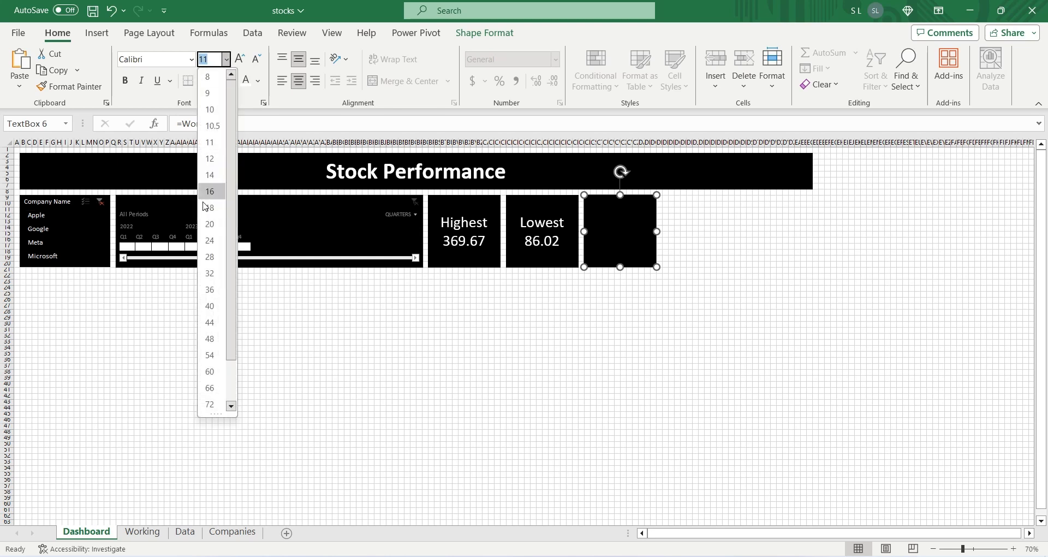
left_click(211, 241)
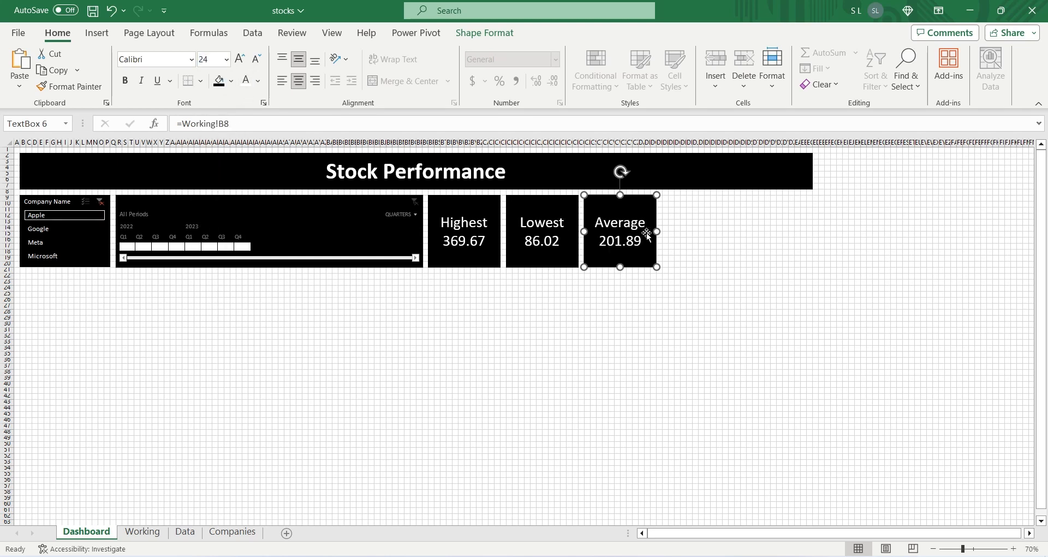
Step: Paste a text box copy to the right of the Average box and link it to =Working!B11 with 24 pt white text
left_click(665, 196)
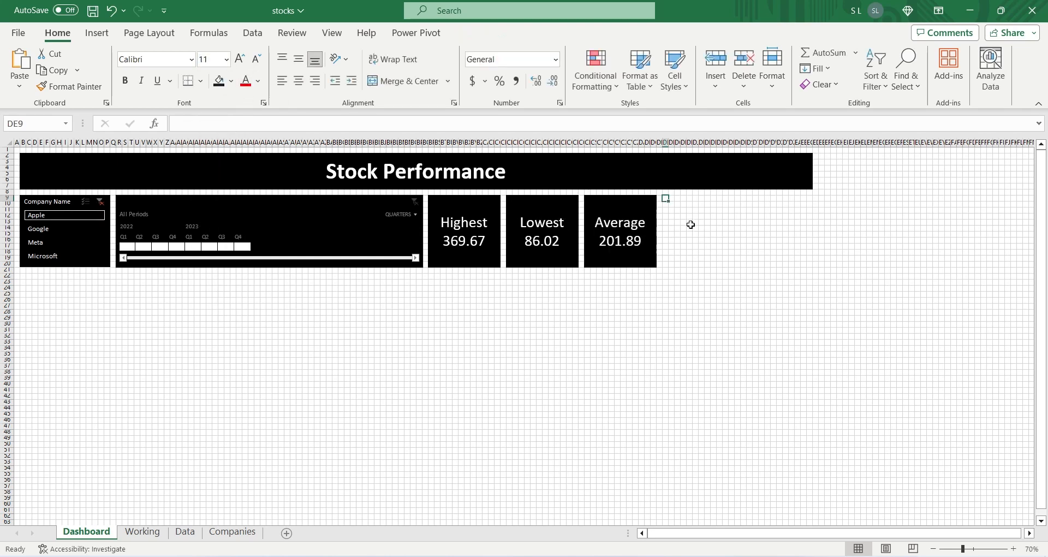
key("ctrl+v")
left_click(231, 122)
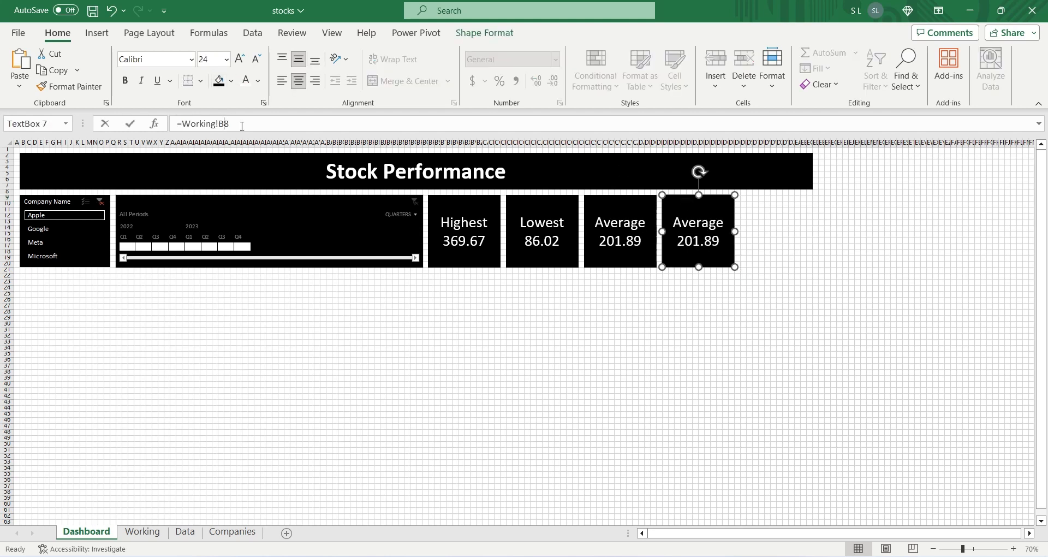
key("BackSpace")
type("11")
key("Return")
left_click(226, 58)
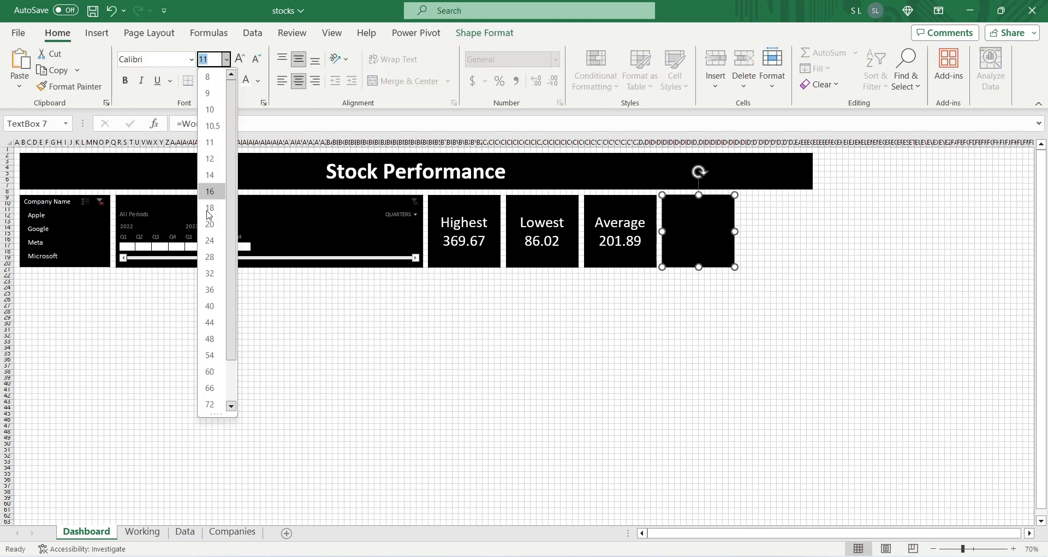
left_click(211, 241)
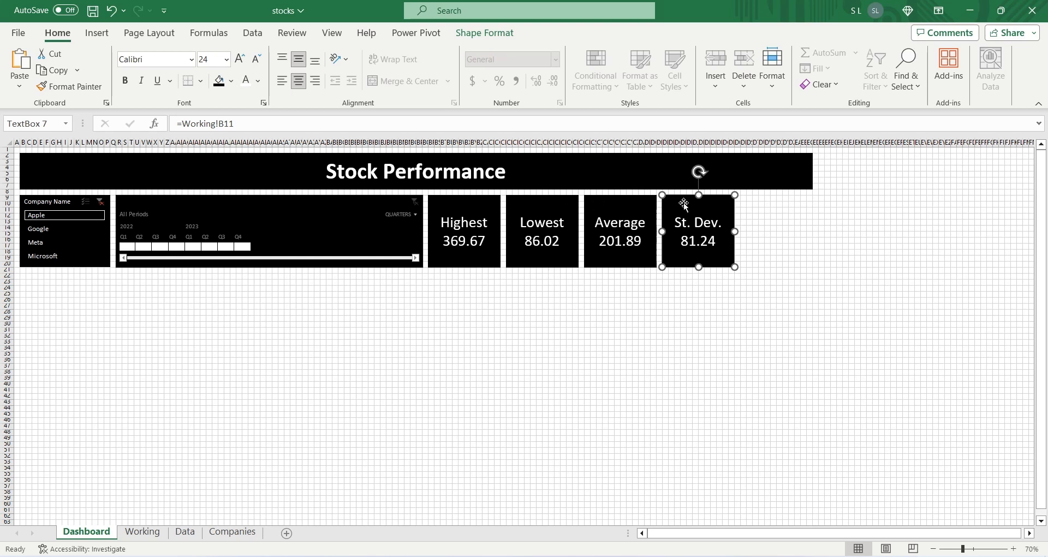
Step: Paste a text box copy to the right of the St. Dev. box and link it to =Working!B14 with 24 pt white text
left_click(743, 198)
key("ctrl+v")
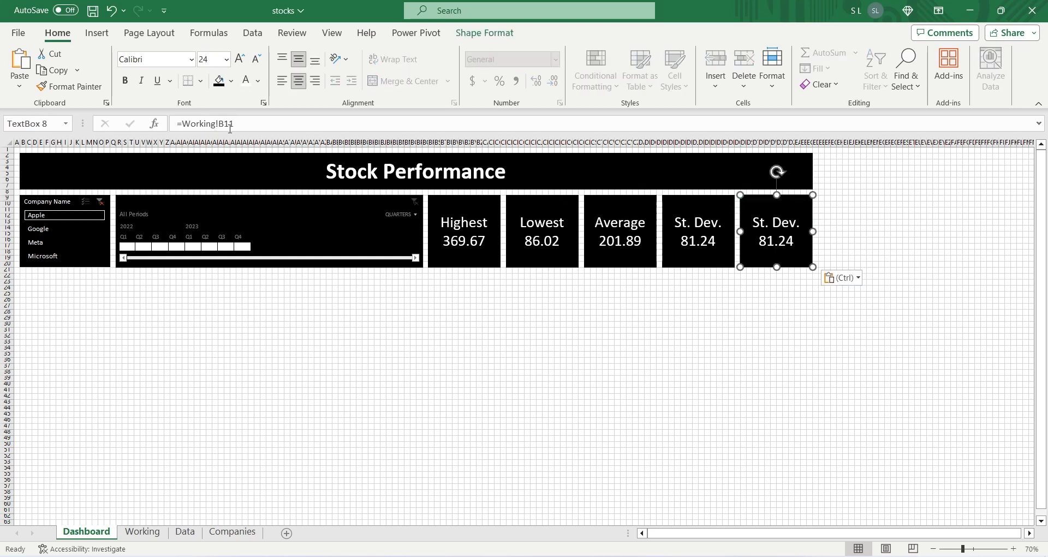
left_click(229, 124)
key("BackSpace")
type("4")
key("Return")
left_click(226, 59)
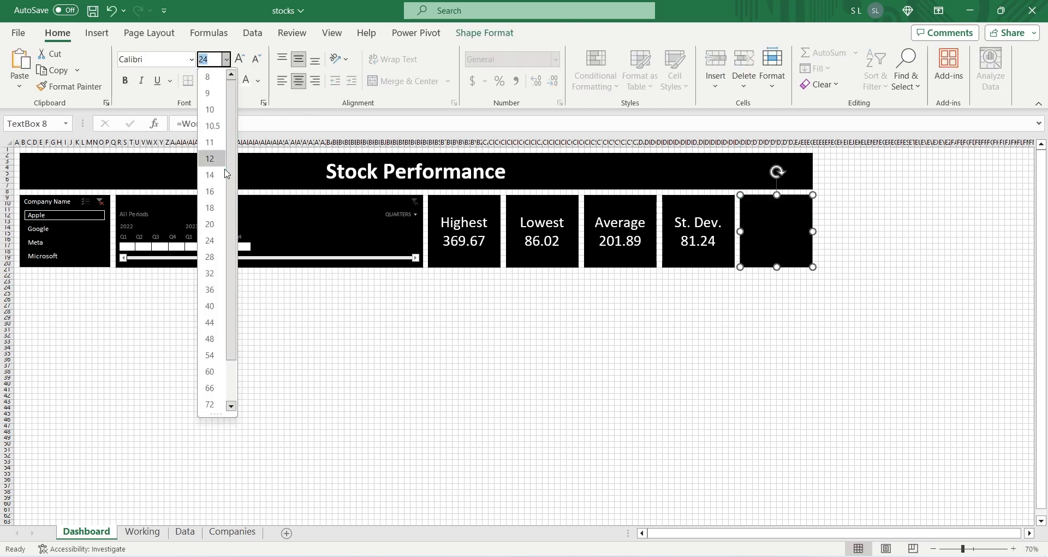
left_click(212, 158)
left_click(226, 58)
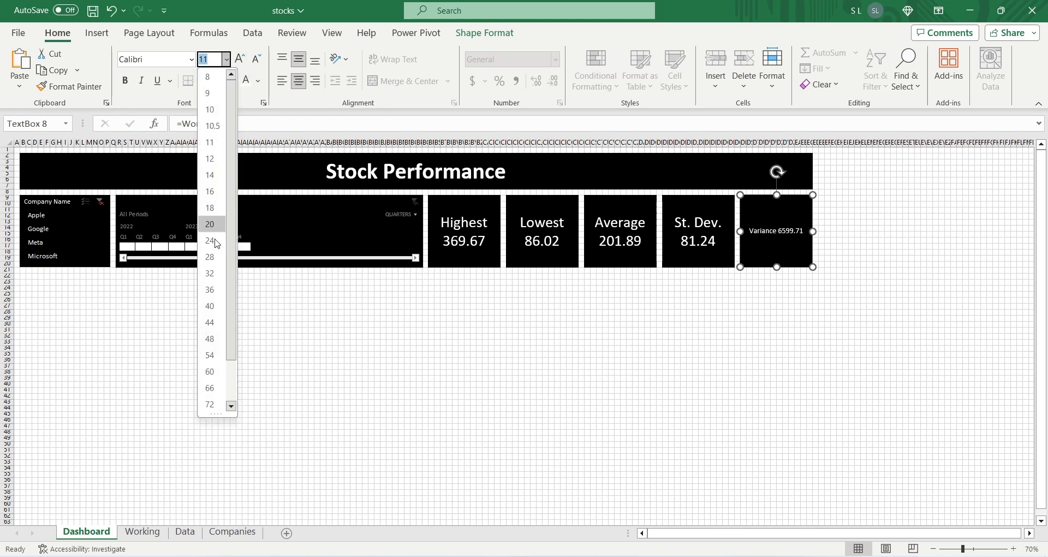
left_click(210, 246)
left_click(611, 294)
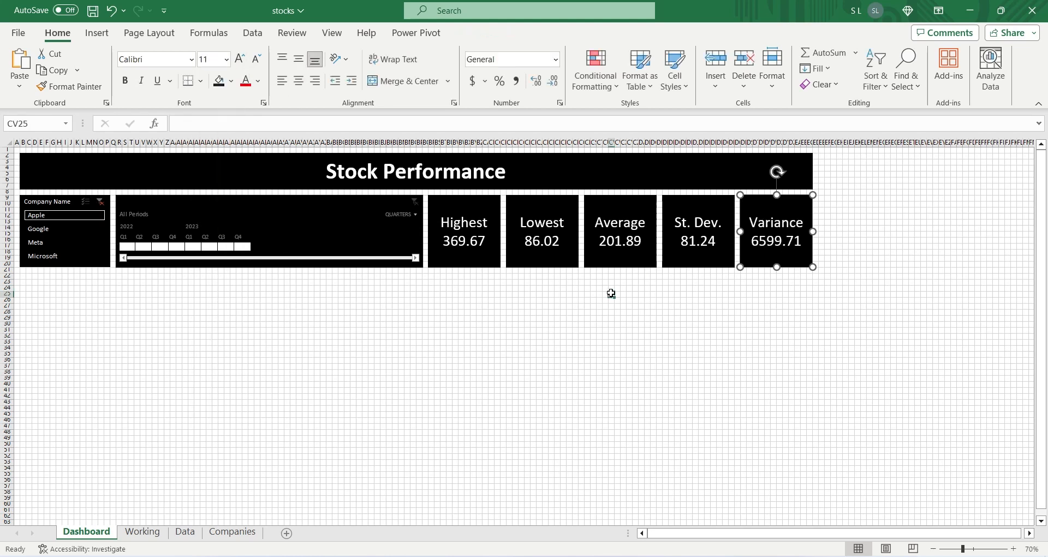
Step: Insert a line PivotChart from the Date and Price PivotTable on the Working sheet
key("ctrl+Home")
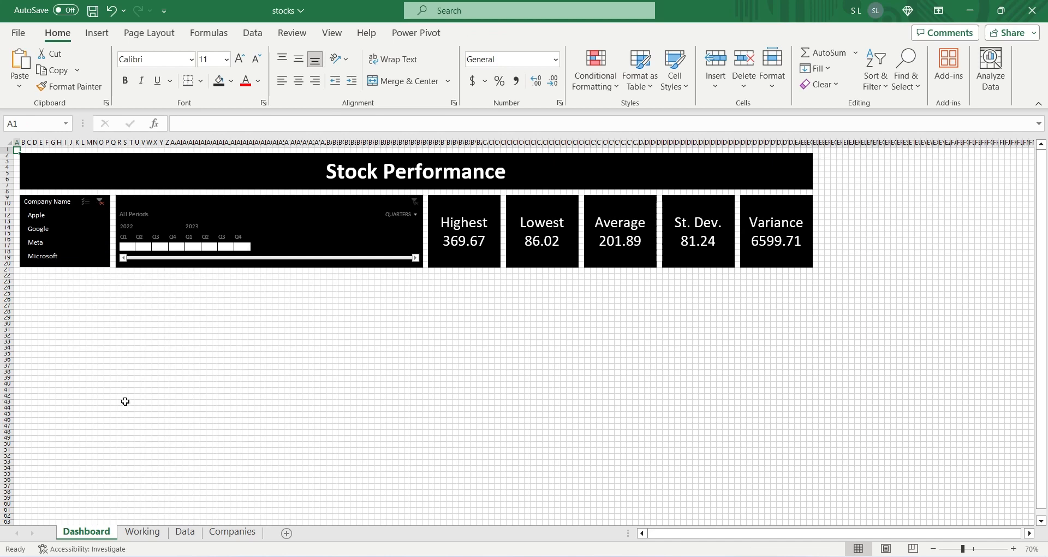
left_click(142, 531)
left_click(223, 232)
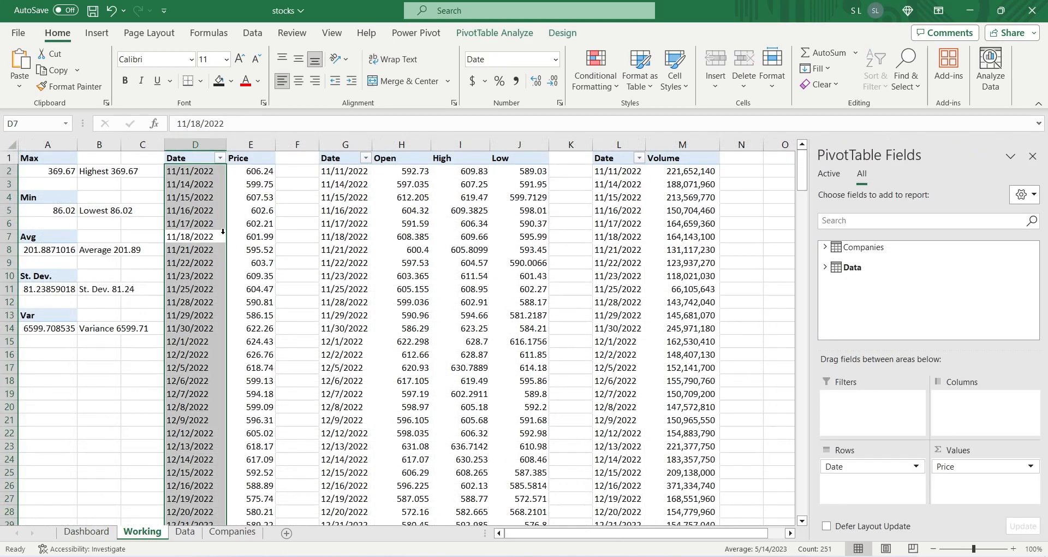
left_click(234, 225)
left_click(97, 33)
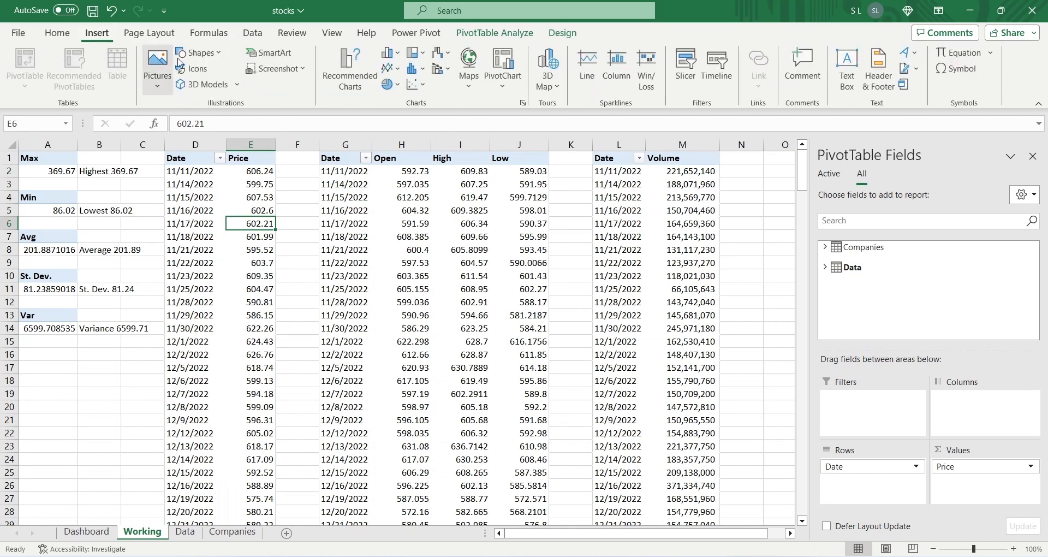
left_click(388, 53)
left_click(399, 116)
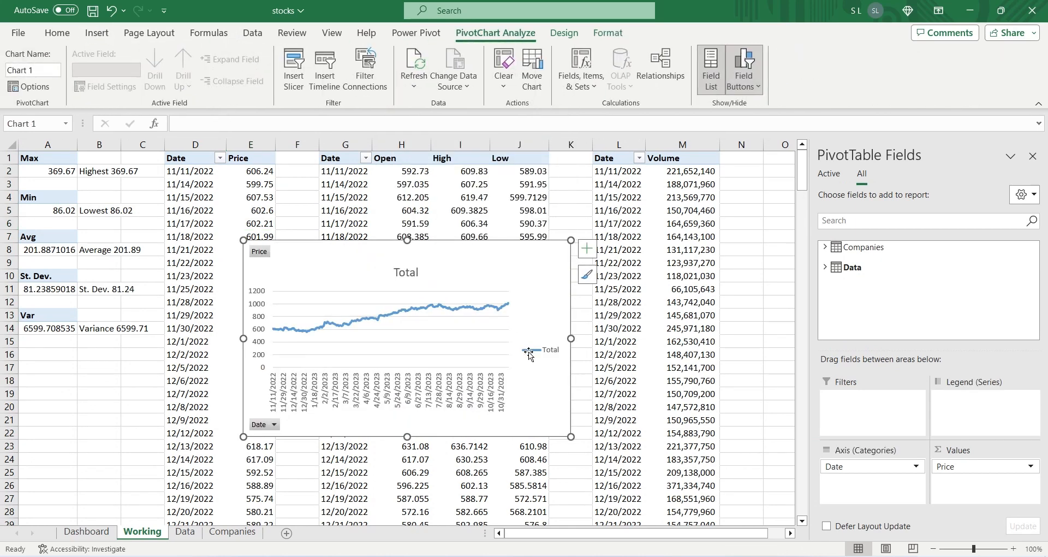
Step: Delete the legend and the Total title from the price chart
left_click(529, 355)
key("Delete")
left_click(408, 275)
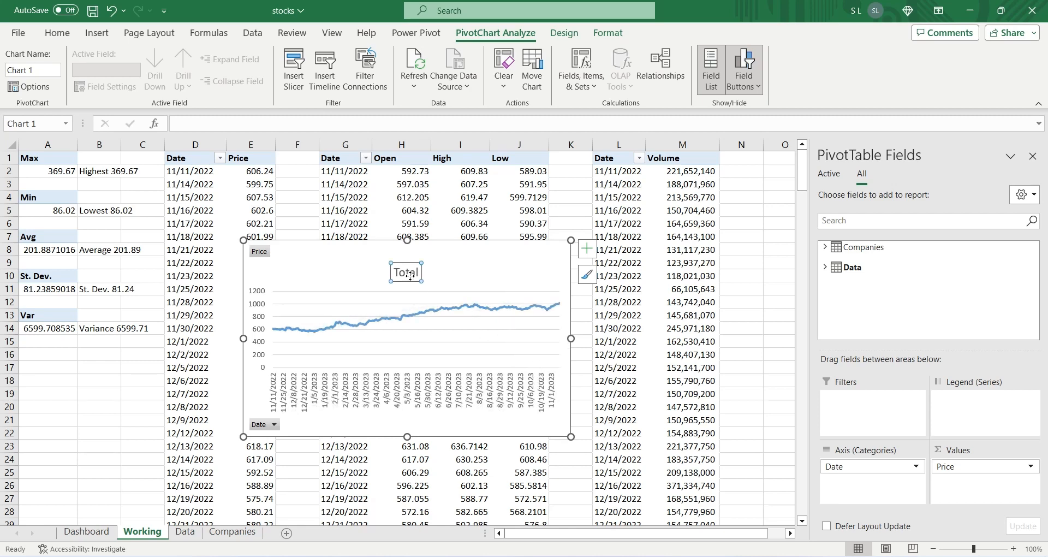
key("Delete")
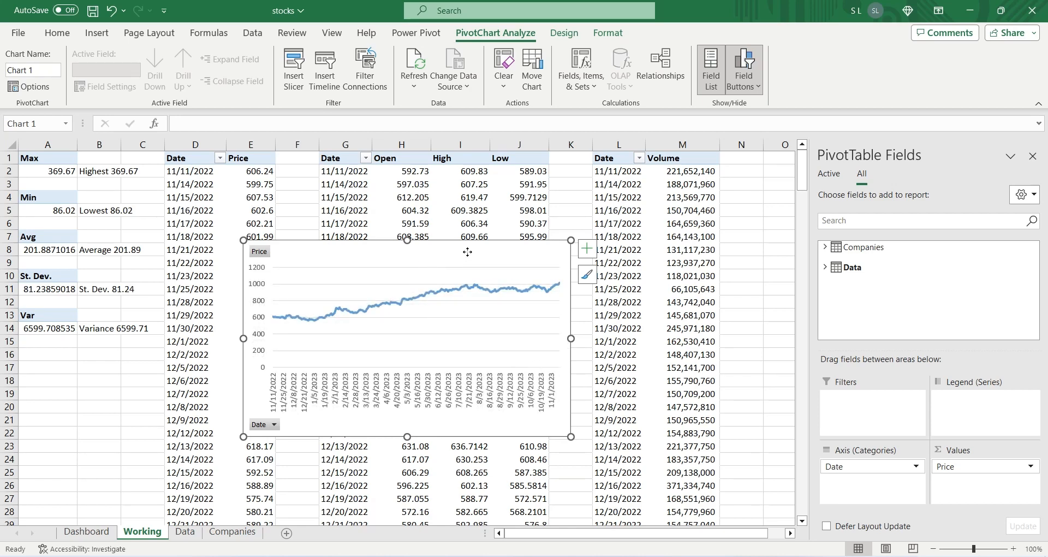
Step: Move the price chart to the Dashboard sheet below the company slicer and stretch it to about 5.24" tall
key("ctrl+x")
left_click(88, 531)
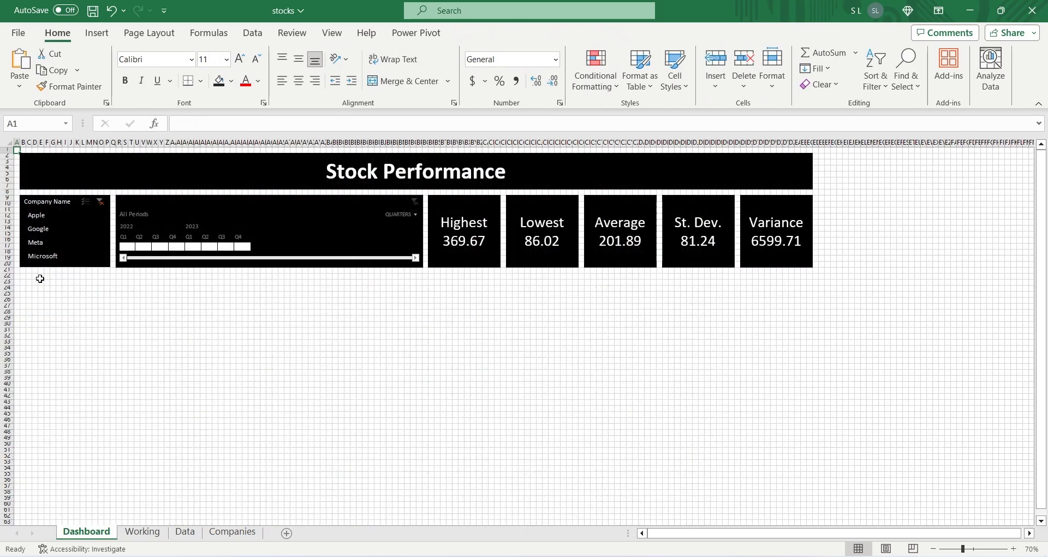
left_click(23, 275)
key("ctrl+v")
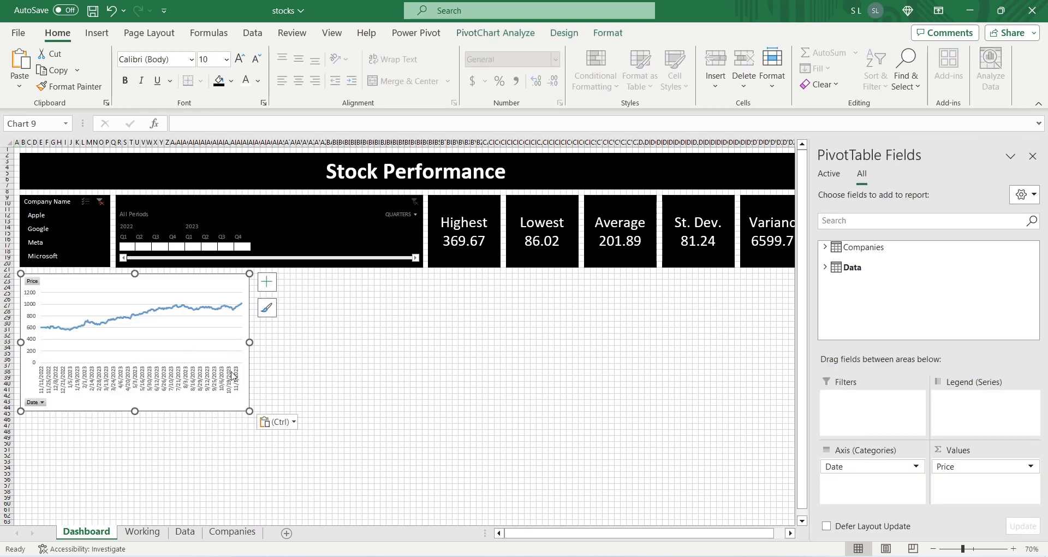
left_click_drag(249, 411, 248, 513)
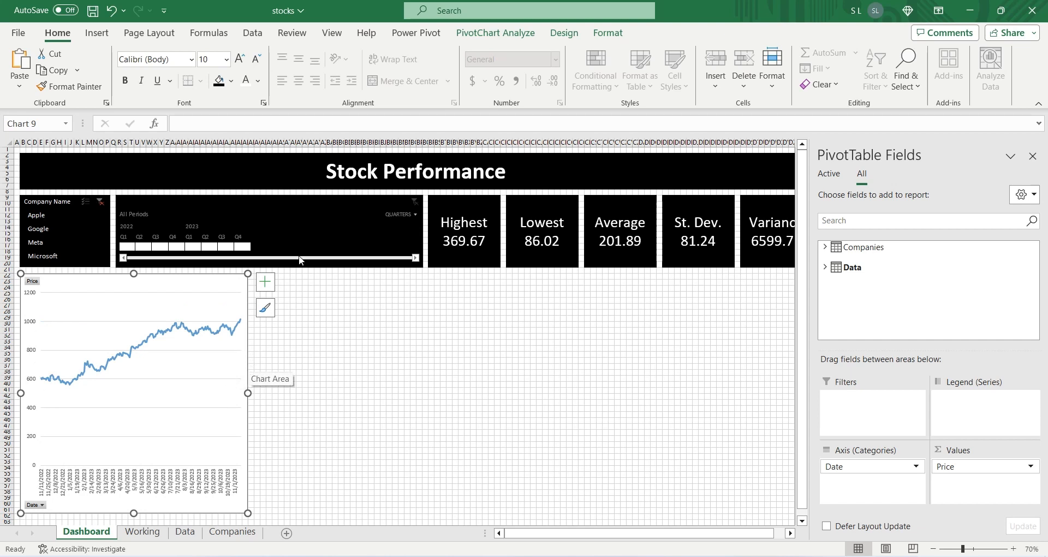
Step: Give the price chart the dark glowing-line style with a black chart area fill, and widen it to about 5.37"
left_click(564, 33)
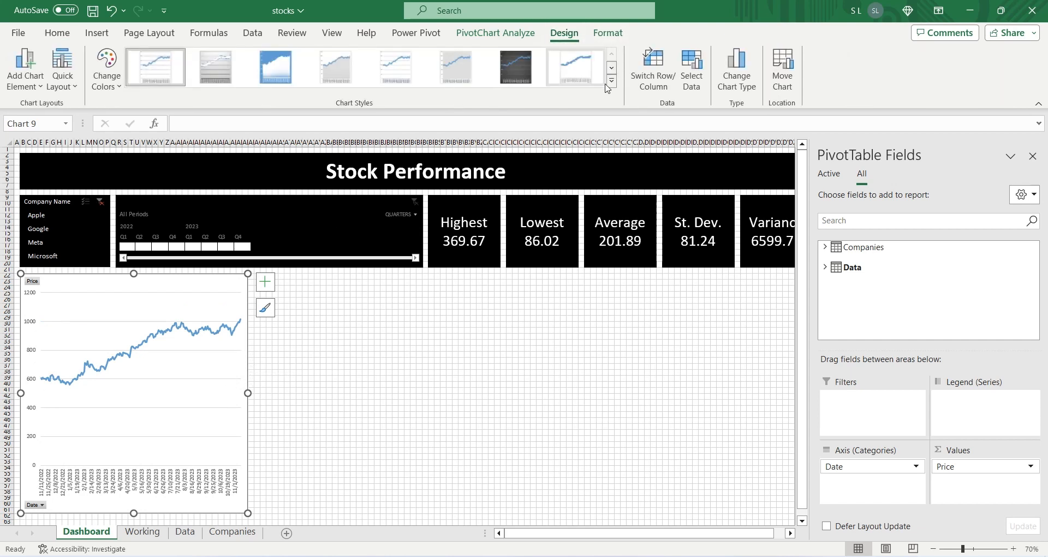
left_click(611, 80)
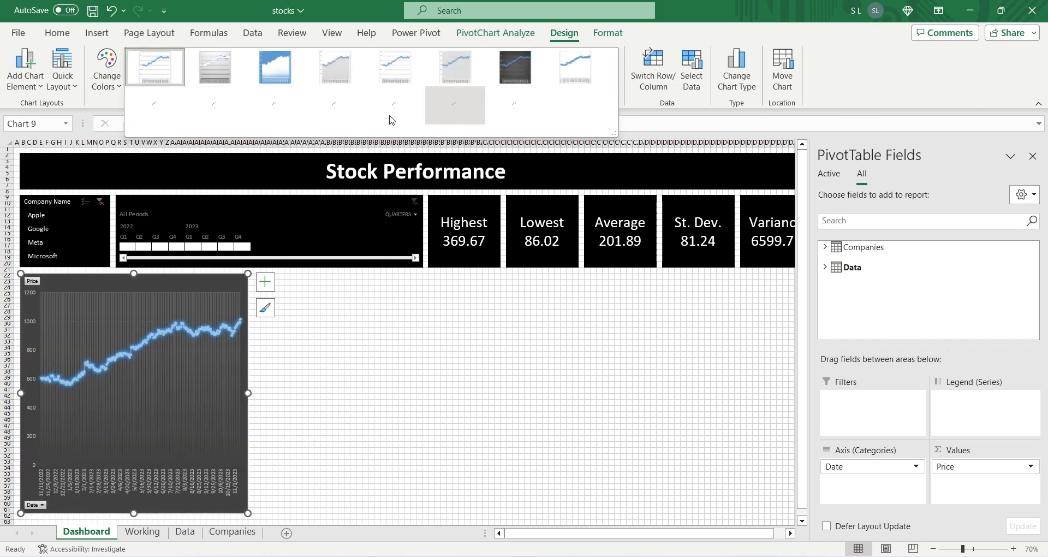
left_click(212, 118)
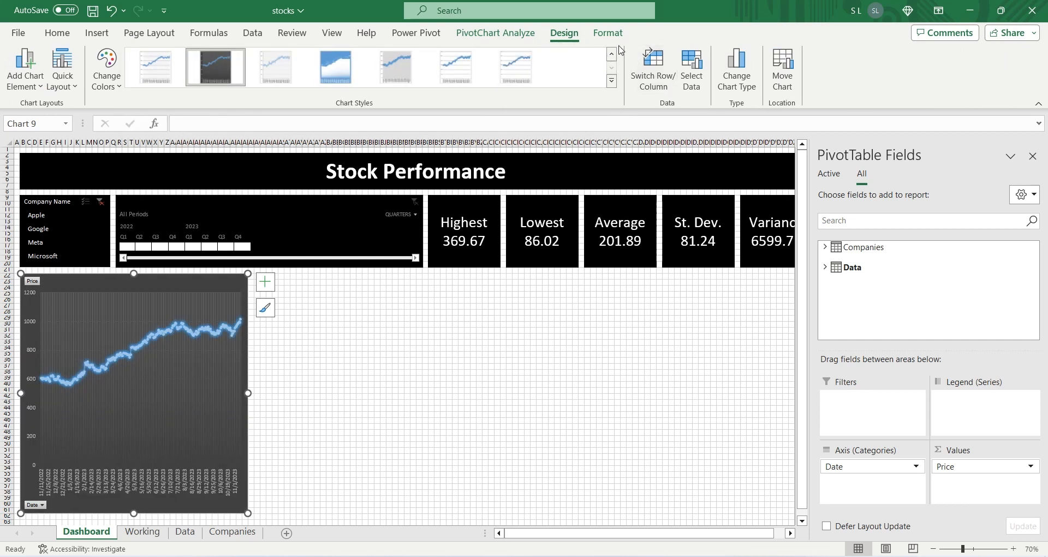
left_click(608, 33)
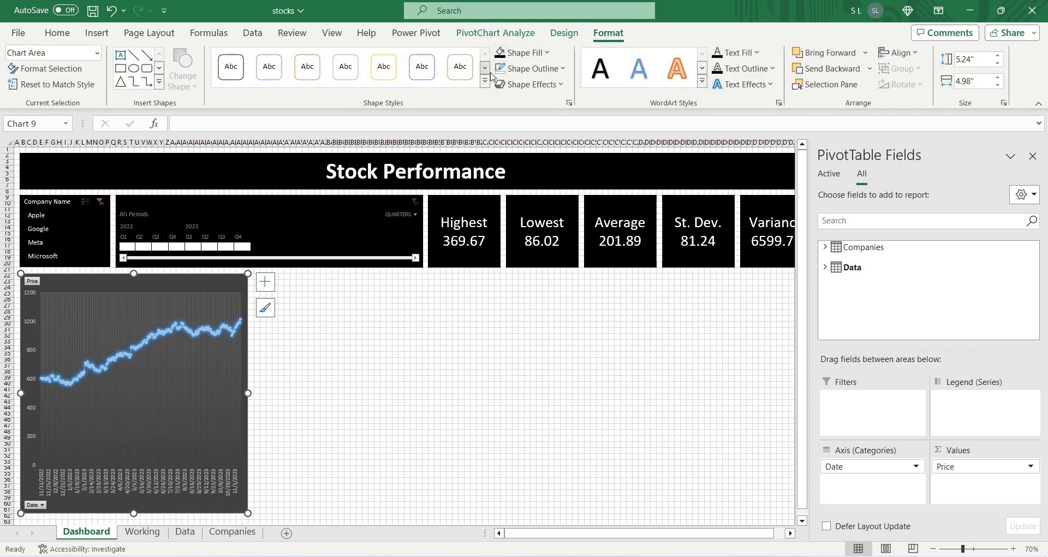
left_click(502, 55)
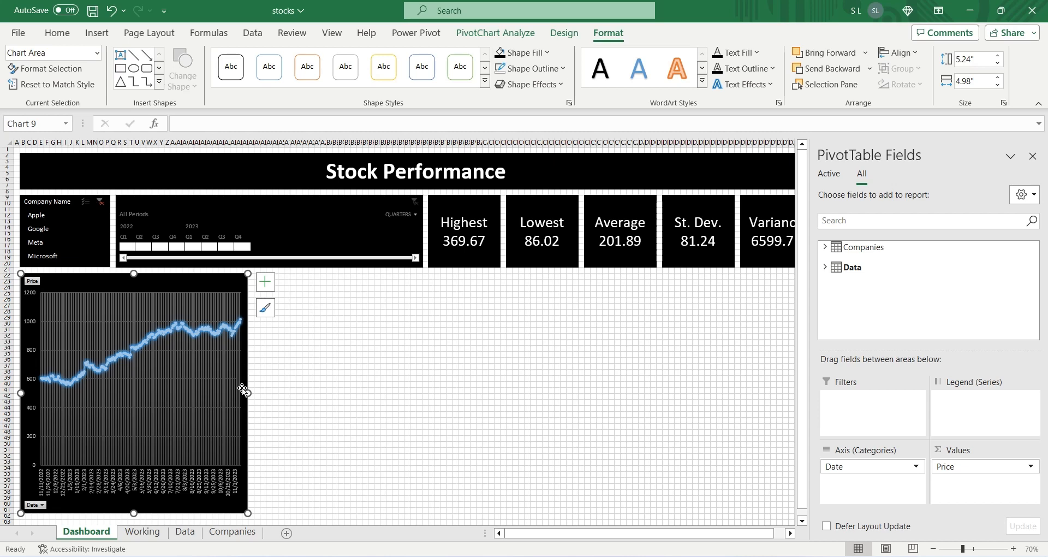
left_click_drag(248, 393, 266, 393)
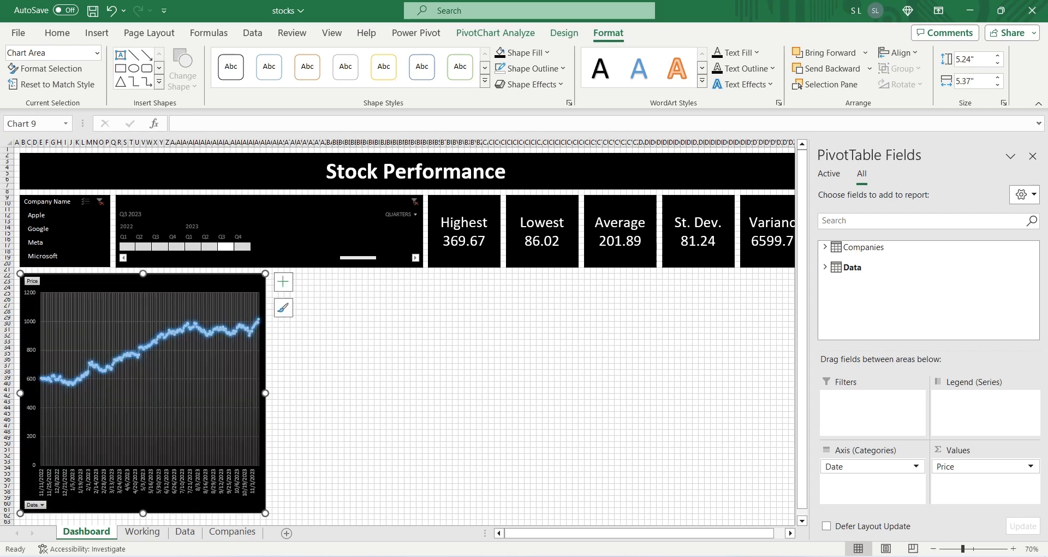
Step: Insert a line PivotChart from the Open, High and Low PivotTable on the Working sheet
left_click(139, 532)
left_click(381, 224)
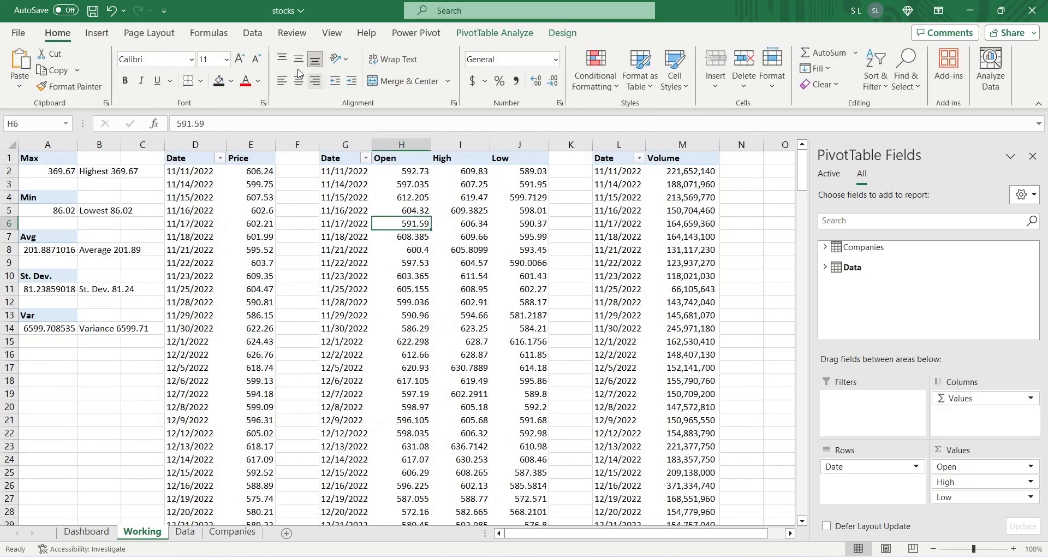
left_click(149, 33)
left_click(97, 32)
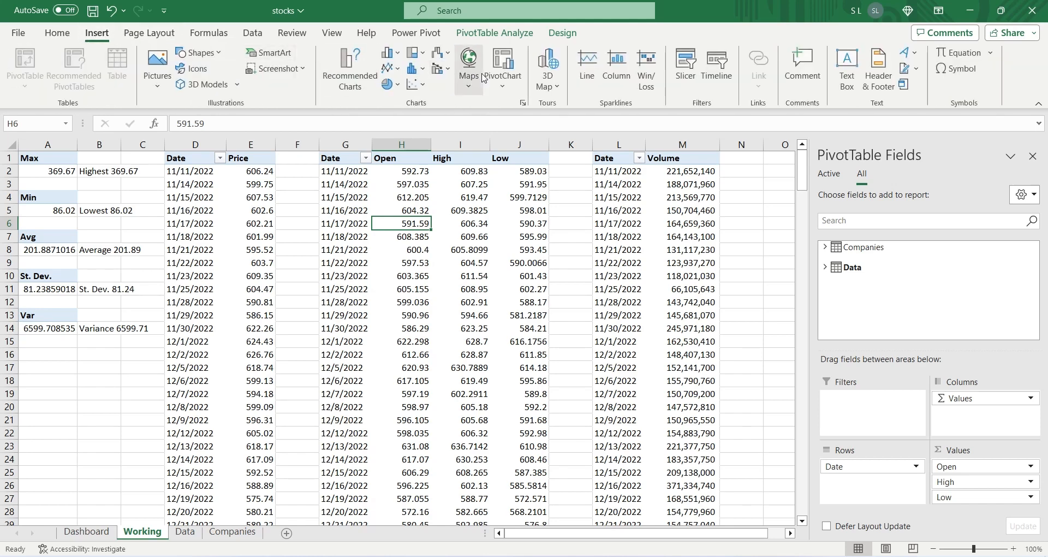
left_click(390, 67)
left_click(399, 115)
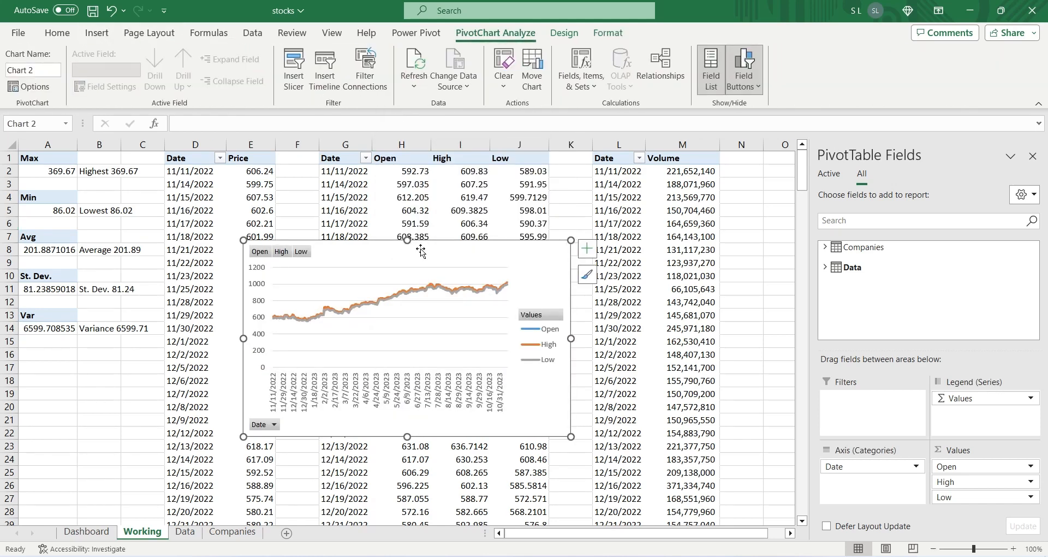
Step: Move the Open, High and Low chart to the Dashboard sheet, directly to the right of the price chart
key("ctrl+x")
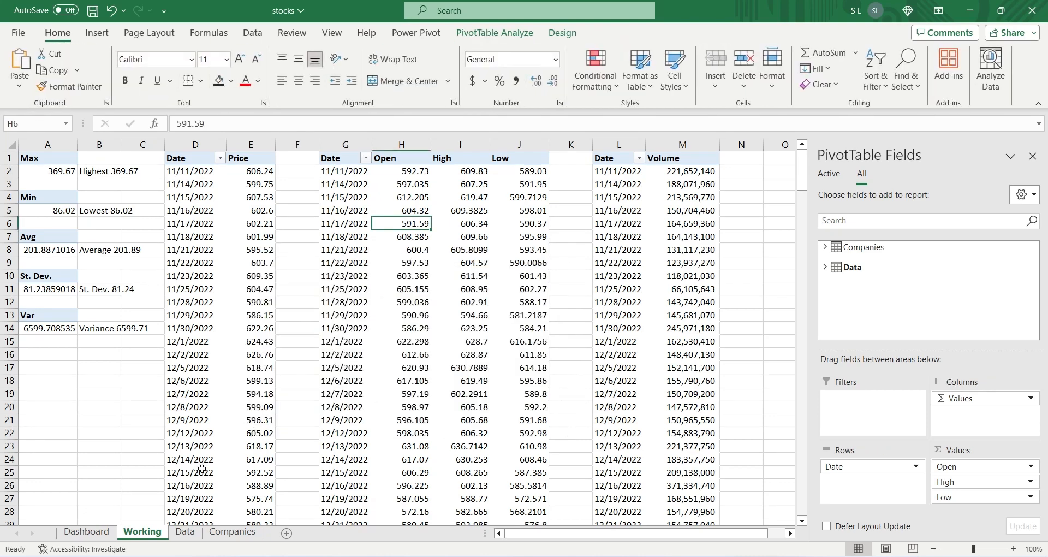
left_click(86, 532)
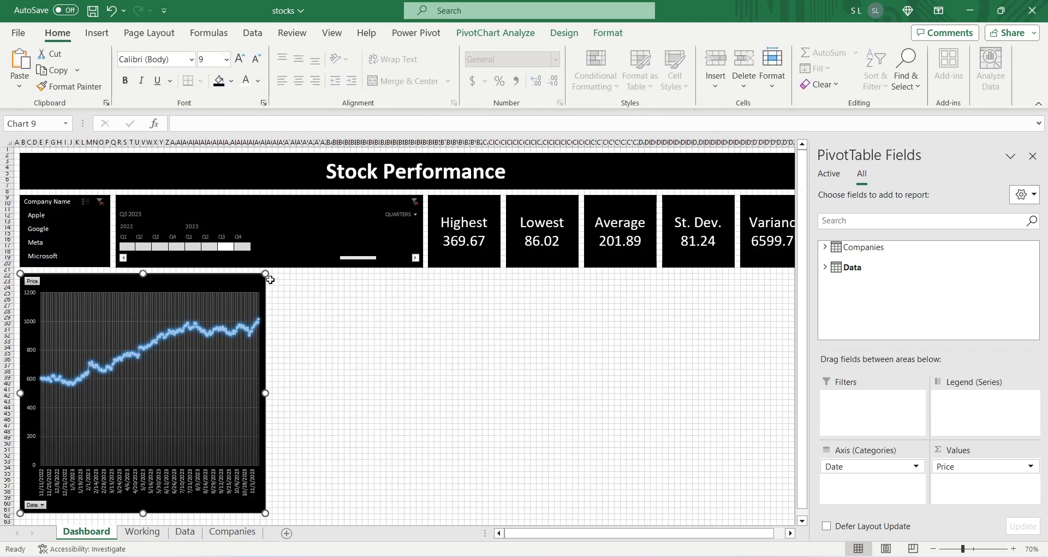
left_click(275, 276)
key("ctrl+v")
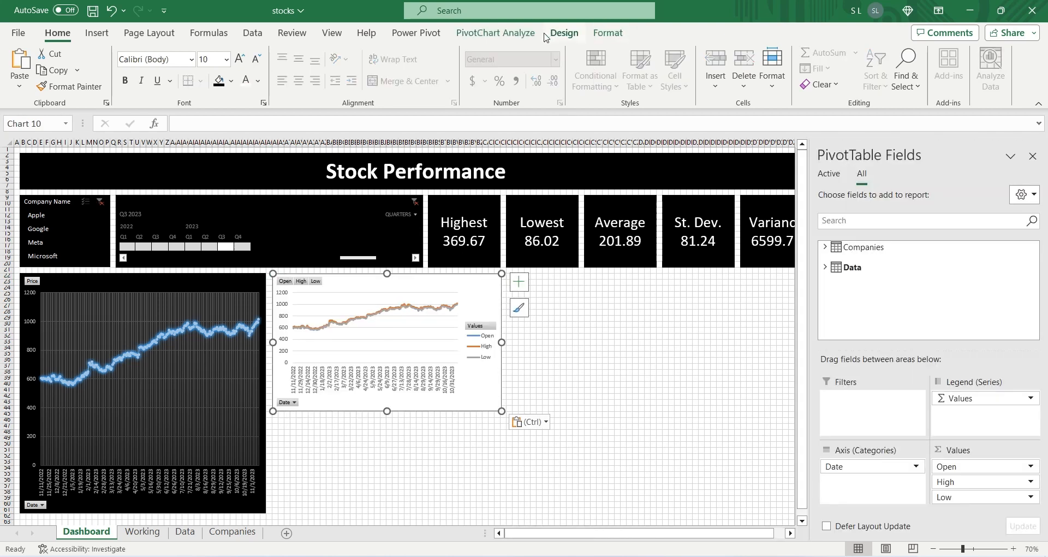
Step: Apply the dark glowing-line style to the Open, High and Low chart and fill its chart area black
left_click(564, 33)
left_click(613, 93)
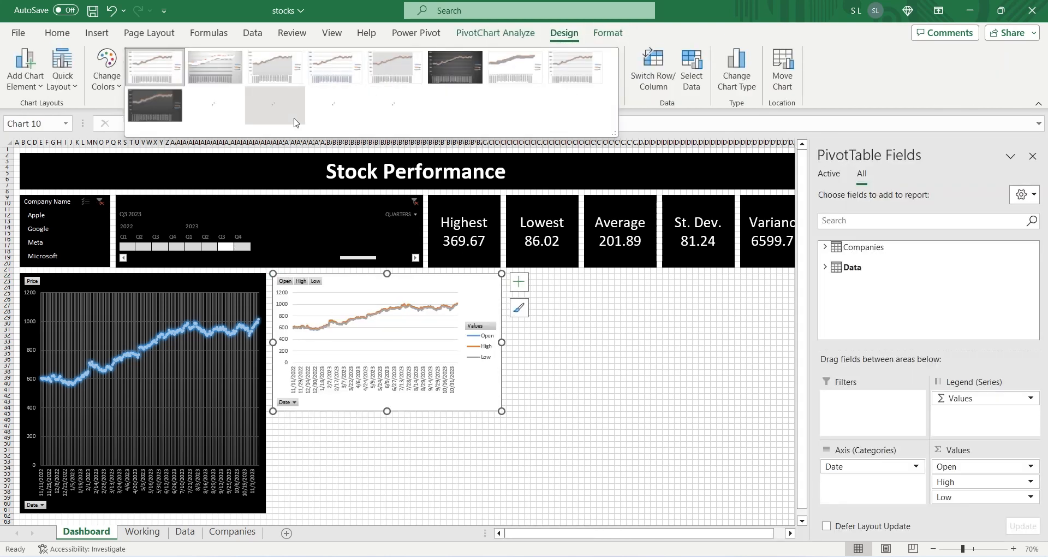
left_click(169, 106)
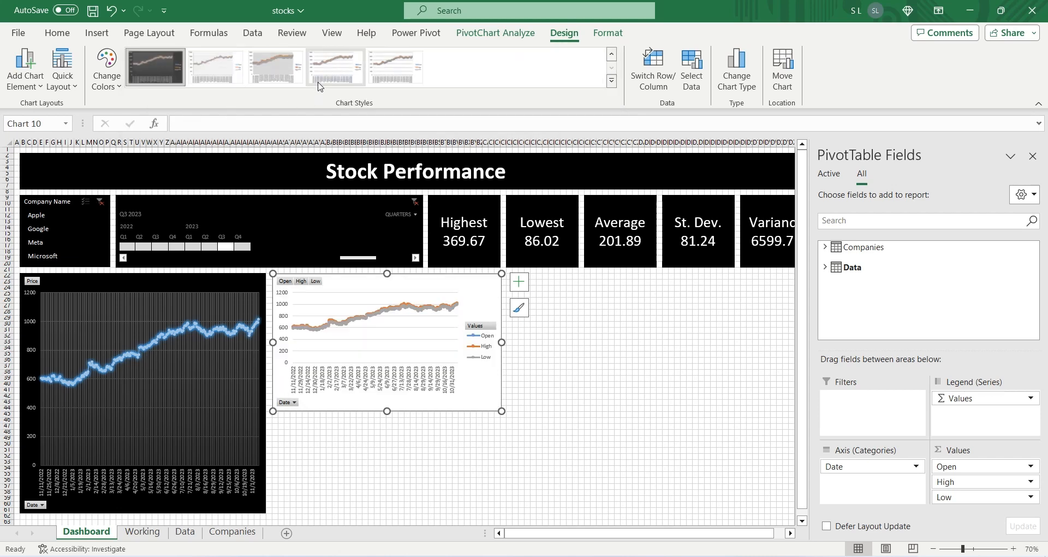
left_click(607, 33)
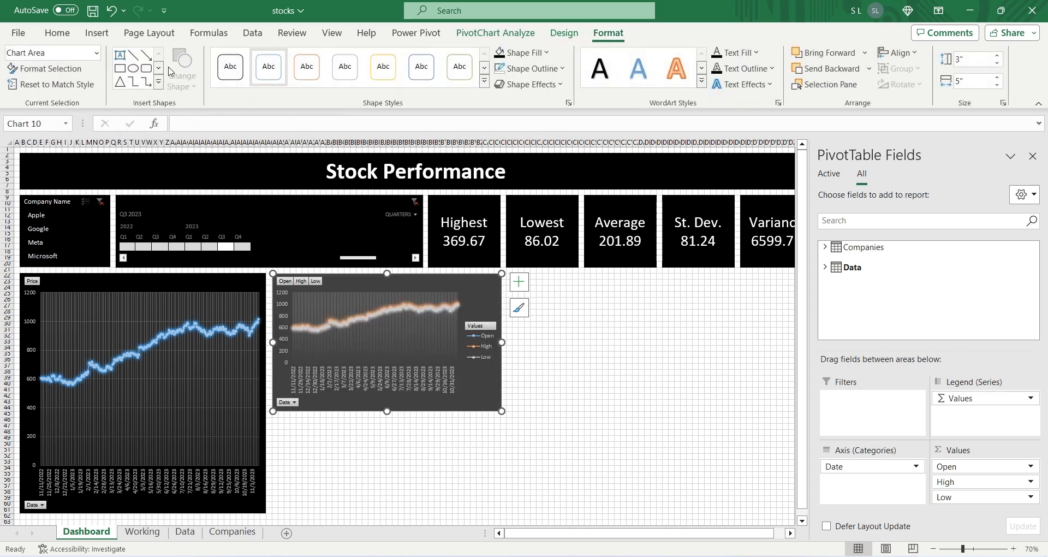
left_click(501, 58)
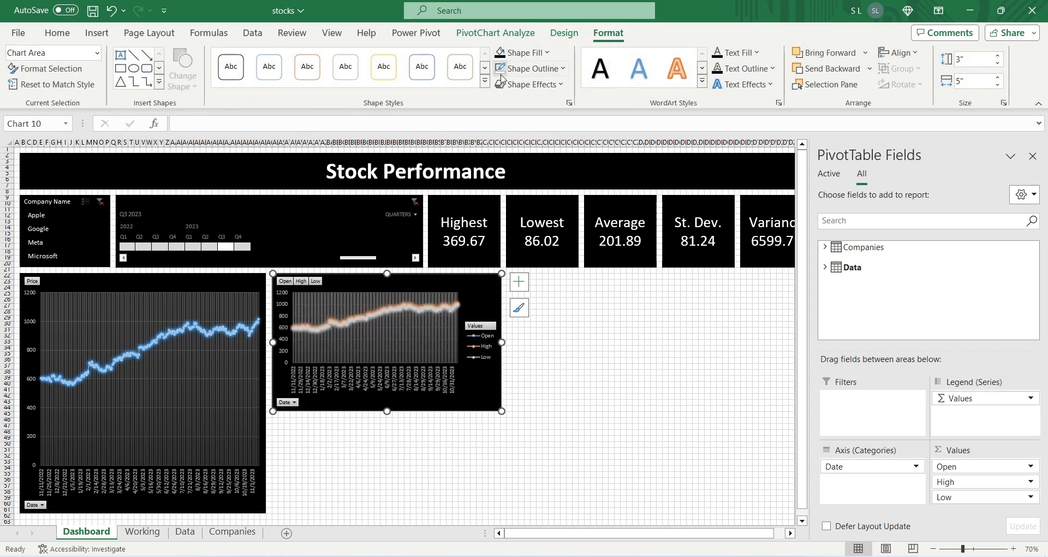
Step: Resize the Open, High and Low chart to about 5.24" tall and 6.02" wide, hiding the PivotTable field list
left_click_drag(393, 406, 374, 512)
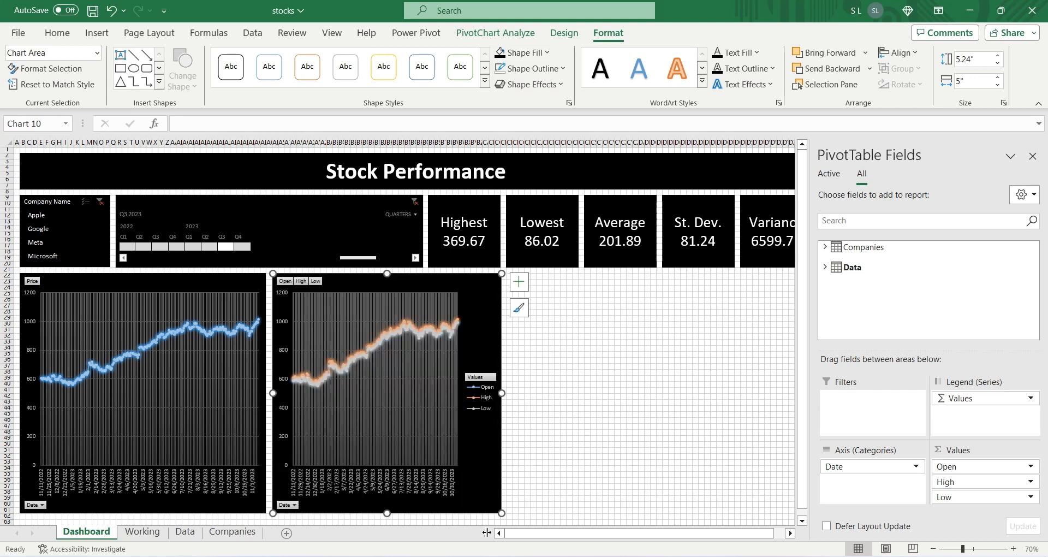
left_click(1032, 156)
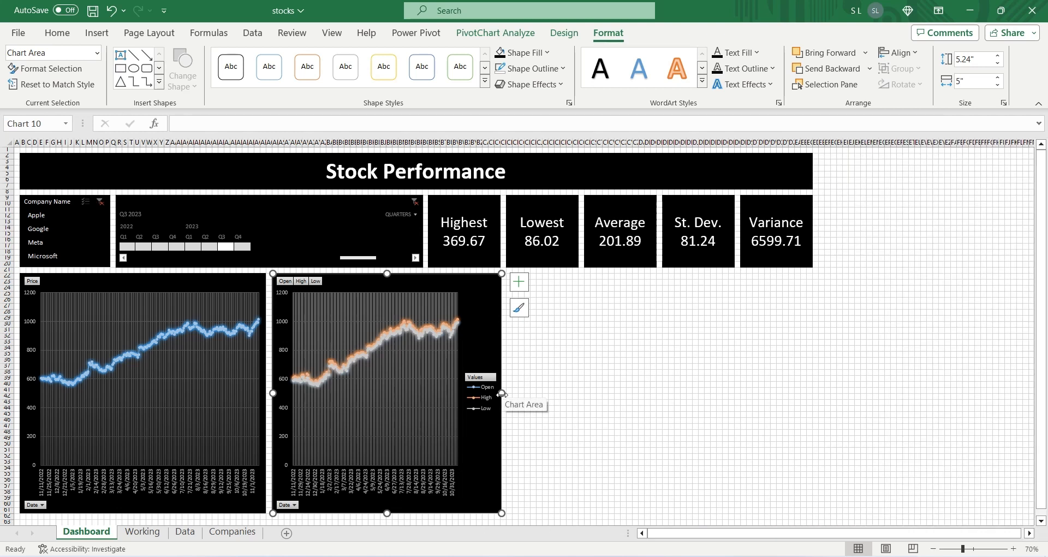
left_click_drag(502, 393, 548, 395)
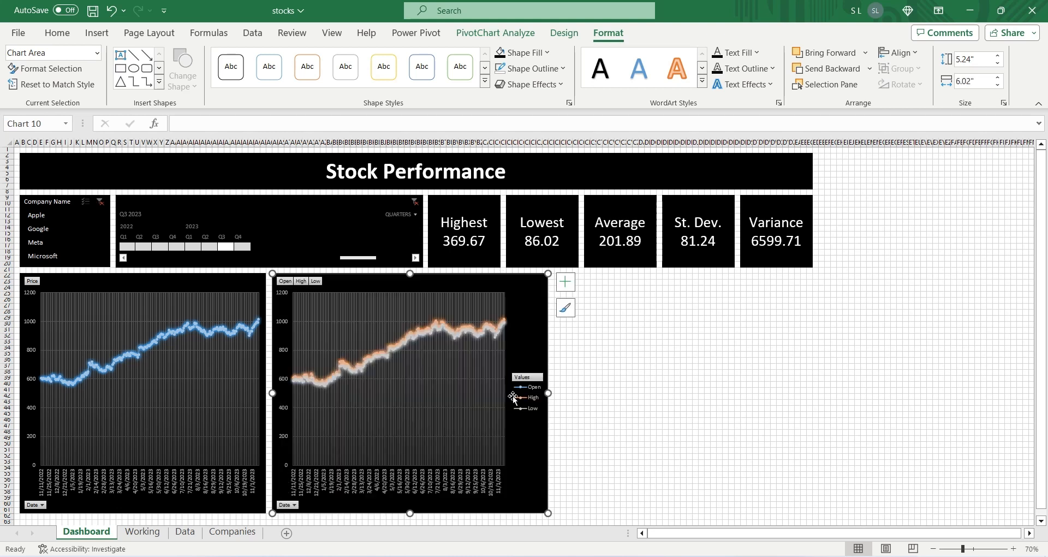
Step: Shift the Open, High and Low chart to the right and widen the price chart to about 6.02"
left_click_drag(519, 353, 553, 352)
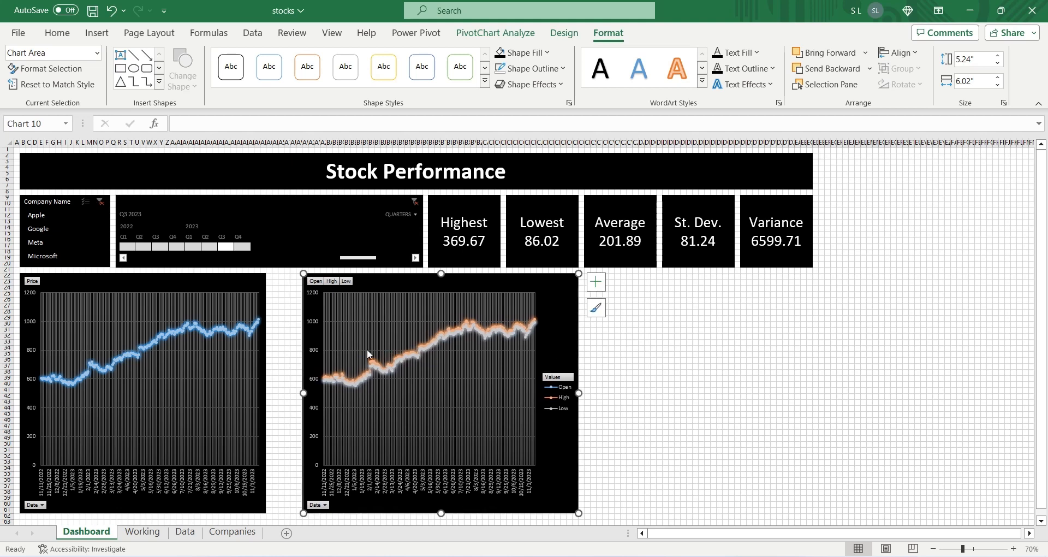
left_click(254, 283)
left_click_drag(265, 393, 296, 397)
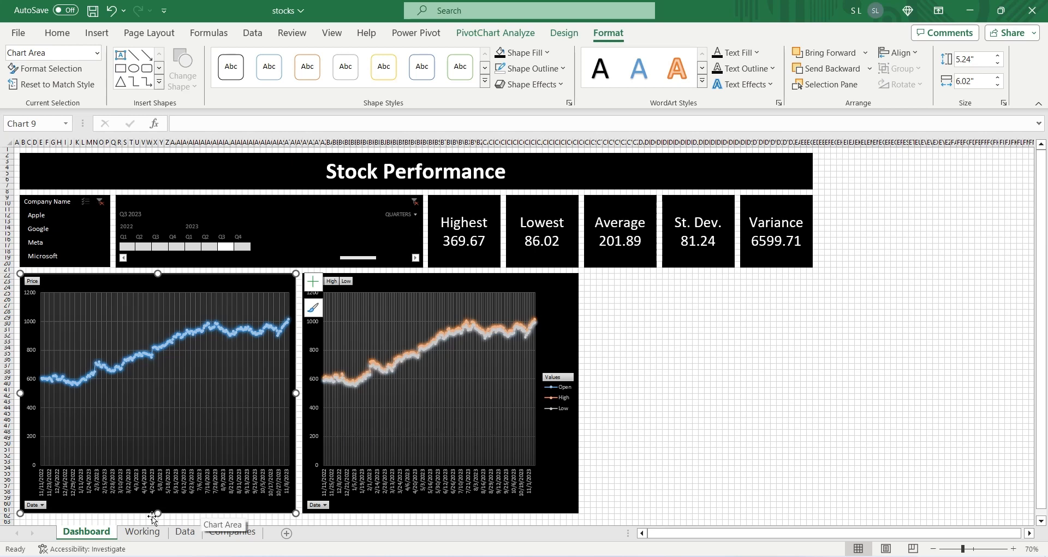
Step: Insert a line PivotChart from the Date and Volume PivotTable on the Working sheet
left_click(138, 532)
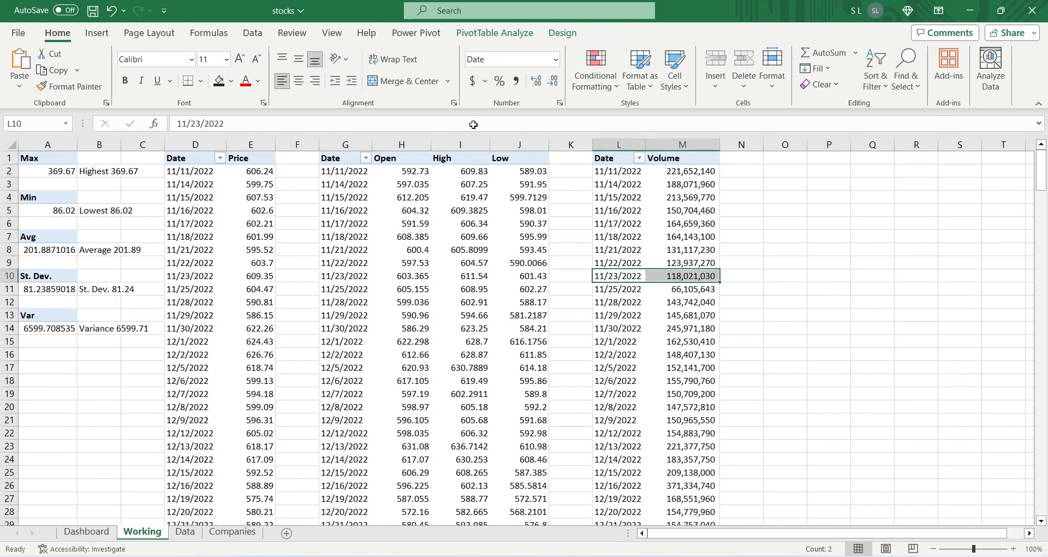
left_click(97, 32)
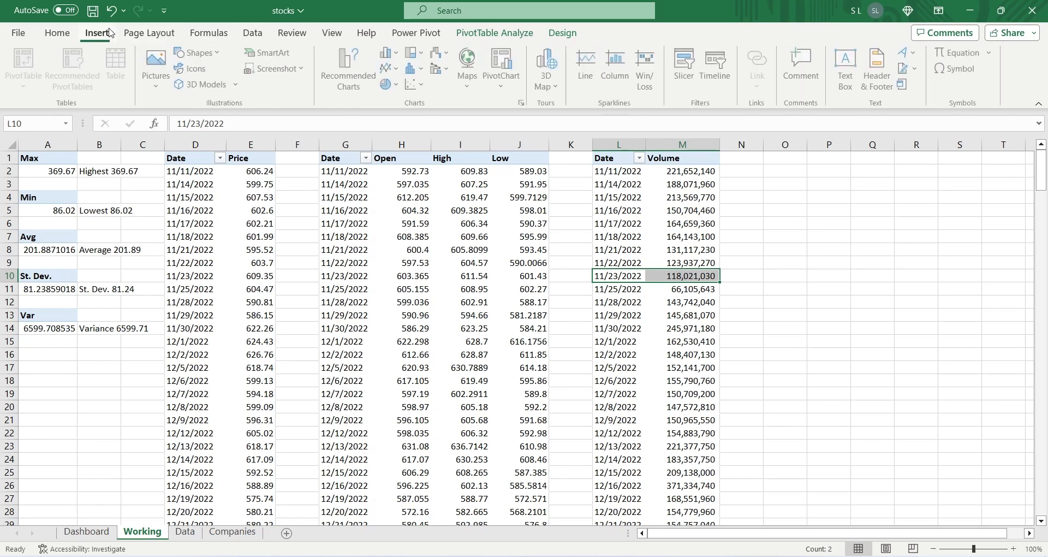
left_click(388, 69)
left_click(396, 116)
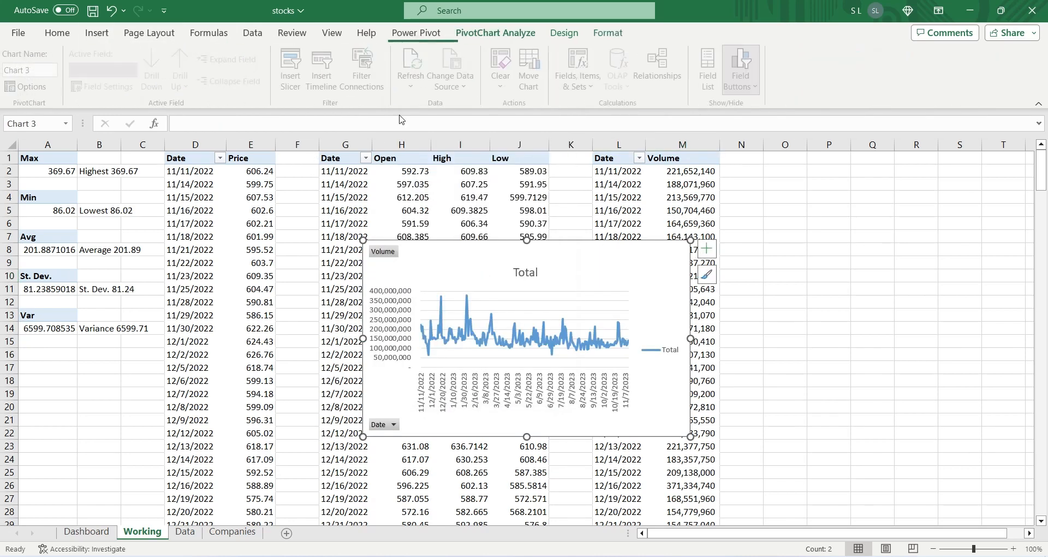
Step: Remove the title and the legend from the Volume chart
left_click(524, 276)
key("Delete")
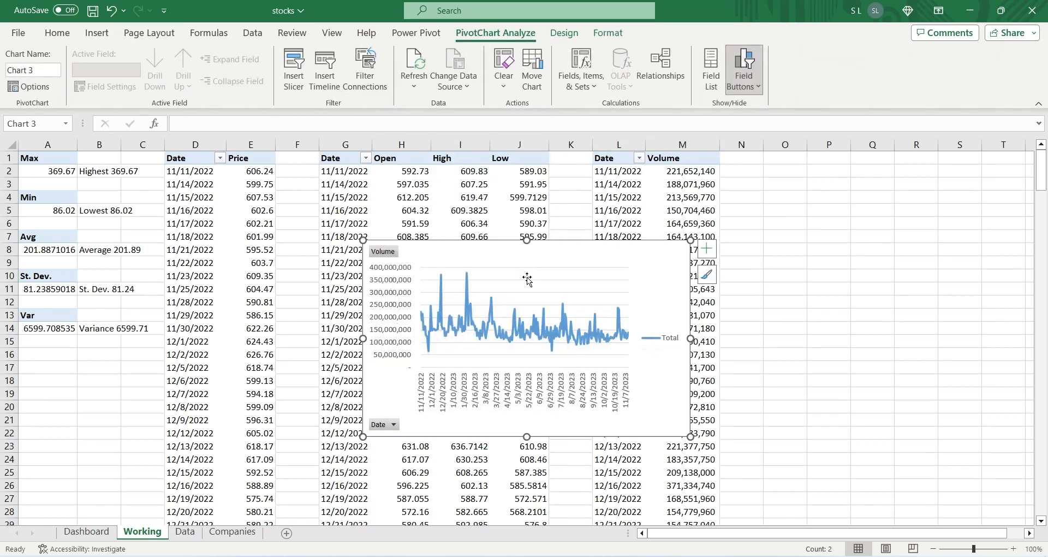
left_click(706, 249)
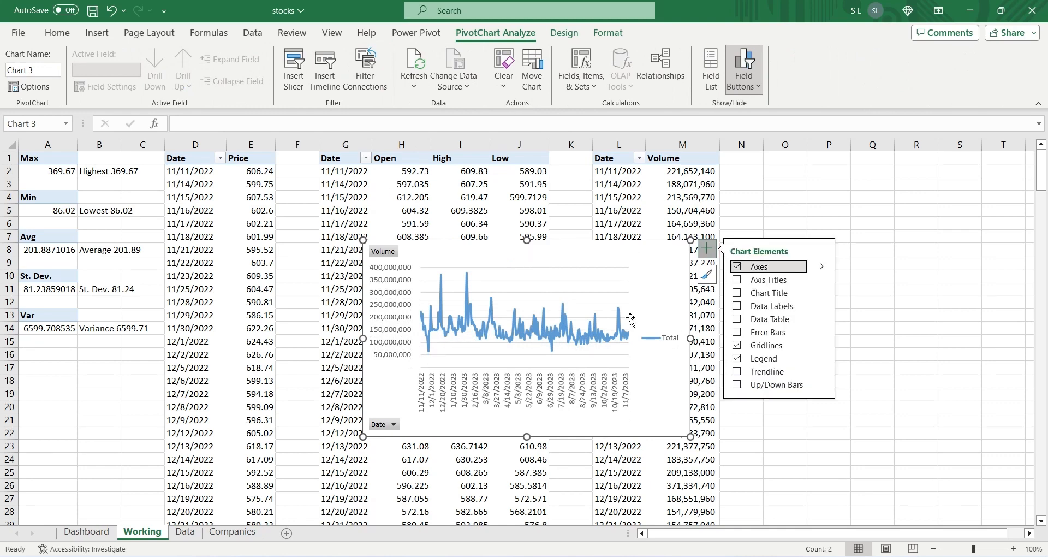
left_click(669, 346)
key("Delete")
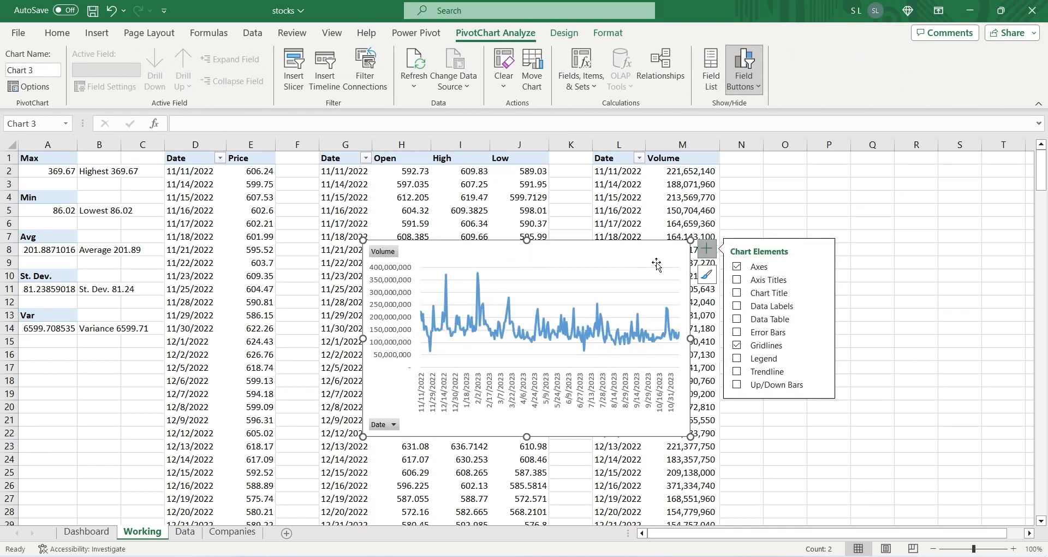
Step: Move the Volume chart from the Working sheet to the Dashboard, next to the Open, High and Low chart at cell CS22
key("Delete")
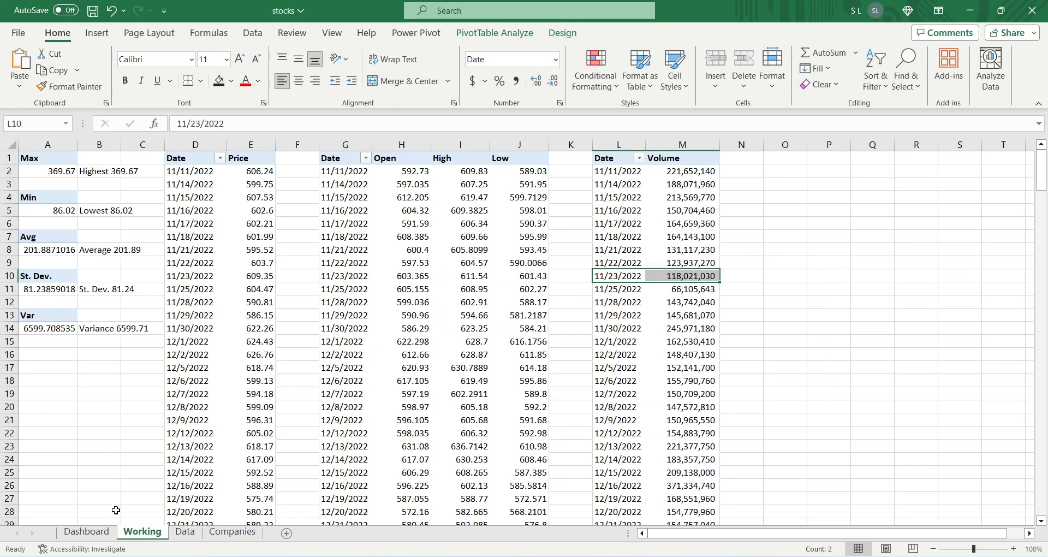
left_click(86, 531)
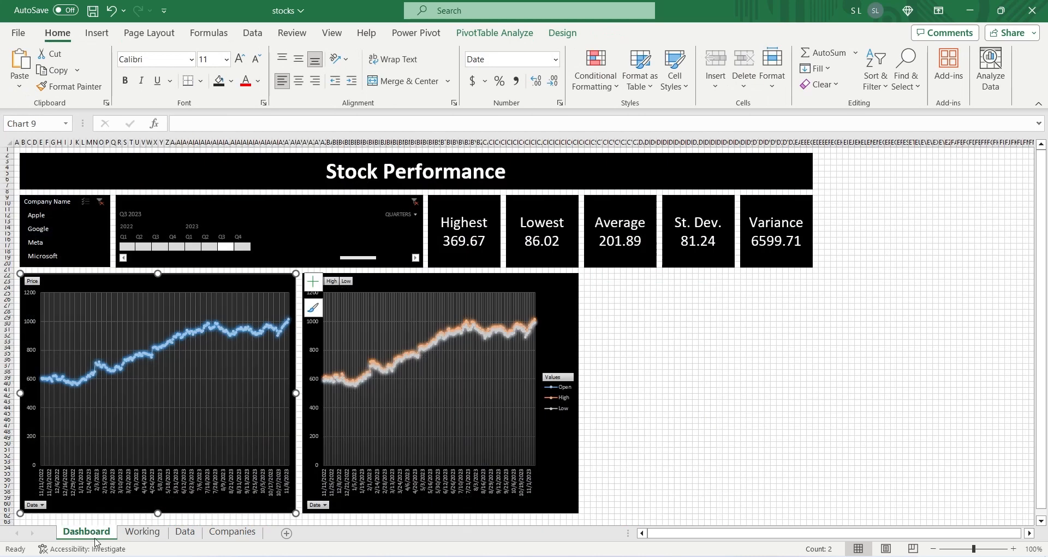
left_click(588, 276)
key("ctrl+v")
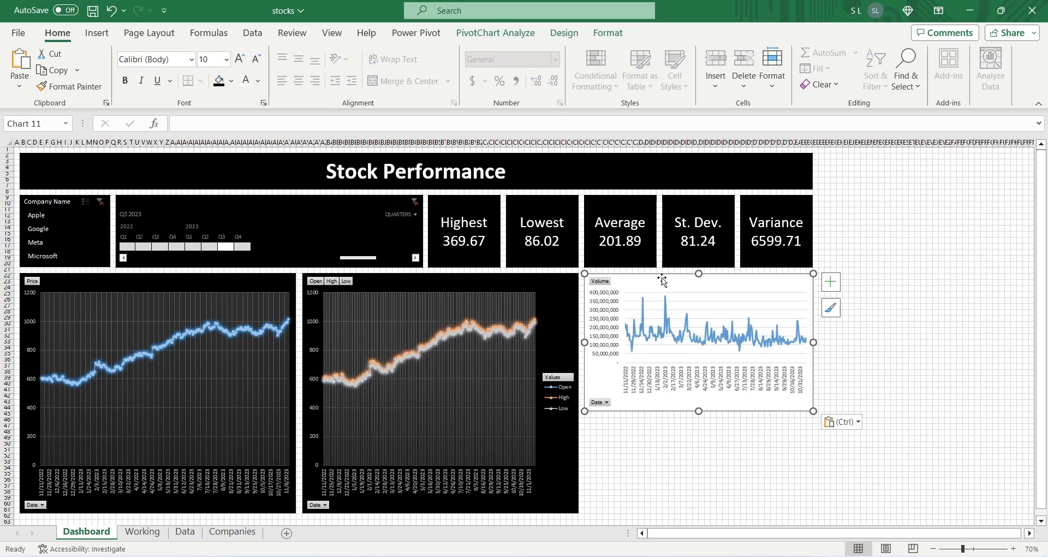
Step: Resize the Volume chart to about 5.24" tall and 5.76" wide, keeping its outer edge aligned with the title banner
left_click_drag(699, 411, 683, 516)
left_click_drag(813, 393, 809, 391)
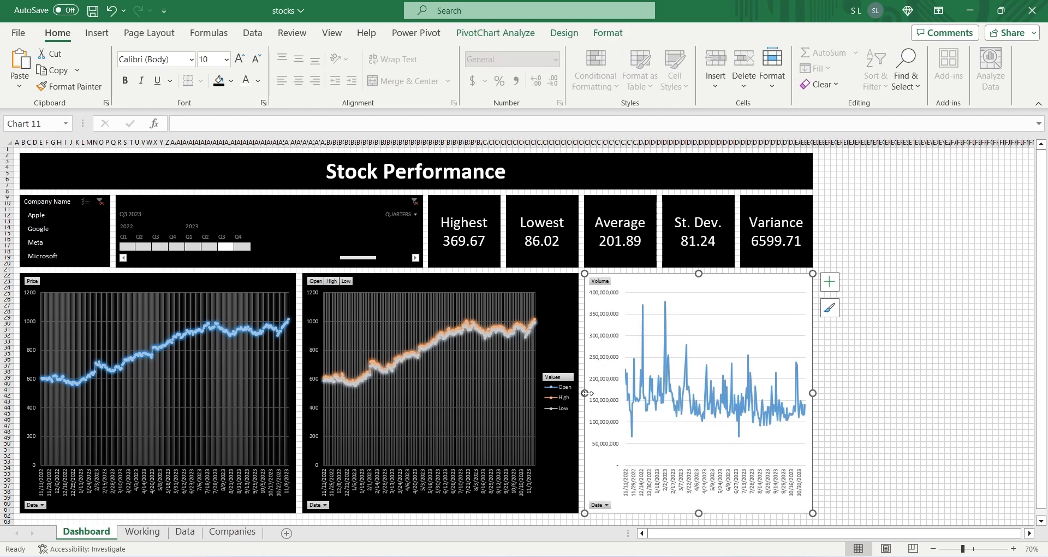
left_click_drag(585, 393, 543, 394)
Step: Narrow the Open, High and Low chart and the price chart, and shift the former so all three charts sit evenly side by side
left_click(527, 280)
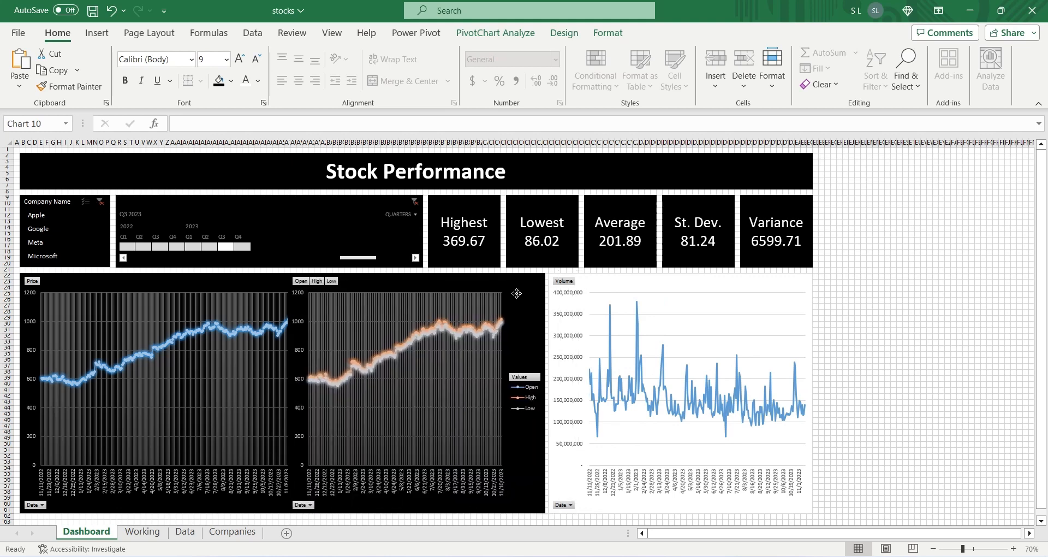
left_click(259, 276)
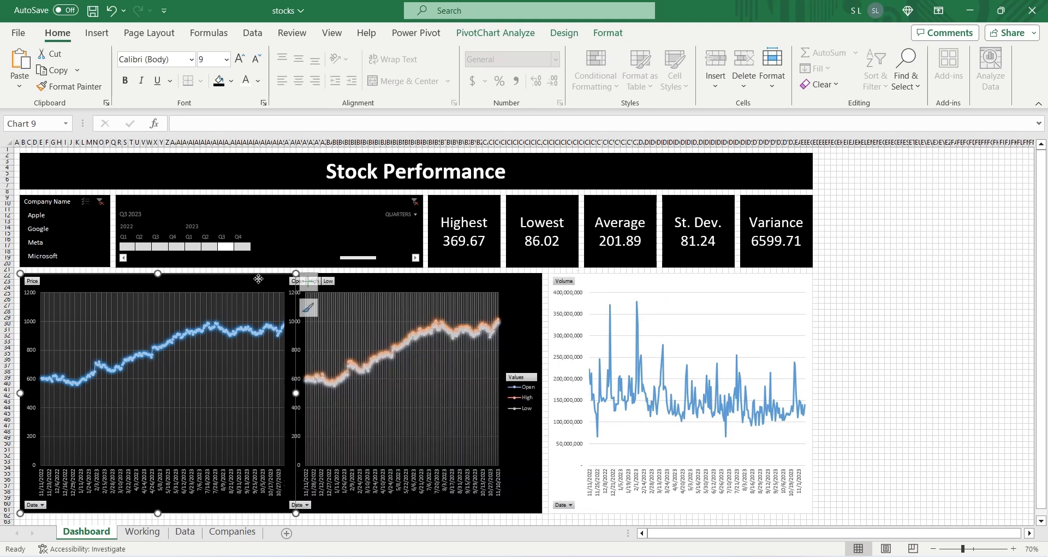
left_click_drag(297, 394, 278, 393)
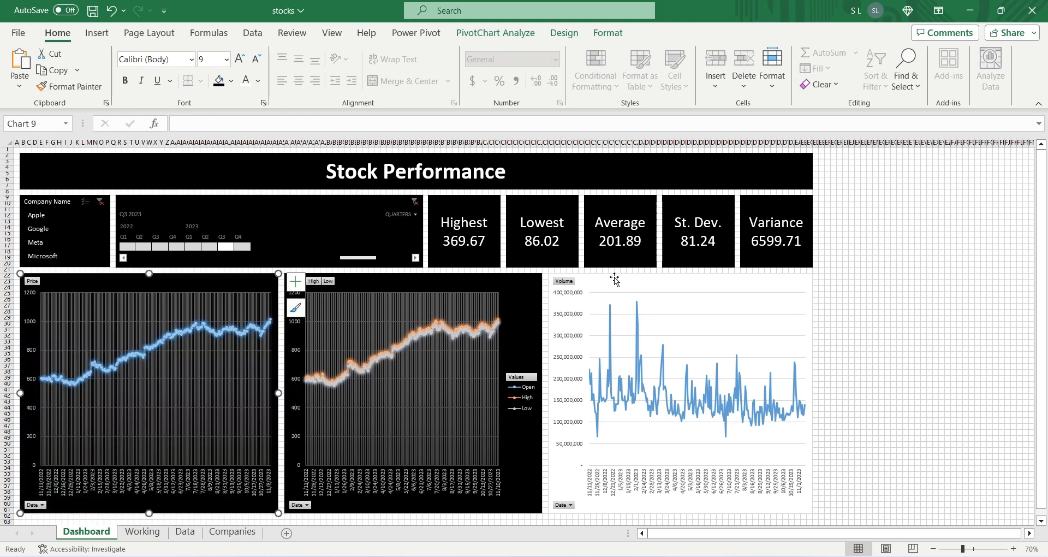
Step: Fill the Volume chart's area with black
left_click(615, 278)
left_click(608, 33)
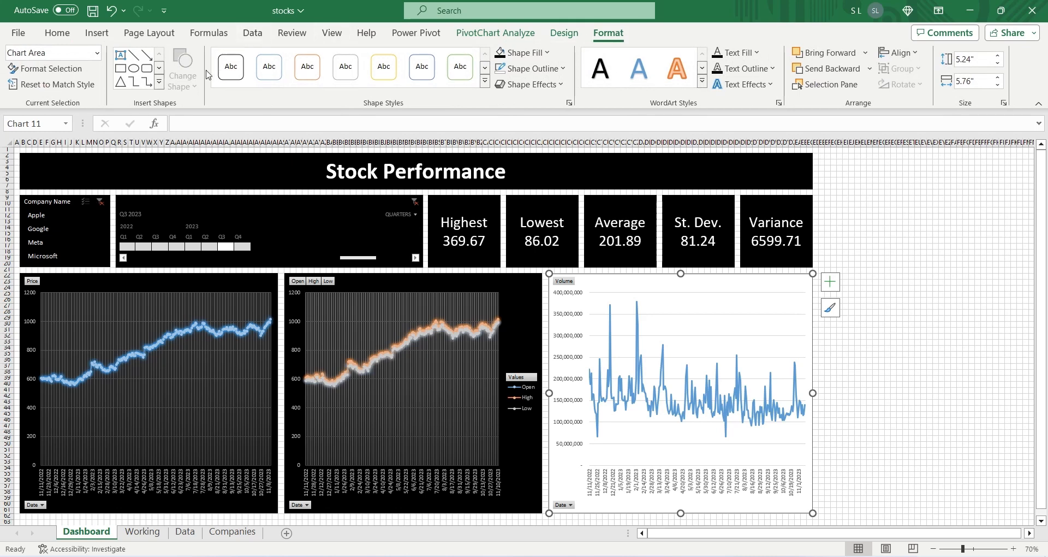
left_click(507, 53)
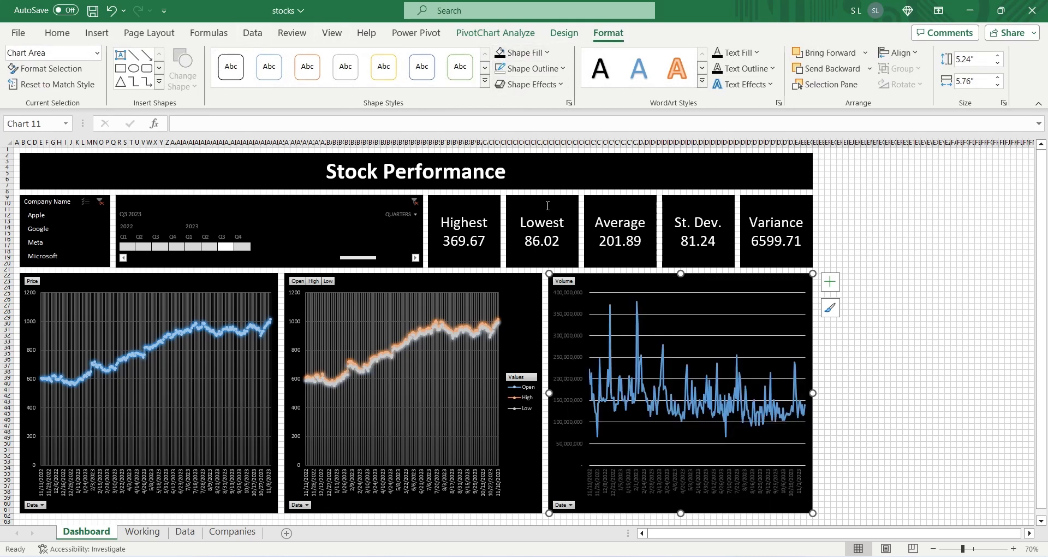
left_click(853, 359)
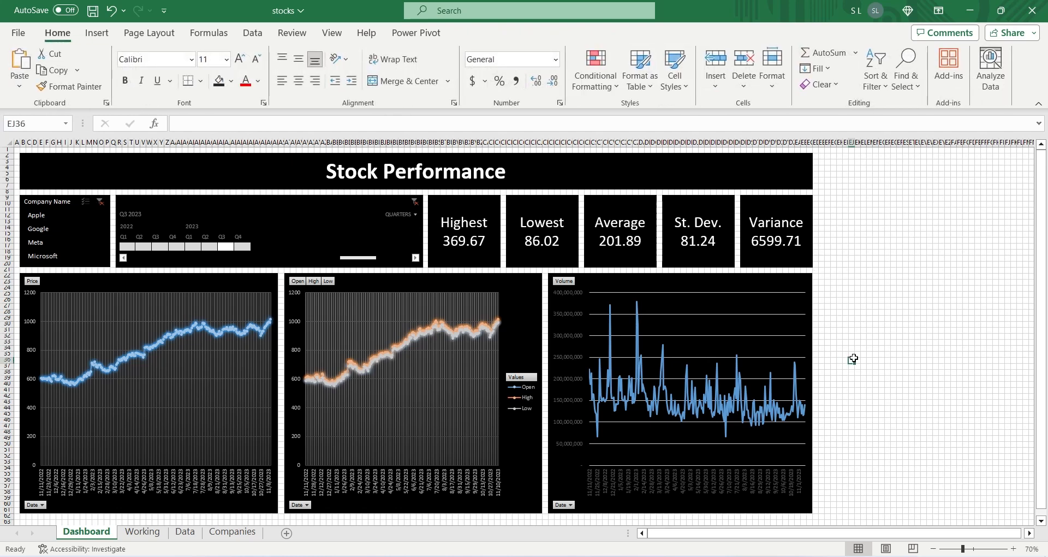
Step: Apply the dark glowing-line style to the Volume chart and fill its chart area black again
left_click(761, 292)
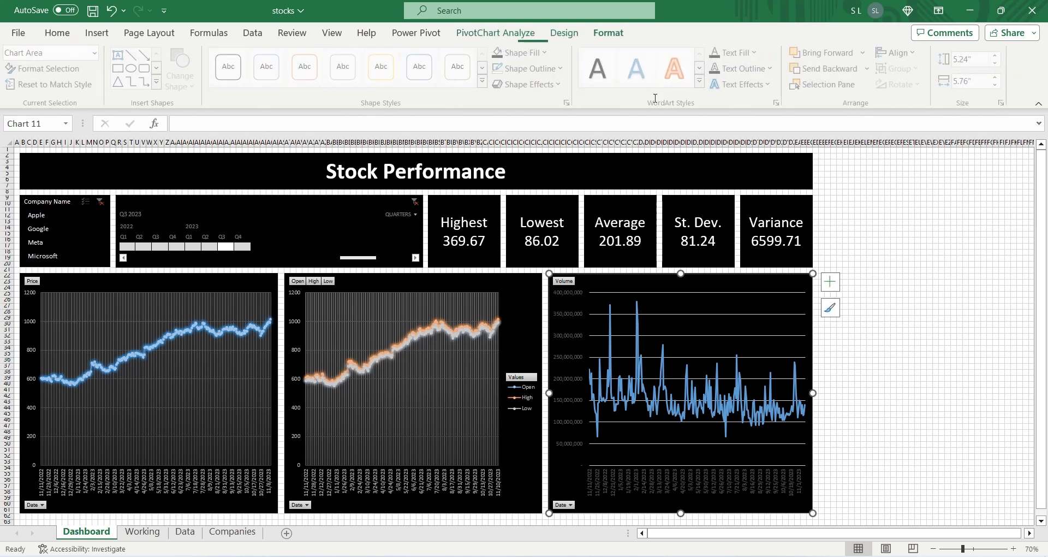
left_click(562, 32)
left_click(611, 68)
left_click(216, 68)
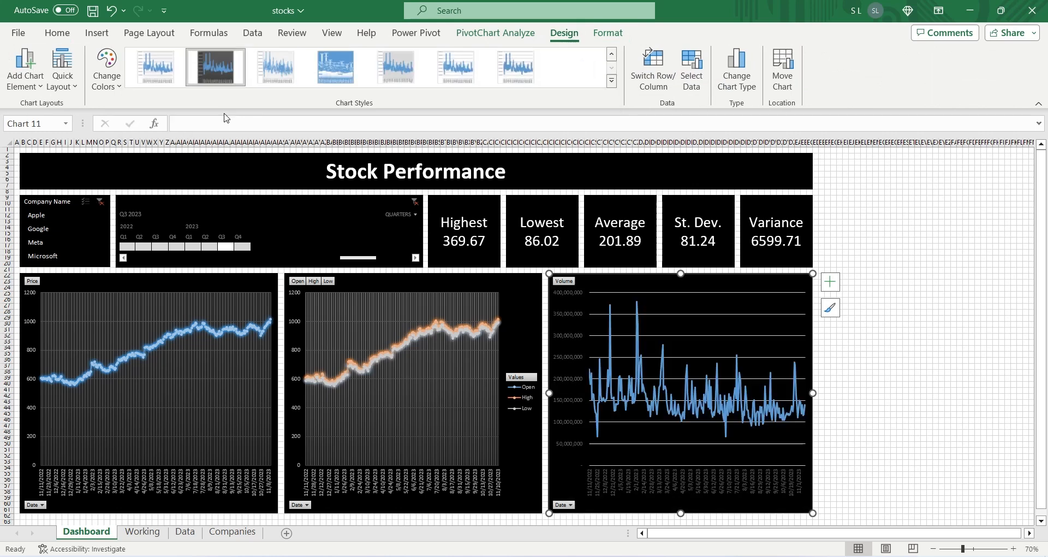
left_click(607, 33)
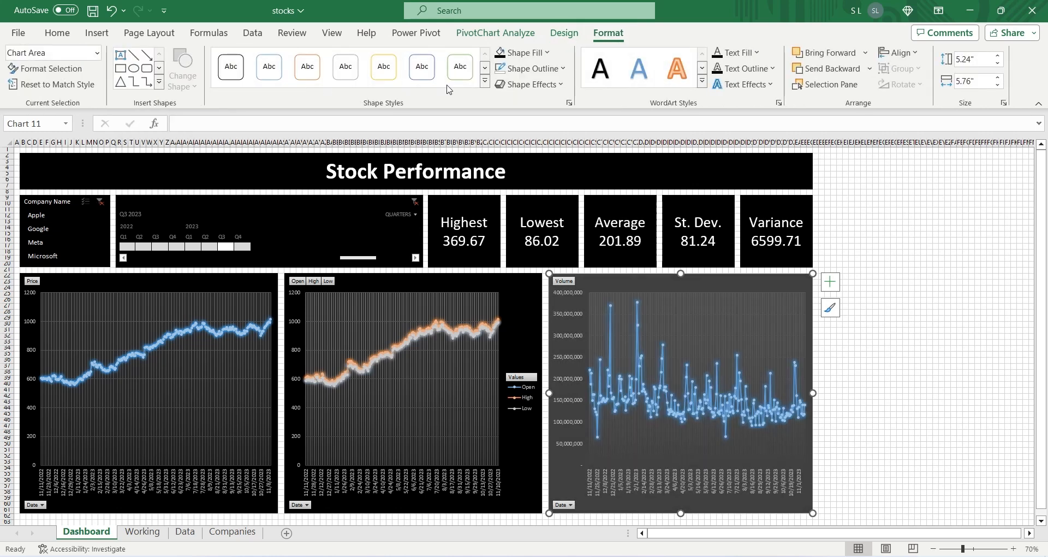
left_click(501, 55)
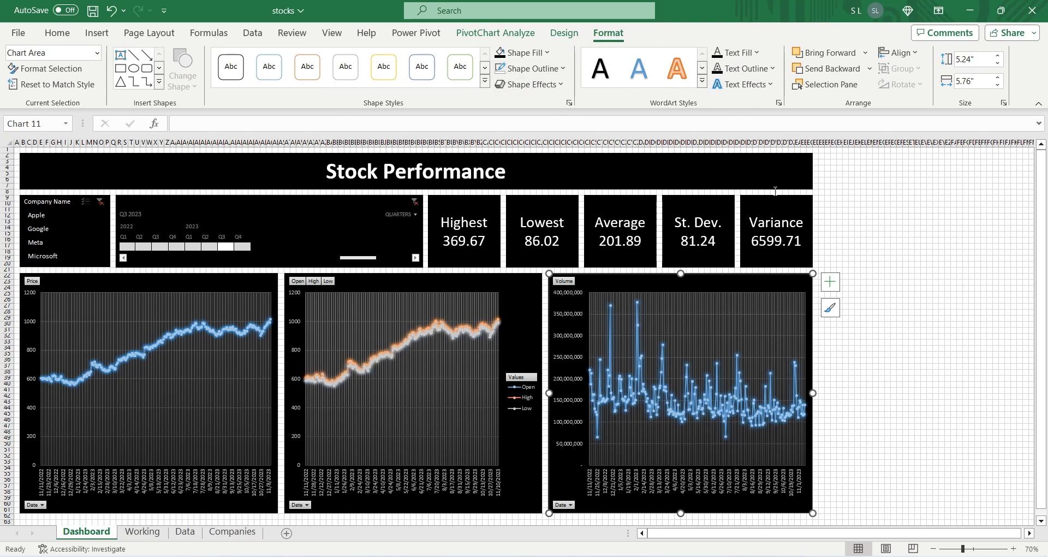
left_click(850, 247)
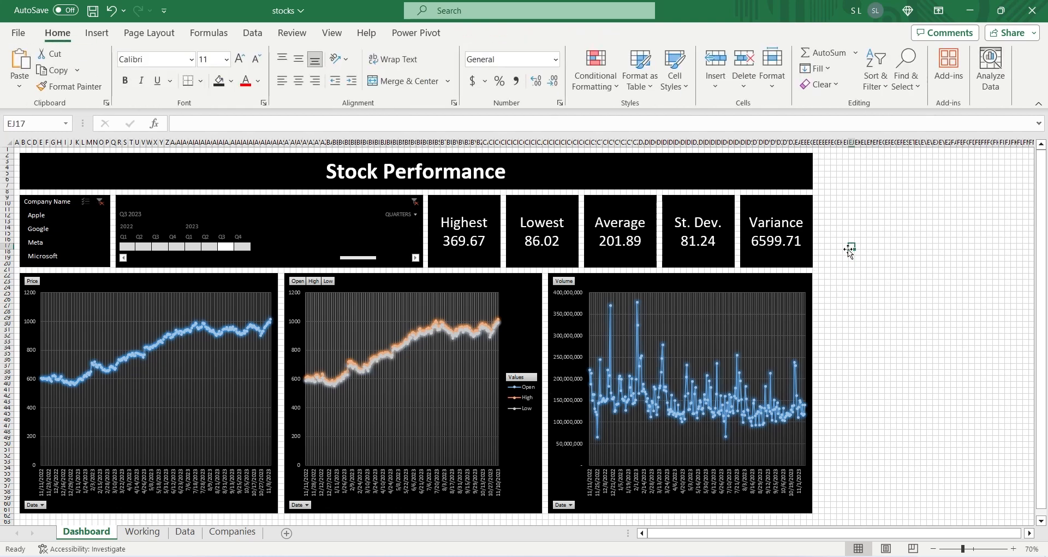
Step: Fill all cells of the Dashboard sheet with dark gray
left_click(12, 143)
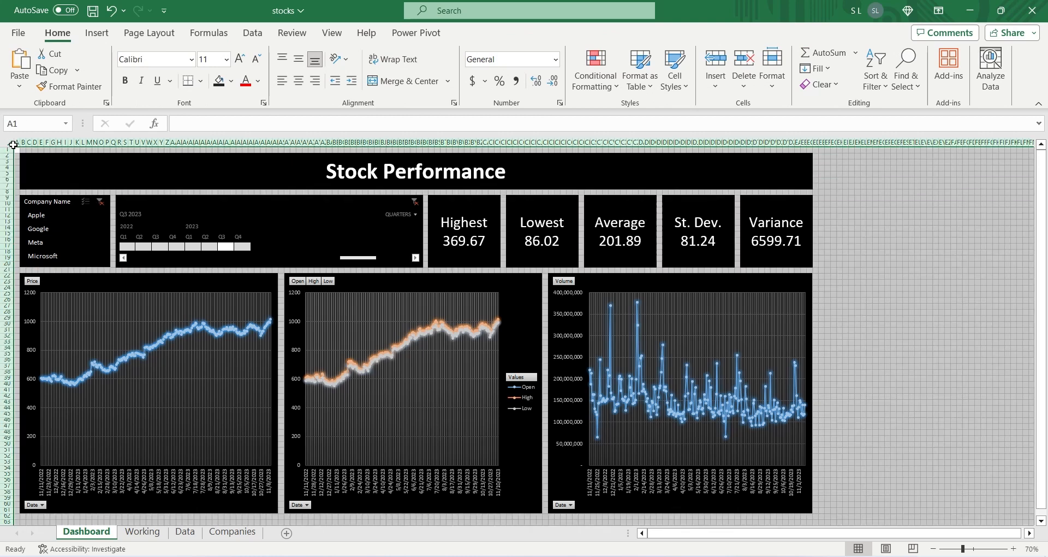
left_click(232, 84)
left_click(228, 164)
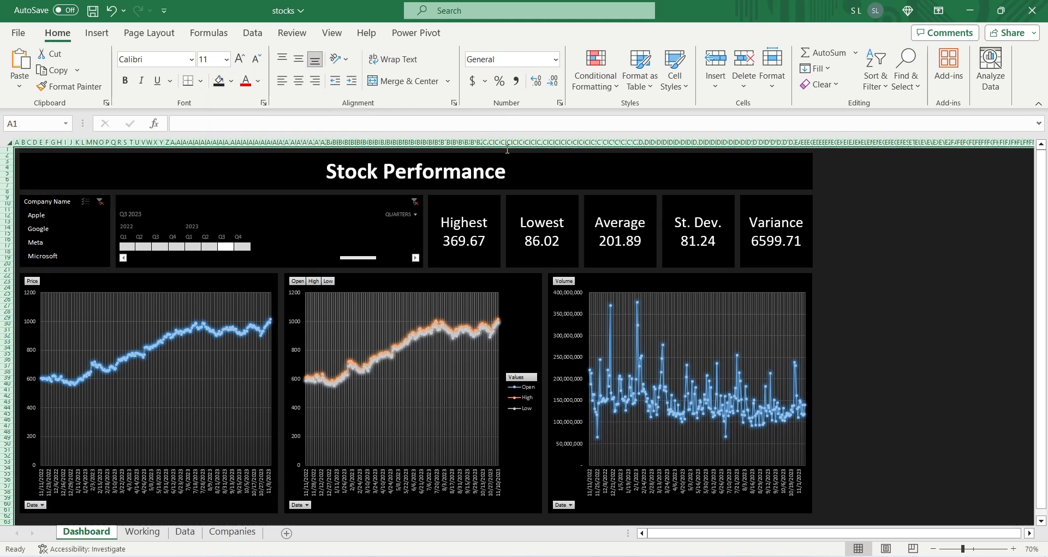
left_click(894, 211)
Step: Collapse the ribbon and stretch the three charts downward to about row 68
left_click(1039, 104)
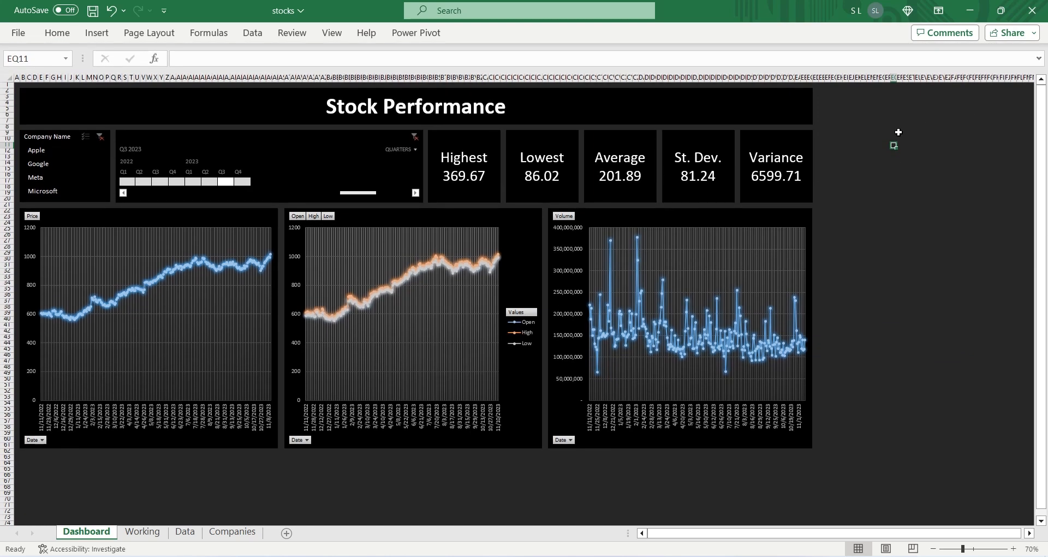
left_click(167, 445)
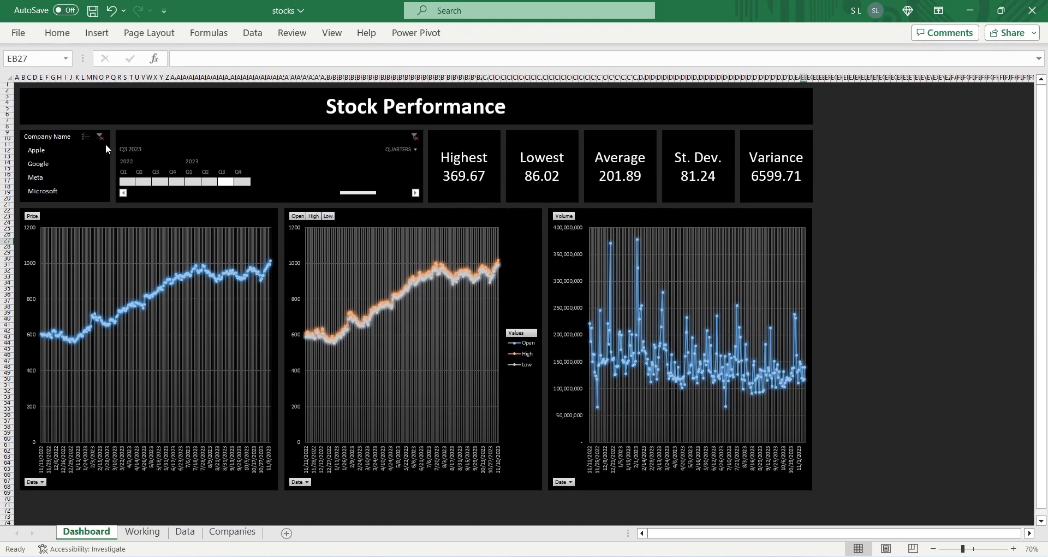
Step: Connect the Company Name slicer to PivotTable8 through PivotTable14 and PivotTable16 on the Working sheet
left_click(106, 143)
left_click(475, 34)
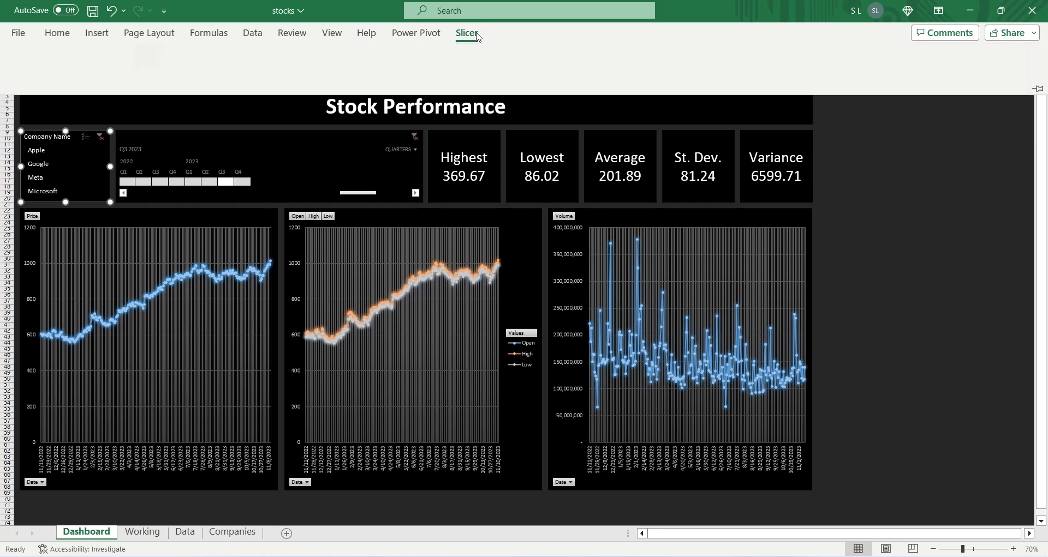
left_click(103, 71)
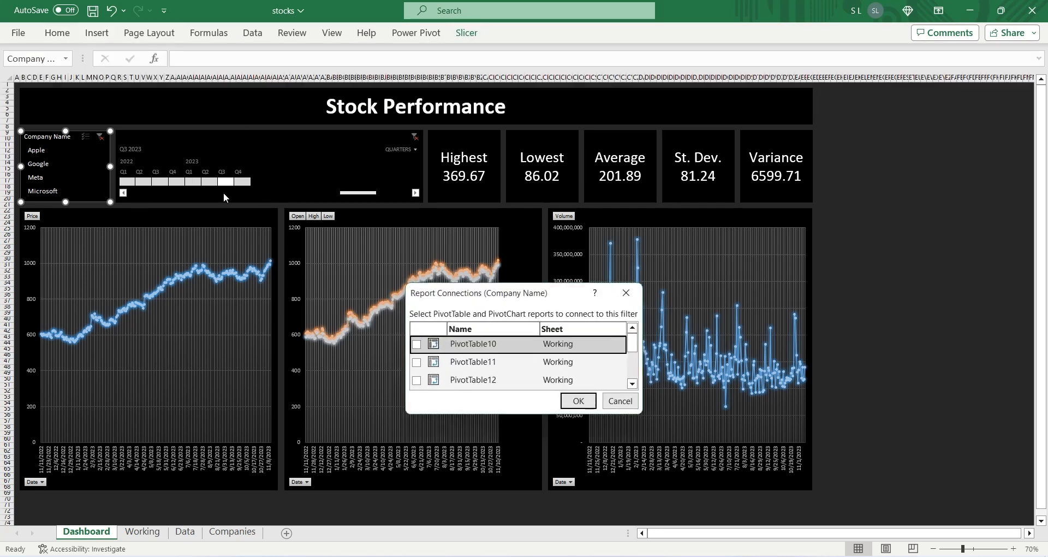
left_click_drag(546, 283, 540, 115)
left_click(416, 183)
left_click(416, 201)
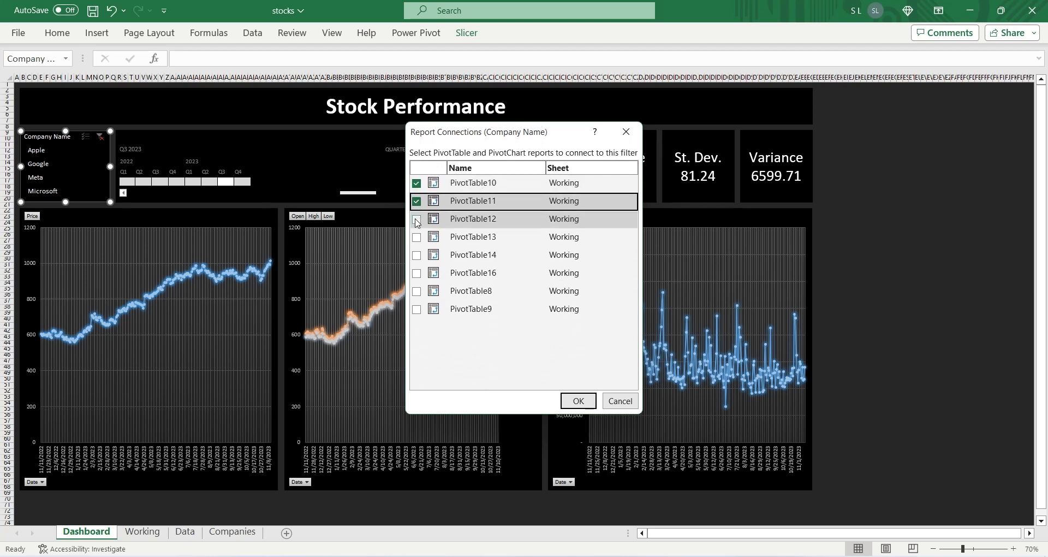
left_click(416, 218)
left_click(416, 237)
left_click(416, 255)
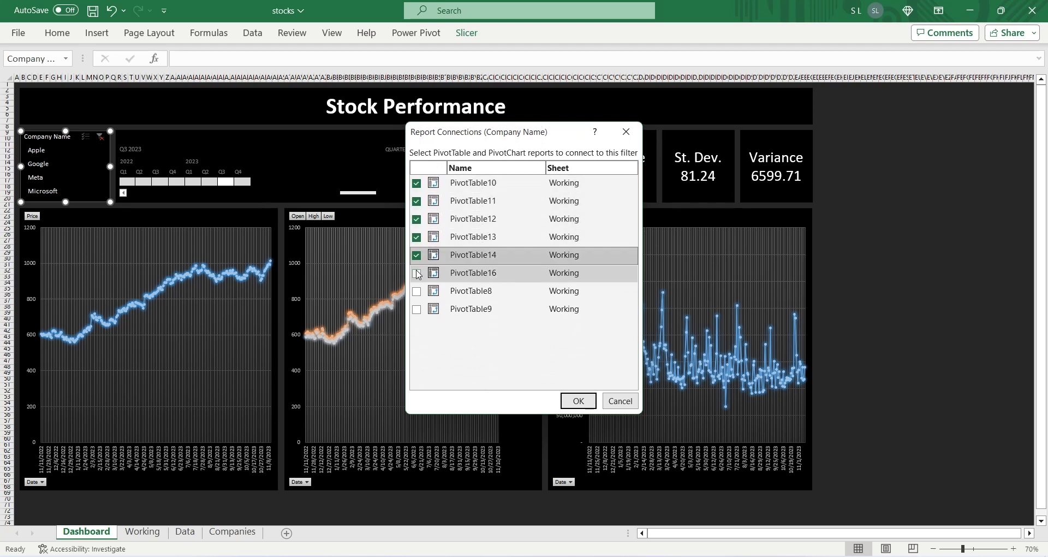
left_click(416, 273)
left_click(417, 291)
left_click(416, 309)
left_click(564, 407)
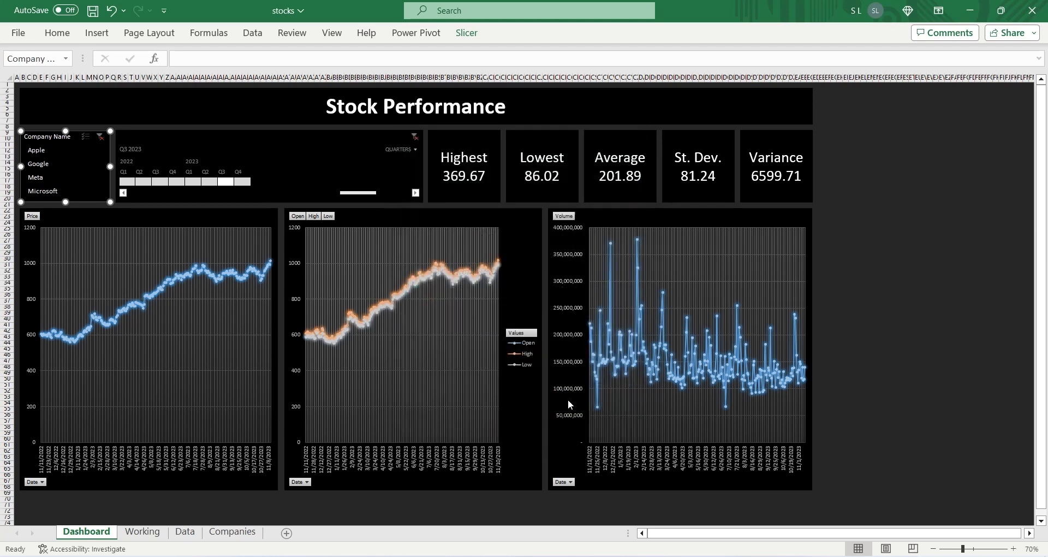
Step: Connect the Date timeline to all eight PivotTables on the Working sheet, PivotTable8 through PivotTable14 and PivotTable16
left_click(164, 140)
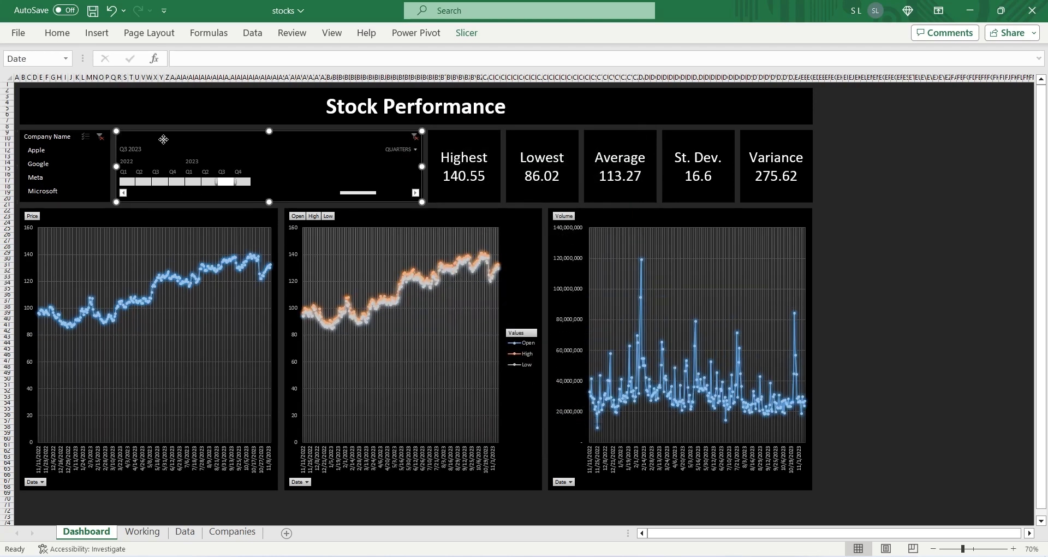
left_click(475, 35)
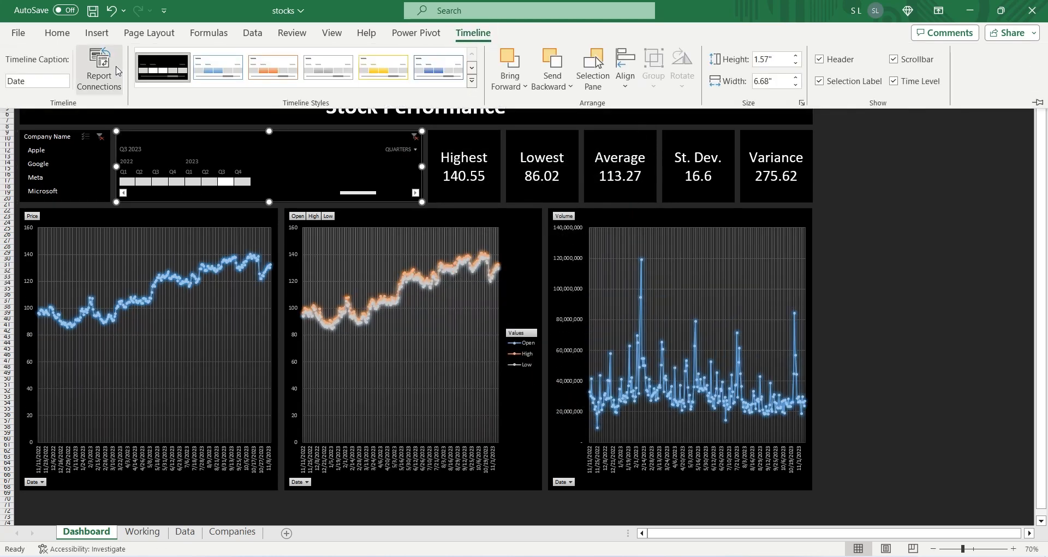
left_click(117, 71)
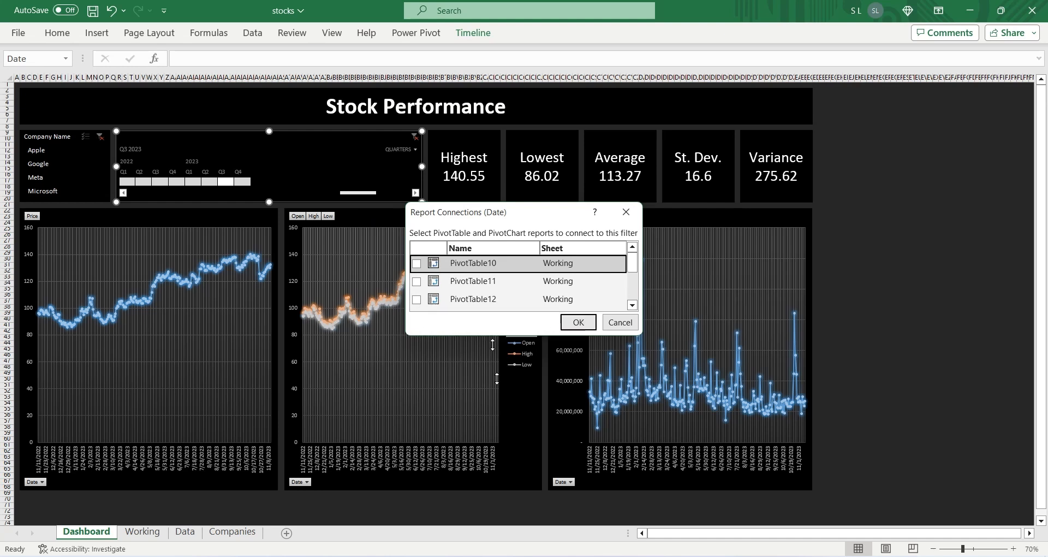
left_click_drag(489, 333, 488, 459)
left_click(417, 389)
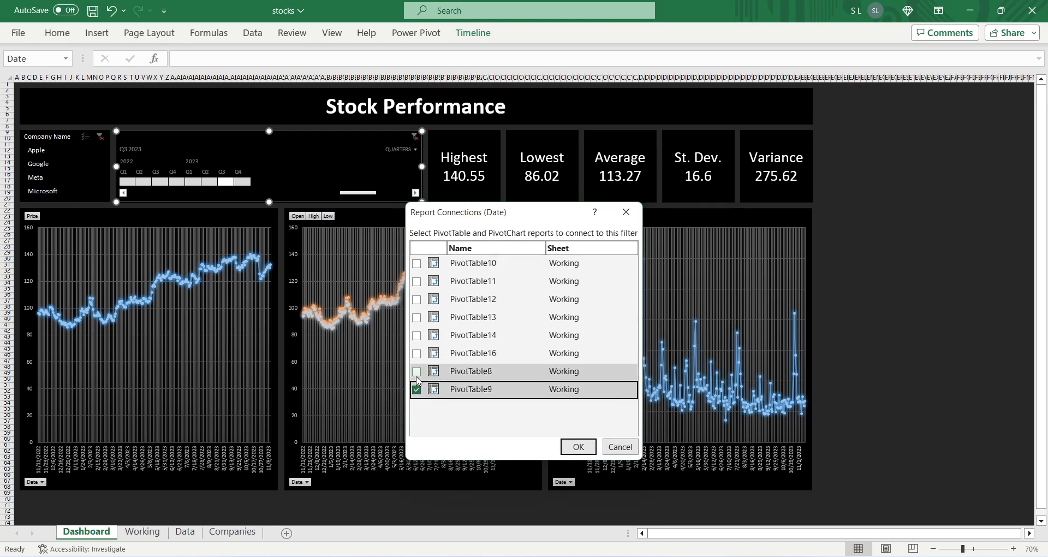
left_click(417, 372)
left_click(416, 353)
left_click(417, 335)
left_click(416, 317)
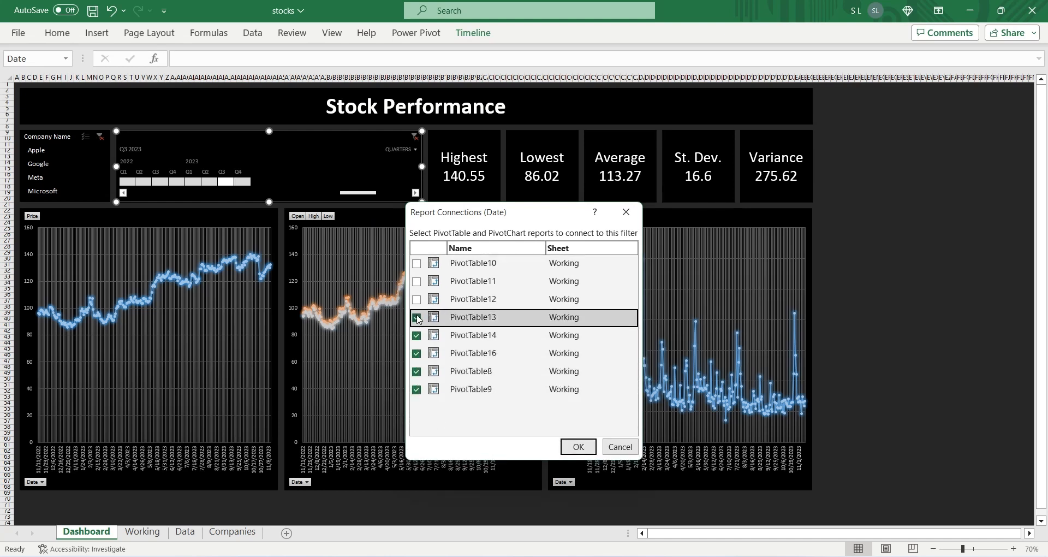
left_click(417, 299)
left_click(416, 281)
left_click(417, 263)
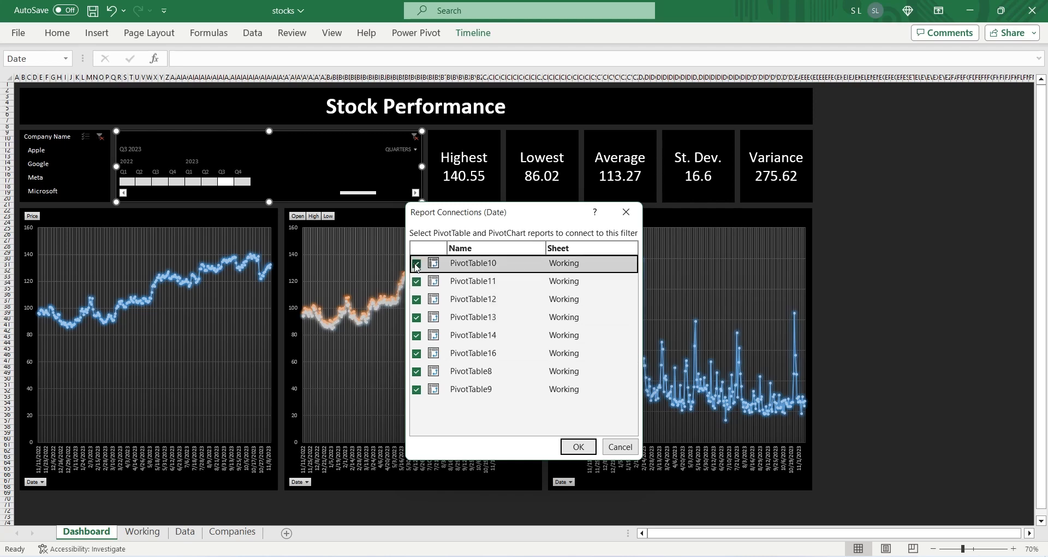
left_click(574, 446)
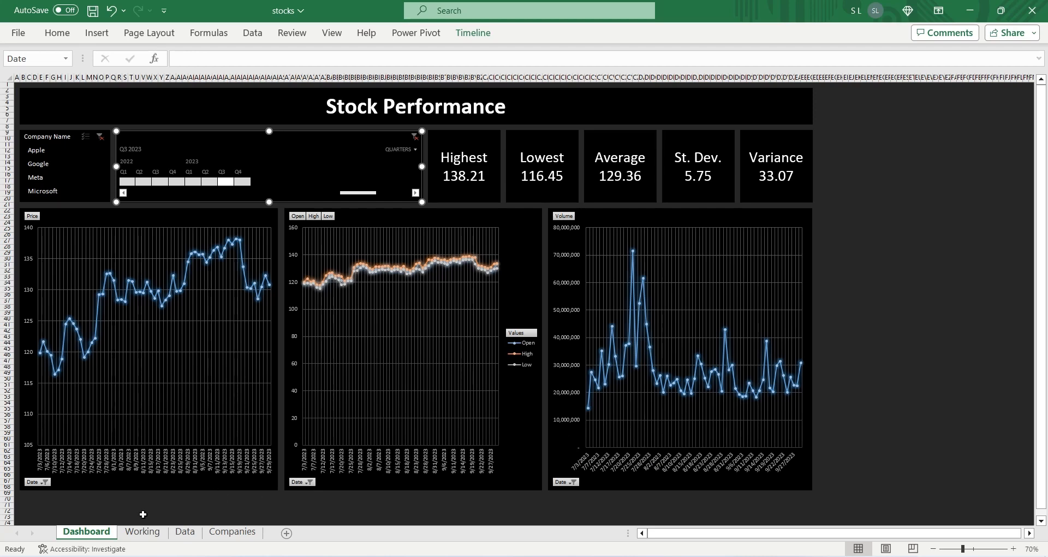
Step: Protect the Dashboard sheet without a password, allowing only Edit objects, and filter the Company Name slicer to Apple
right_click(101, 530)
left_click(128, 415)
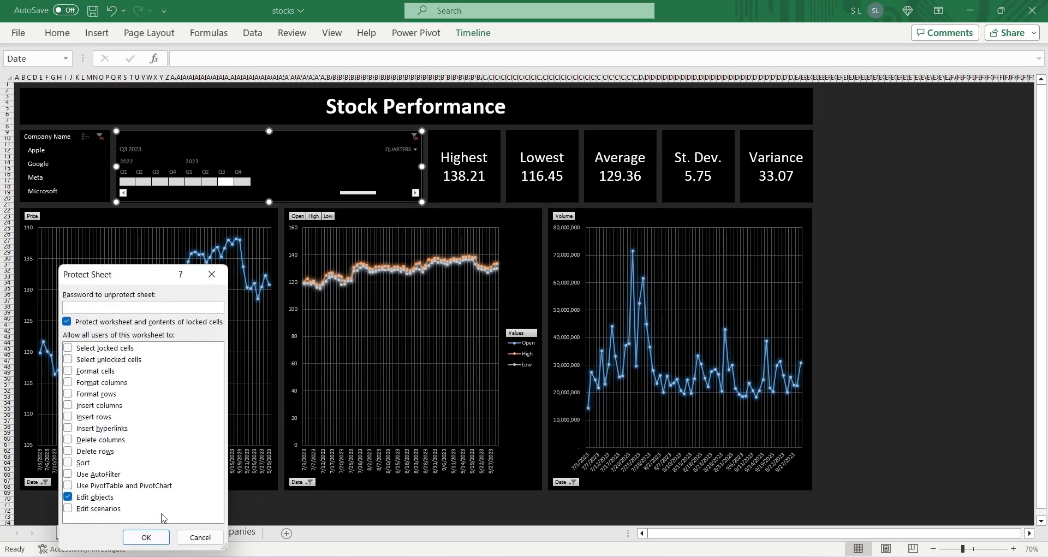
left_click(164, 536)
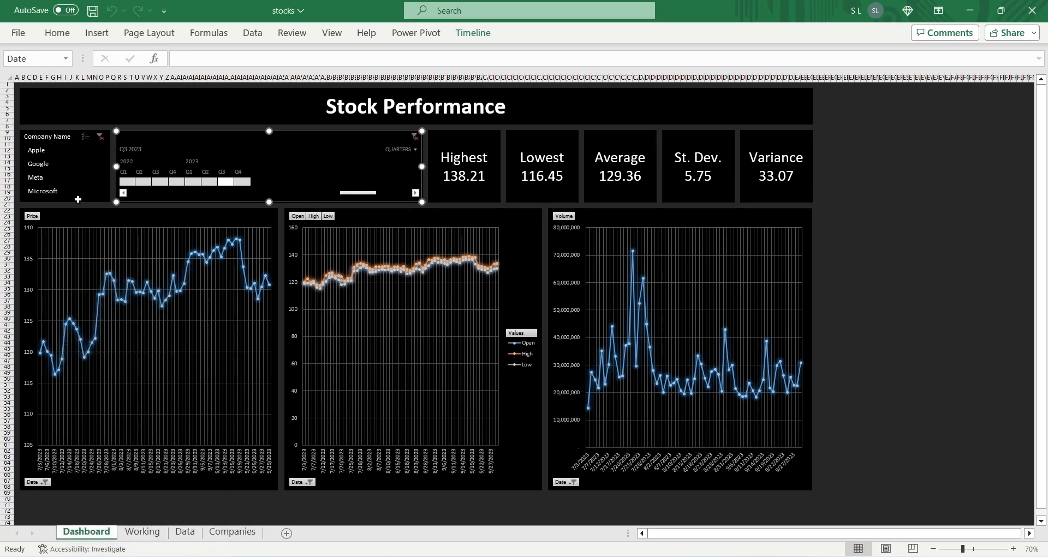
left_click(44, 149)
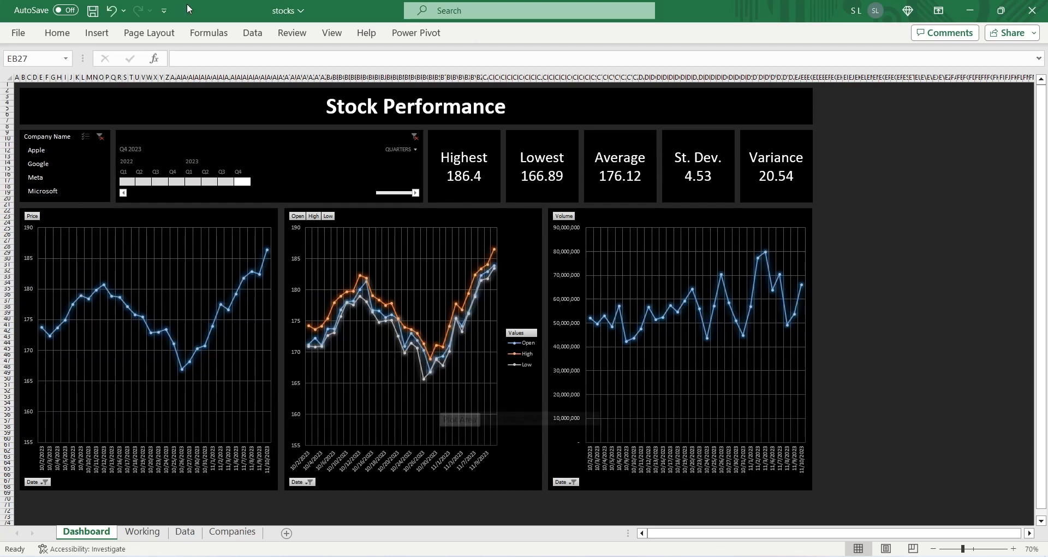
Step: Hide the formula bar and the row and column headings on the Dashboard sheet, and collapse the ribbon
left_click(331, 32)
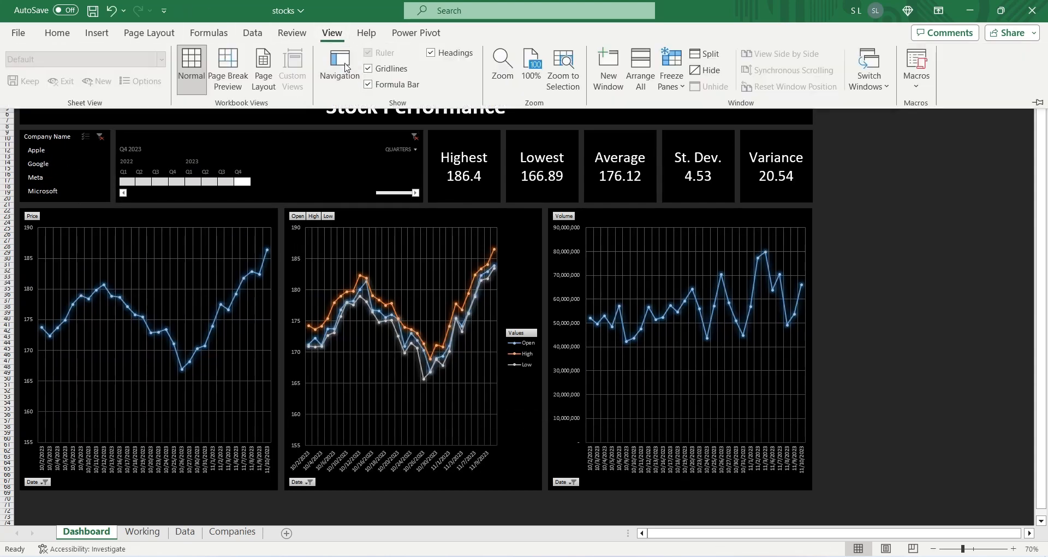
left_click(368, 84)
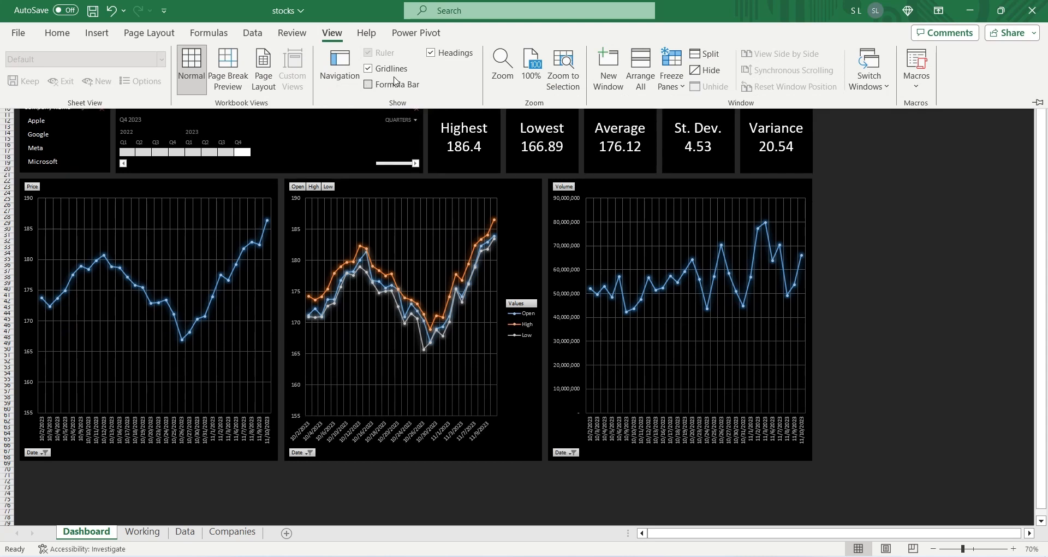
left_click(431, 52)
key("ctrl+F1")
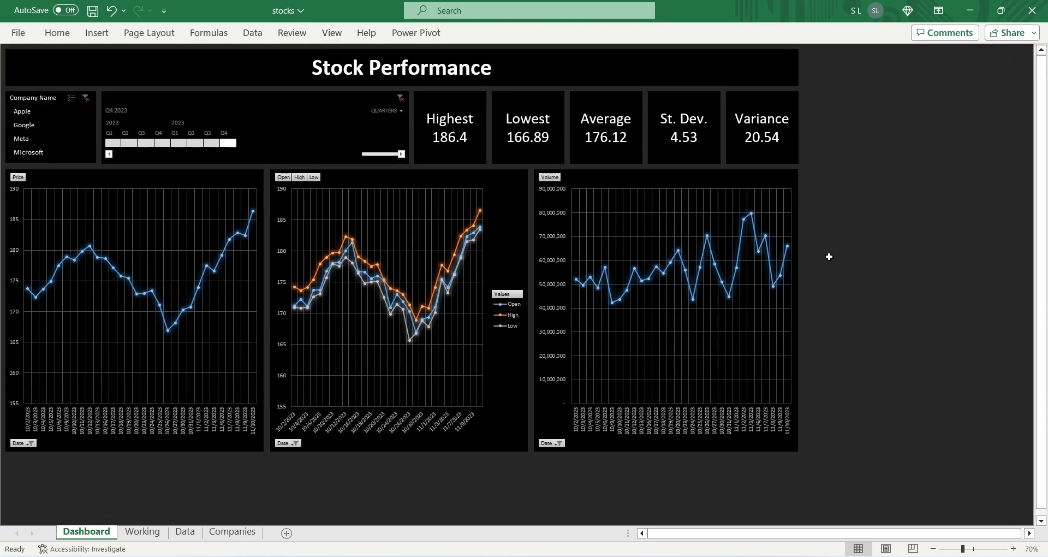
Step: Test the Company Name slicer by filtering the dashboard to Google, Meta and Microsoft in turn
left_click(26, 125)
left_click(26, 138)
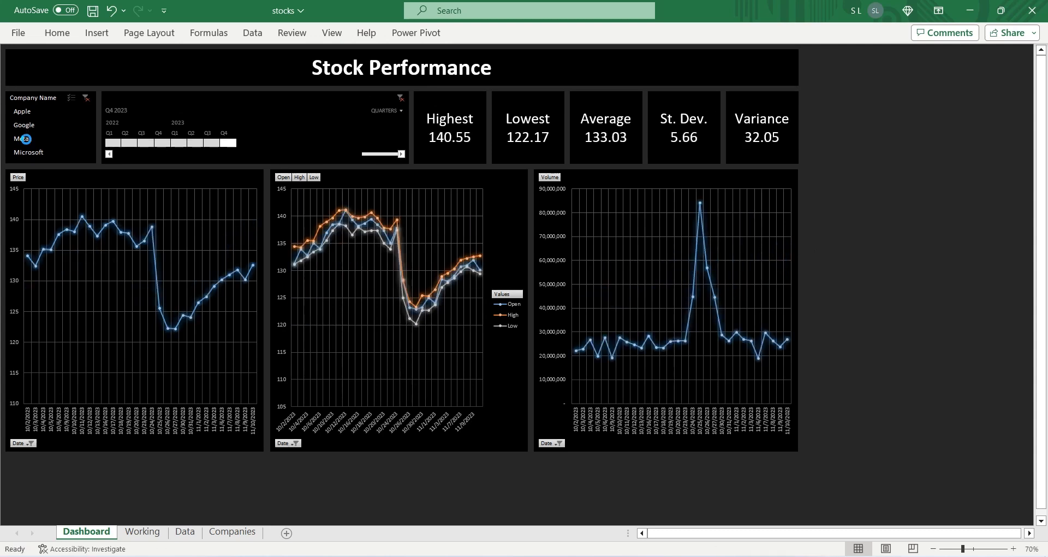
left_click(26, 152)
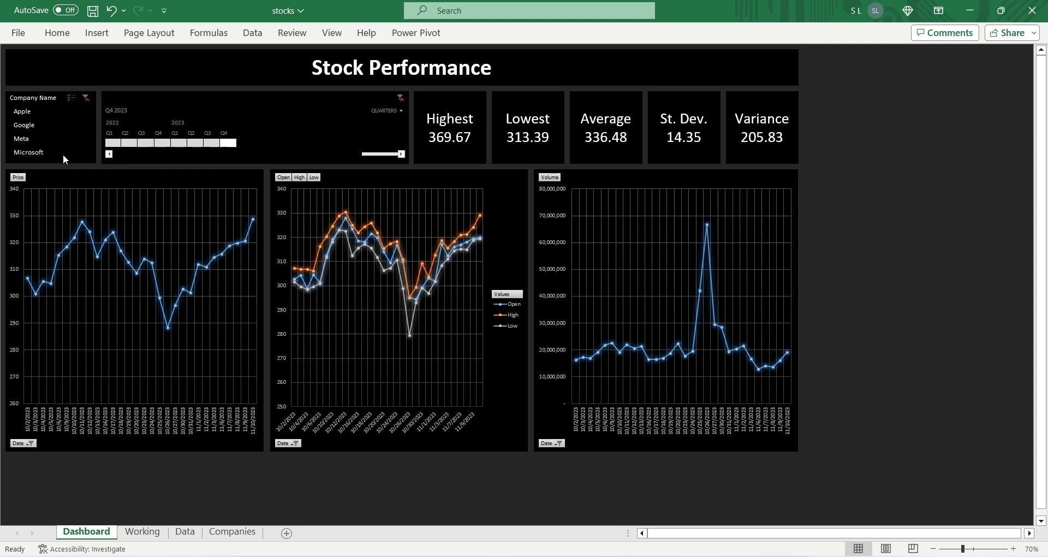
Step: Test the Date timeline by moving back into 2022 and selecting each quarter from Q4 2022 to Q4 2023
left_click_drag(211, 144, 145, 142)
left_click(162, 144)
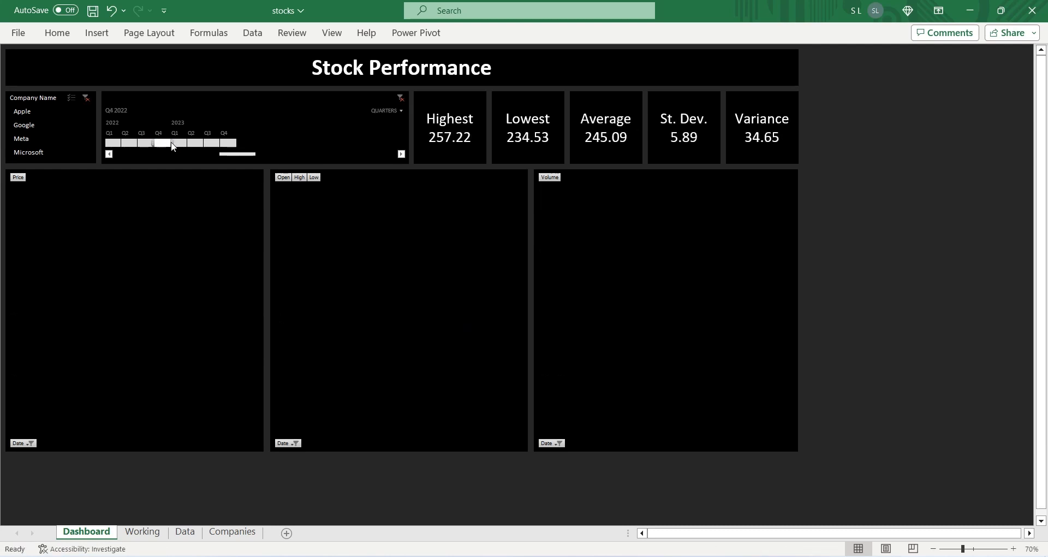
left_click(178, 144)
left_click(197, 143)
left_click(211, 144)
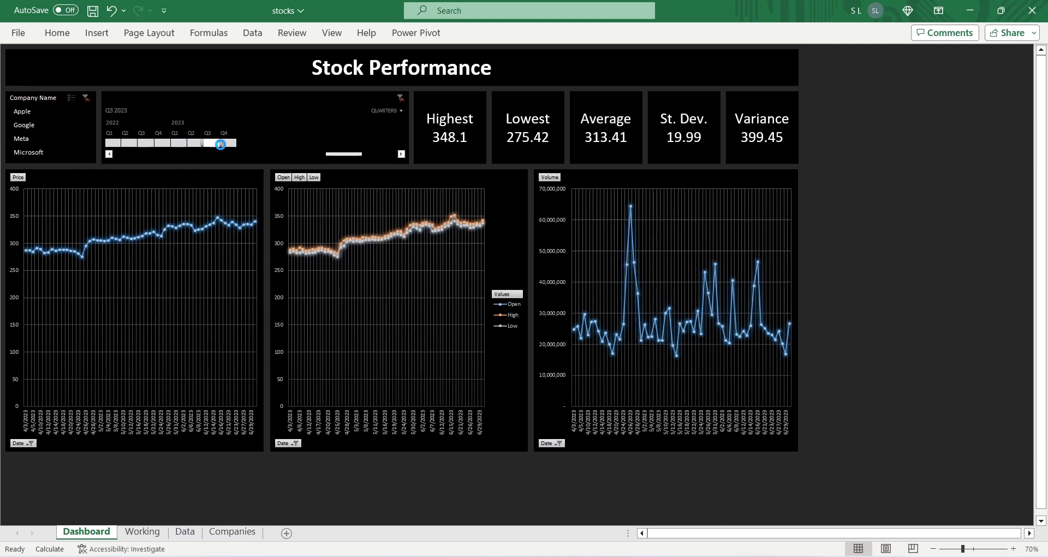
left_click(226, 144)
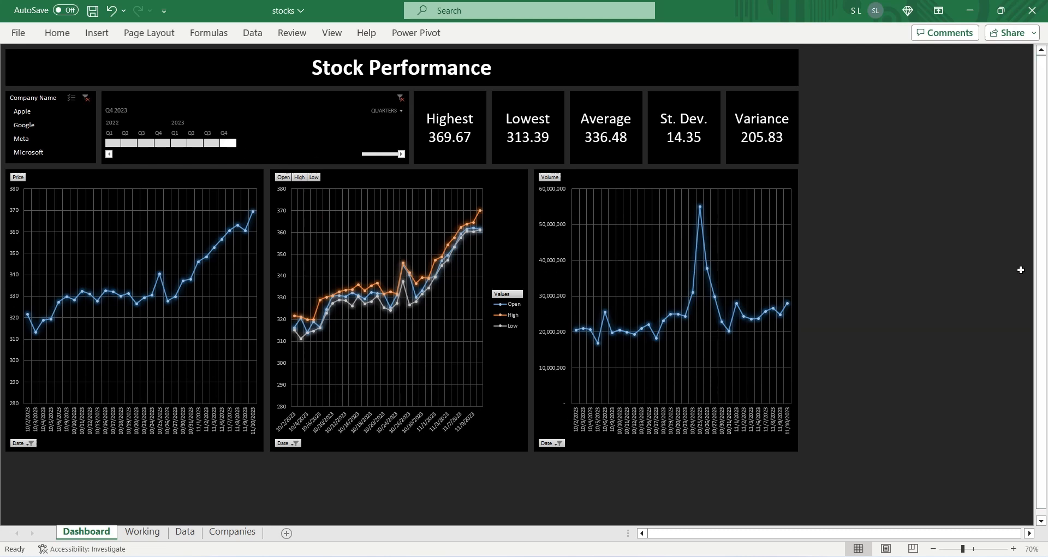
Step: Check the dashboard for each company by filtering the slicer to Apple, Google, Meta and Microsoft in turn
left_click(22, 111)
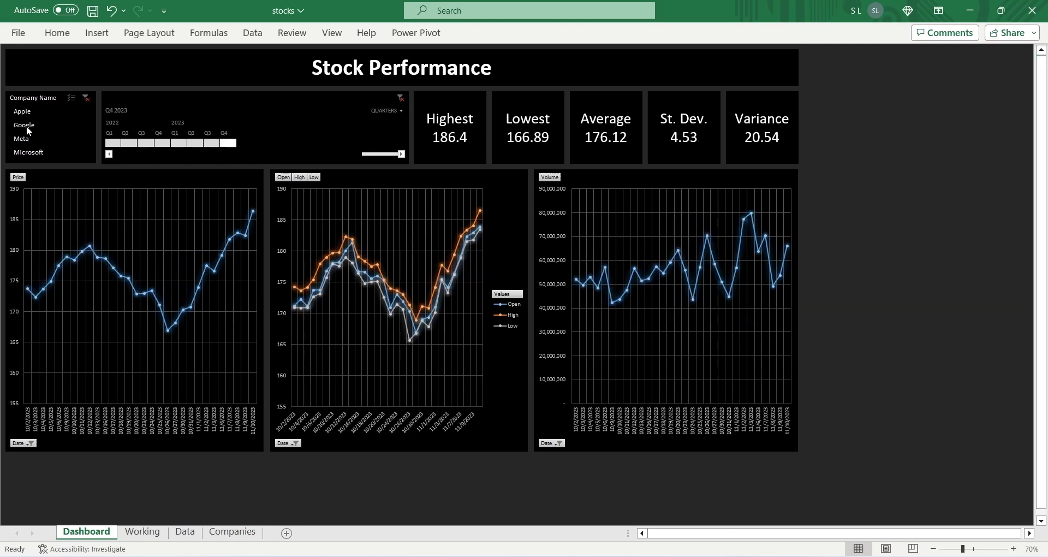
left_click(26, 125)
left_click(26, 138)
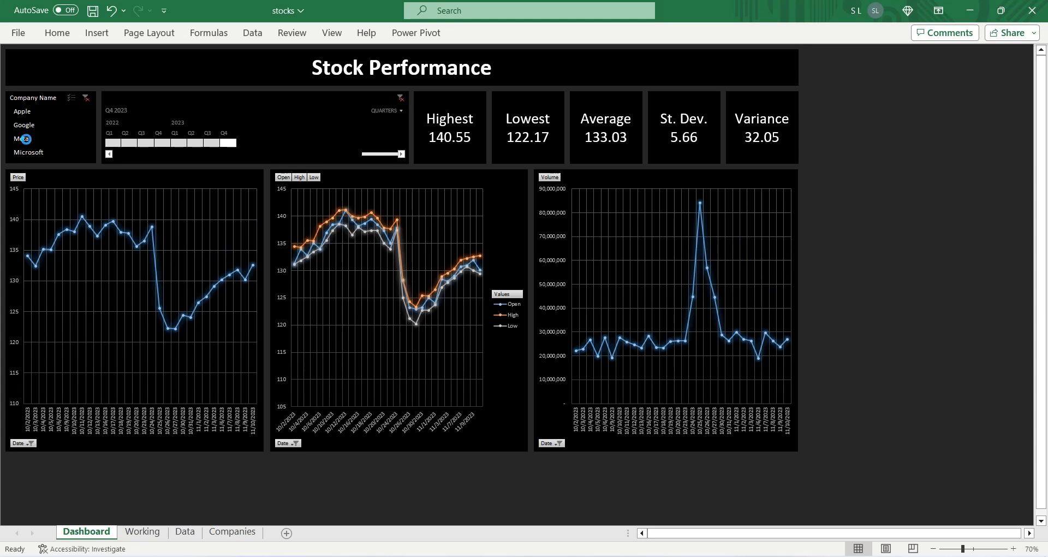
left_click(26, 152)
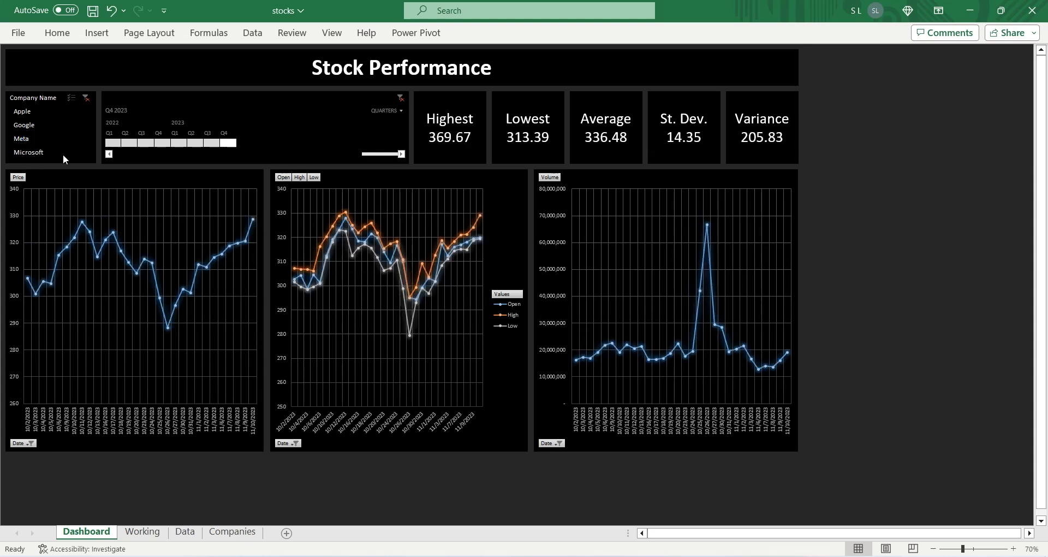
Step: Check Microsoft's figures by moving the Date timeline back into 2022 and selecting each quarter from Q4 2022 to Q4 2023
left_click_drag(210, 145, 146, 142)
left_click(164, 144)
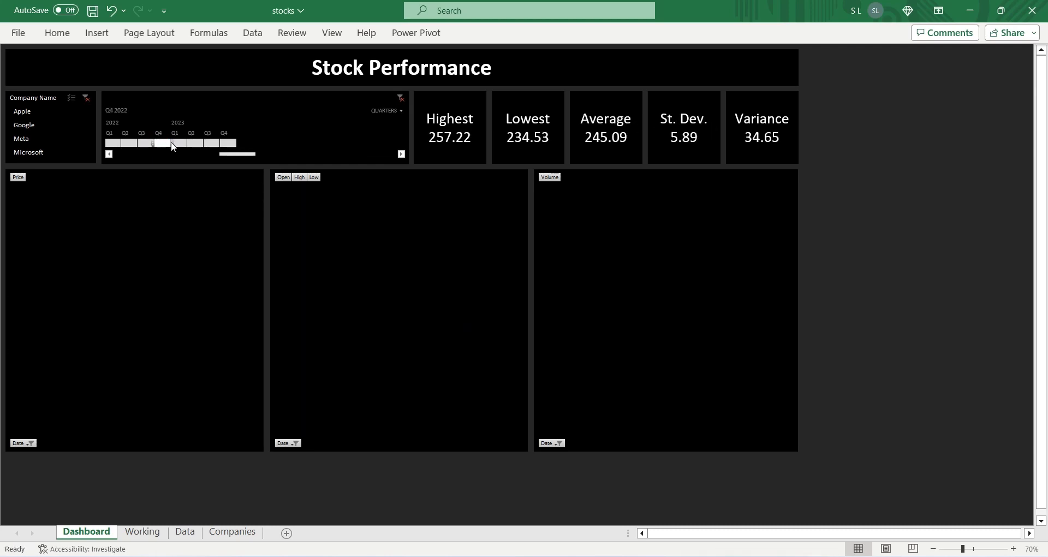
left_click(174, 144)
left_click(197, 144)
left_click(213, 144)
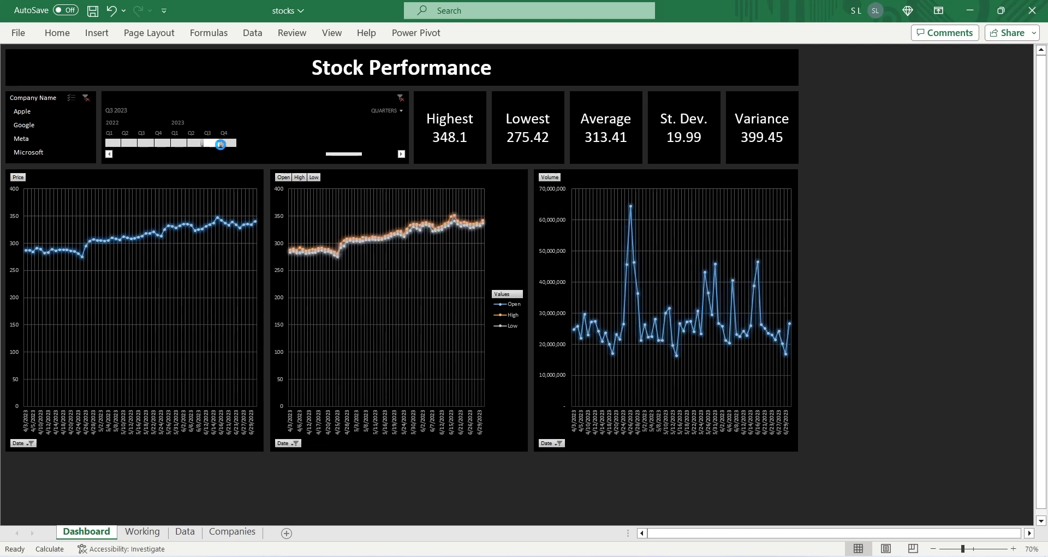
left_click(226, 145)
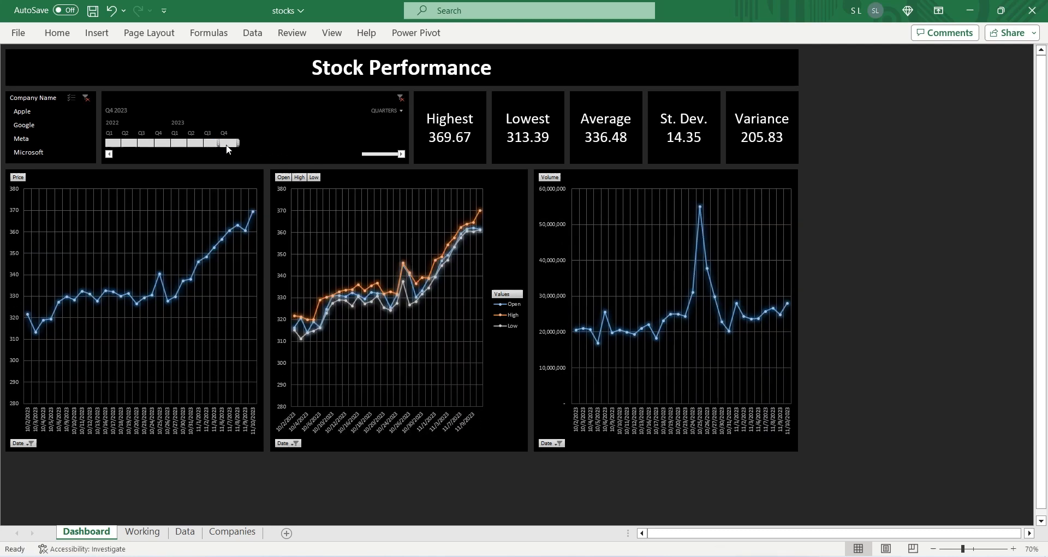